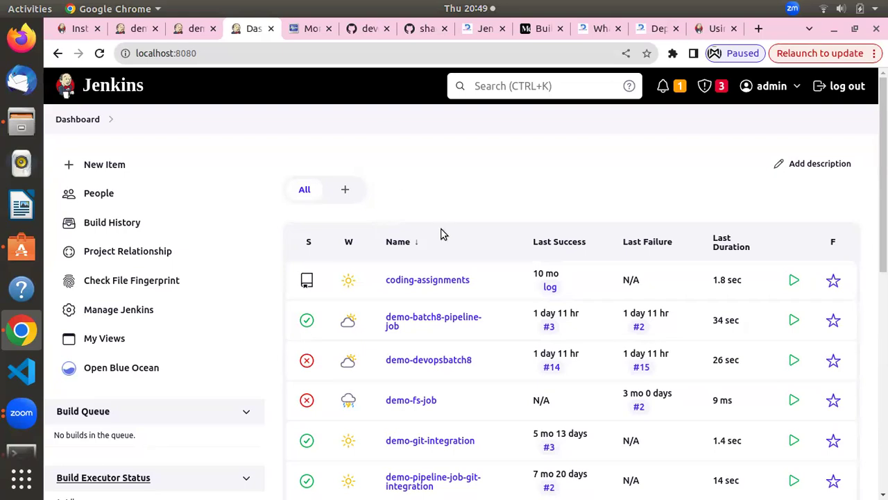
Browse the dashboard job list, then leave the New Item page without creating a job
scroll(442, 233, down, 3)
scroll(441, 234, down, 5)
scroll(440, 232, up, 7)
scroll(465, 250, down, 10)
scroll(464, 243, up, 8)
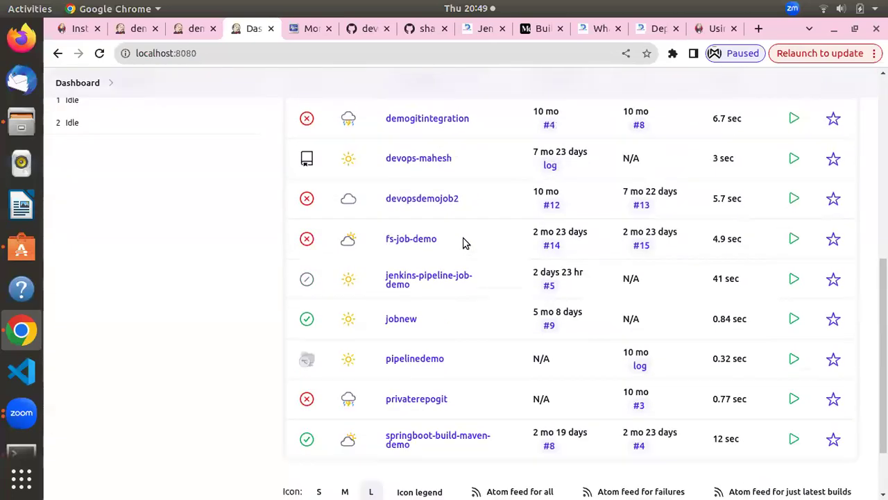
scroll(421, 389, down, 10)
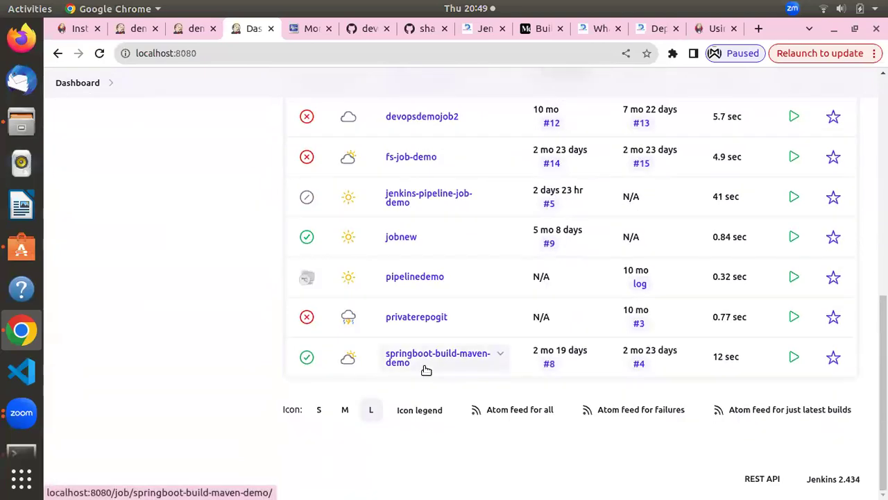
scroll(323, 206, up, 6)
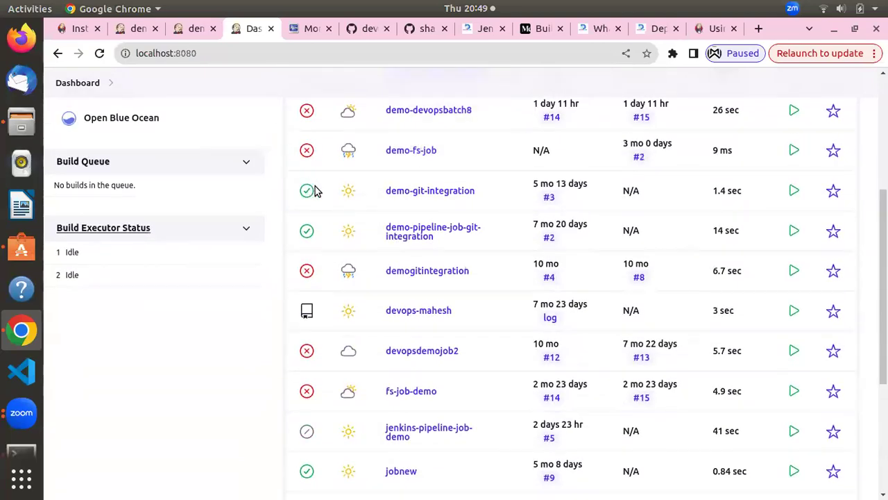
scroll(351, 318, down, 2)
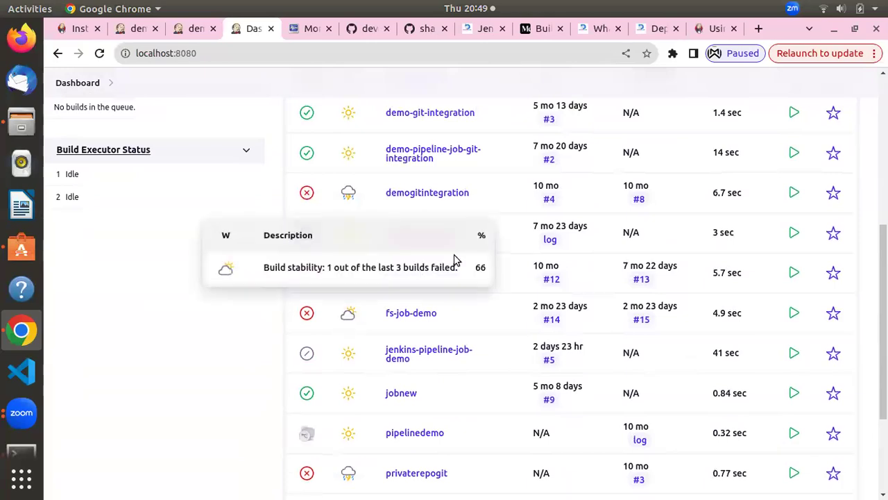
scroll(393, 285, down, 4)
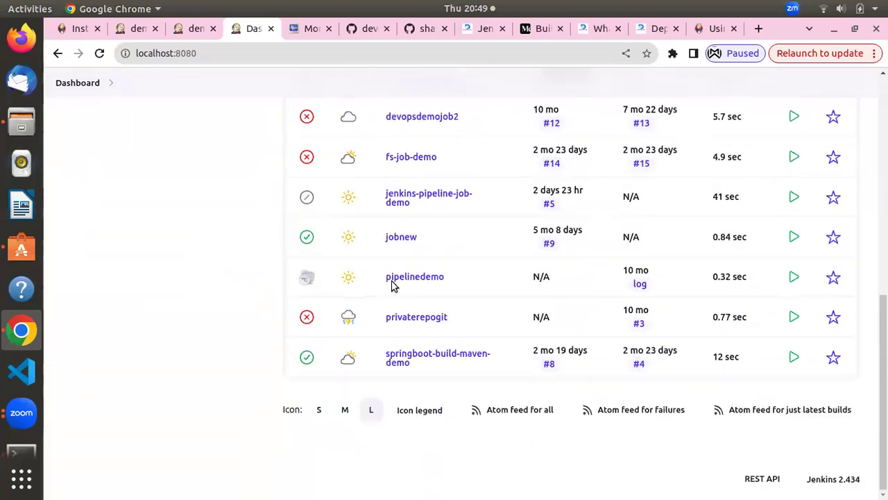
scroll(399, 320, up, 2)
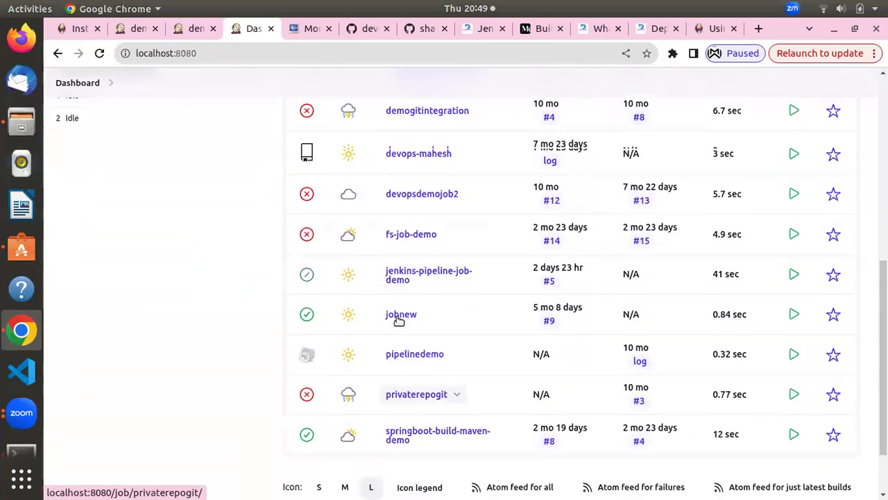
scroll(368, 305, up, 2)
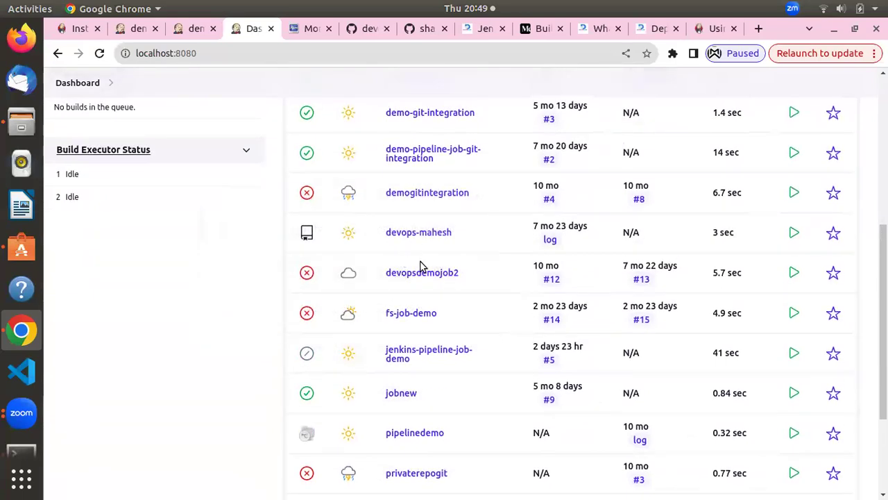
scroll(420, 266, up, 8)
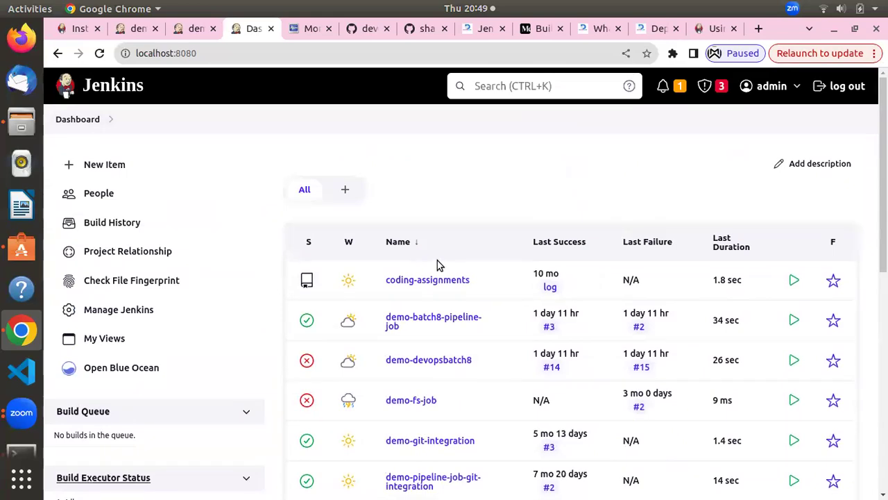
scroll(442, 299, down, 10)
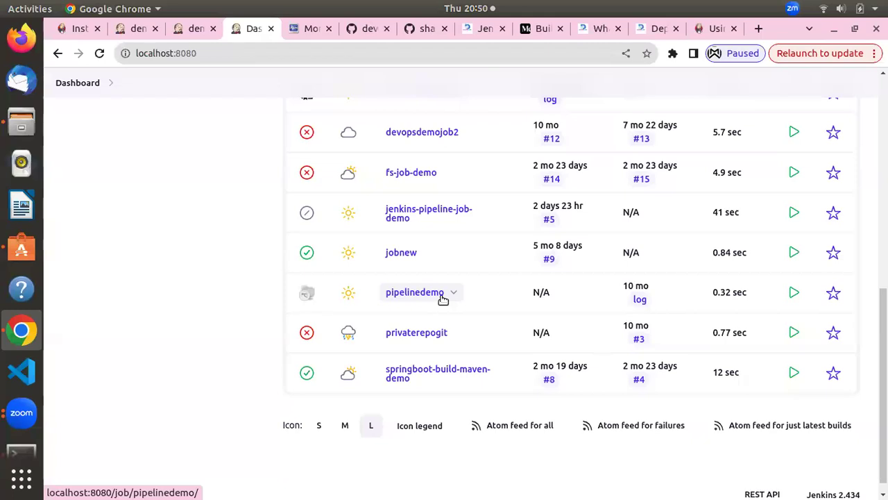
scroll(381, 246, up, 5)
scroll(381, 246, up, 2)
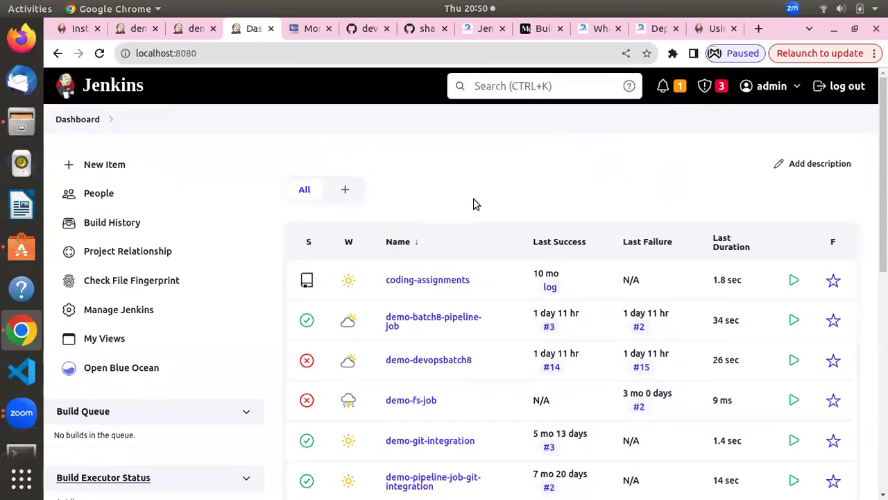
scroll(472, 202, down, 3)
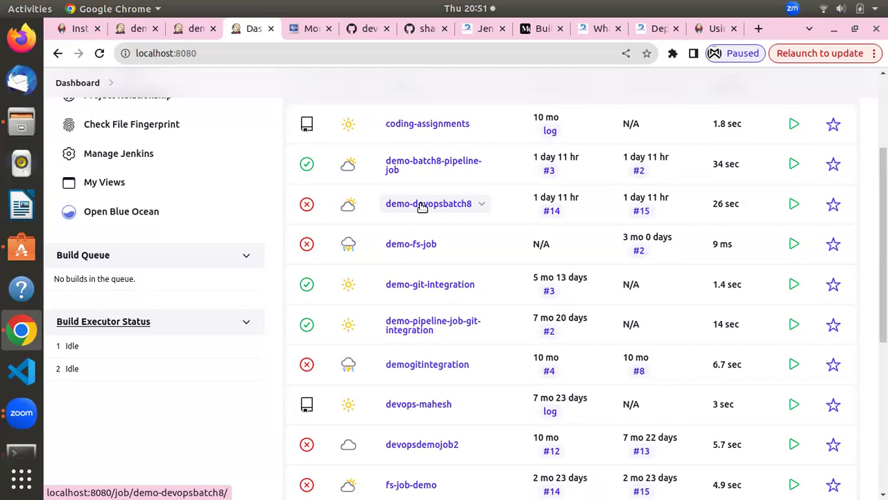
scroll(410, 373, up, 4)
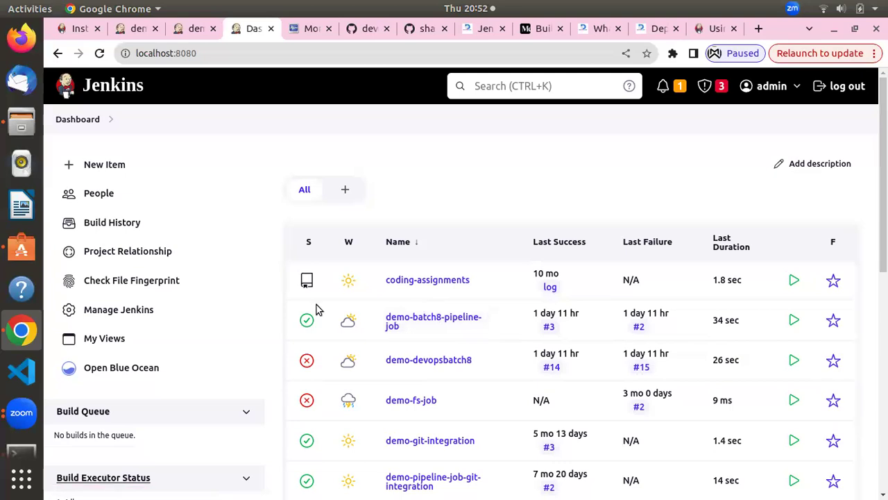
scroll(337, 293, down, 4)
scroll(340, 292, up, 4)
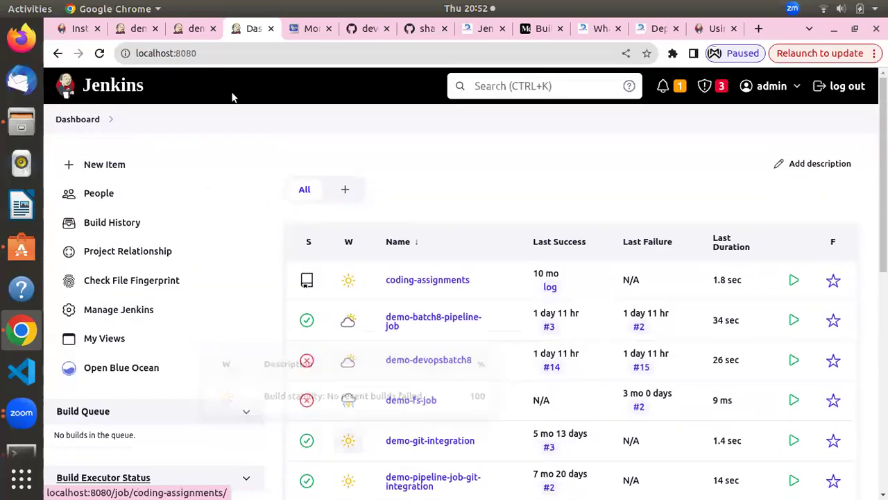
click(114, 167)
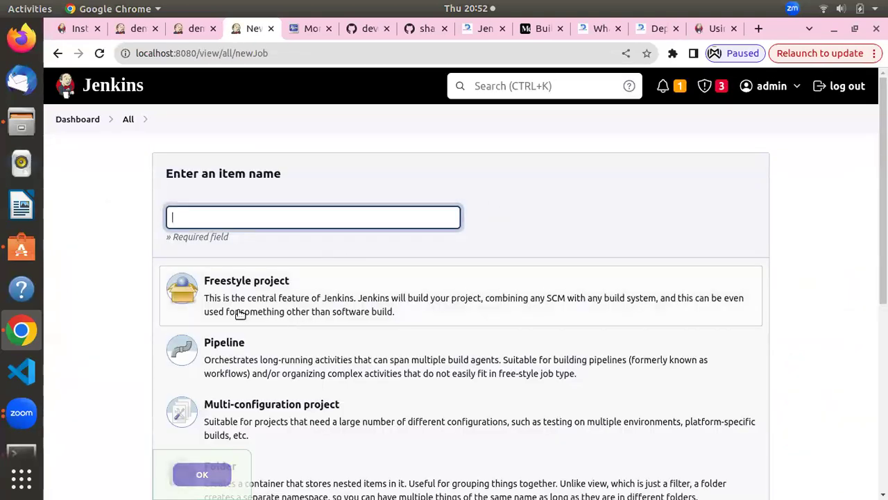
click(78, 121)
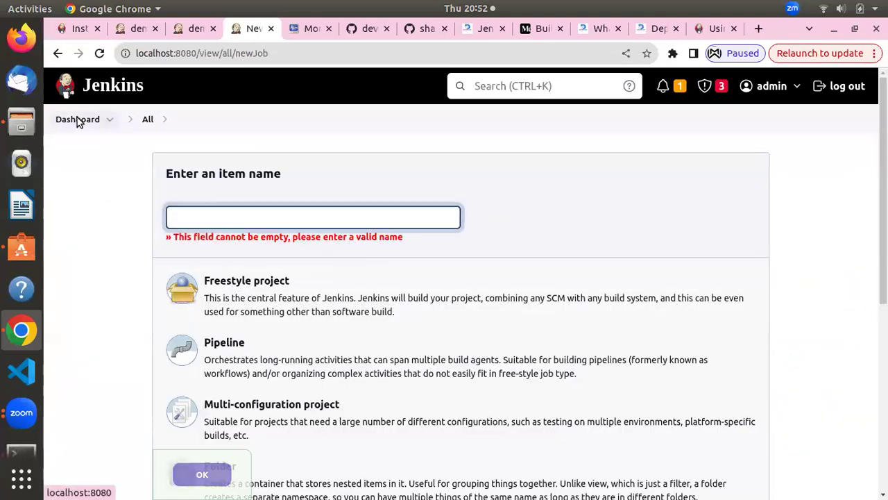
Open the Blue Ocean pipelines view, then exit back to the classic Jenkins interface
scroll(301, 309, down, 3)
scroll(302, 309, up, 4)
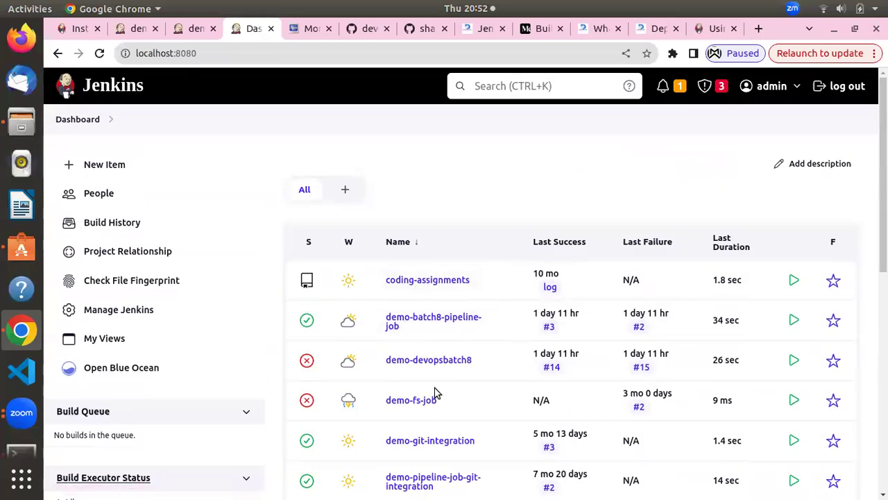
scroll(436, 393, down, 7)
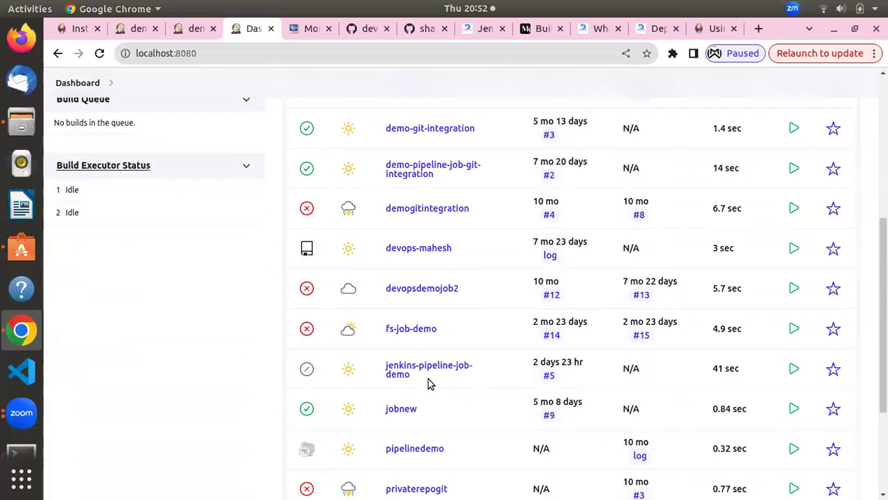
scroll(215, 356, up, 7)
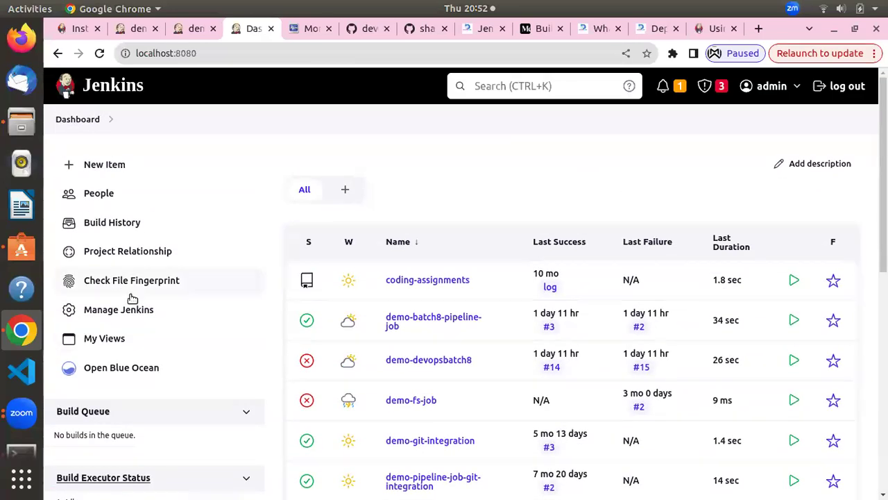
click(105, 369)
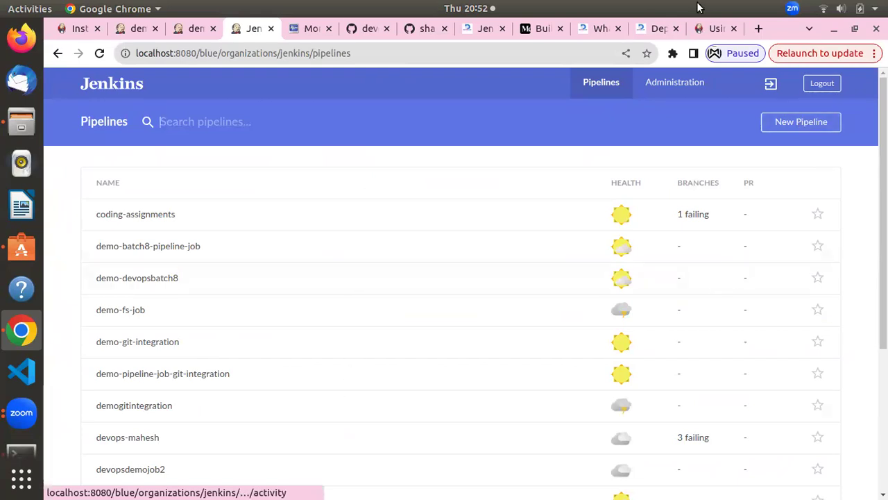
click(771, 89)
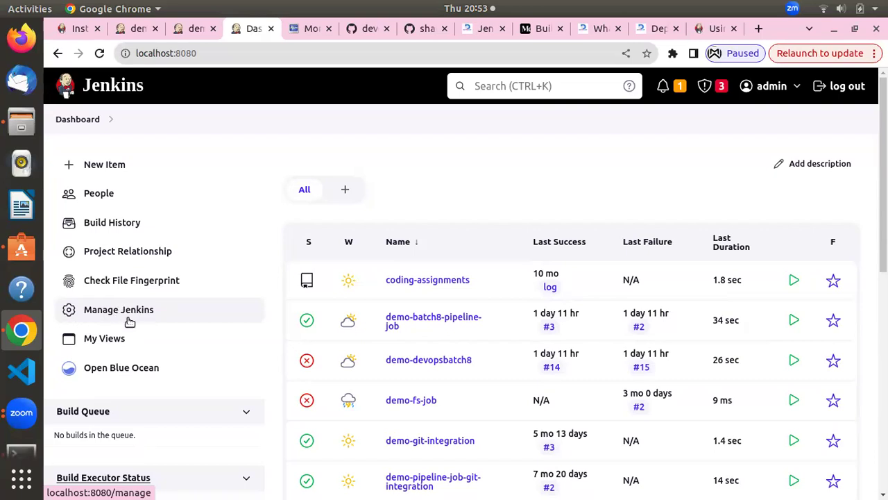
In Manage Jenkins, review the new-version warning and System Configuration, then go to Plugins
click(129, 319)
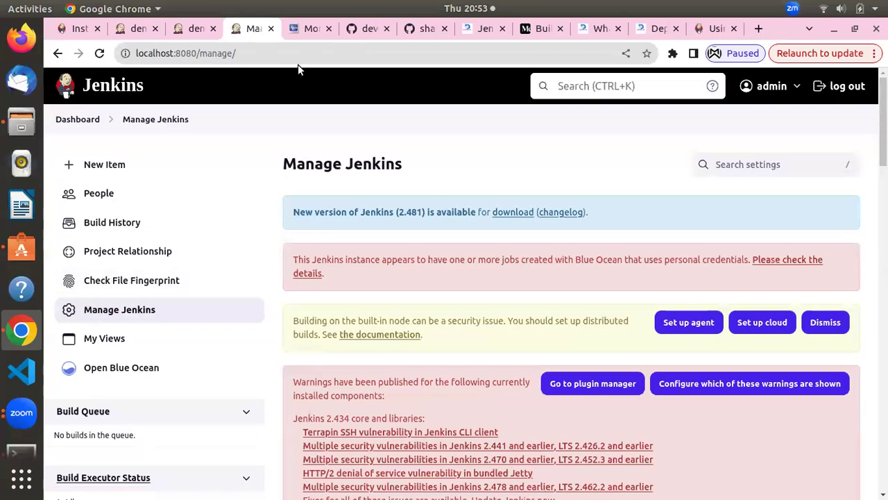
drag(404, 214, 421, 216)
scroll(409, 235, down, 15)
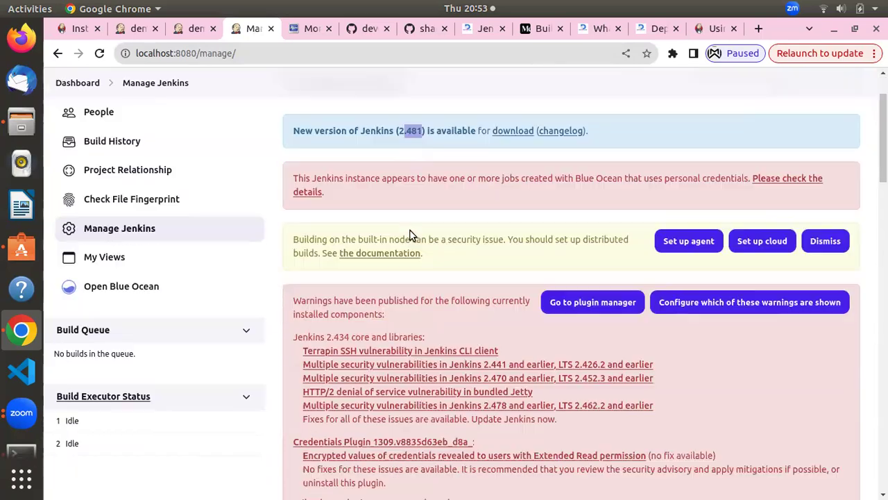
scroll(458, 215, up, 10)
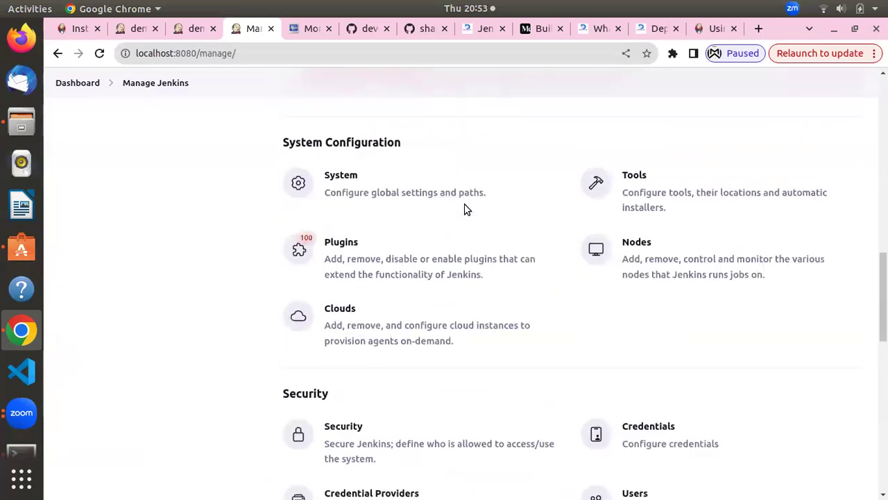
scroll(478, 249, up, 5)
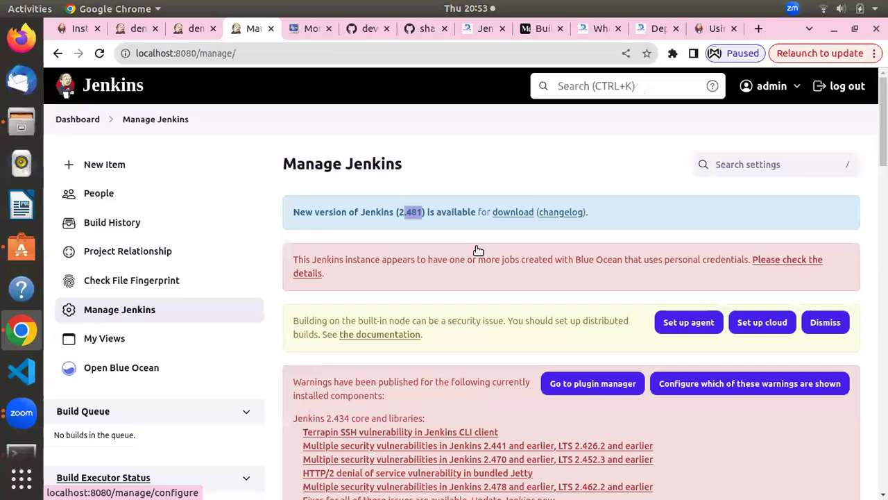
scroll(450, 312, down, 3)
scroll(432, 281, up, 4)
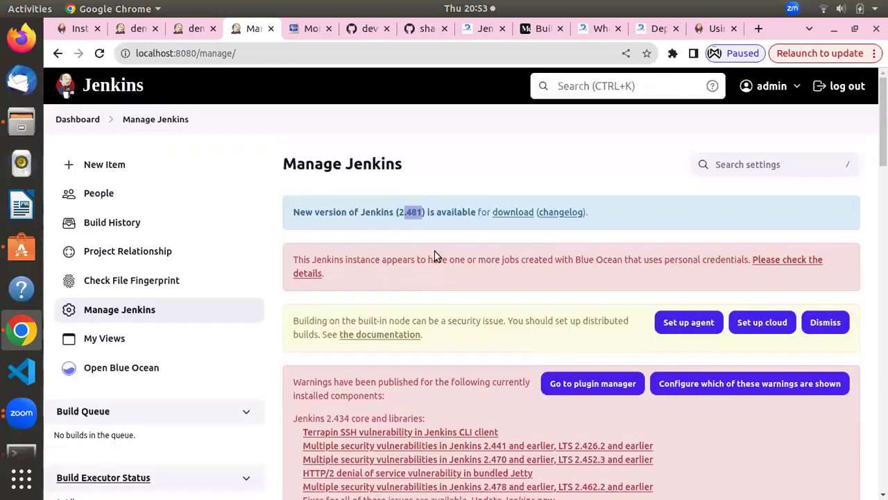
scroll(426, 252, down, 8)
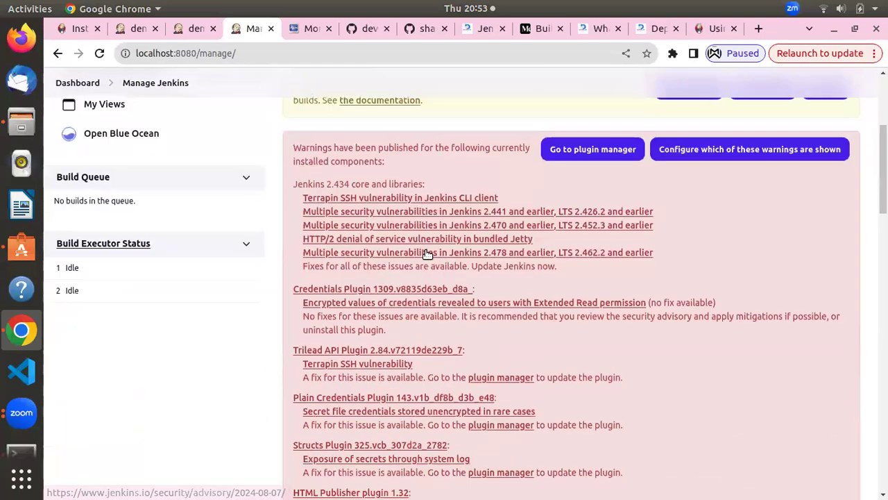
scroll(426, 254, down, 3)
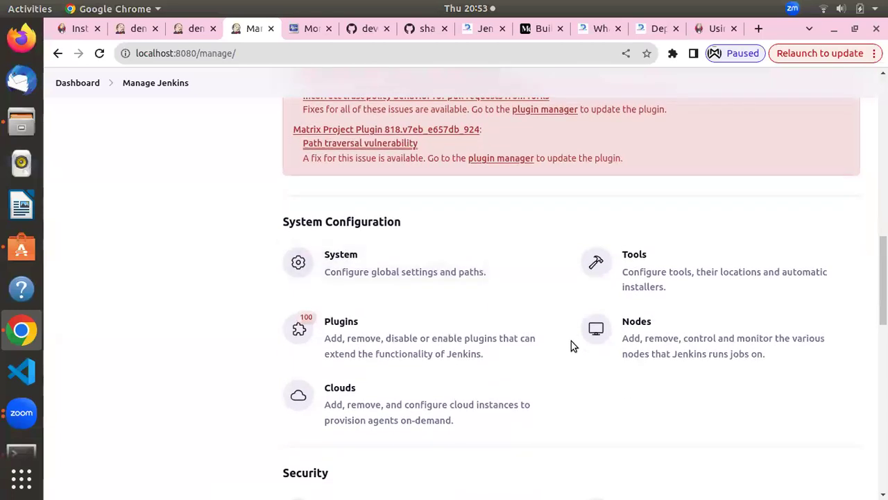
scroll(571, 341, up, 3)
scroll(571, 341, down, 4)
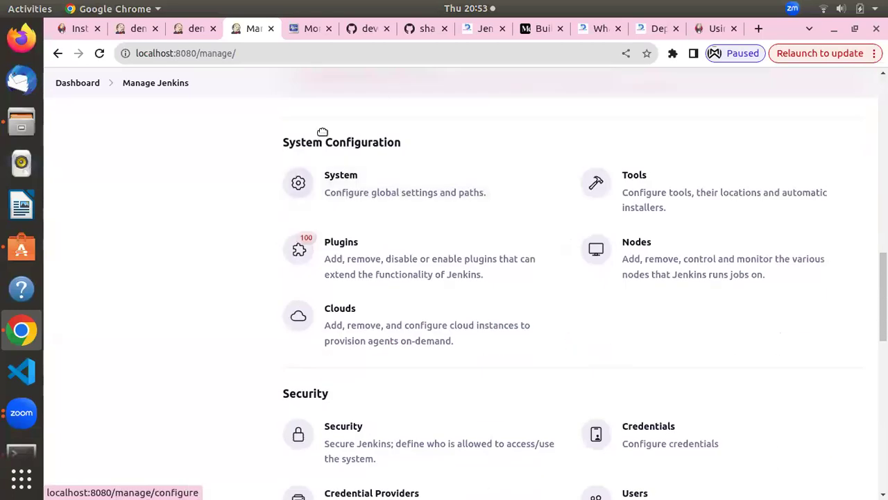
click(351, 256)
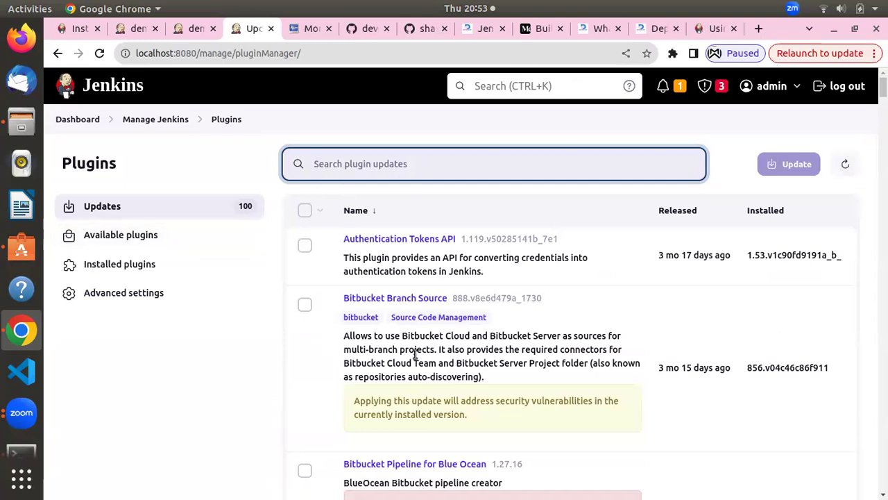
Scroll the 100 plugin updates to the Blue Ocean Pipeline Editor 1.27.16 warning and back
scroll(415, 354, down, 5)
scroll(415, 354, up, 5)
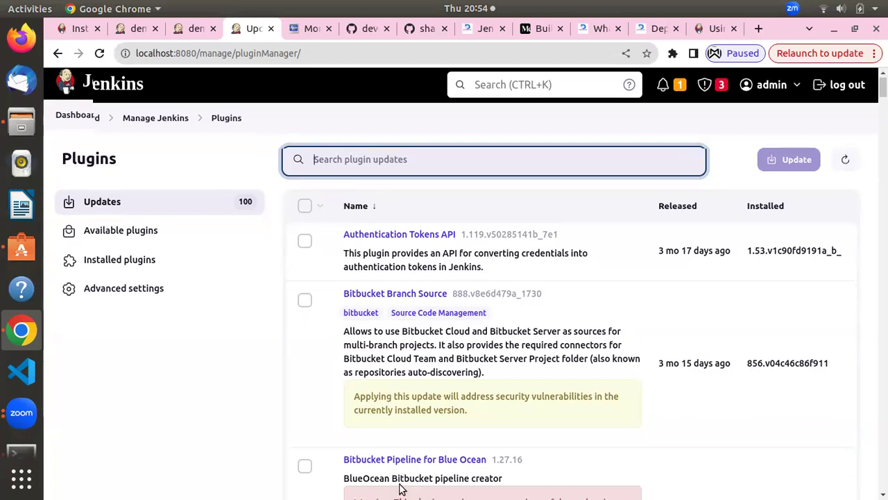
scroll(418, 447, down, 8)
scroll(418, 447, down, 5)
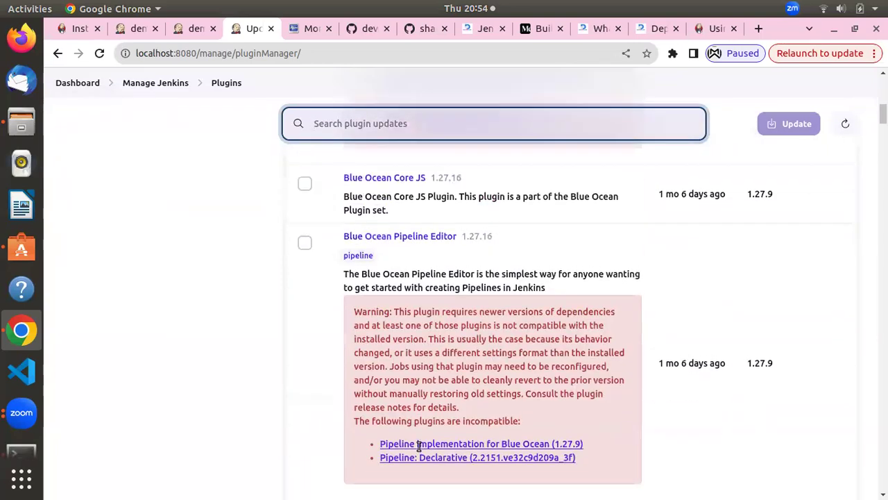
scroll(278, 416, up, 15)
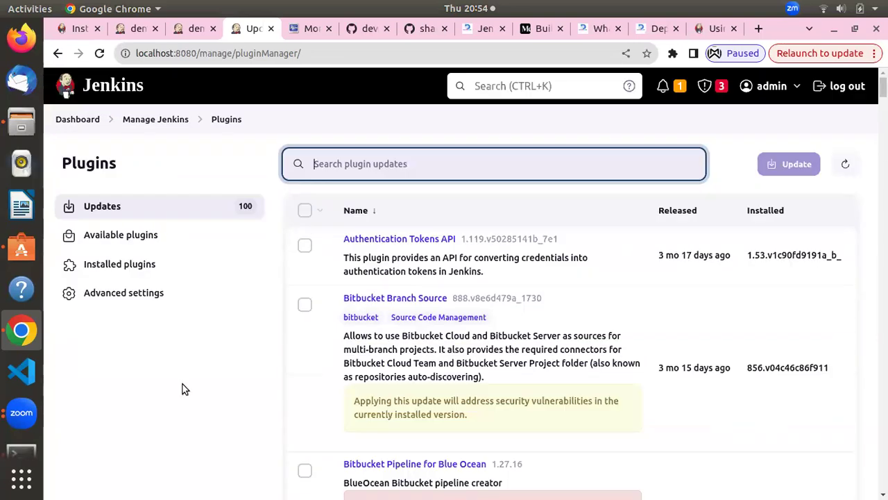
Filter available plugins by 'build di' to find Build Discarder and Enhanced Old Build Discarder
click(130, 237)
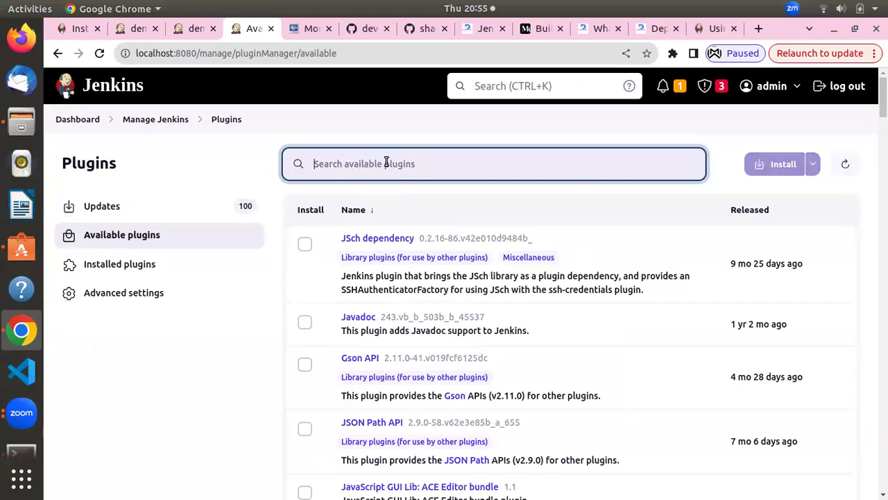
text(build )
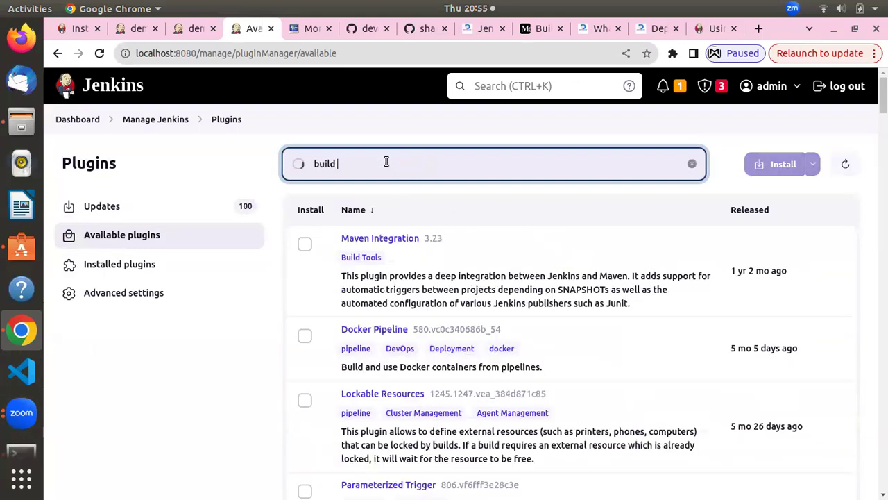
text(di)
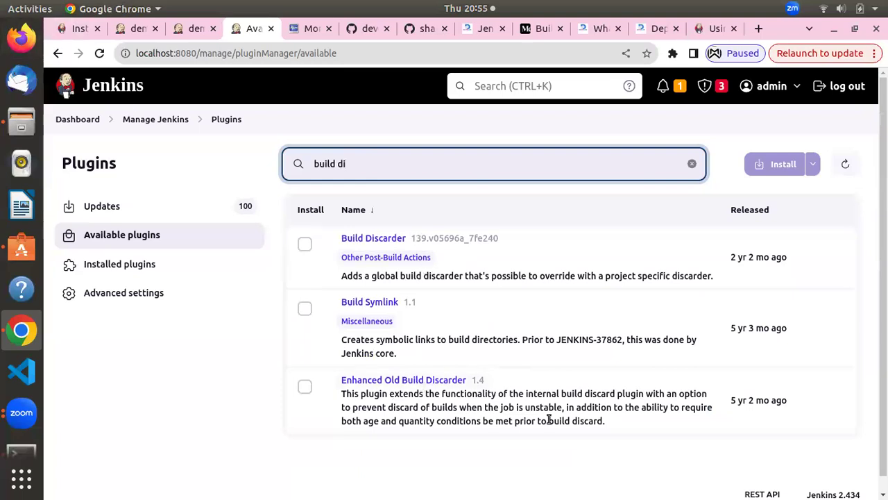
drag(430, 407, 354, 457)
click(520, 411)
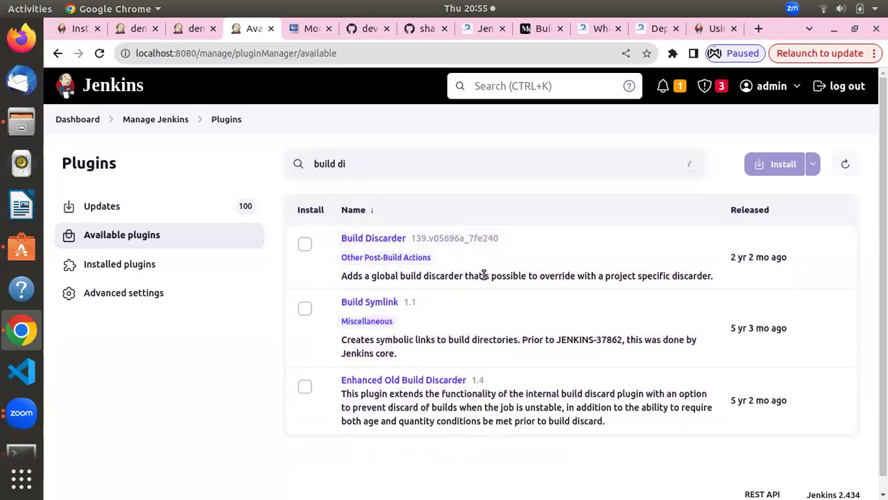
click(356, 168)
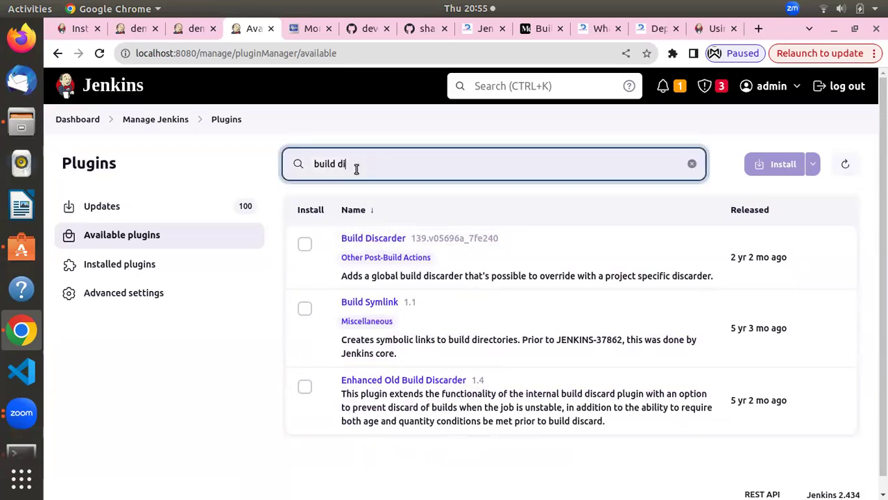
Search available plugins for 'maven' to review the Maven Integration results, then switch the search to 'jacoci'
key(BackSpace)
key(BackSpace)
key(BackSpace)
key(BackSpace)
key(BackSpace)
key(BackSpace)
key(BackSpace)
key(BackSpace)
text(maven)
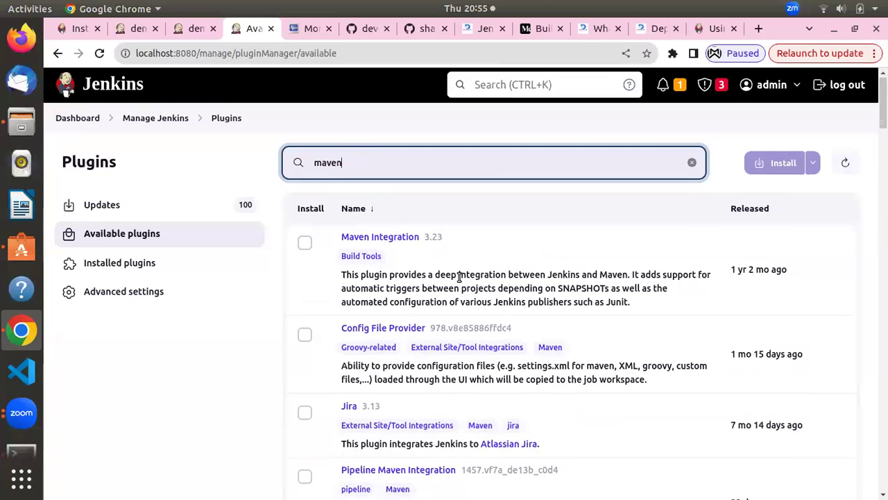
scroll(458, 277, down, 4)
scroll(458, 277, down, 2)
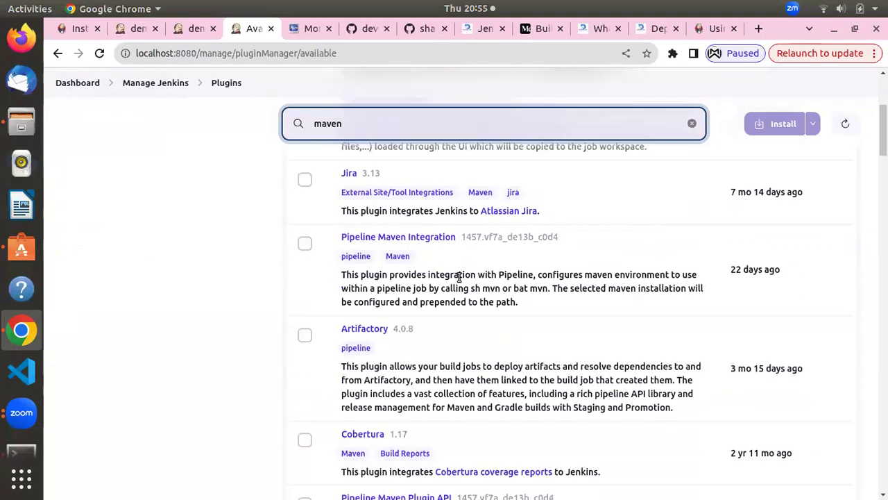
scroll(458, 277, down, 4)
scroll(458, 277, up, 2)
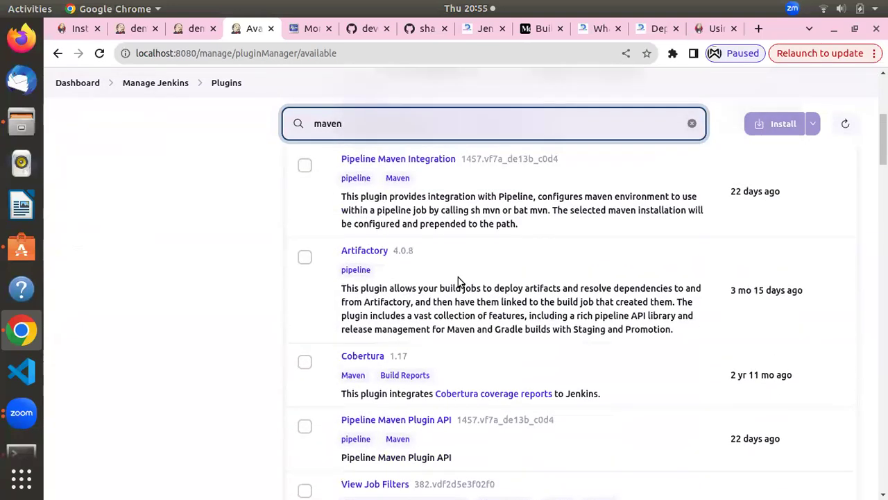
scroll(458, 277, up, 5)
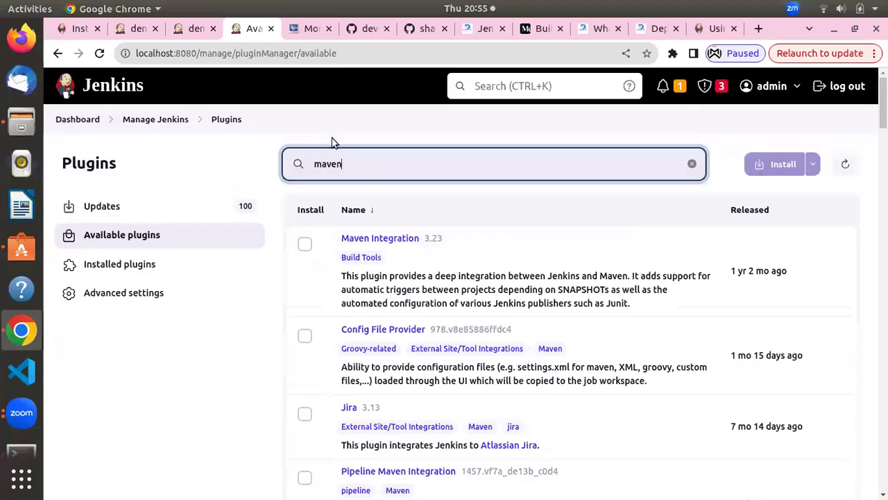
key(BackSpace)
key(BackSpace)
key(BackSpace)
key(BackSpace)
key(BackSpace)
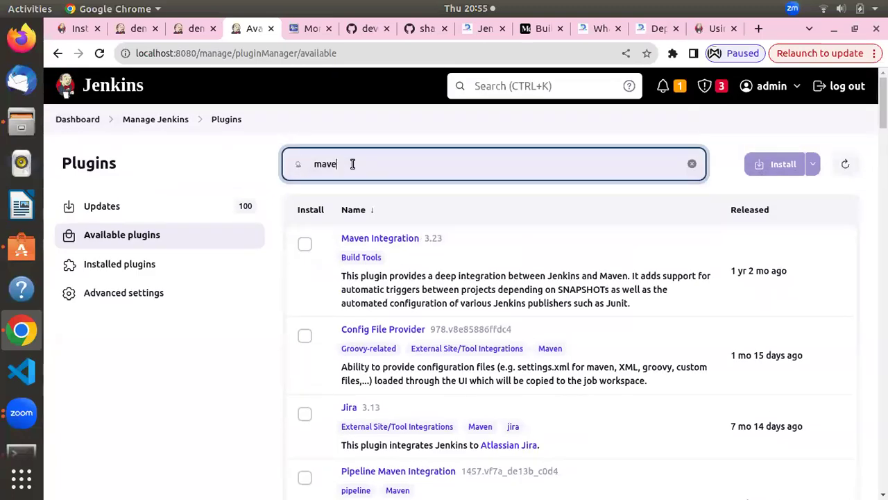
text(jacoci)
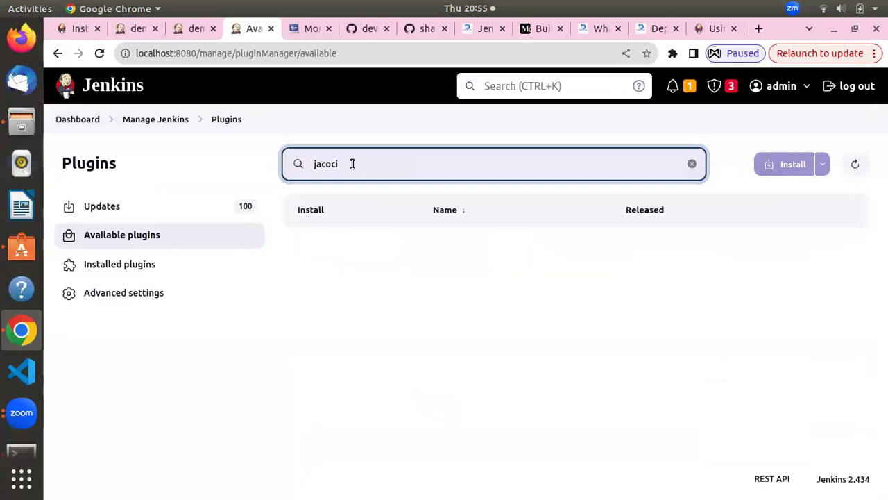
Trim the search to 'jacoc' to review the JaCoCo results, then clear it
key(BackSpace)
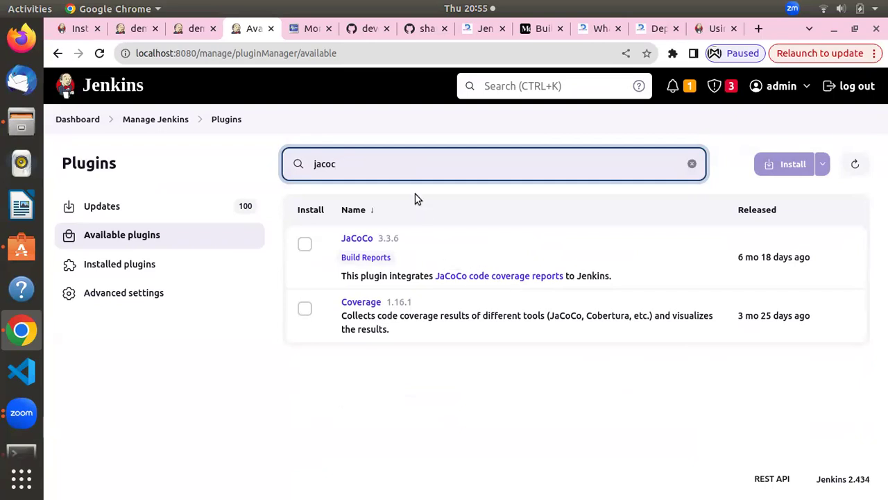
key(BackSpace)
key(BackSpace)
key(BackSpace)
key(BackSpace)
key(BackSpace)
Search available plugins for 'docker', listing Docker 1.5, Docker Commons, Docker Pipeline and Docker API
text(docker)
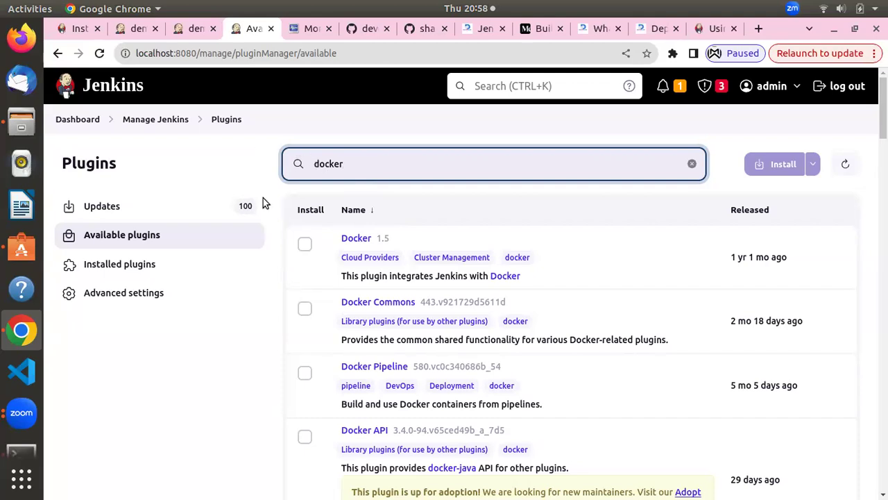
Search the installed plugins for 'melod' to find Monitoring (JavaMelody) 1.95.0
click(116, 275)
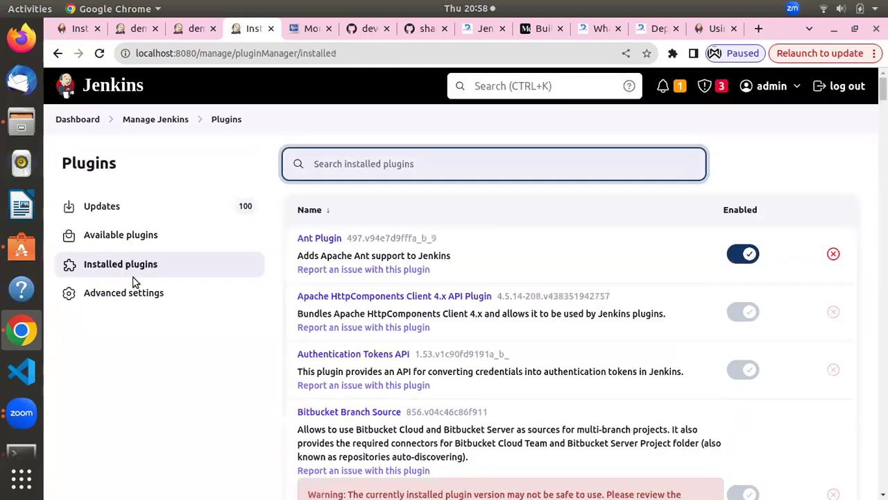
click(122, 294)
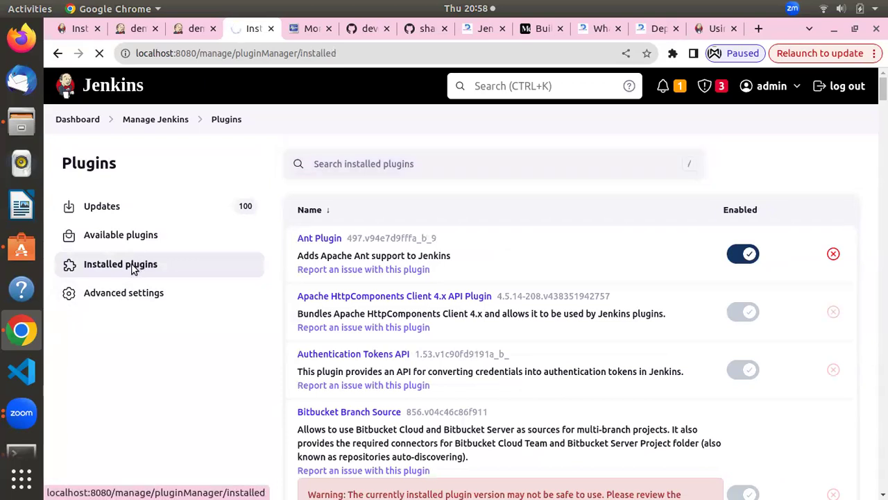
click(130, 265)
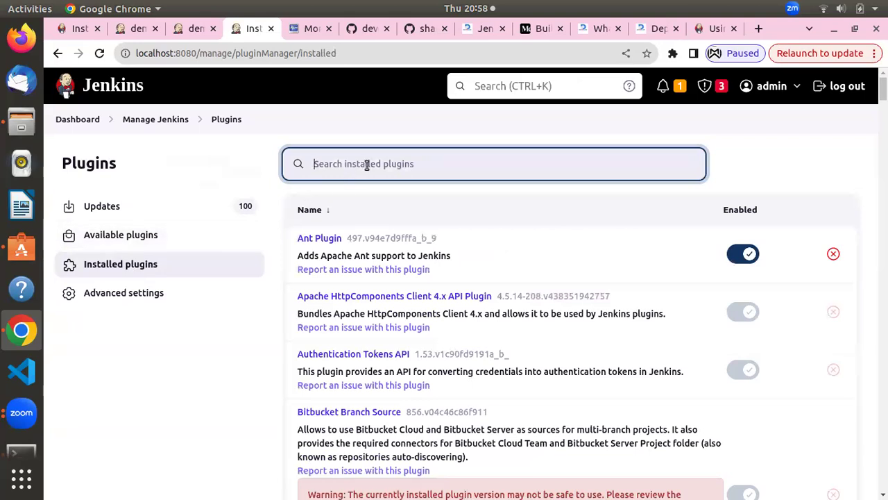
text(me)
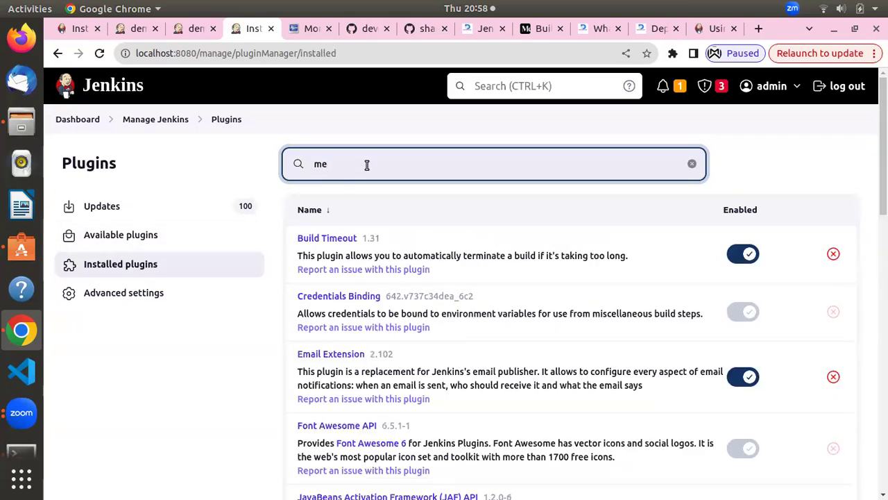
text(lod)
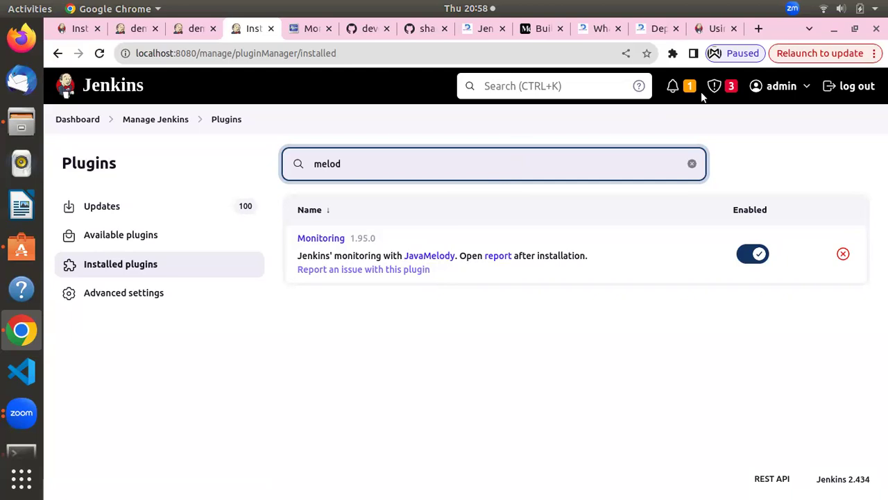
click(716, 202)
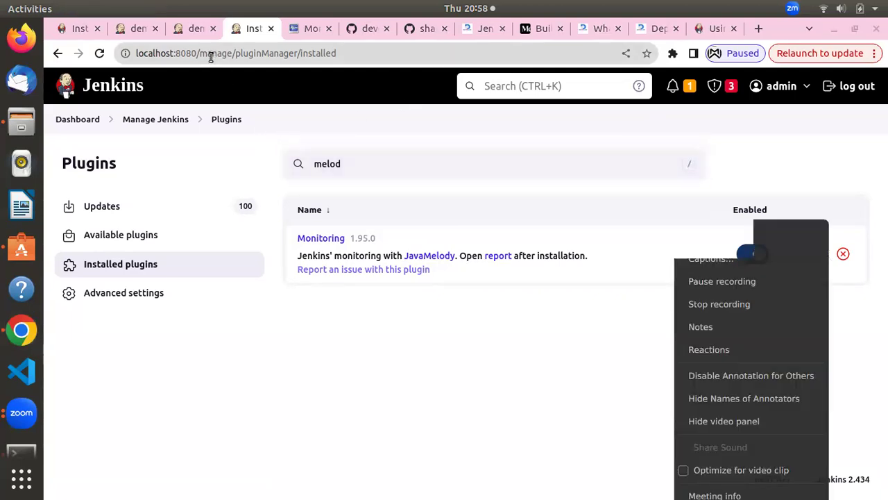
click(287, 29)
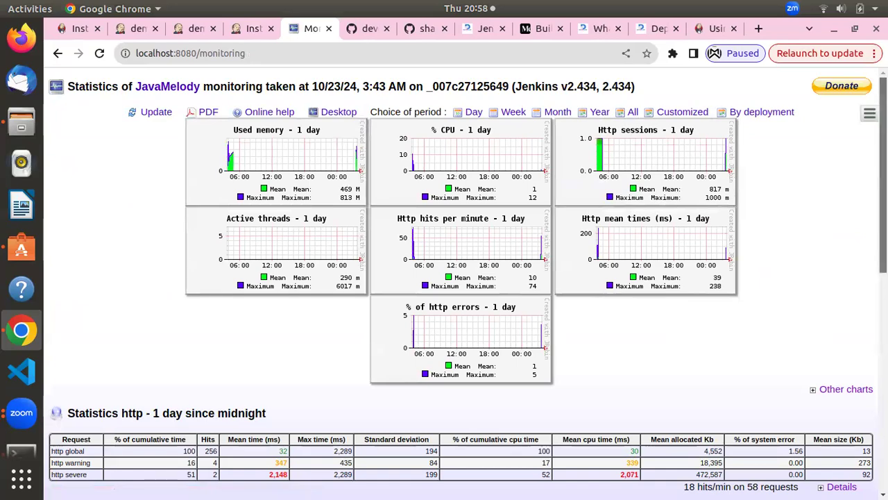
scroll(465, 283, down, 5)
scroll(873, 402, down, 1)
scroll(873, 382, up, 2)
scroll(874, 340, down, 2)
scroll(874, 351, up, 2)
scroll(869, 303, down, 1)
scroll(868, 297, up, 5)
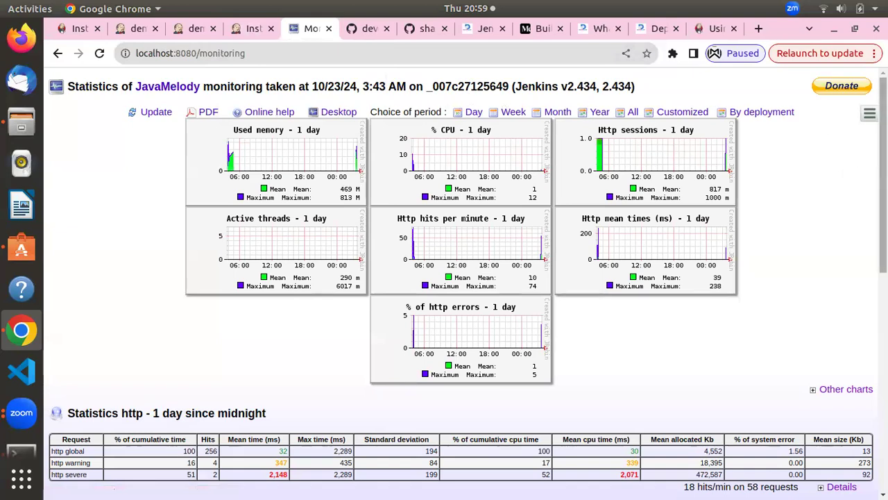
scroll(868, 270, down, 4)
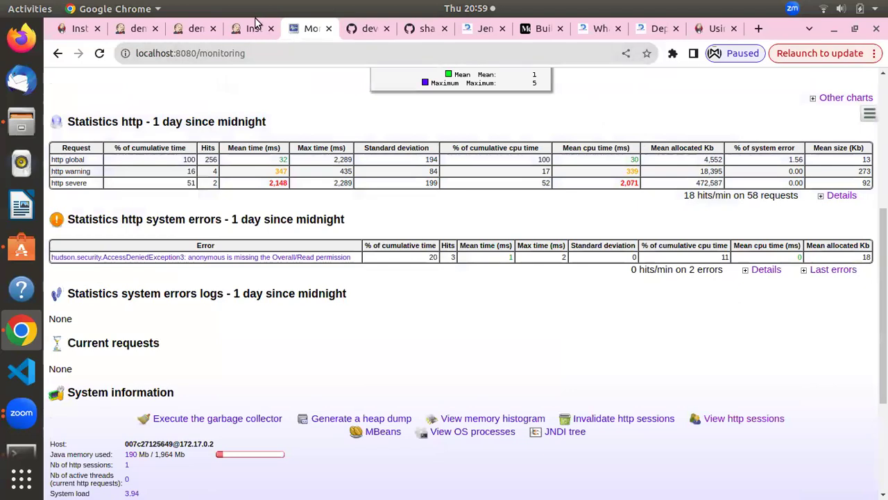
click(238, 29)
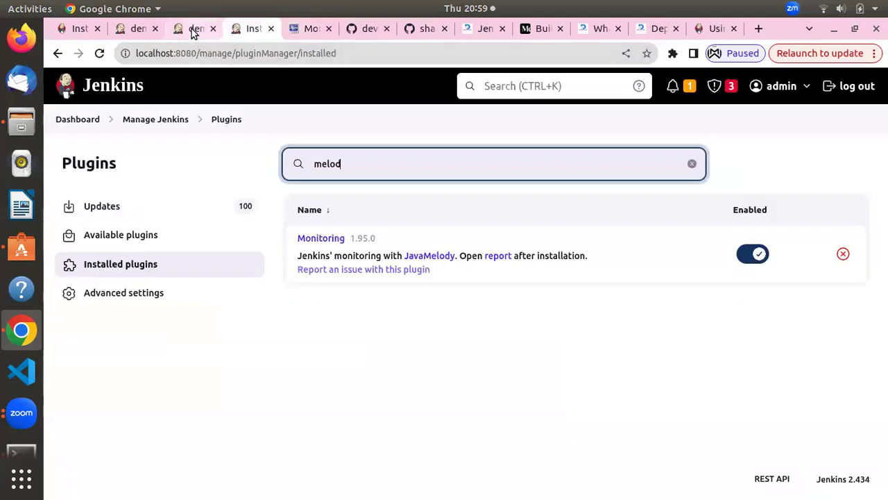
Check the dashboard job list from the demo-devopsbatch8 page, then return to the JavaMelody monitoring report
click(191, 28)
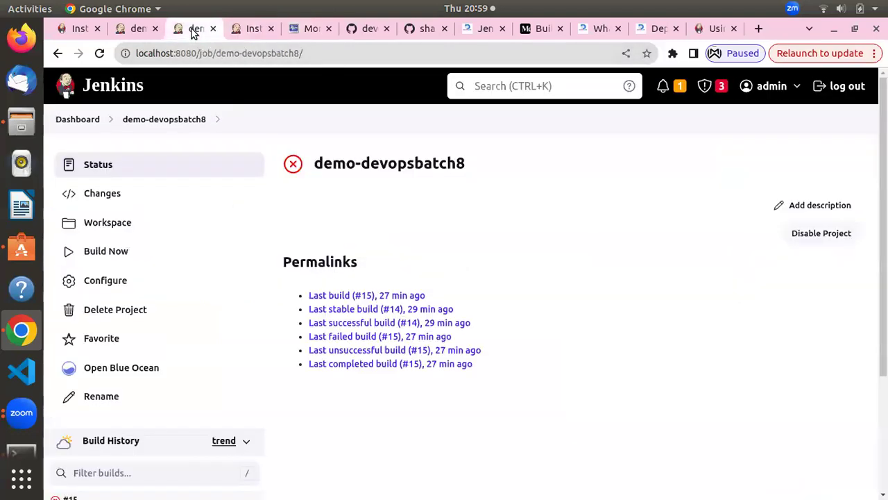
click(89, 122)
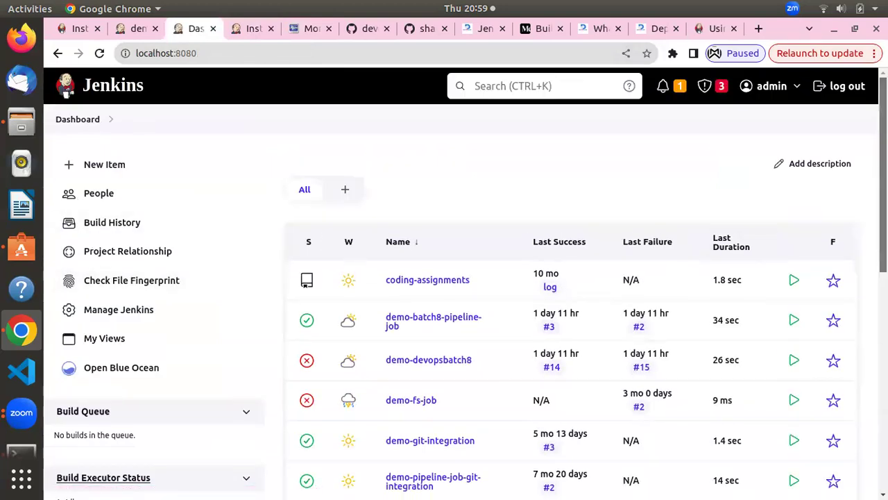
scroll(874, 358, down, 8)
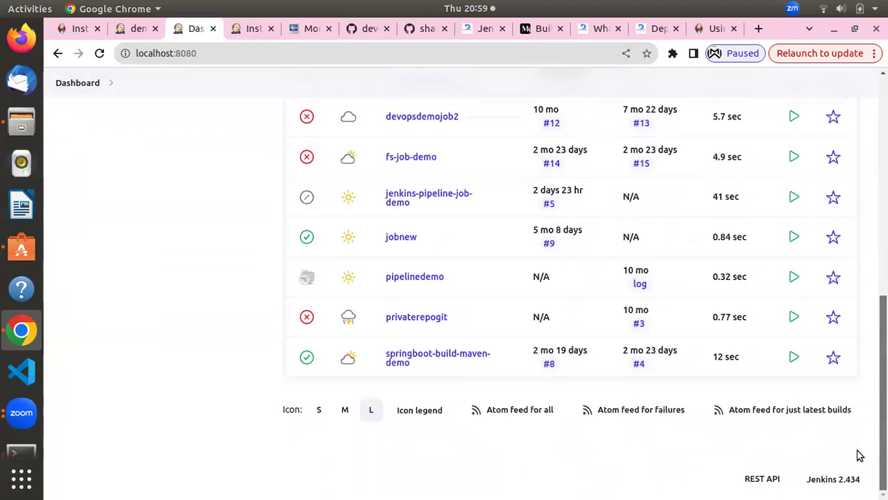
scroll(874, 358, up, 5)
scroll(875, 359, up, 3)
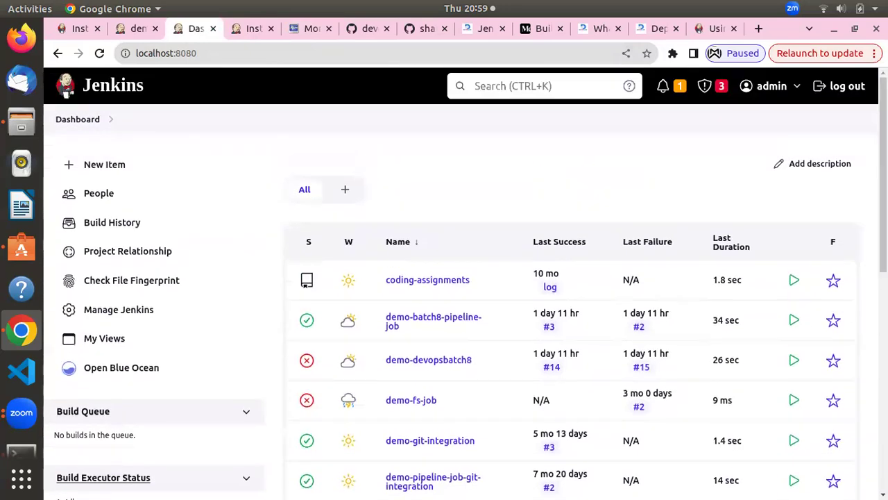
click(300, 28)
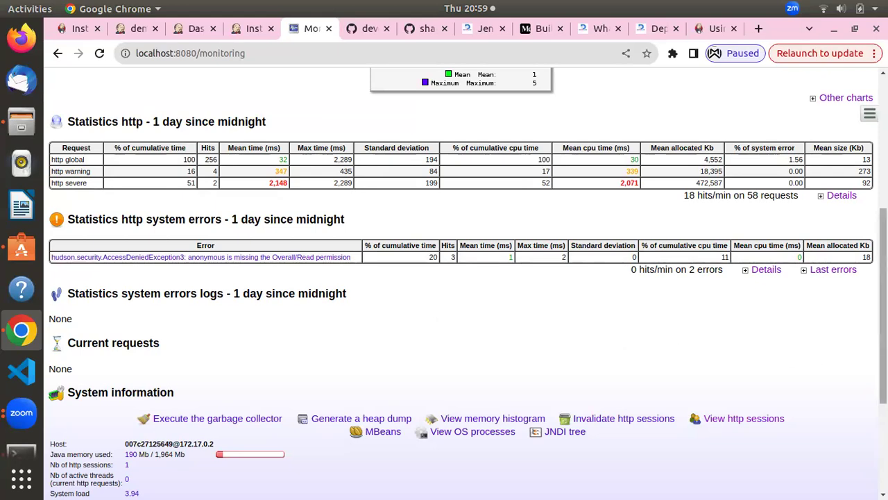
Review JavaMelody's thread and memory figures, then return to the Installed plugins page
scroll(867, 416, down, 5)
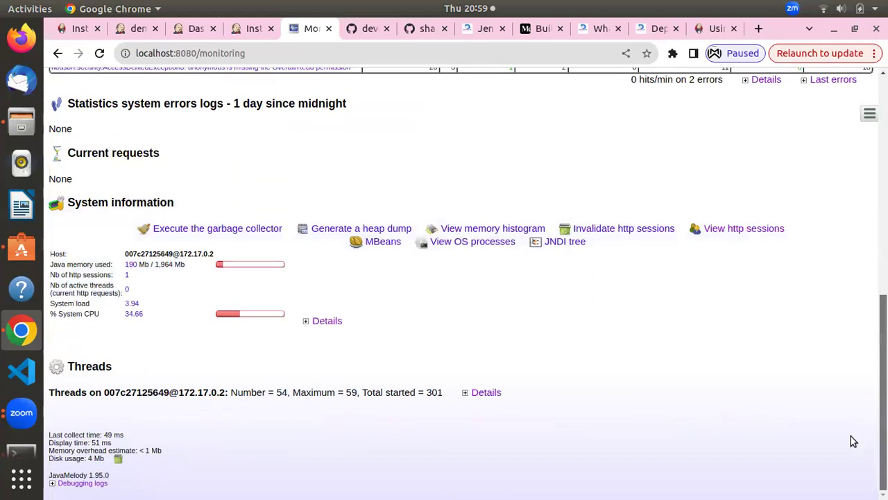
scroll(852, 347, up, 14)
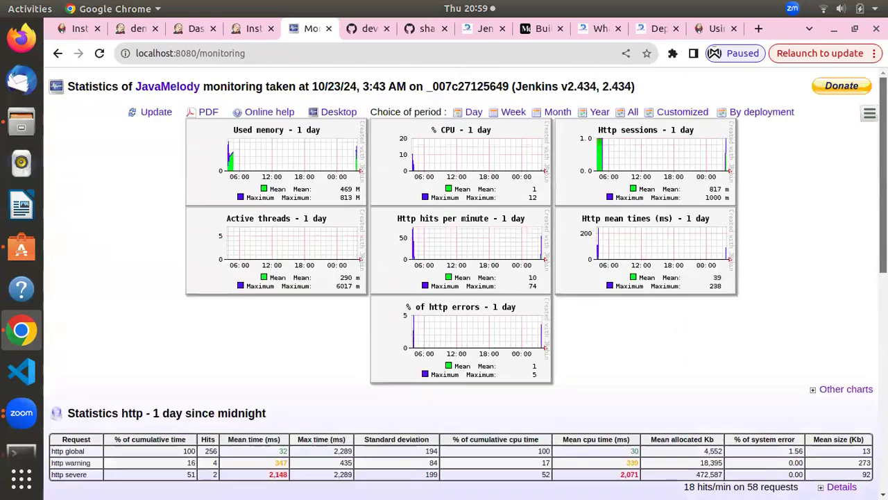
scroll(849, 263, down, 8)
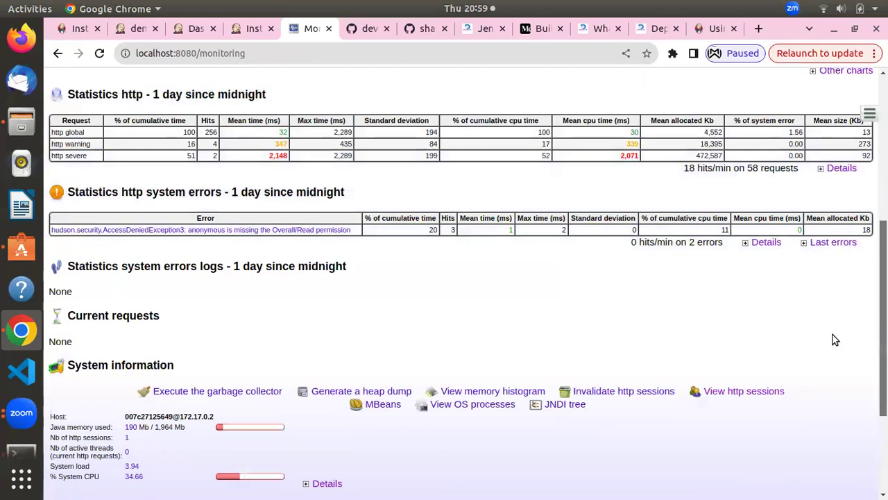
scroll(833, 334, down, 4)
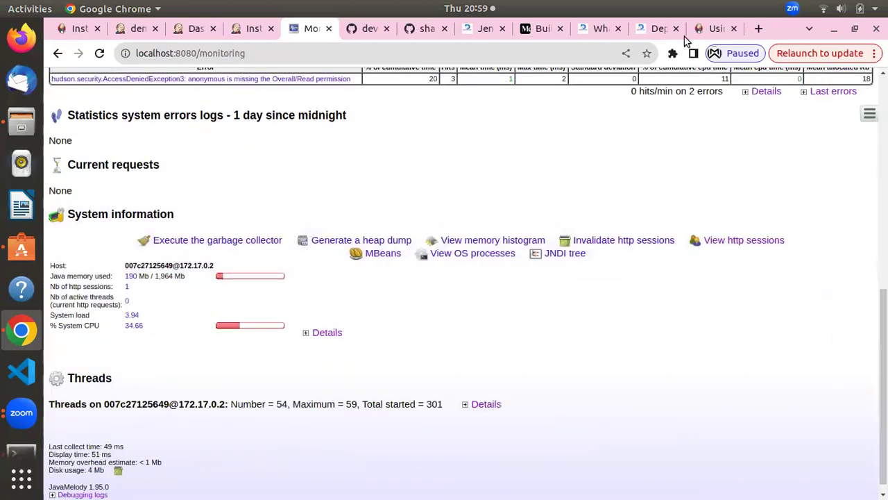
click(253, 28)
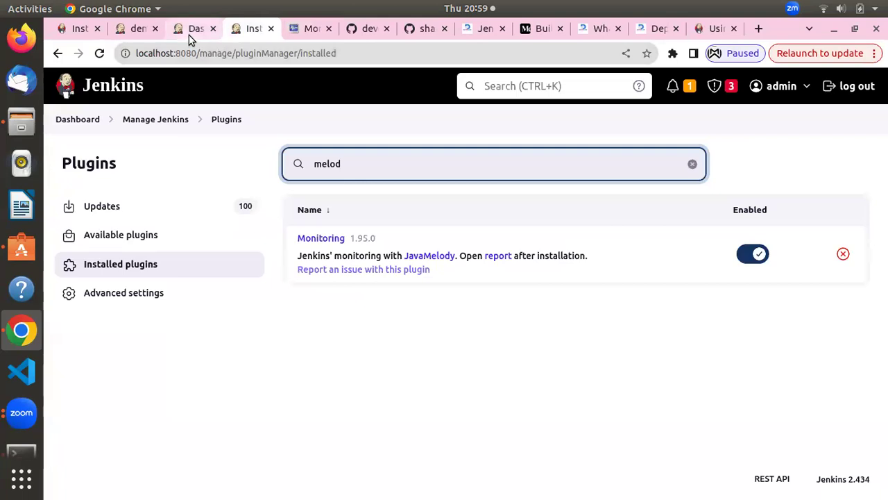
Switch to the Dashboard tab and open Manage Jenkins from the left sidebar
click(188, 35)
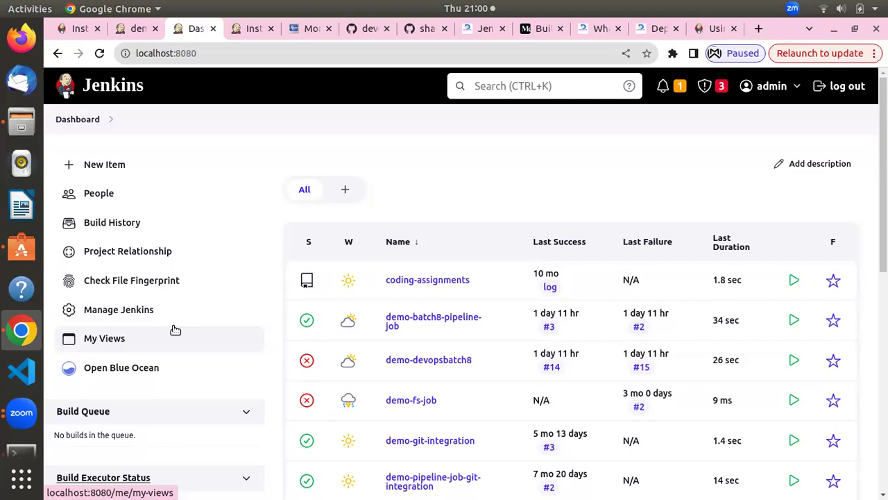
click(112, 317)
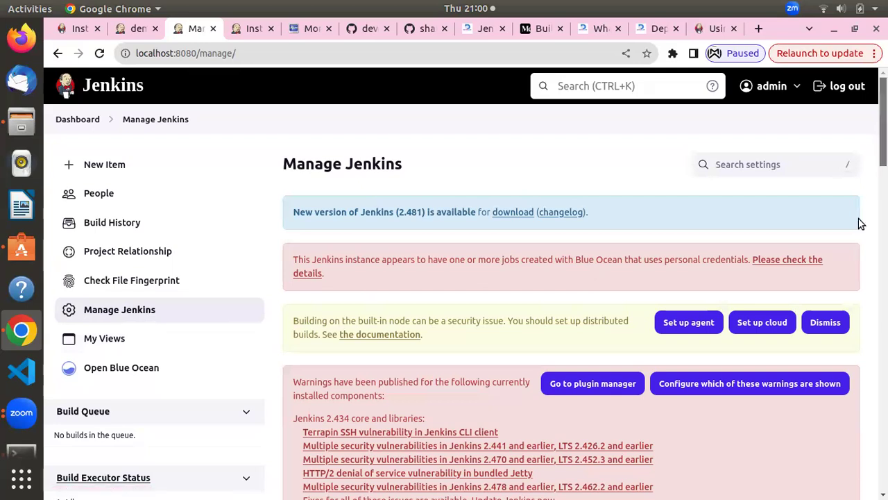
scroll(858, 224, down, 12)
scroll(839, 306, down, 2)
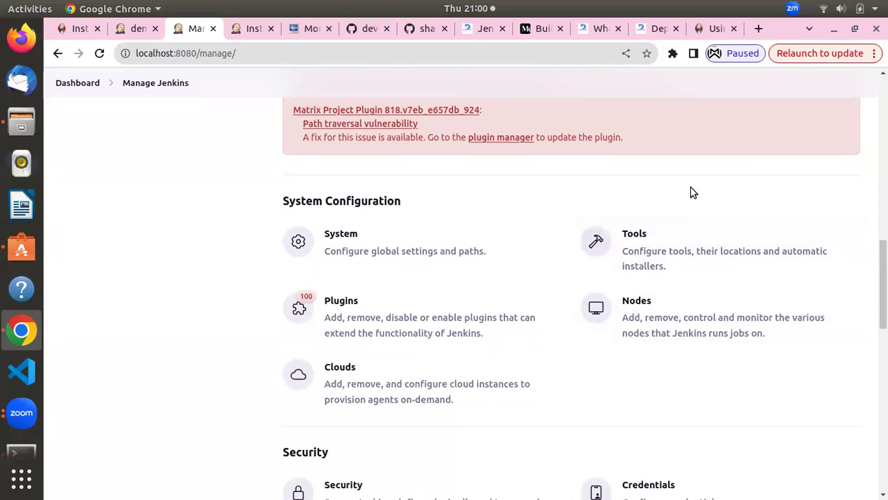
click(707, 124)
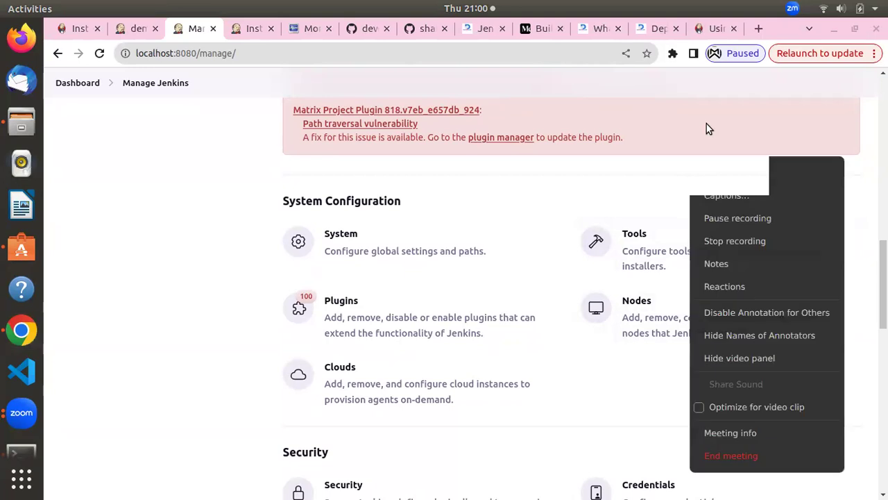
click(652, 178)
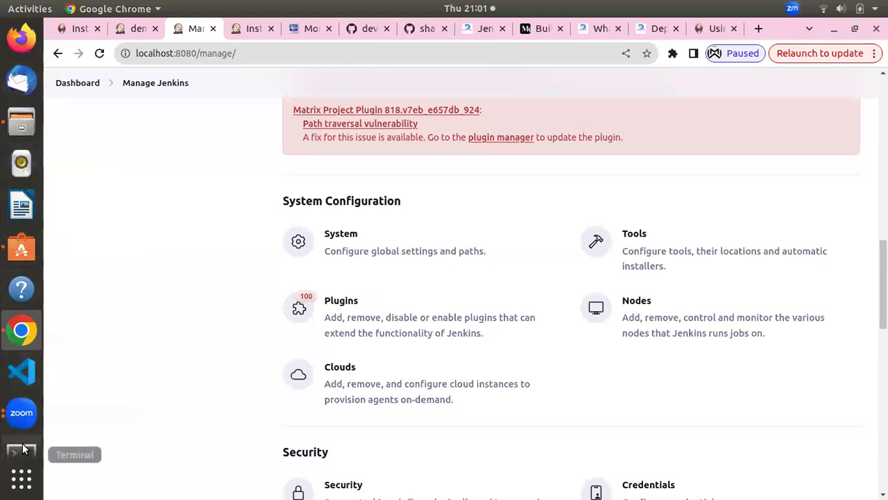
scroll(21, 451, down, 2)
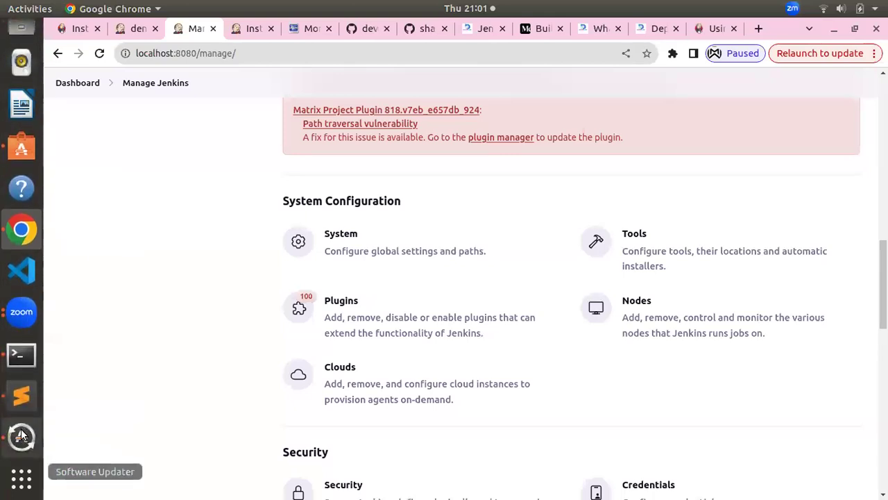
click(21, 353)
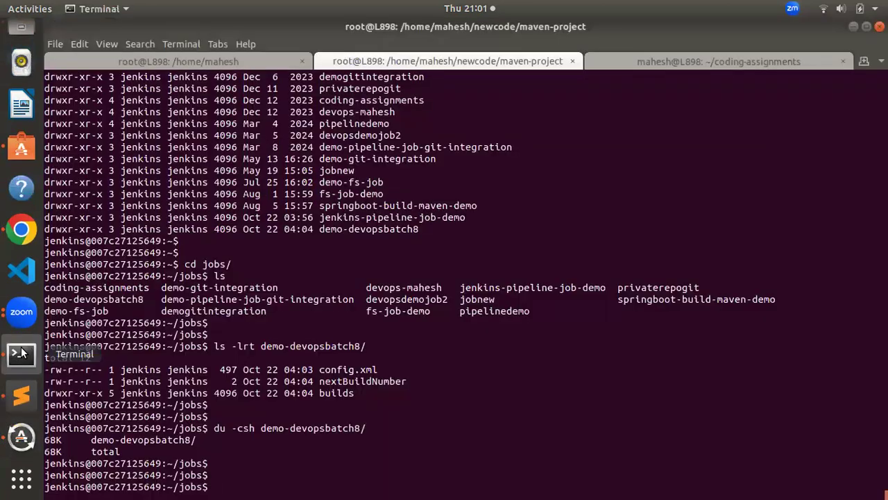
click(20, 229)
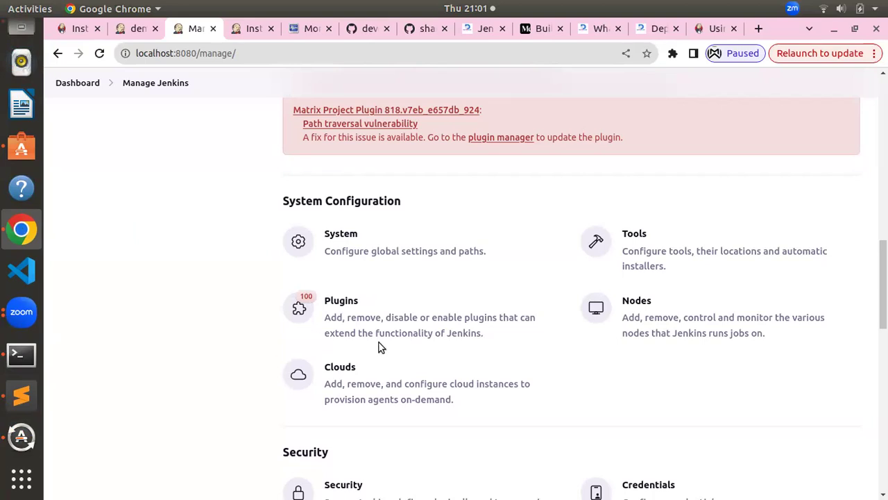
scroll(237, 301, up, 15)
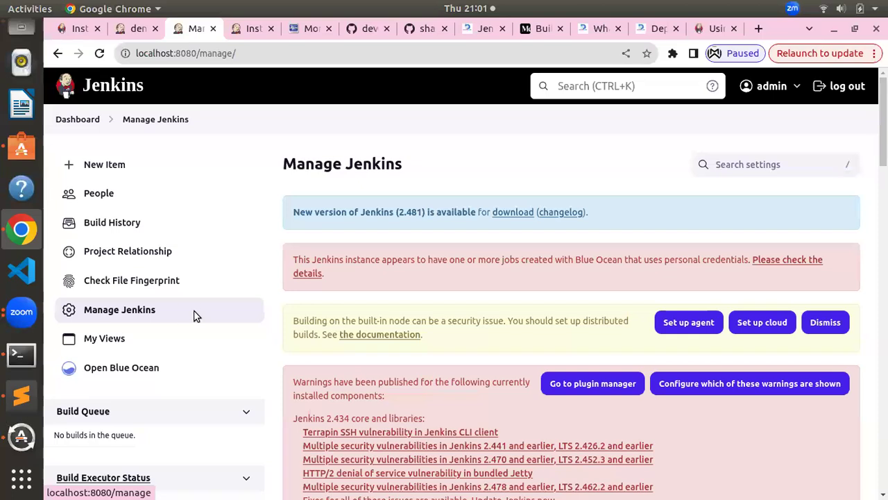
click(132, 309)
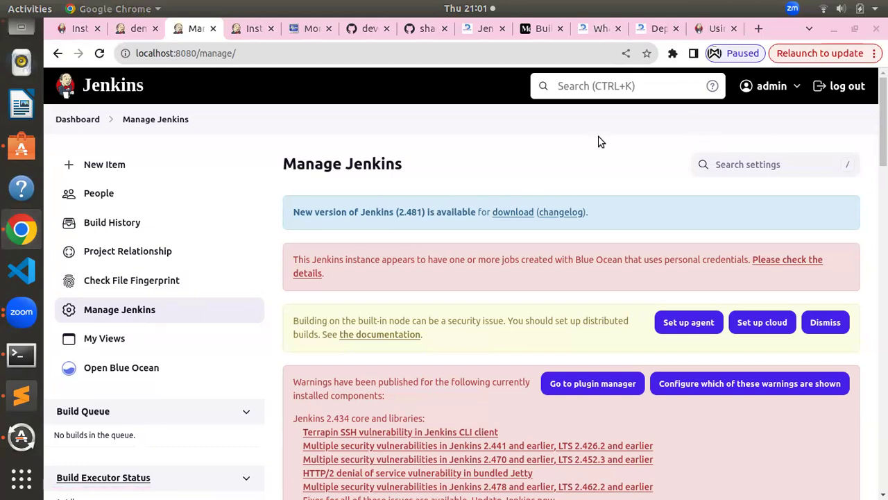
click(240, 156)
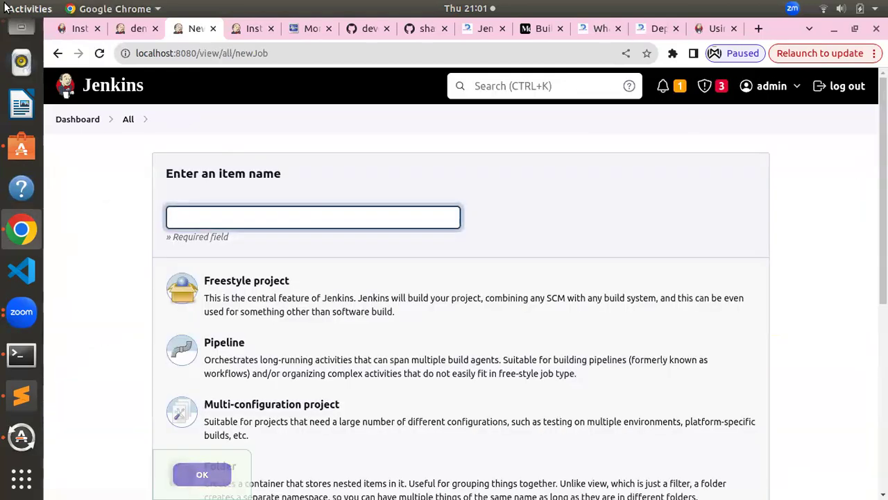
click(81, 119)
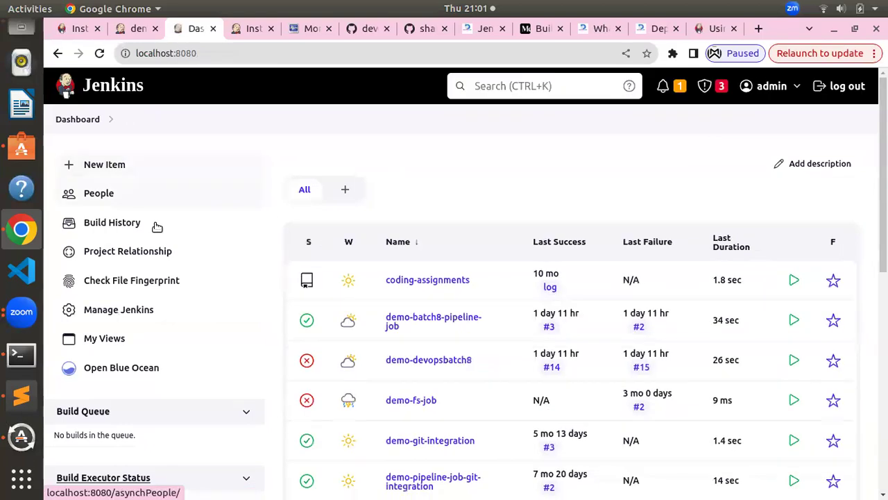
click(116, 314)
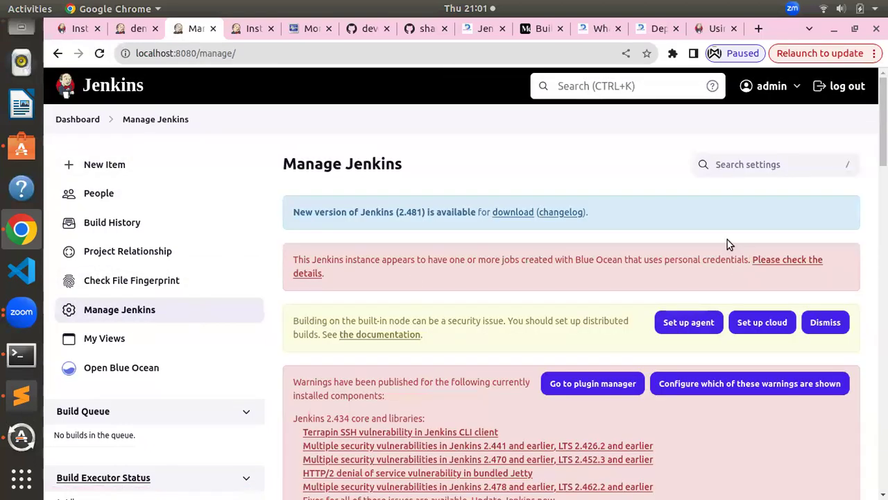
scroll(623, 135, down, 2)
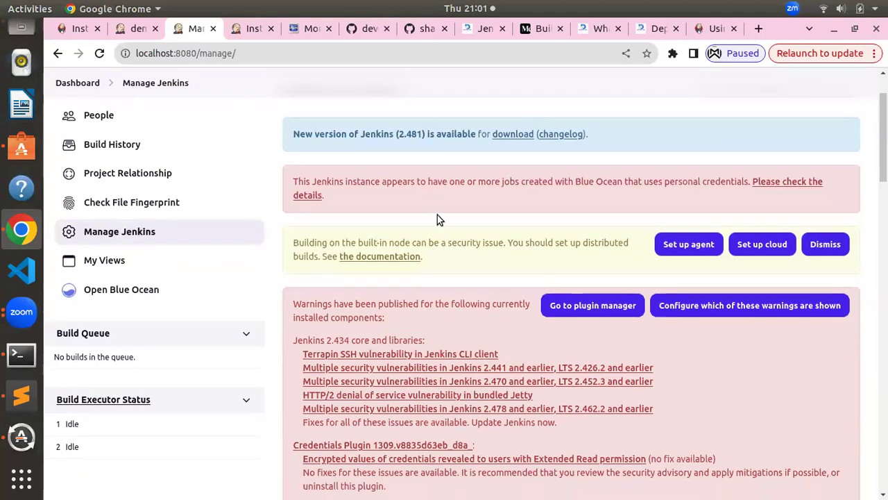
scroll(455, 228, down, 10)
scroll(455, 225, down, 3)
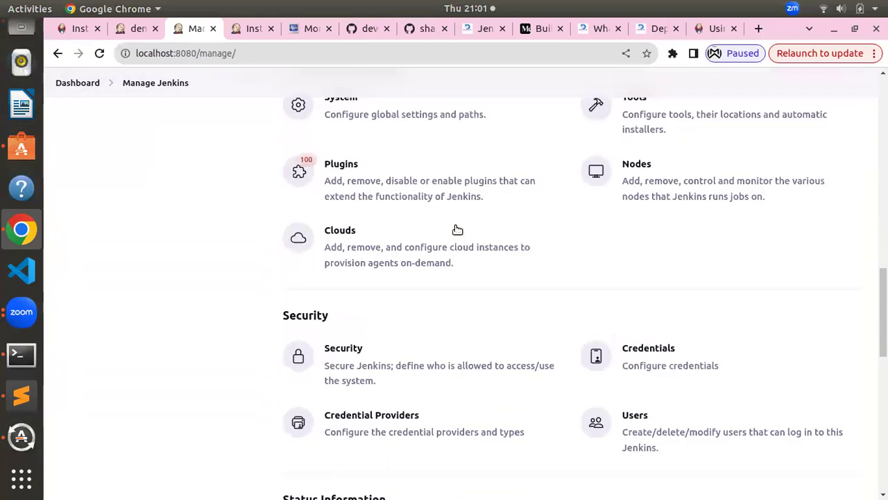
scroll(456, 229, up, 2)
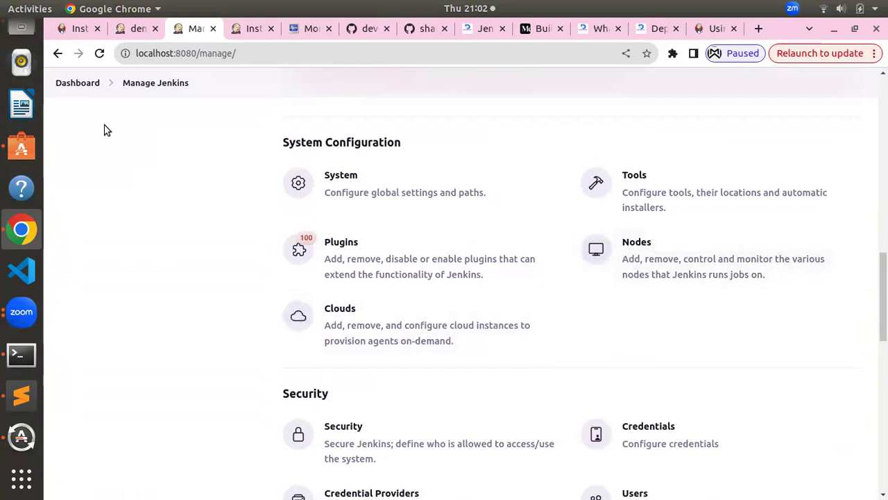
Open the Nodes overview and reload it to see the built-in node's 141.81 GiB free disk
click(724, 258)
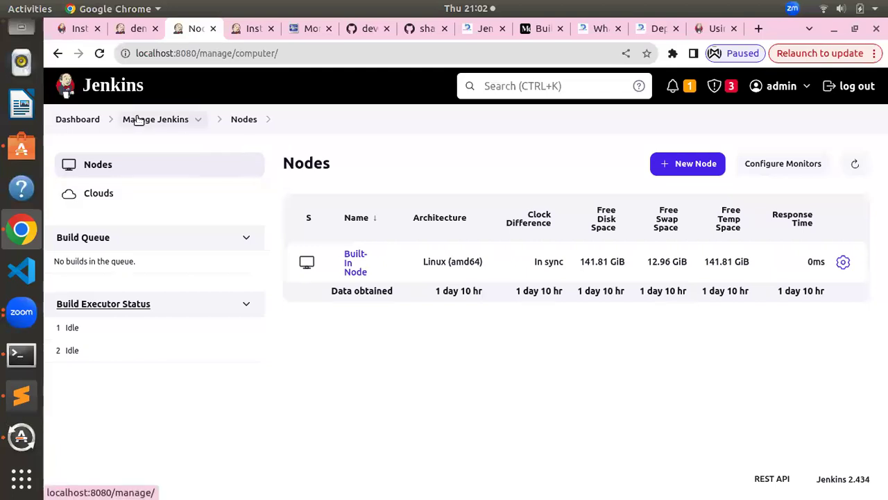
click(211, 173)
Return to Manage Jenkins, open the Users list of three accounts, and start a new user
click(159, 120)
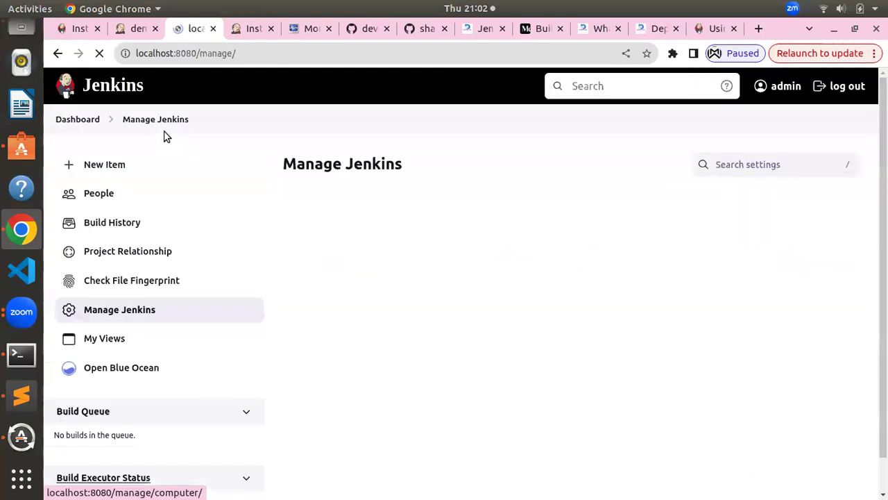
scroll(439, 229, down, 15)
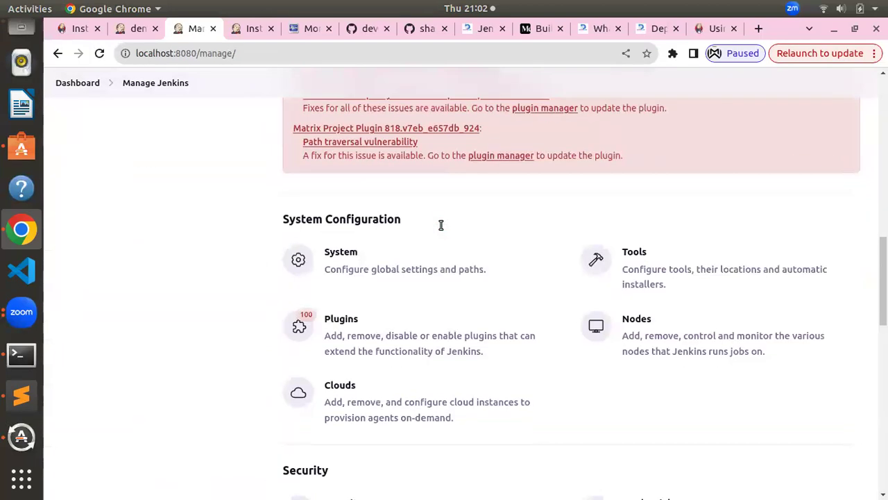
scroll(440, 229, down, 2)
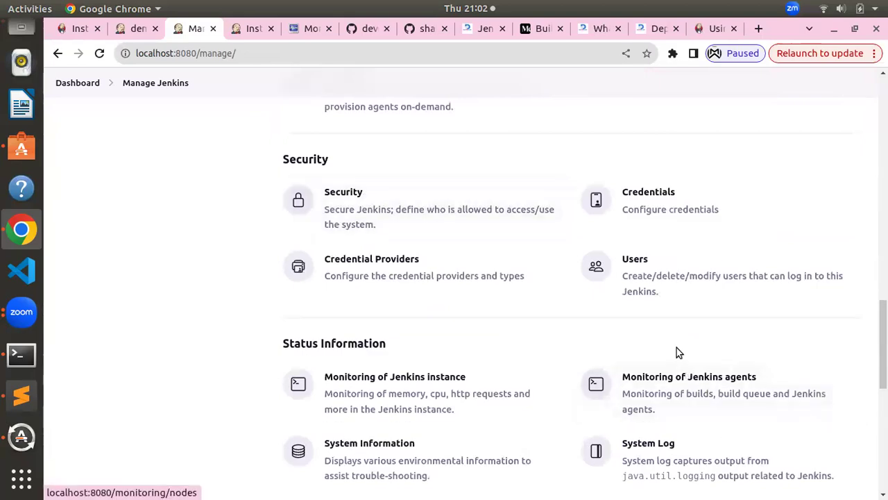
click(654, 275)
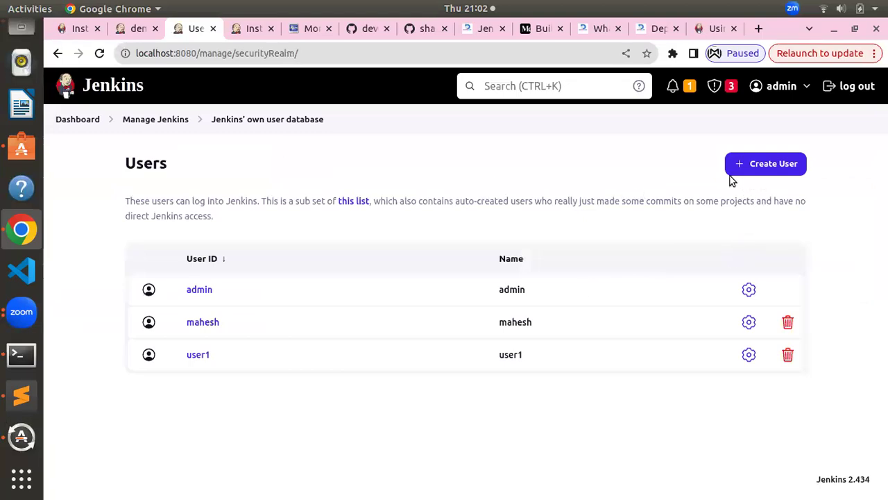
click(754, 164)
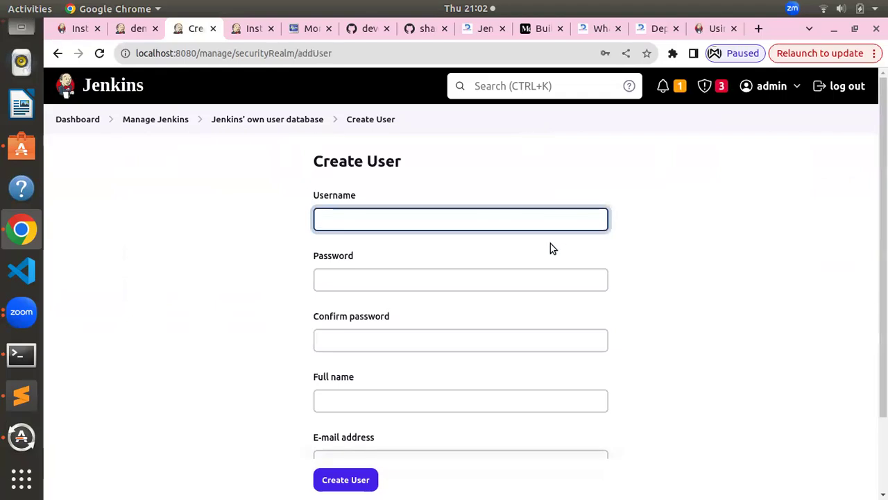
Enter the username devopsbatch8 and the account password
text(adm)
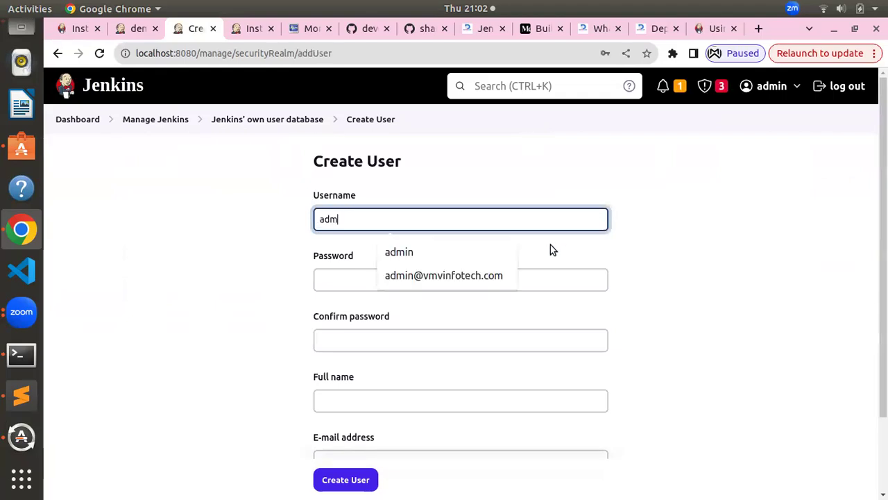
text(in)
key(BackSpace)
key(BackSpace)
key(BackSpace)
key(BackSpace)
key(BackSpace)
text(d)
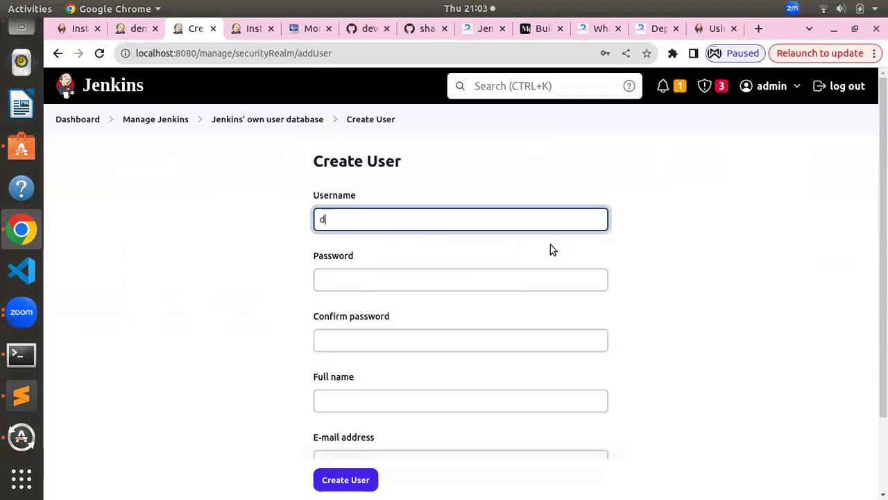
text(evopsbatch8)
key(Tab)
text(12345)
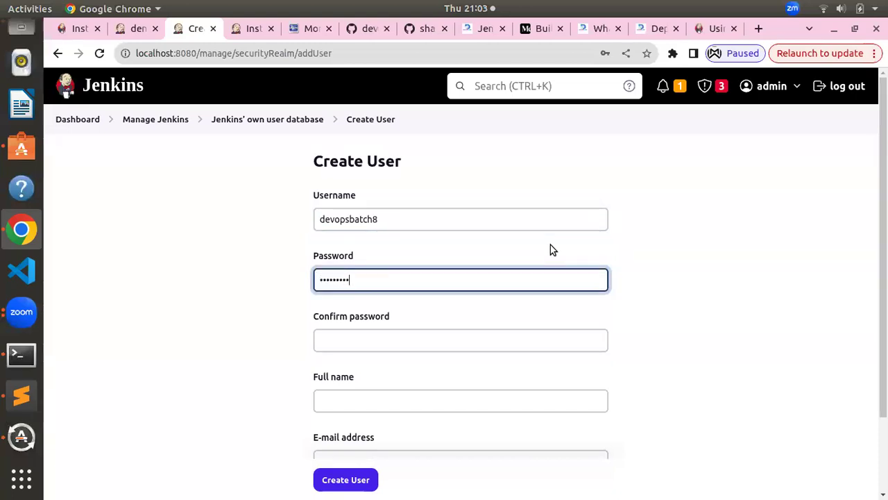
text(6)
key(Tab)
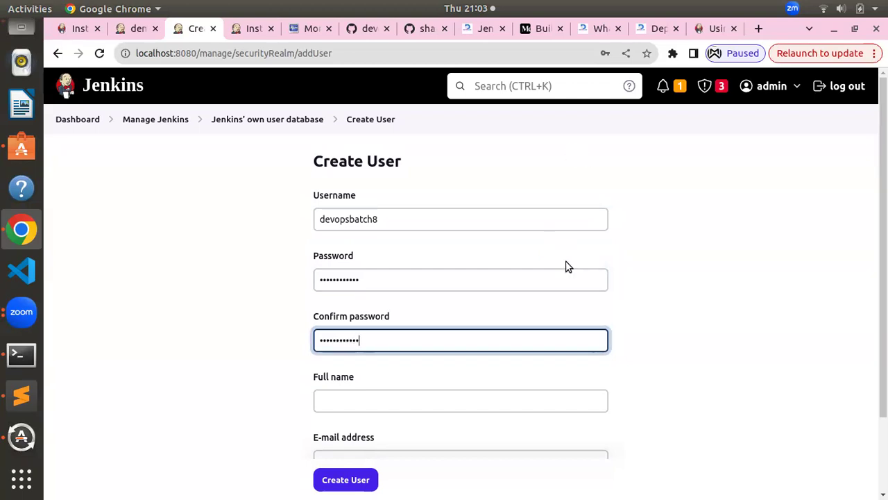
Fill in full name devops and the e-mail address, then create the account
scroll(565, 263, down, 3)
click(394, 299)
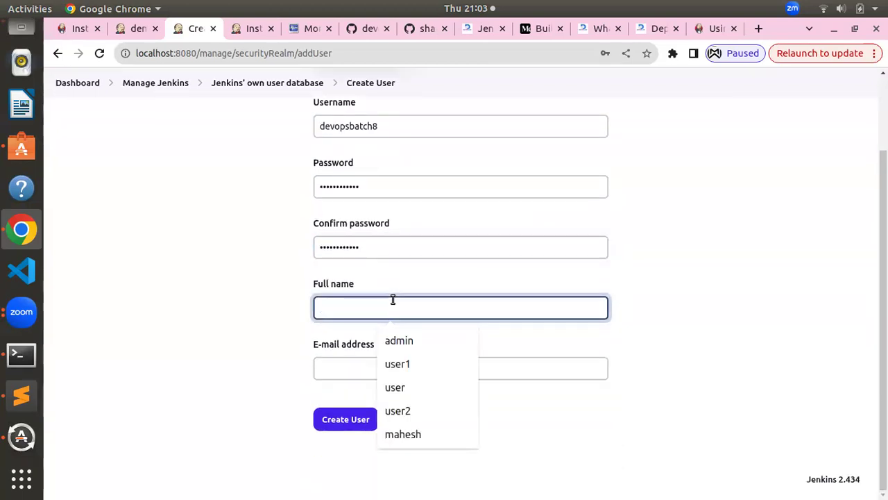
text(devops)
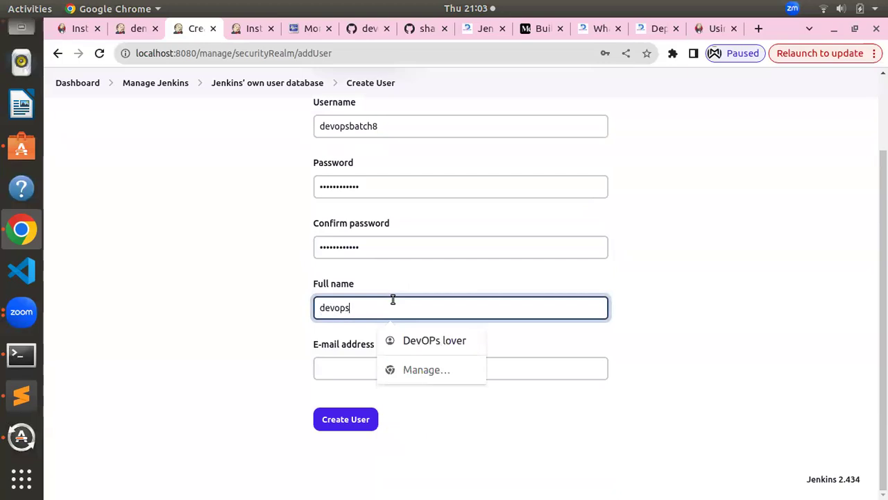
click(349, 372)
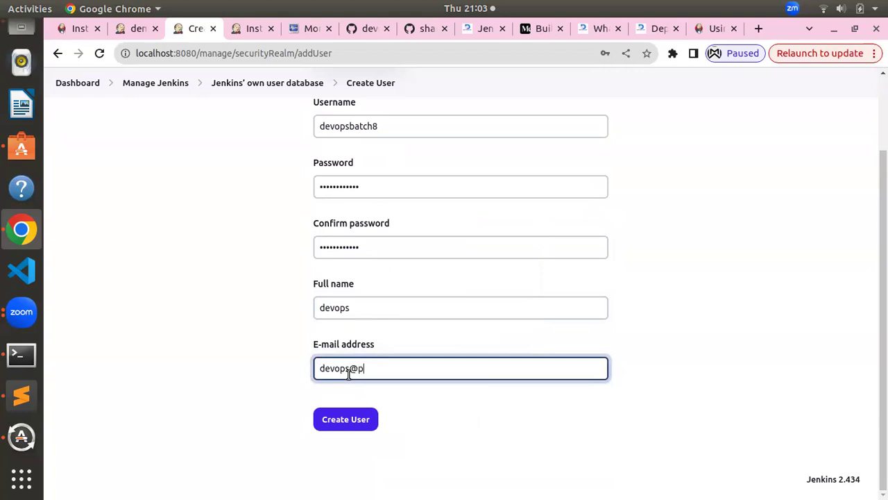
click(344, 426)
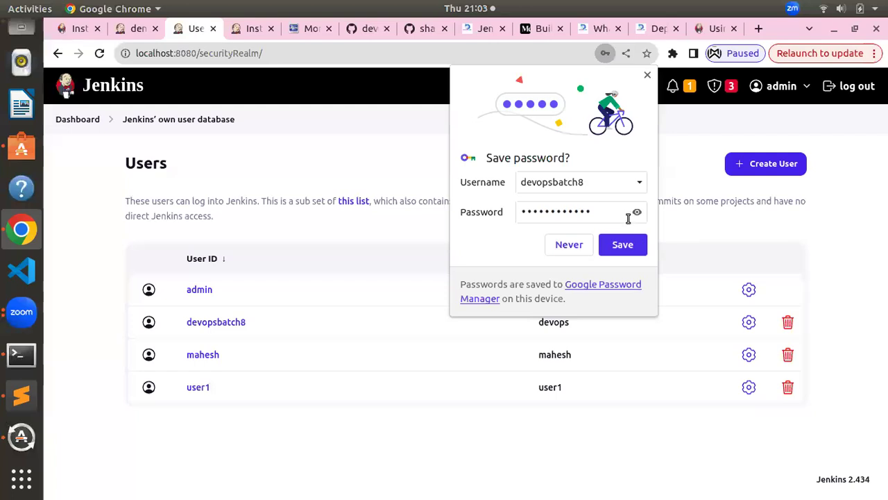
Decline Chrome's password save, review the devops user's settings, and return to the Users list
click(577, 246)
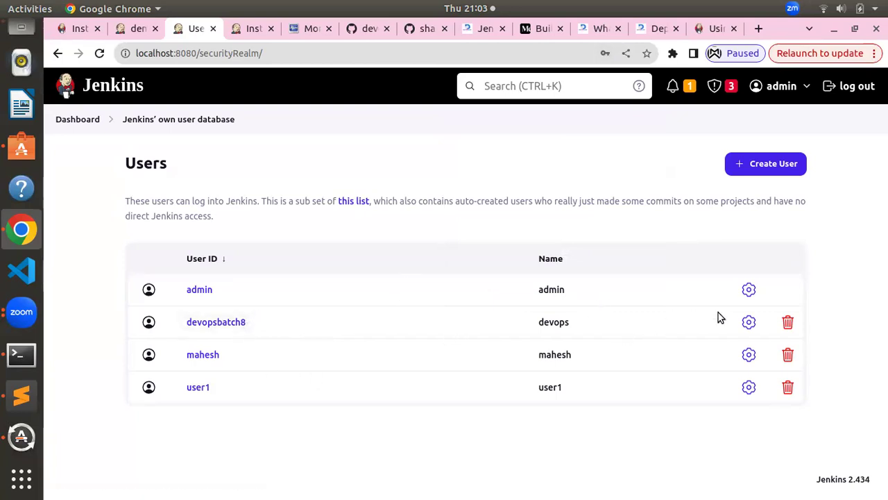
click(749, 322)
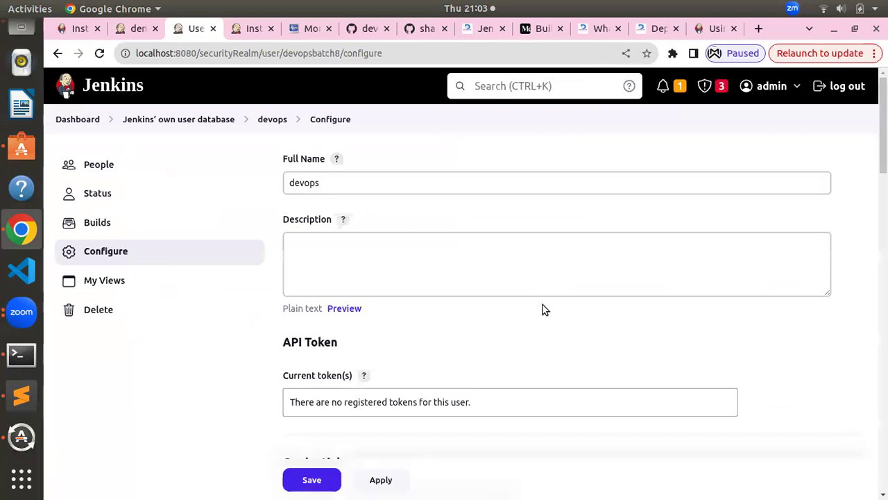
scroll(542, 309, down, 4)
scroll(376, 303, down, 4)
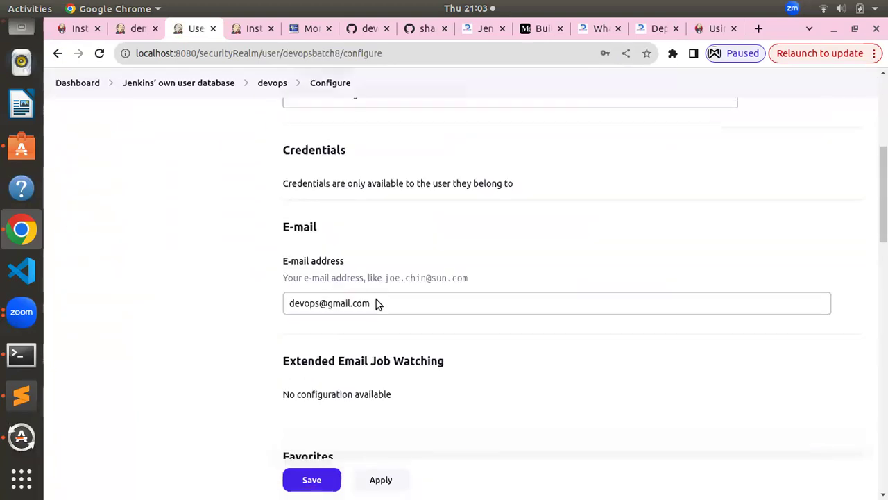
scroll(376, 303, down, 5)
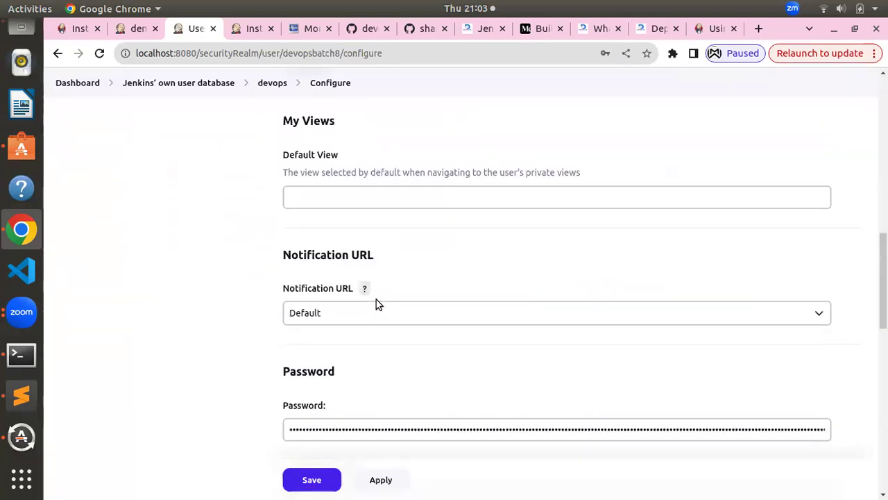
scroll(376, 303, down, 8)
scroll(376, 303, down, 2)
scroll(376, 303, up, 20)
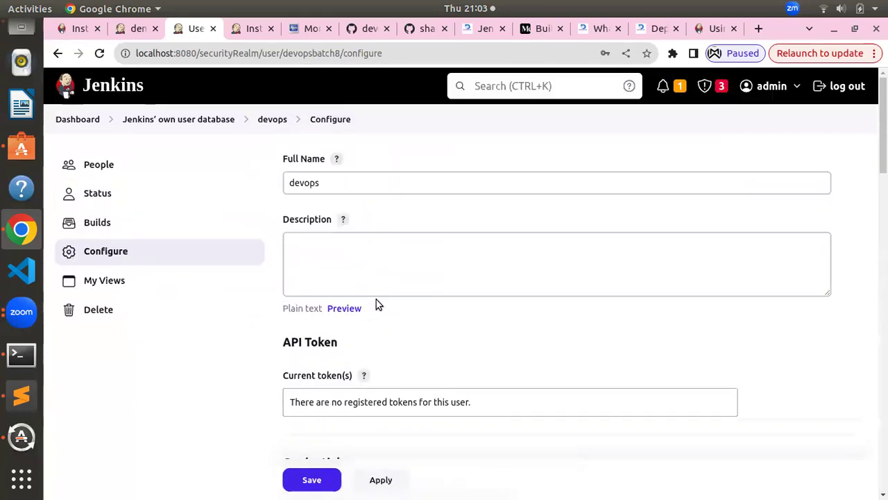
scroll(376, 299, down, 2)
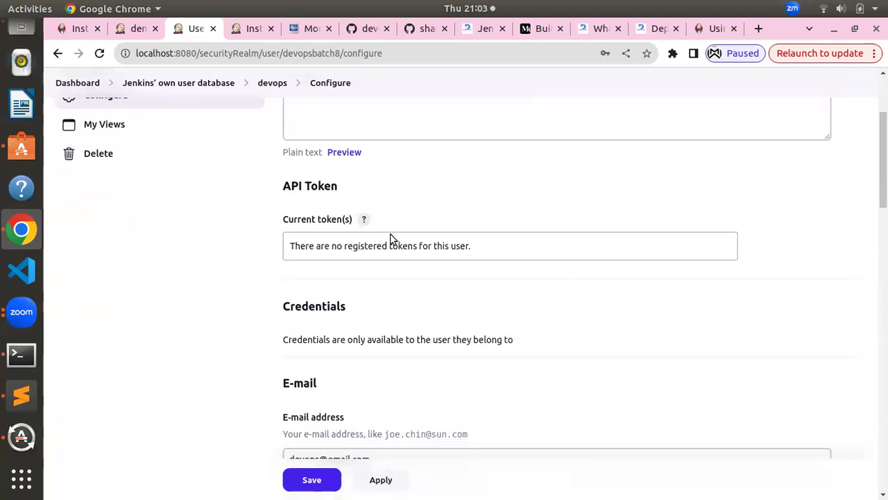
scroll(438, 268, up, 5)
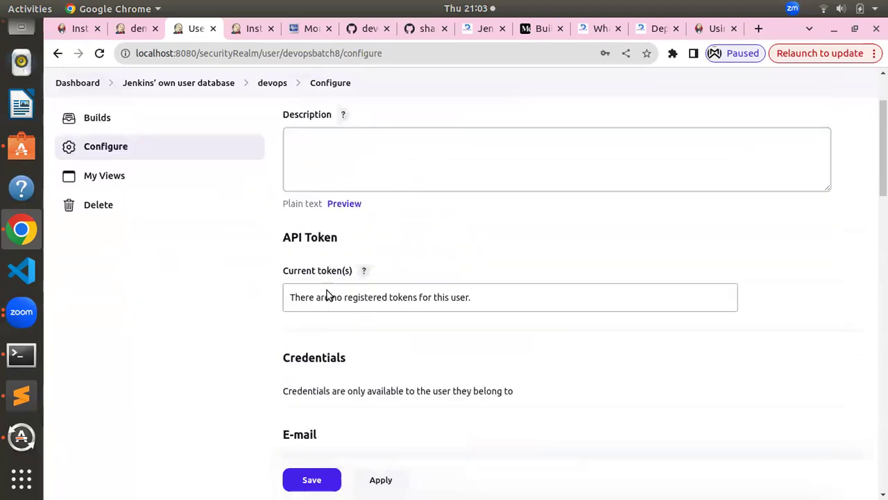
click(270, 121)
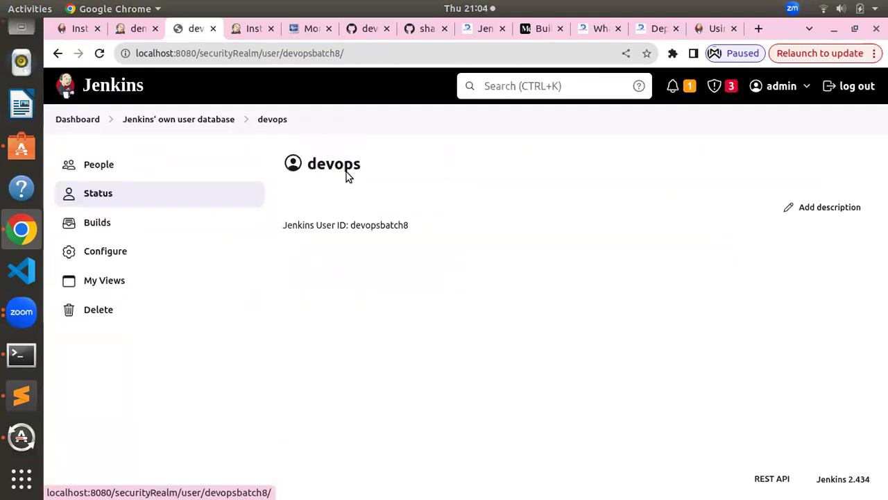
click(163, 120)
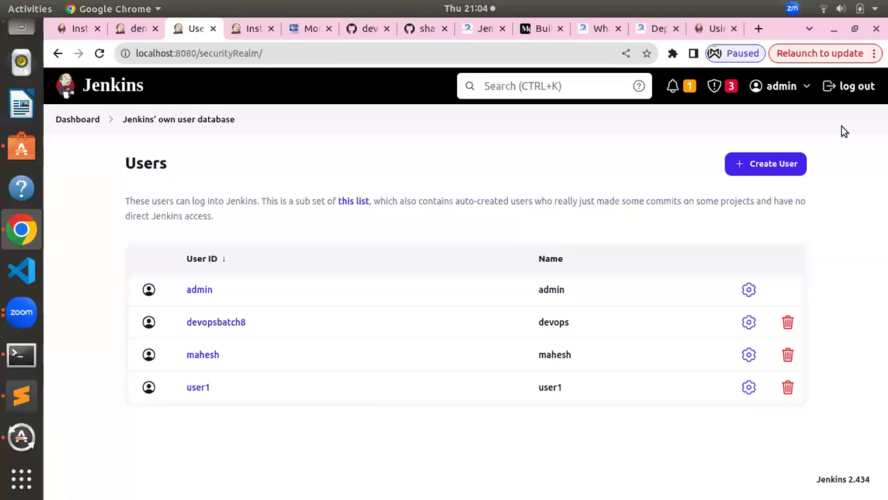
Log out of admin and sign in as devops with the devops user's password
click(847, 90)
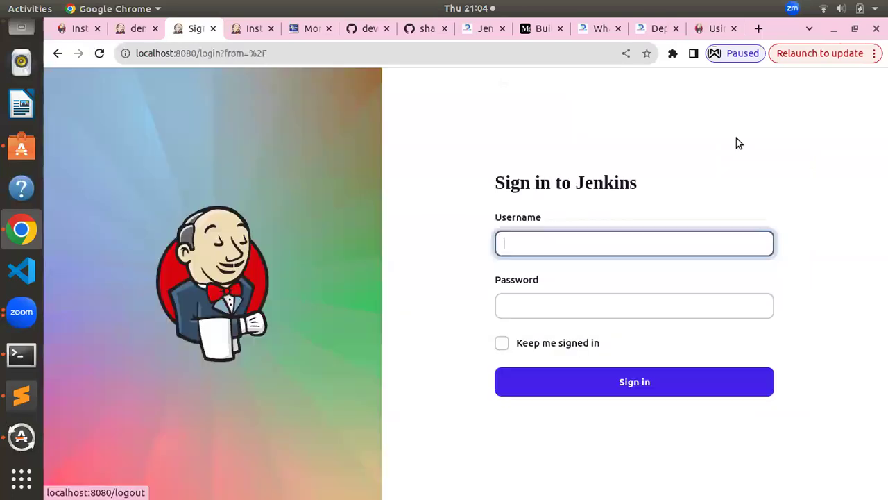
click(544, 247)
key(ctrl+a)
key(BackSpace)
text(devops)
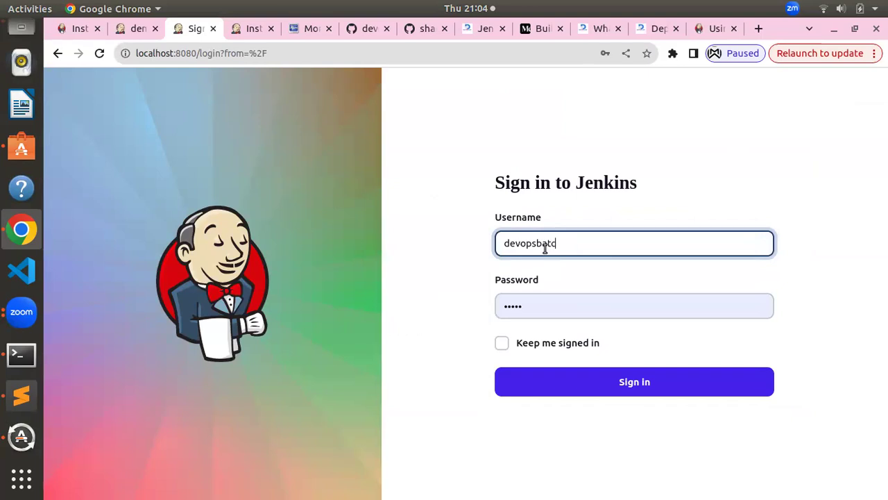
key(Tab)
key(BackSpace)
text(dev)
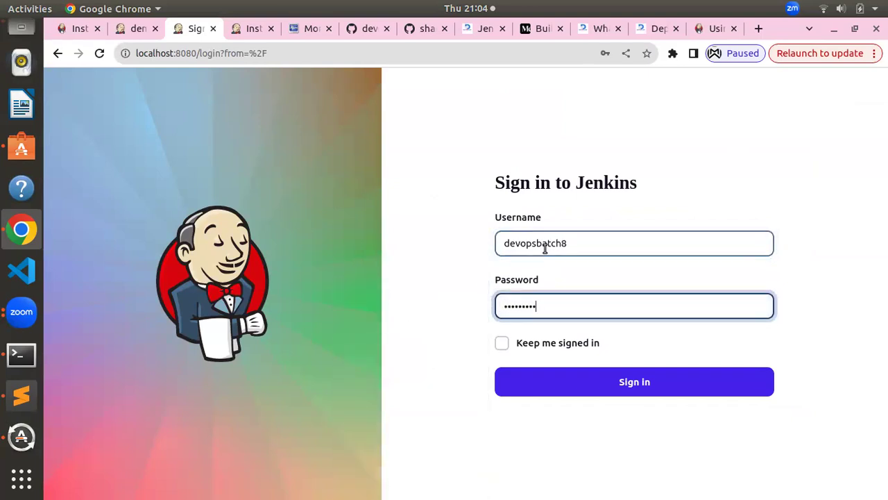
key(Return)
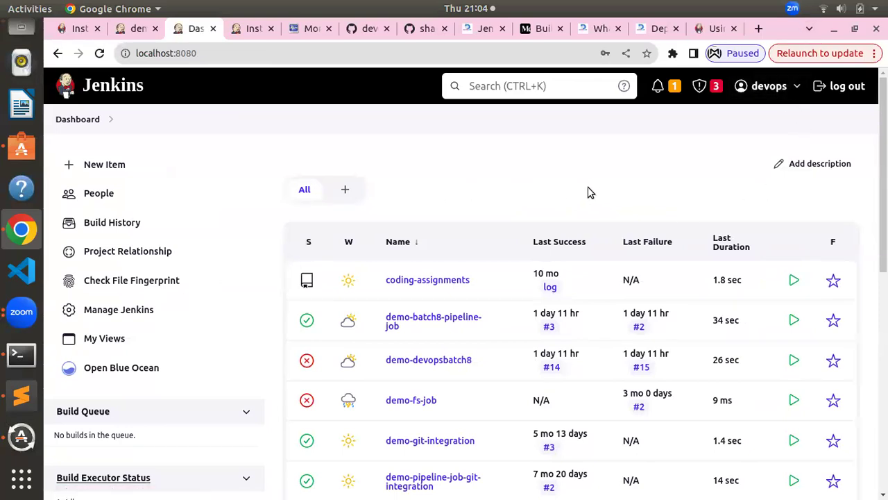
As devops, visit Manage Jenkins and Users, then return via Dashboard and open Security settings
click(131, 312)
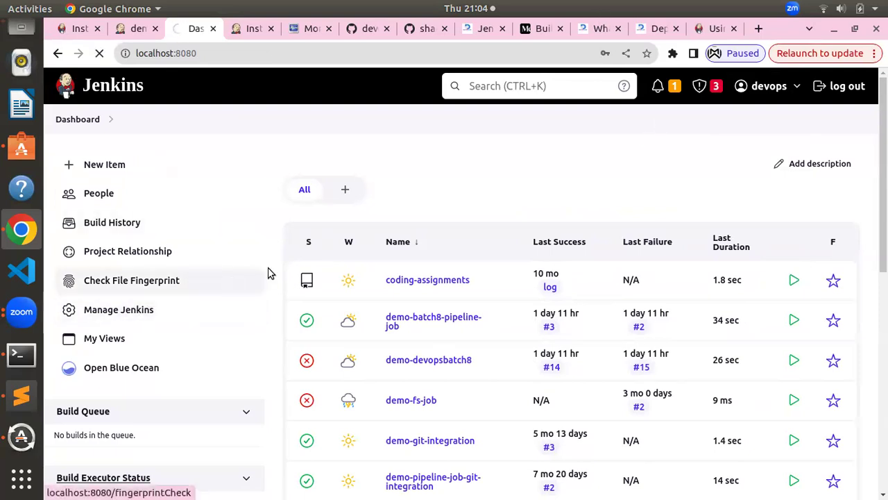
scroll(279, 278, down, 12)
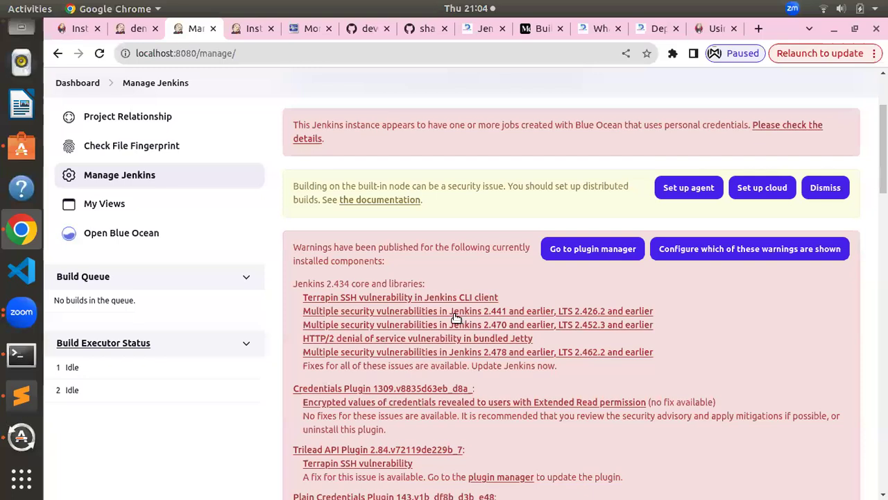
scroll(445, 324, up, 3)
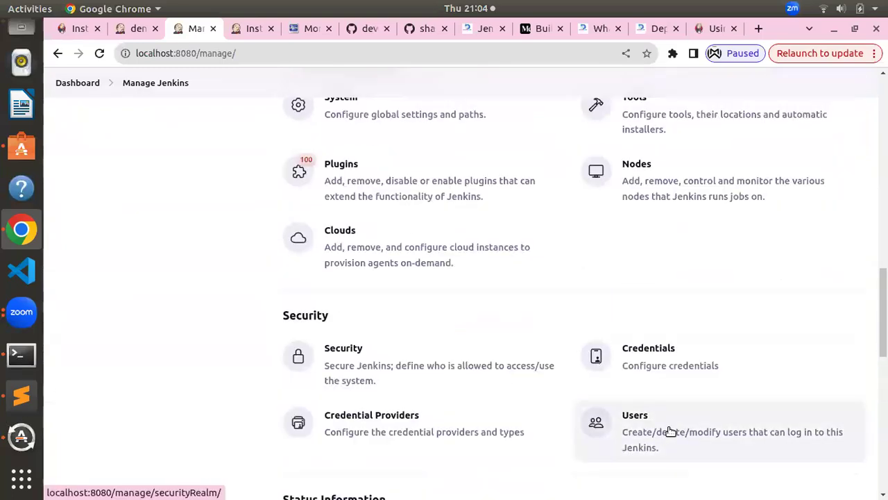
click(670, 430)
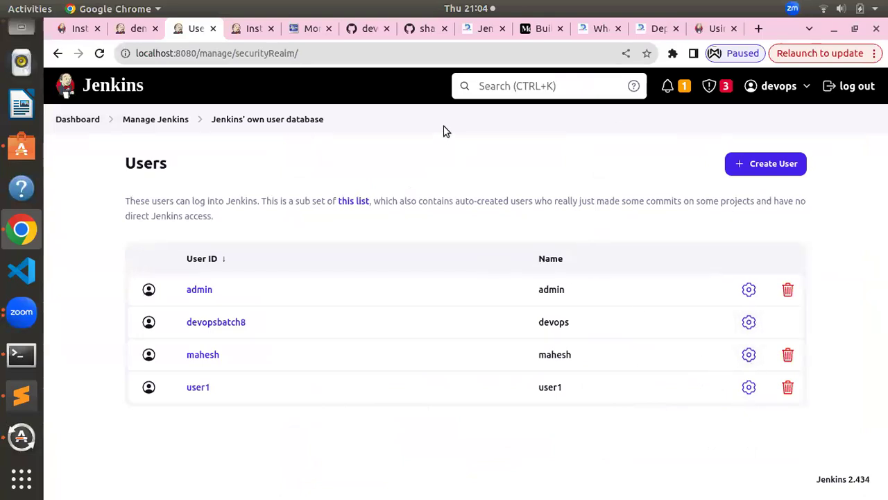
click(74, 119)
click(138, 310)
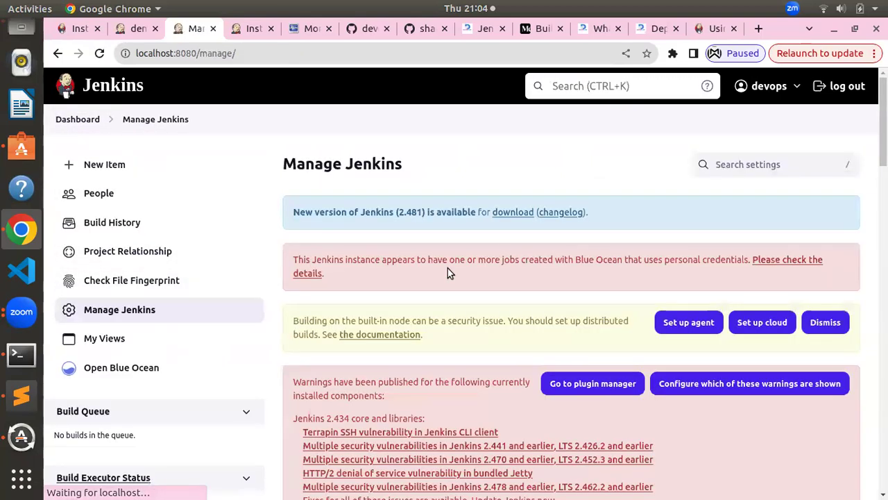
scroll(447, 268, down, 15)
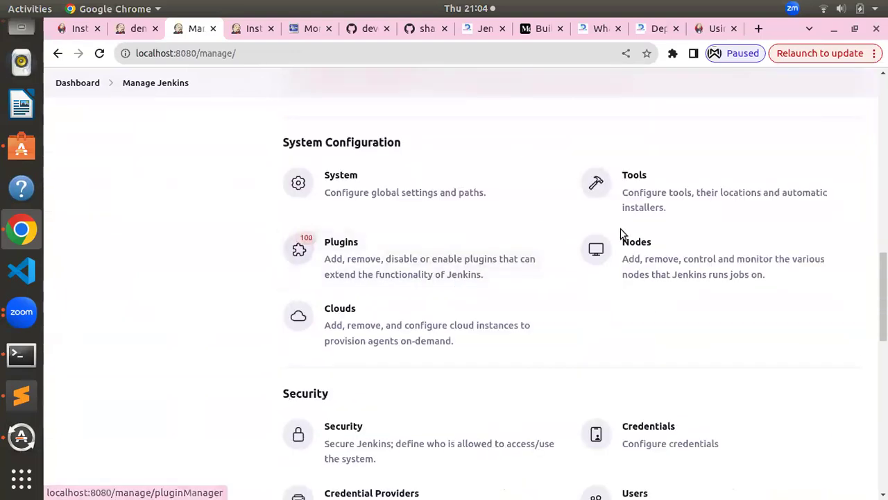
scroll(508, 266, down, 2)
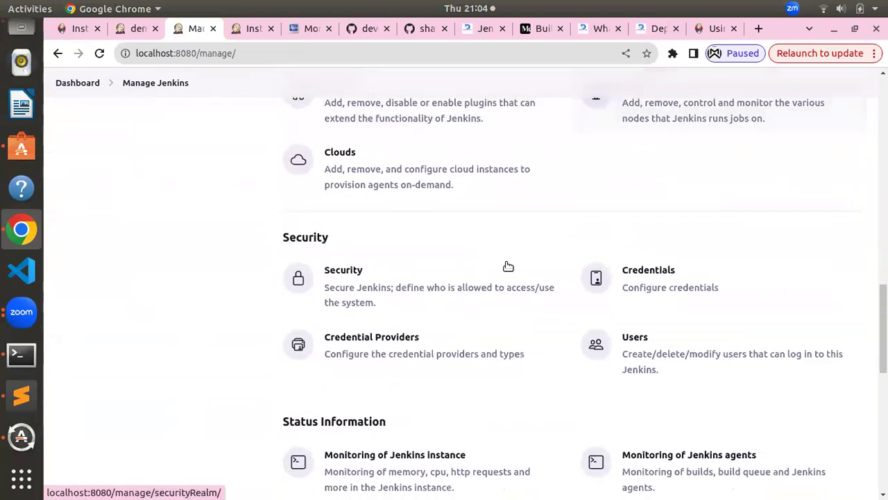
click(377, 292)
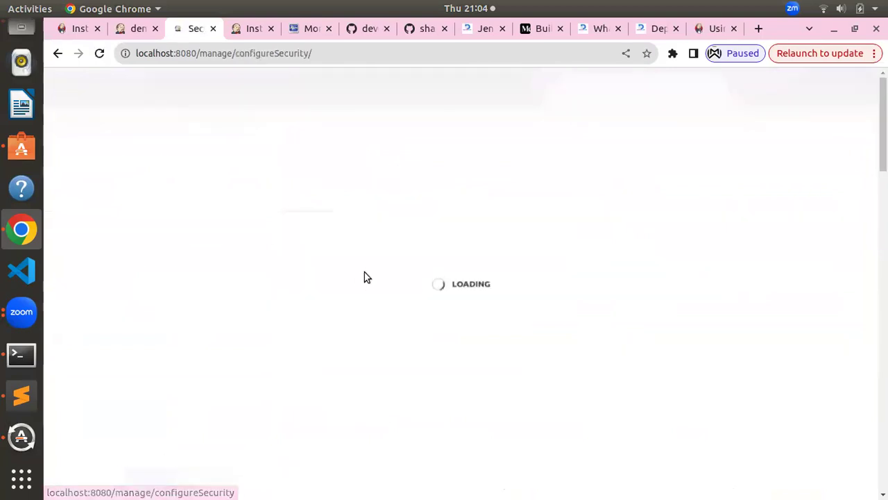
Set Authorization to Matrix-based security and bring the empty permission grid into view
scroll(382, 264, down, 2)
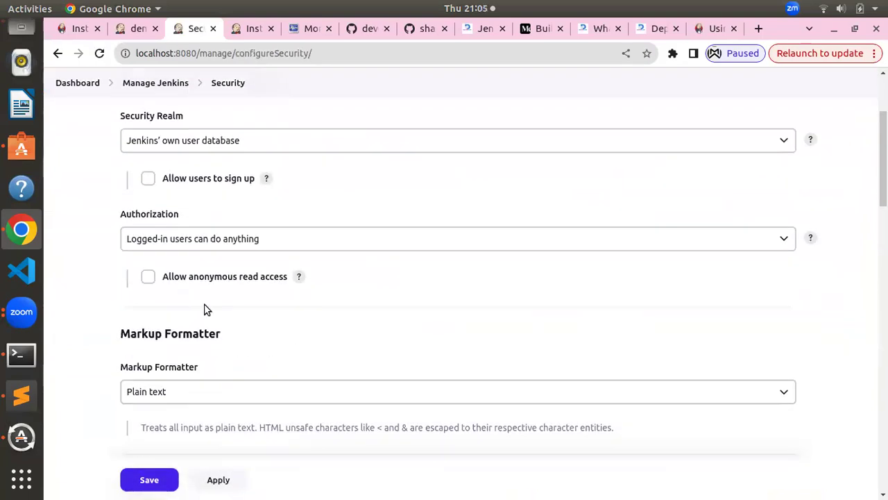
click(267, 238)
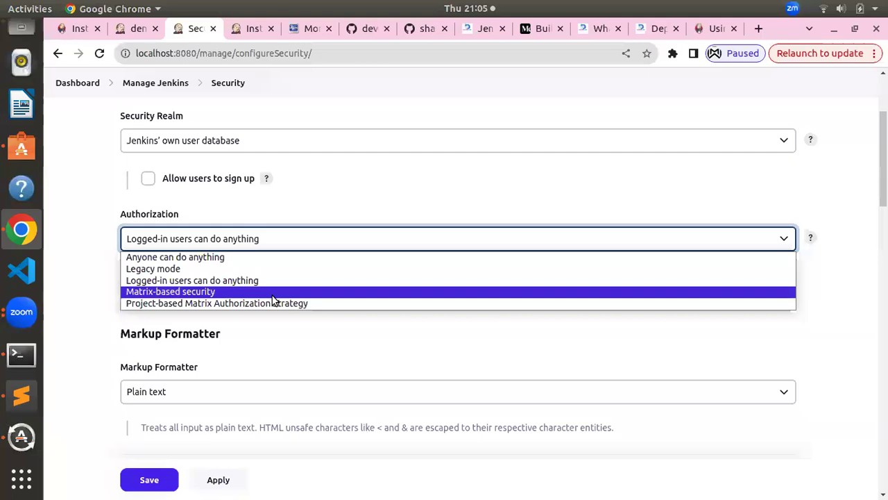
key(Escape)
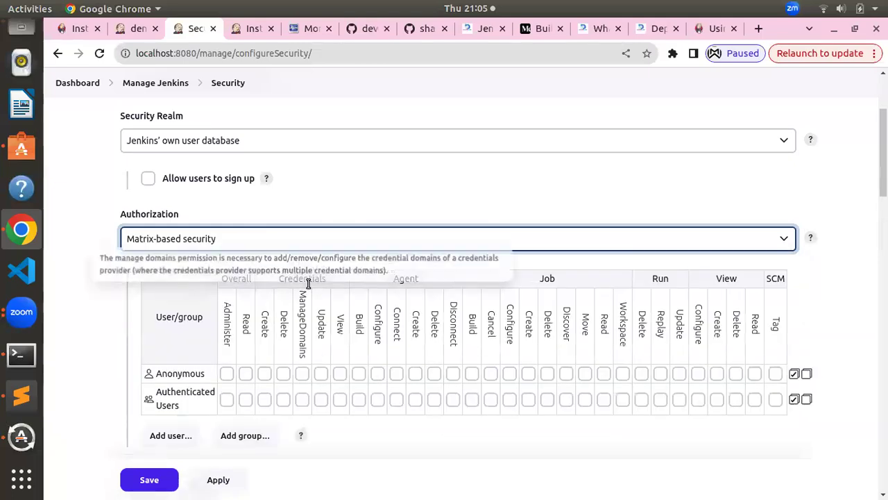
scroll(307, 286, down, 4)
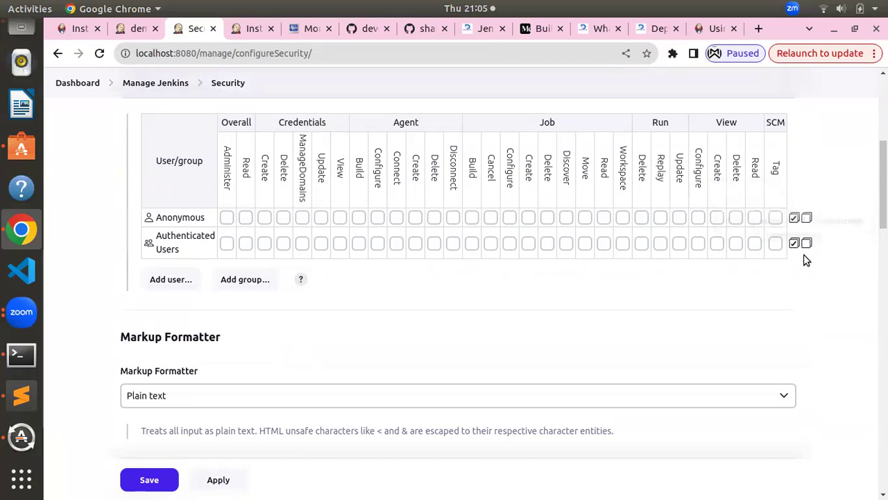
Add admin to the permission matrix and grant it every permission
click(173, 279)
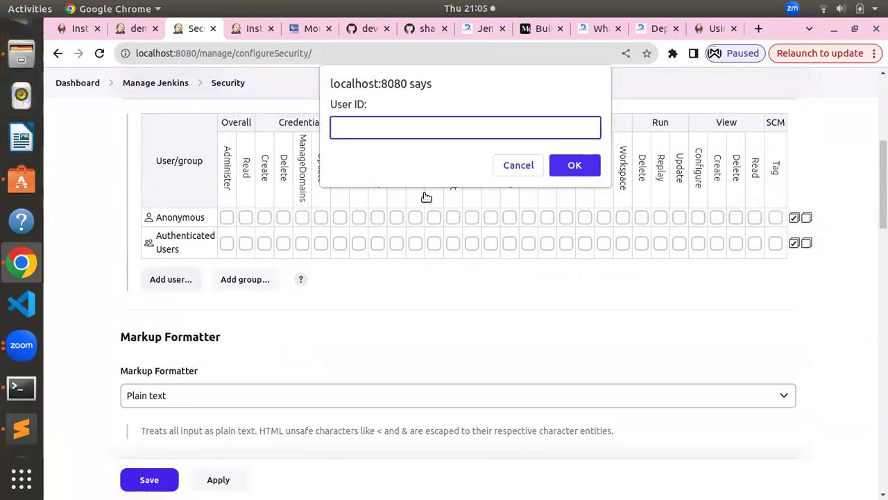
text(admin)
click(572, 166)
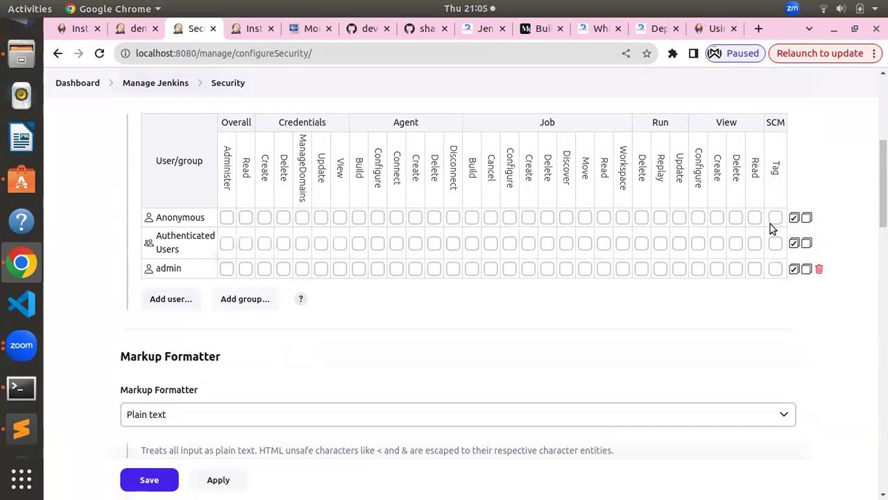
click(794, 269)
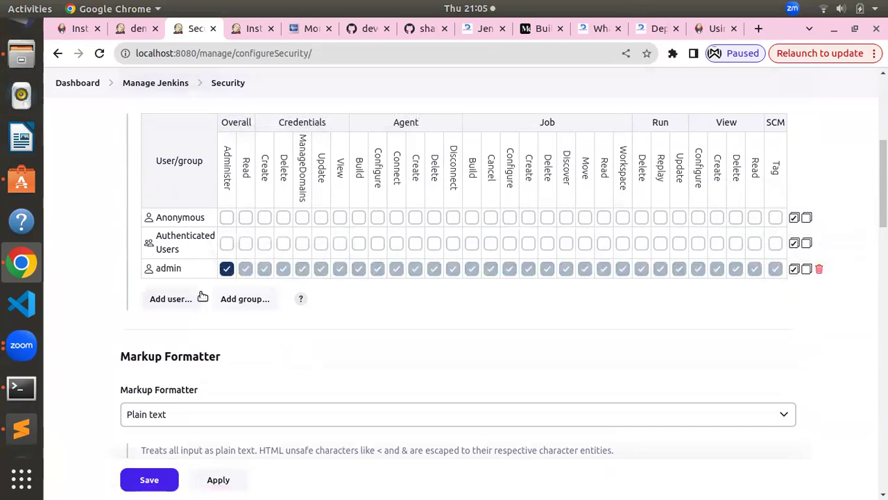
Add devopsbatch8 to the matrix with all permissions except Administer
click(160, 299)
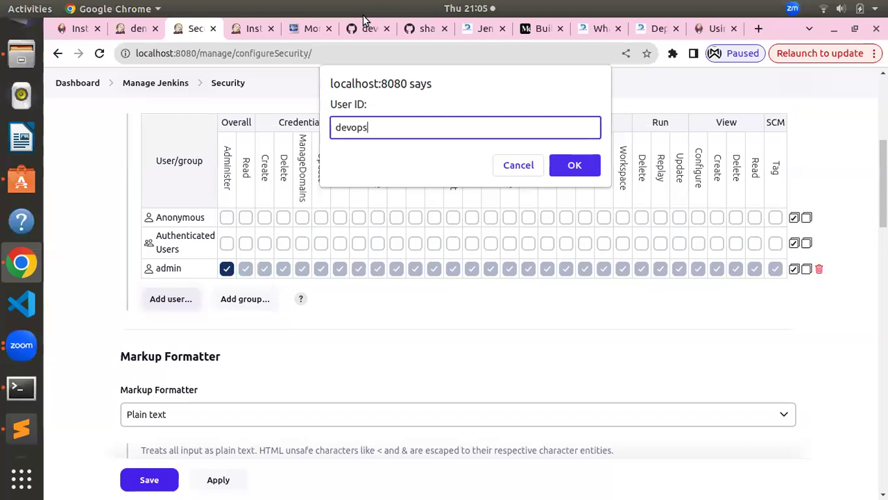
text(devopsbatch8)
click(573, 167)
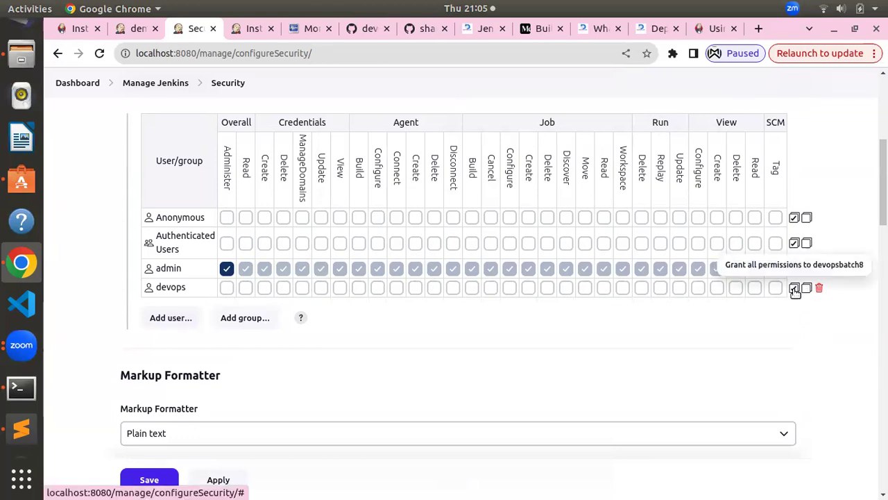
click(795, 288)
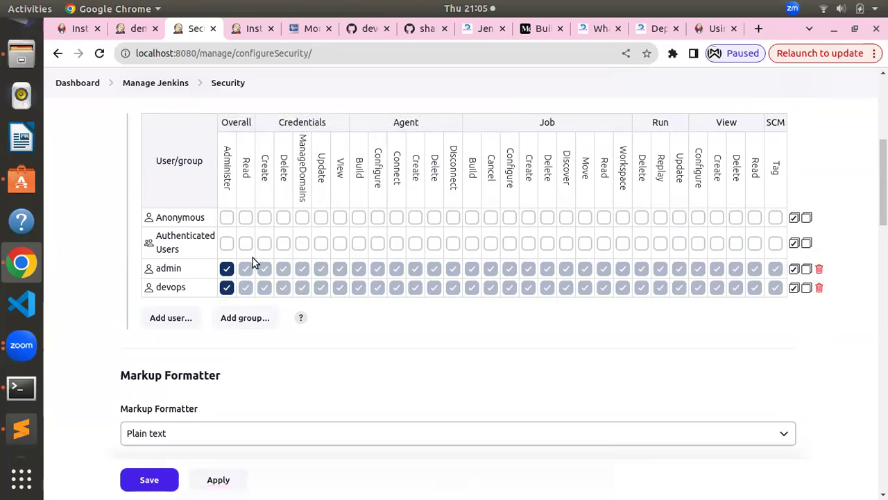
click(226, 288)
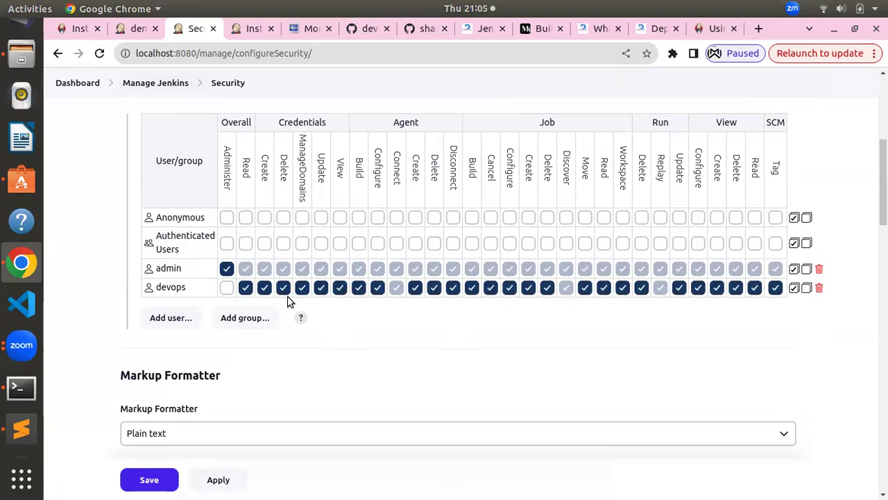
Revoke devops's credential, agent, job, run and view create/delete/configure/update rights, then save
click(266, 288)
click(285, 290)
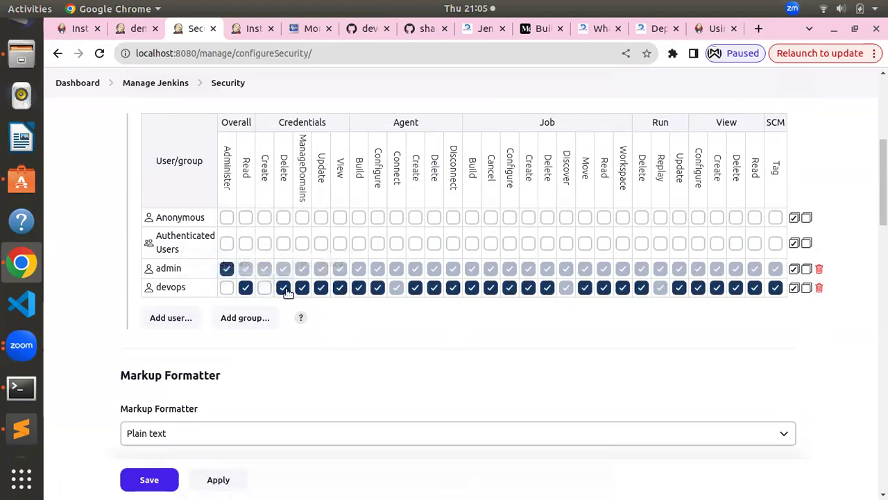
click(321, 288)
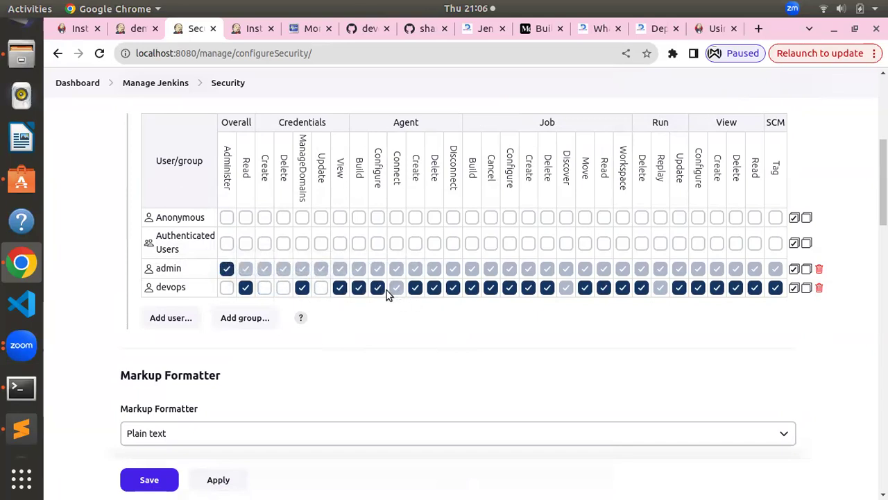
click(378, 287)
click(433, 289)
click(415, 288)
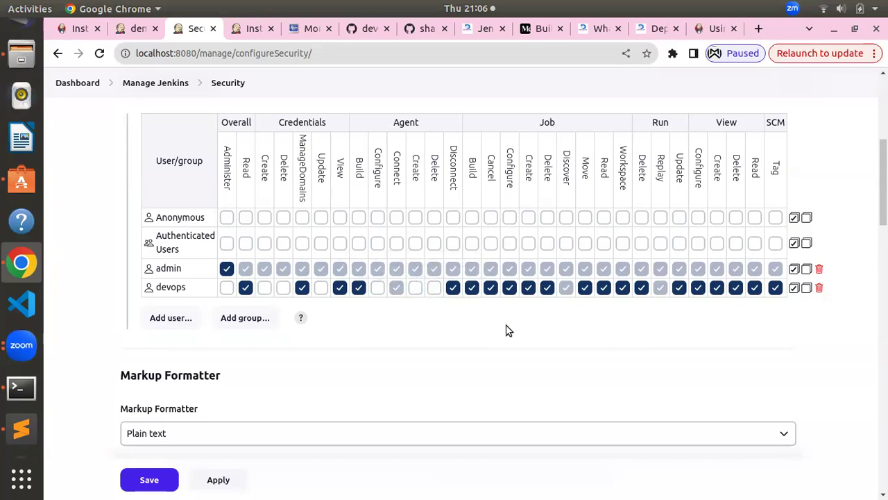
click(528, 287)
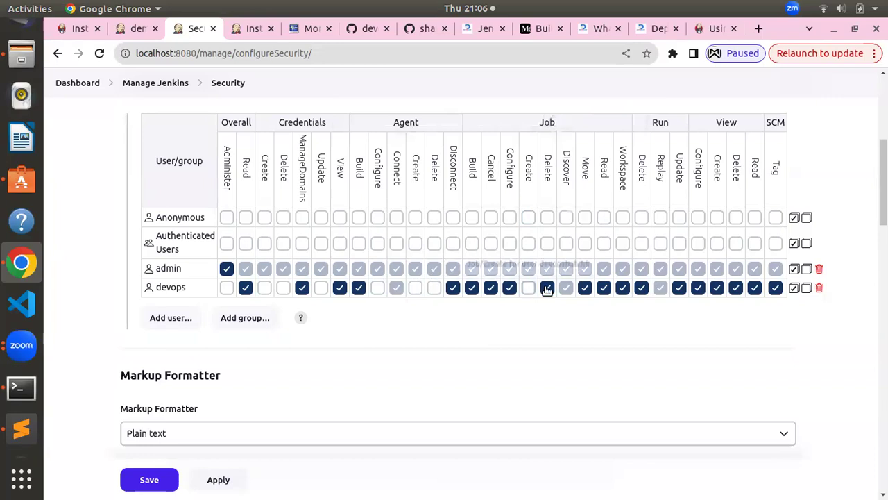
click(548, 287)
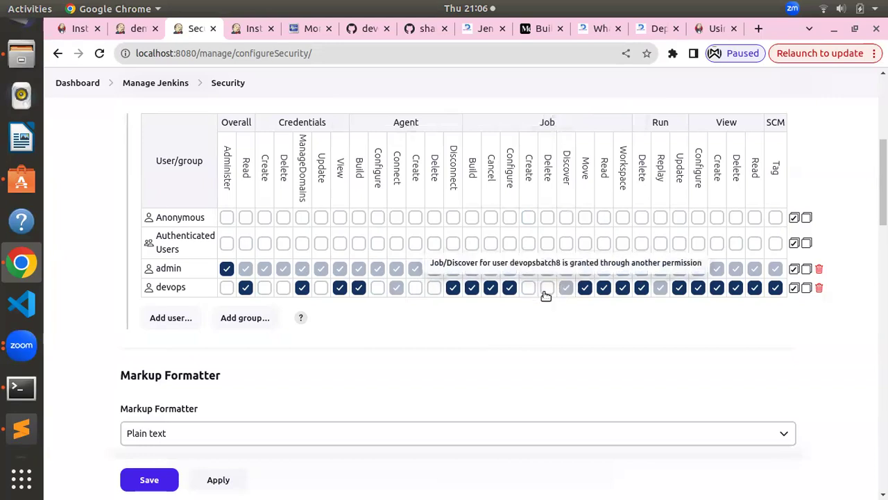
click(509, 287)
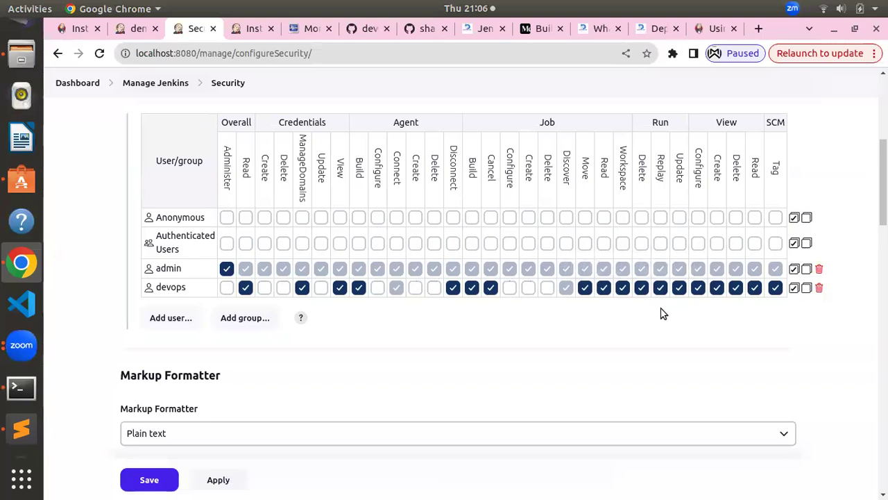
click(642, 288)
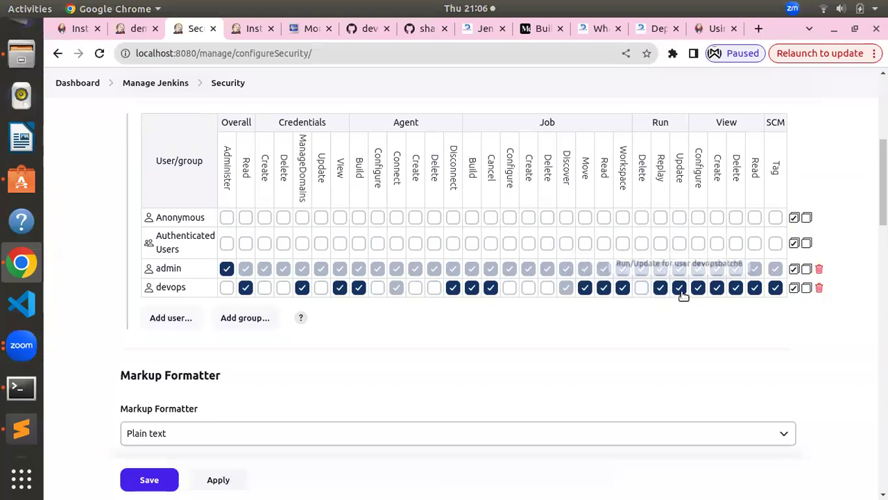
click(680, 290)
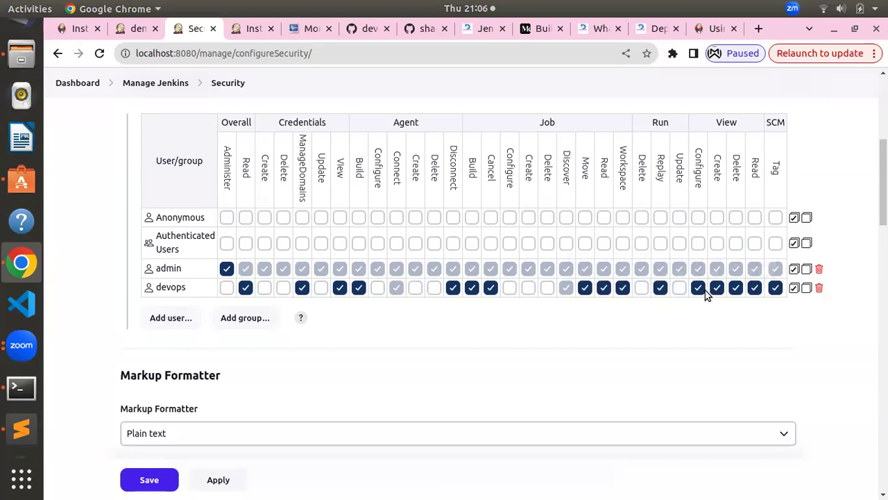
click(737, 288)
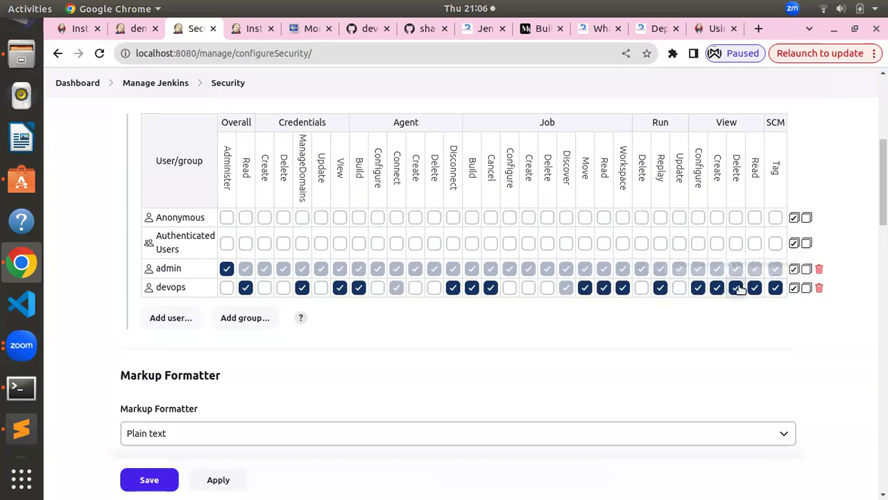
click(718, 290)
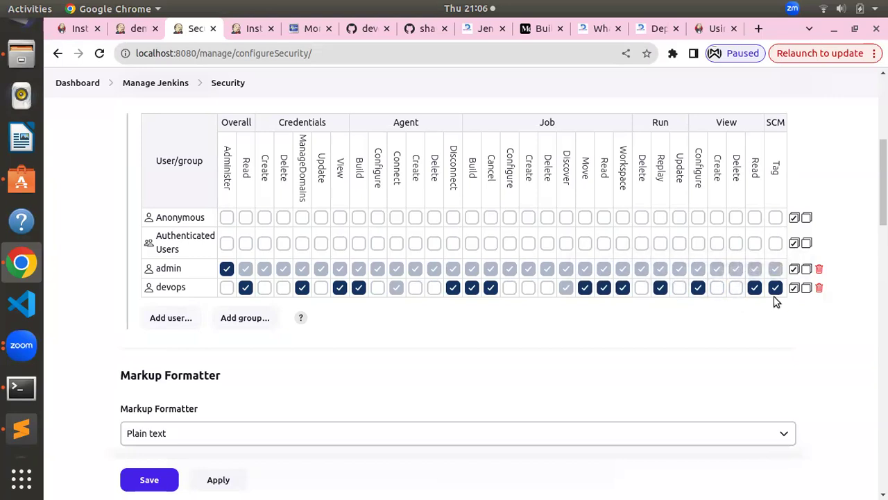
click(151, 481)
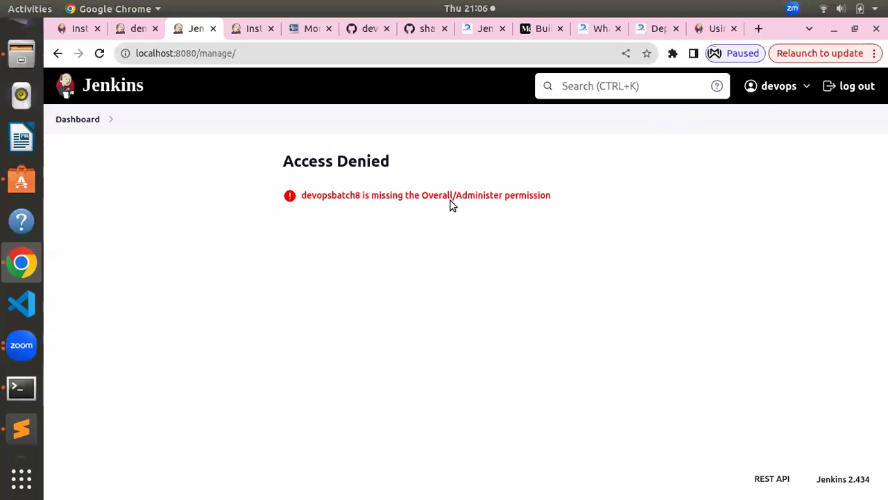
Highlight the missing Administer permission message, return to the dashboard, and log out
drag(450, 201, 169, 205)
click(93, 119)
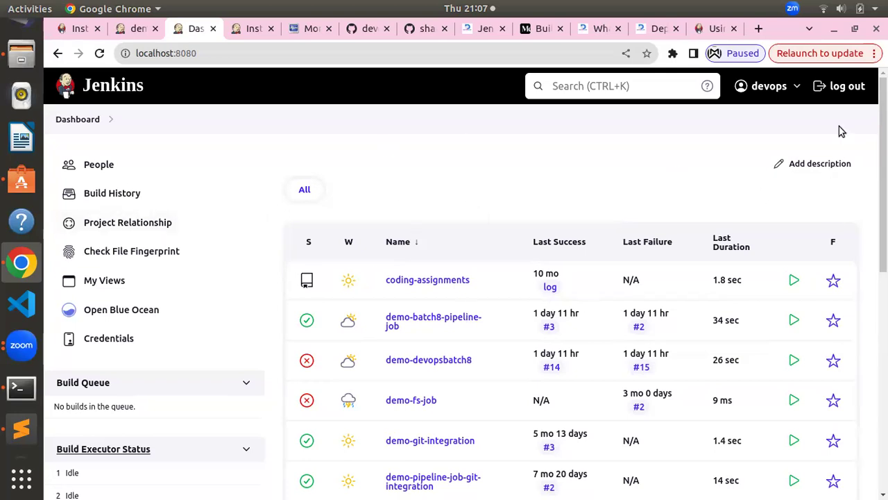
click(850, 87)
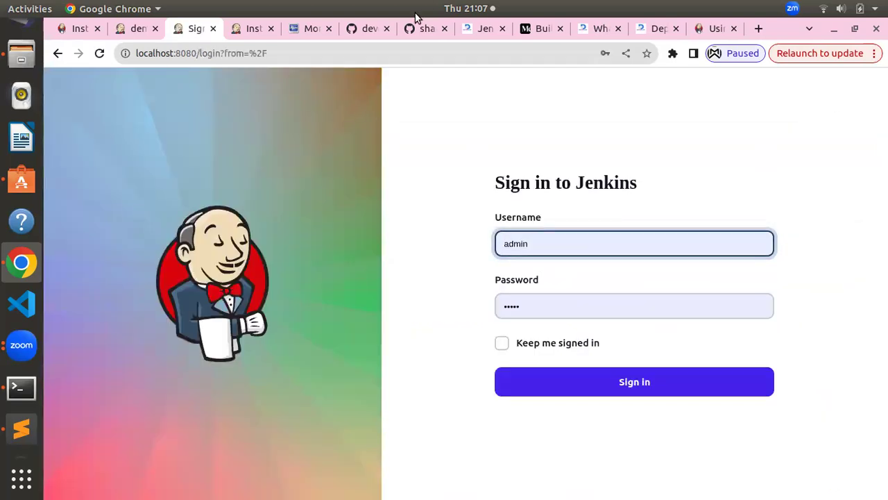
Sign in as the restricted devops user with its username and password, saving the login in Chrome
click(608, 372)
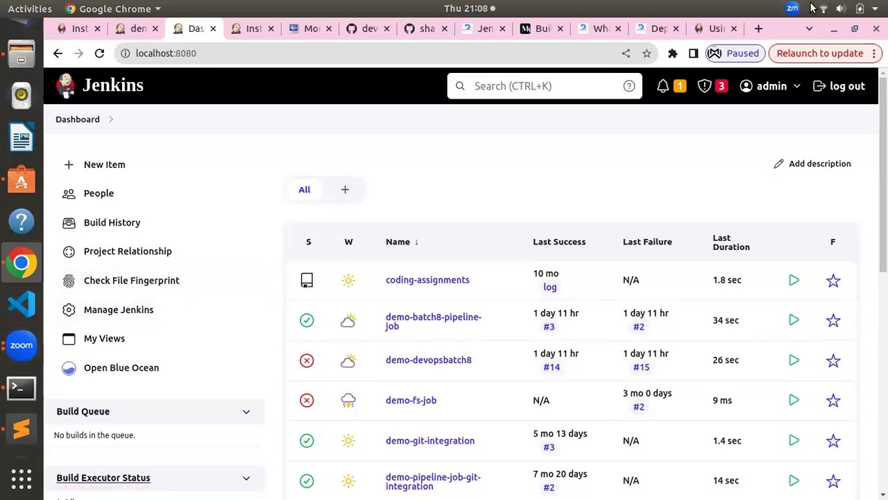
click(833, 89)
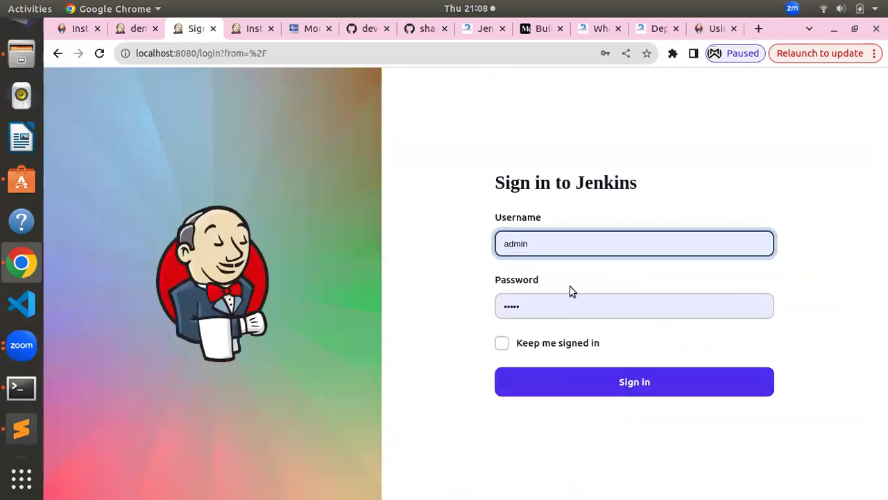
click(574, 240)
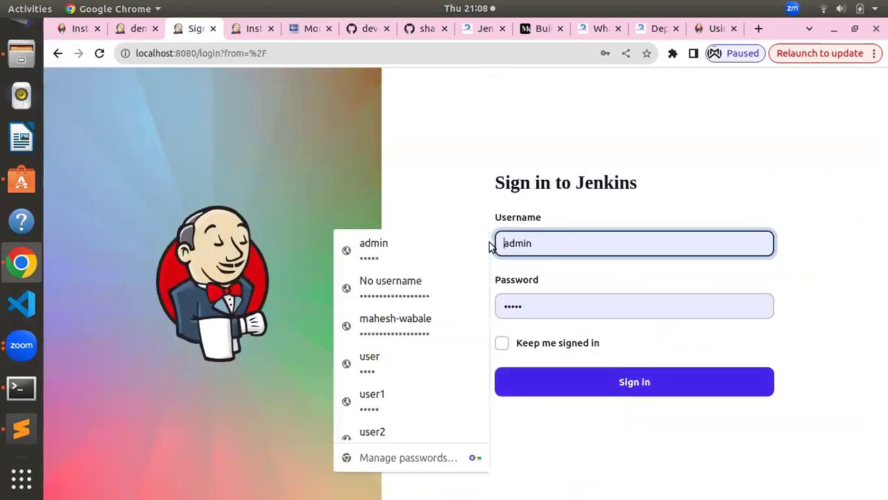
double_click(581, 250)
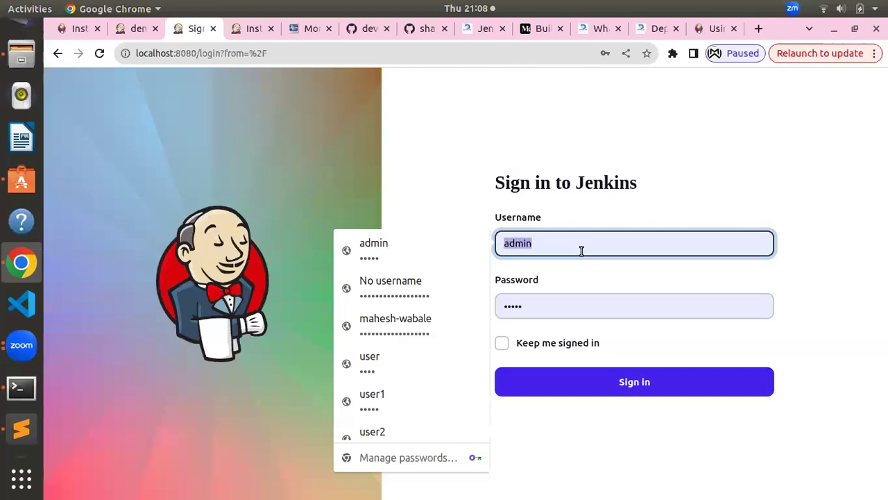
key(BackSpace)
text(dem)
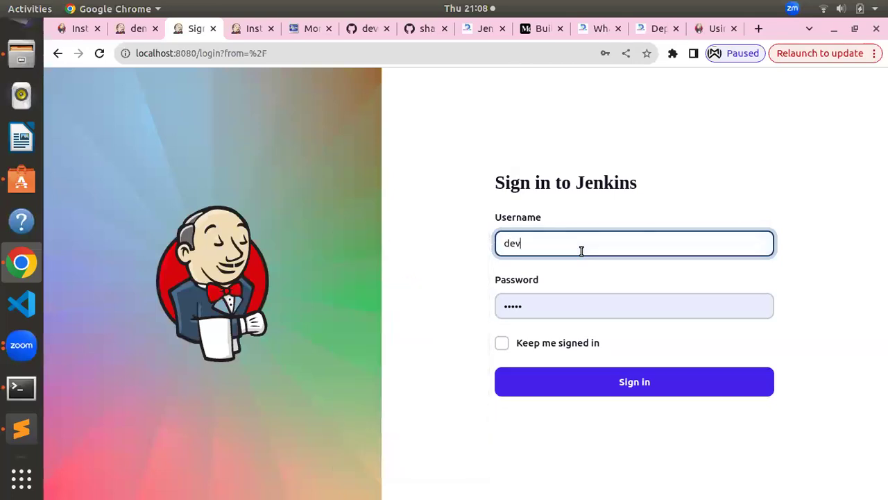
text(opsbatch8)
key(Tab)
key(BackSpace)
text(1234)
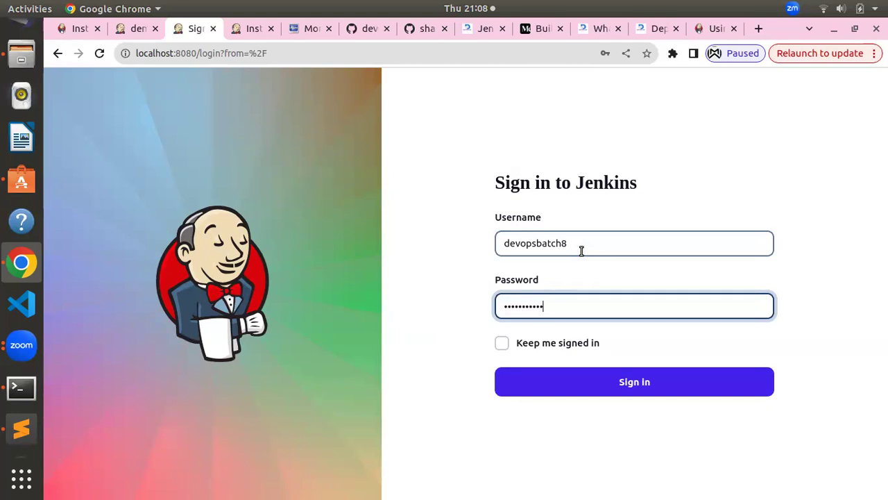
key(Return)
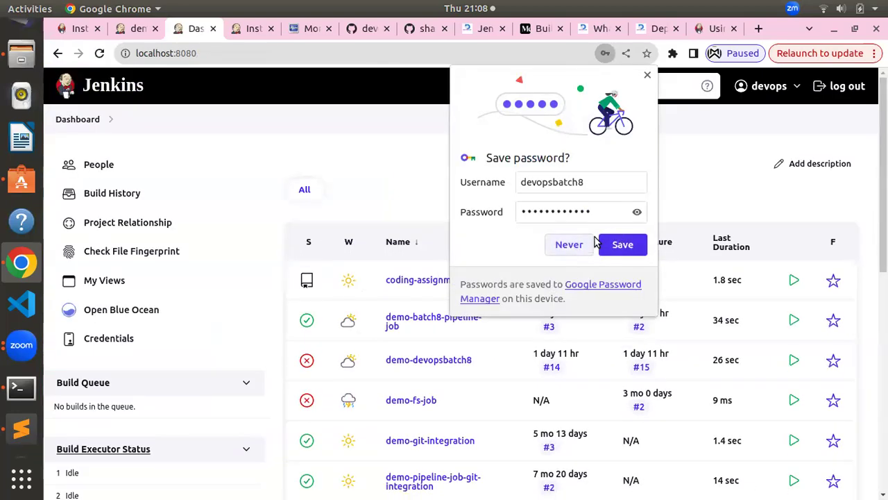
click(615, 250)
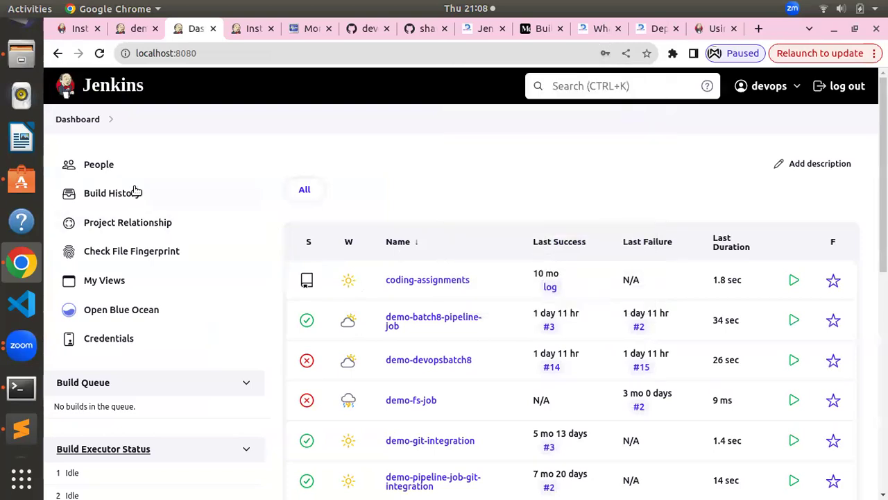
click(438, 281)
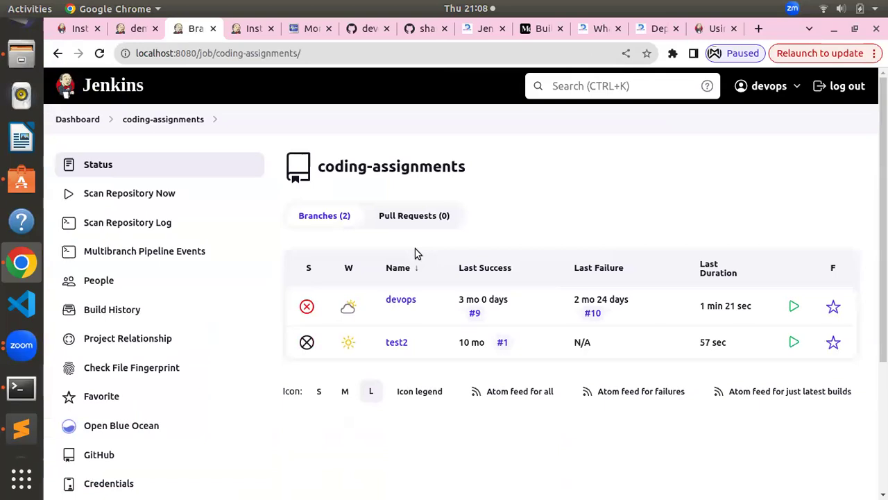
scroll(162, 303, down, 3)
scroll(166, 303, up, 3)
mouse_move(405, 305)
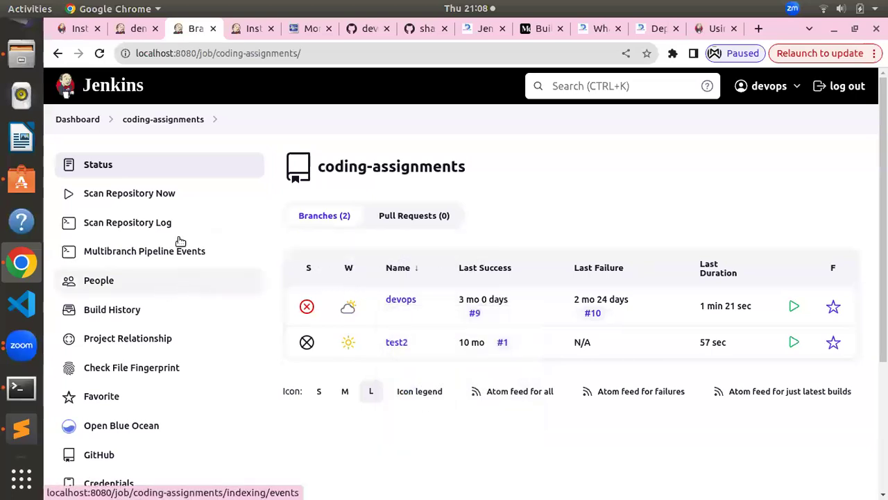
click(78, 120)
scroll(339, 293, down, 3)
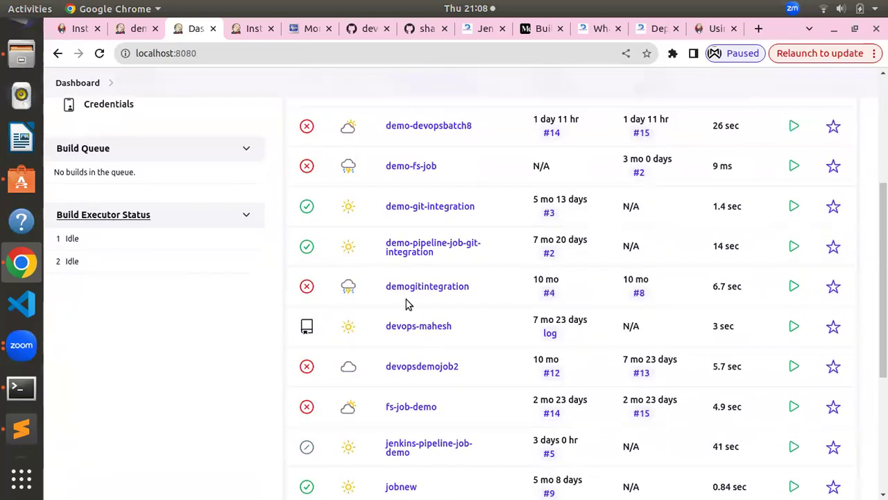
Start build #3 of demo-pipeline-job-git-integration and open its console output
click(402, 252)
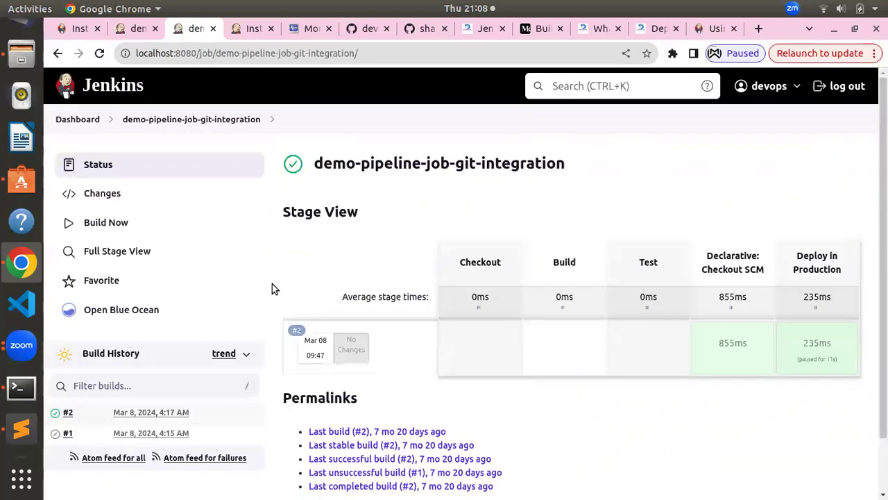
scroll(357, 261, down, 1)
scroll(161, 294, up, 1)
click(127, 229)
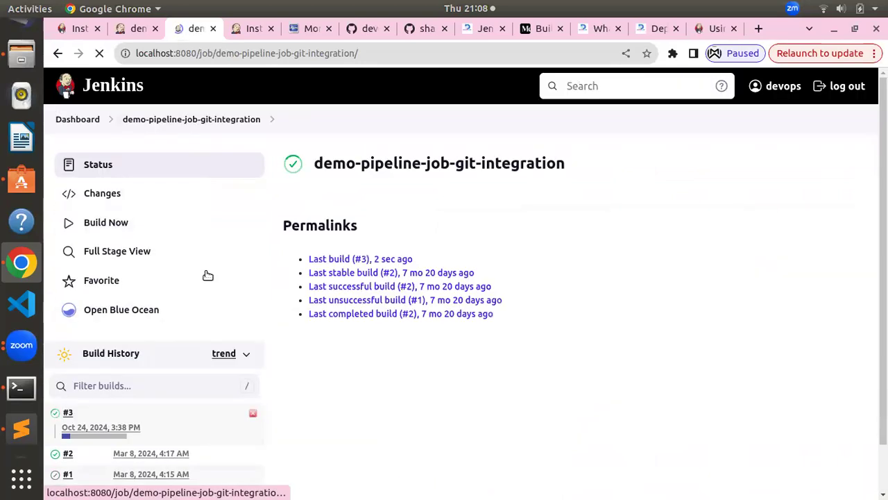
scroll(86, 377, down, 1)
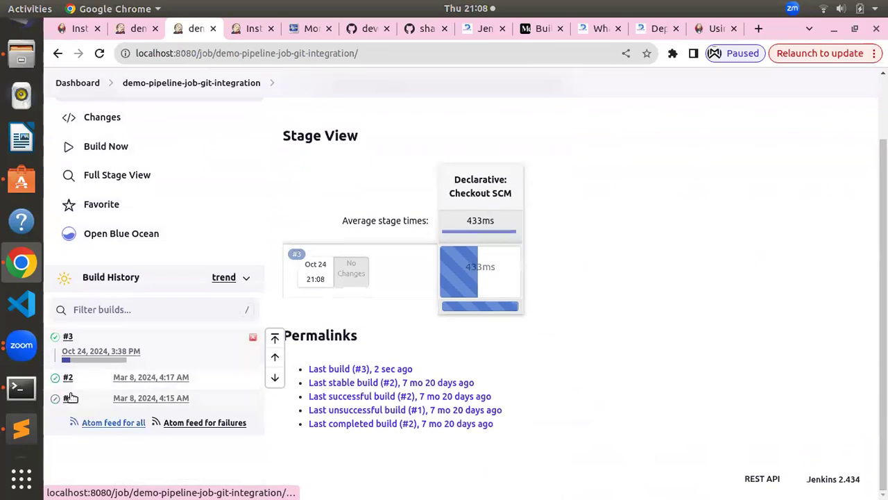
click(93, 359)
Approve build #3's pending production deployment in Blue Ocean, then return to the classic build page
scroll(411, 326, down, 10)
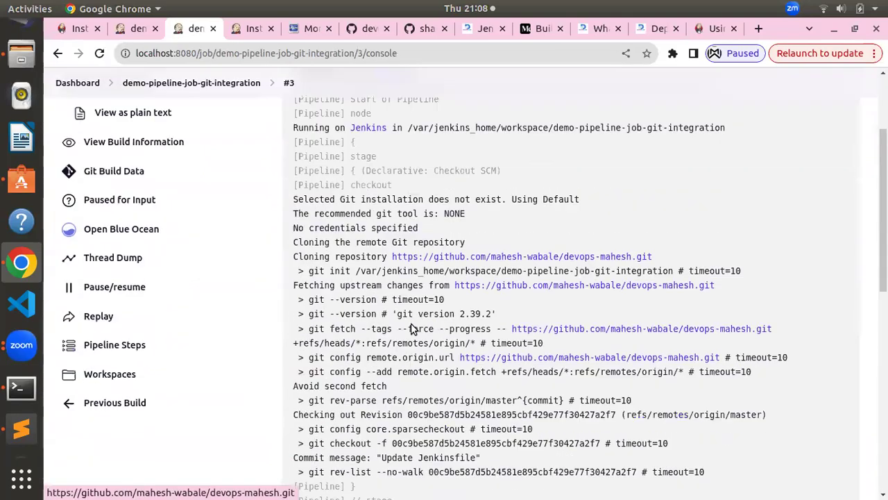
scroll(411, 326, up, 15)
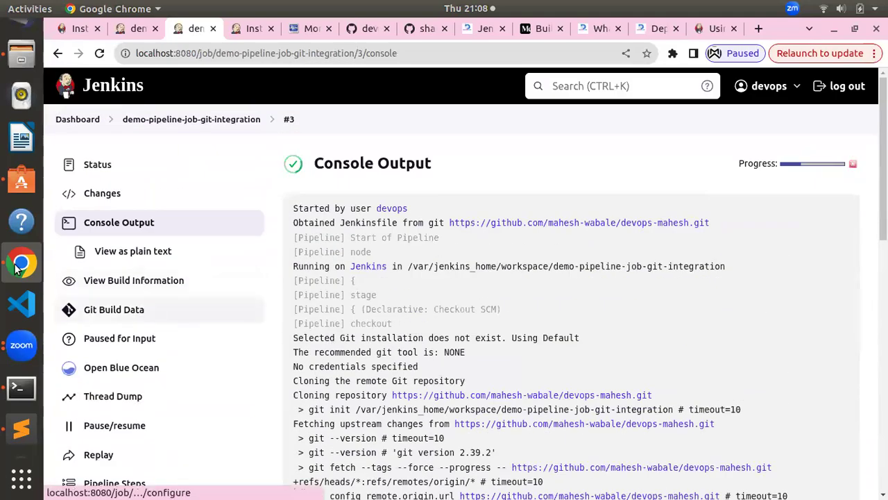
scroll(301, 310, down, 1)
scroll(301, 311, down, 10)
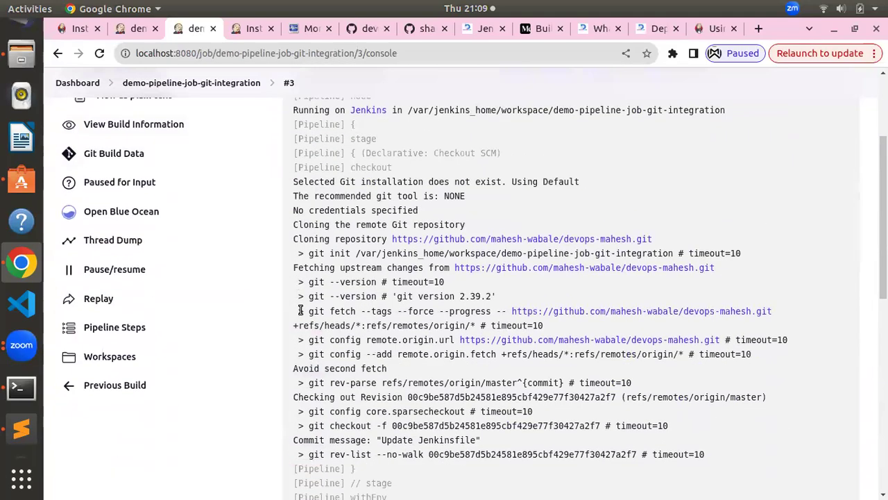
scroll(389, 326, up, 15)
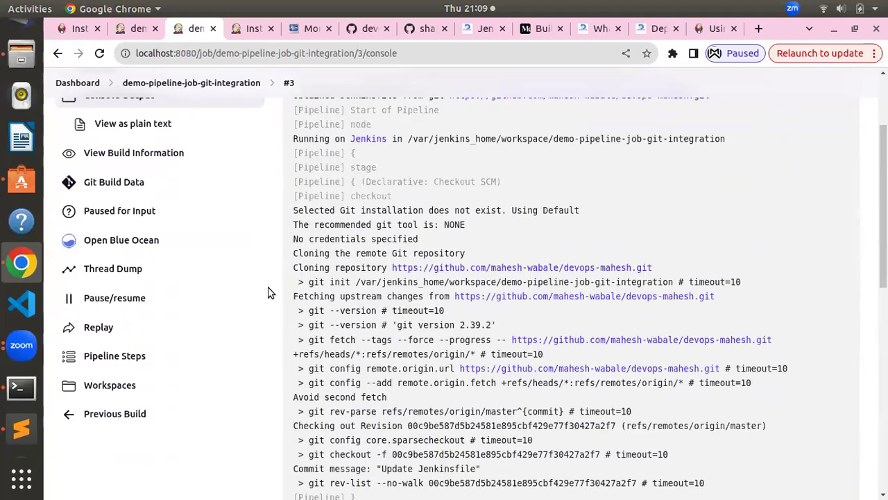
click(121, 367)
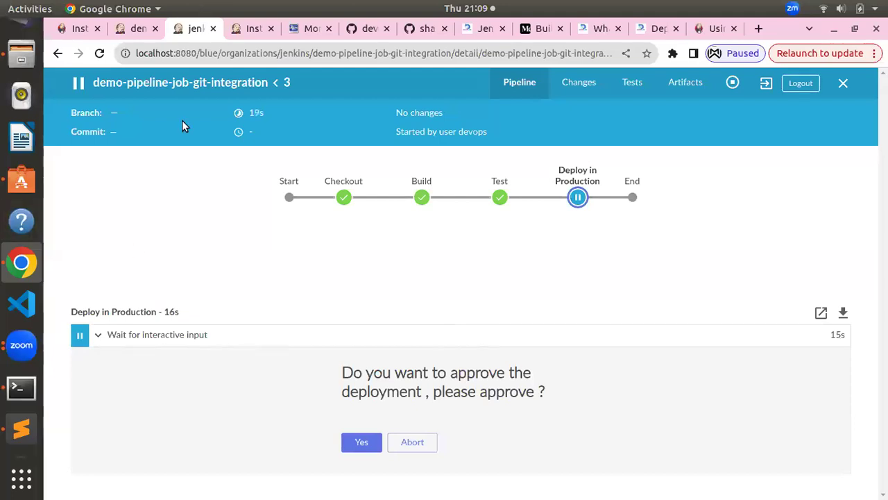
click(367, 445)
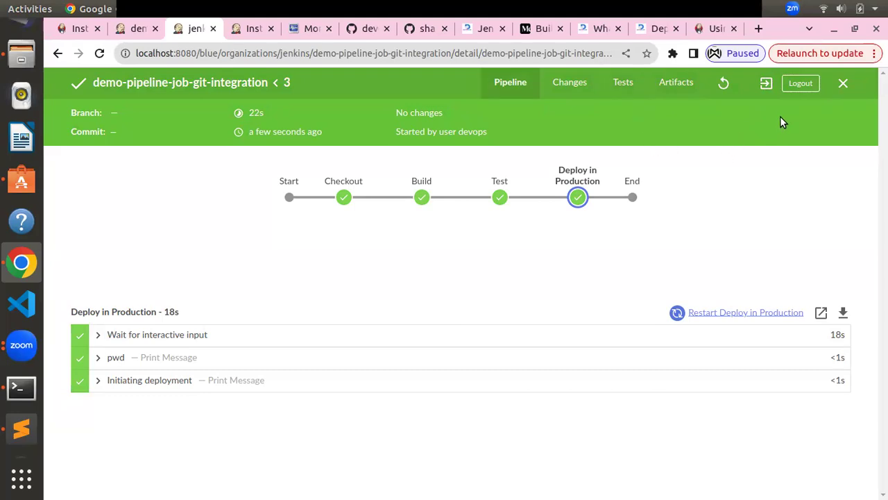
click(765, 84)
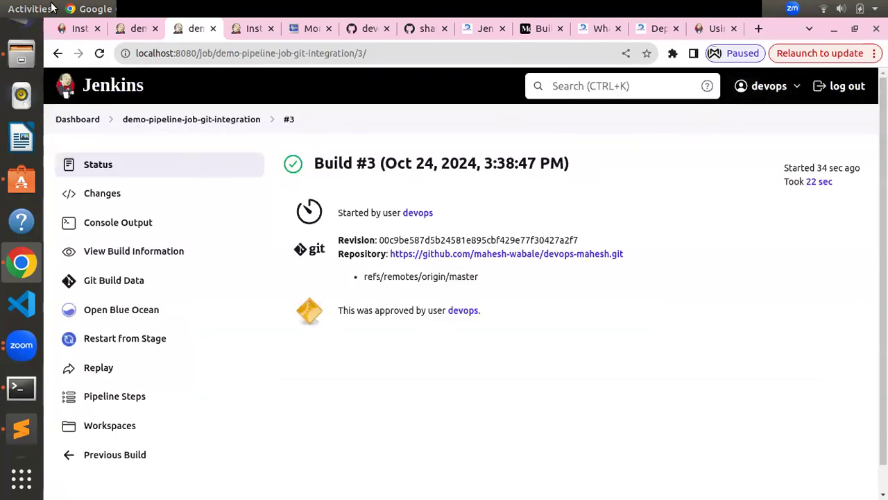
Go from the Jenkins dashboard to the Blue Ocean pipelines overview
click(69, 120)
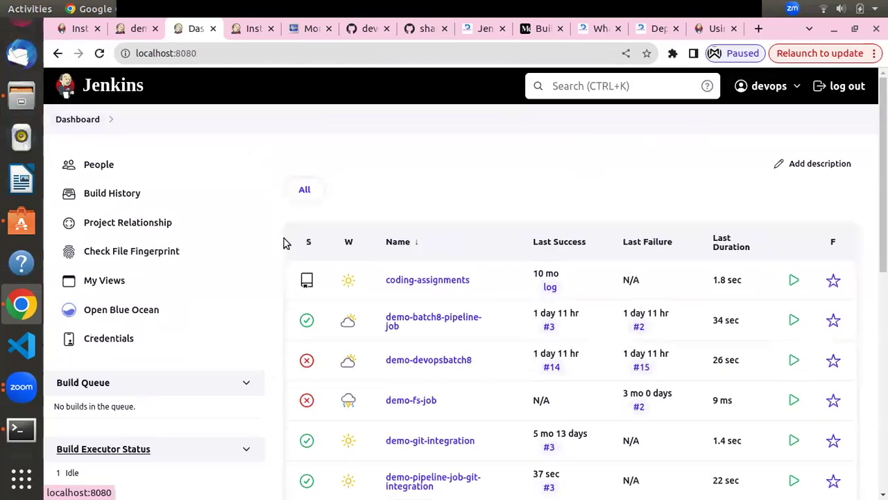
scroll(284, 242, down, 3)
scroll(285, 242, up, 3)
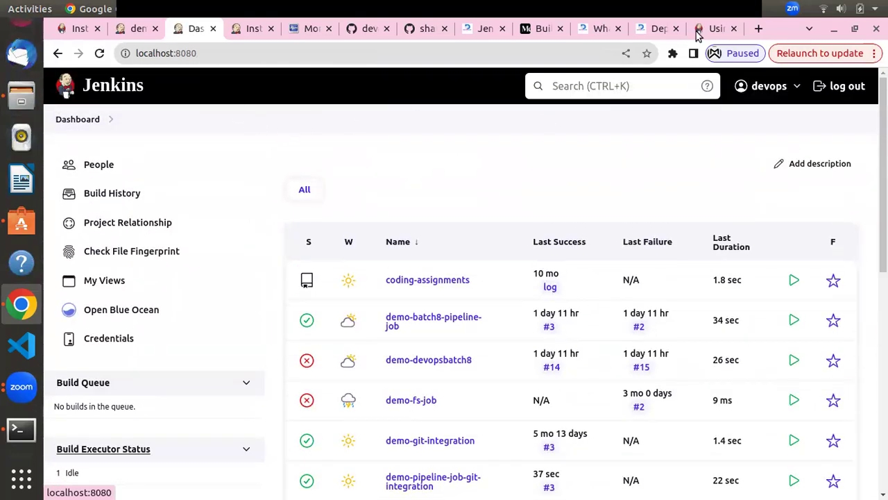
click(710, 157)
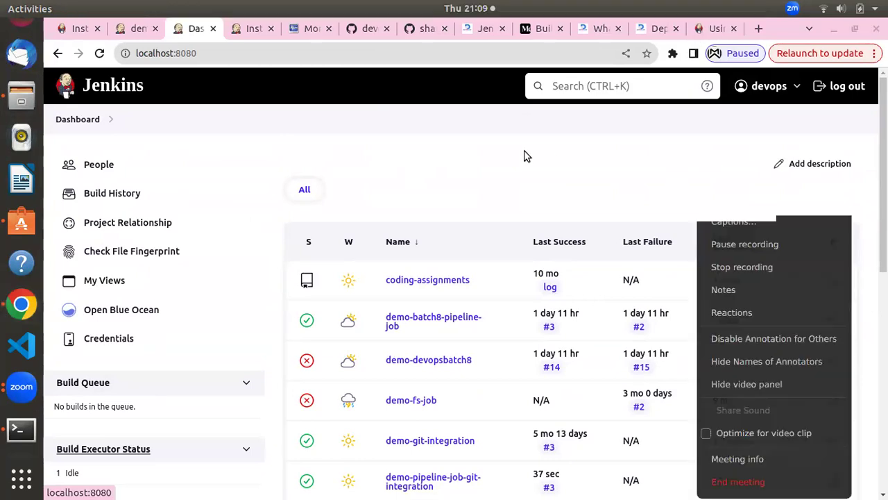
click(472, 139)
scroll(326, 270, down, 2)
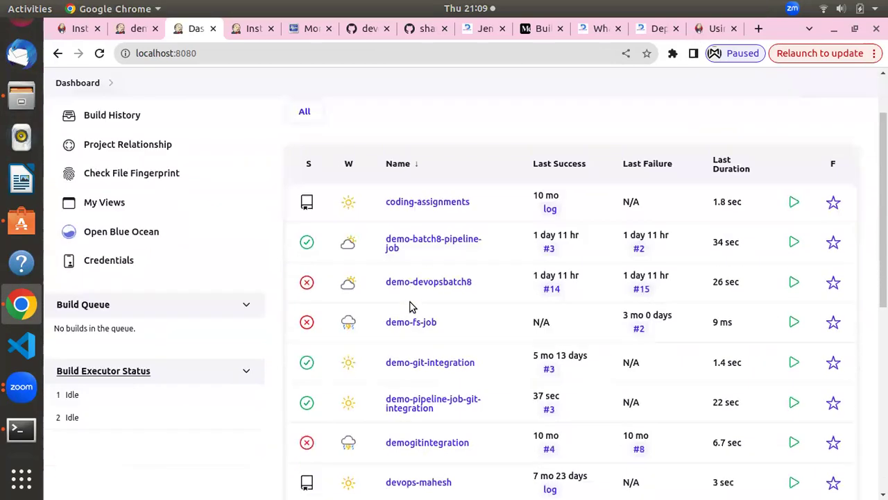
scroll(236, 292, up, 2)
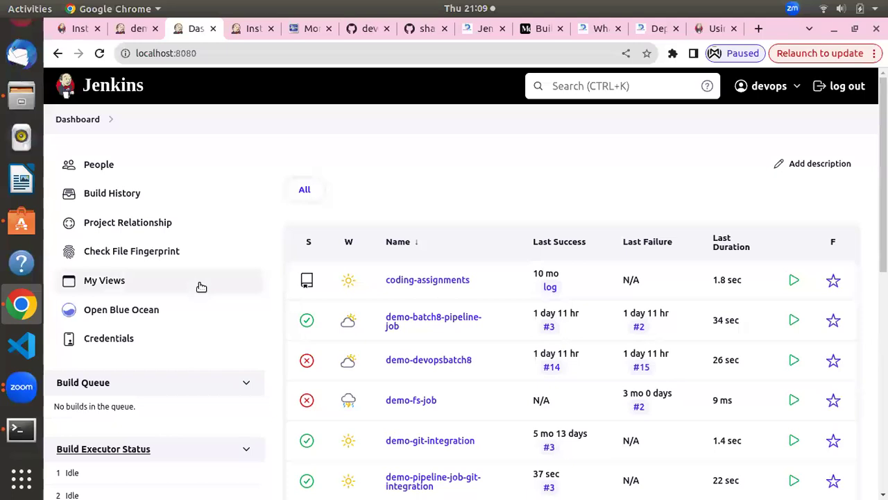
click(132, 310)
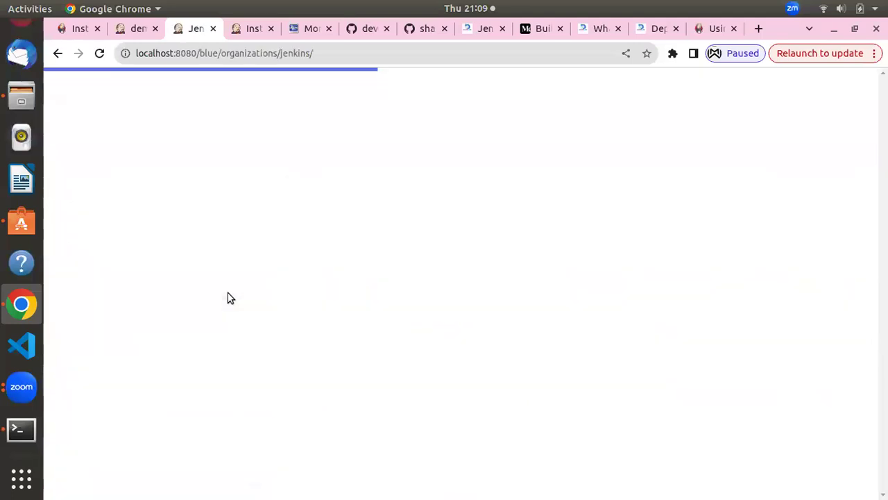
scroll(437, 343, down, 3)
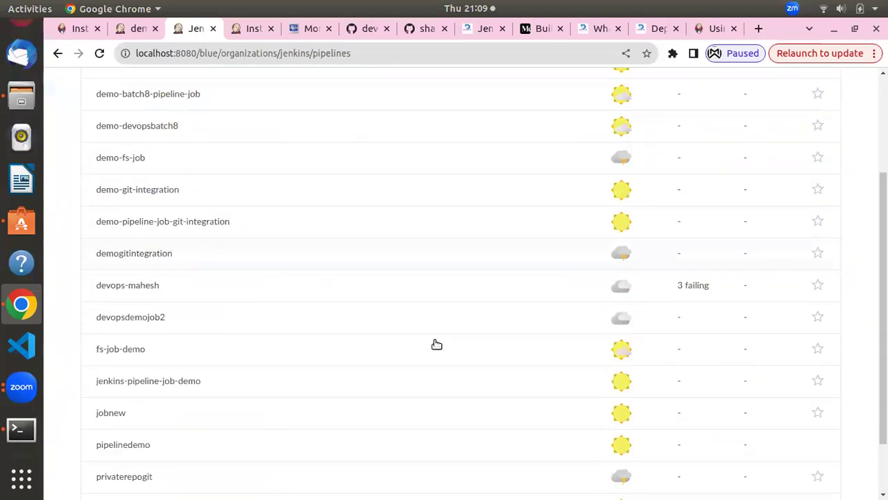
scroll(436, 345, up, 2)
scroll(436, 344, up, 2)
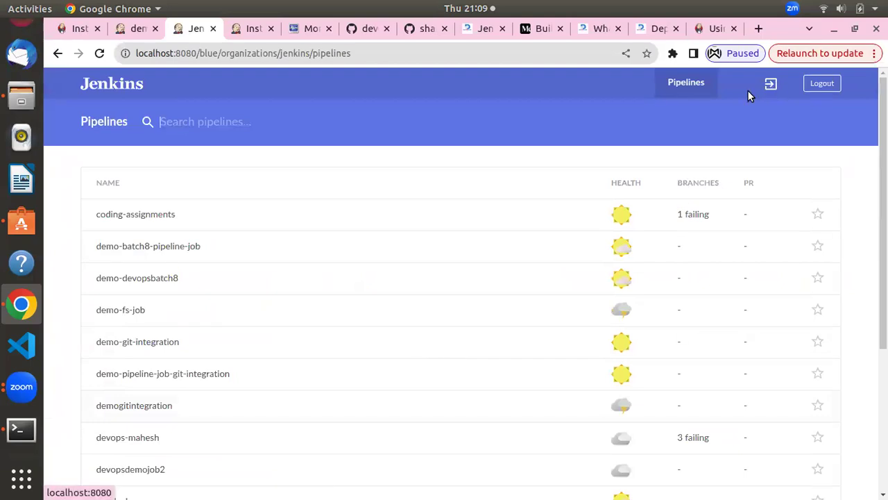
Inspect coding-assignments run 9's Build, Test and Deploy in Production stages, then restart Deploy in Production
click(159, 213)
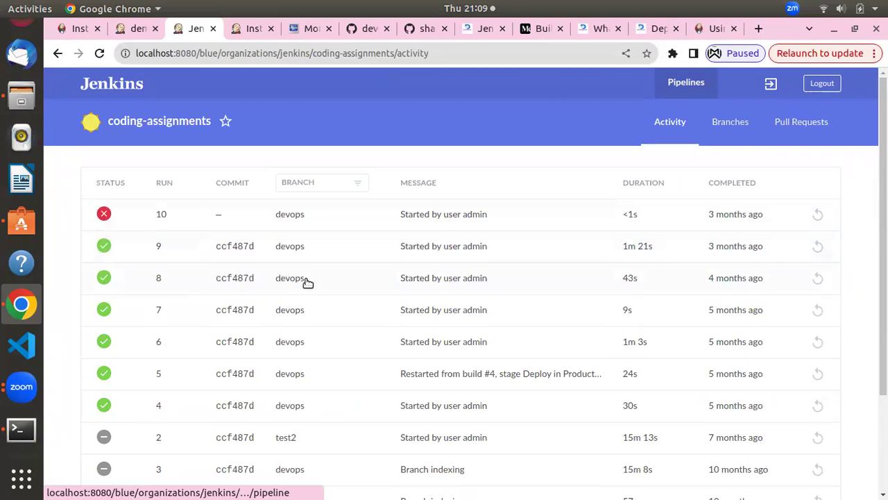
click(297, 250)
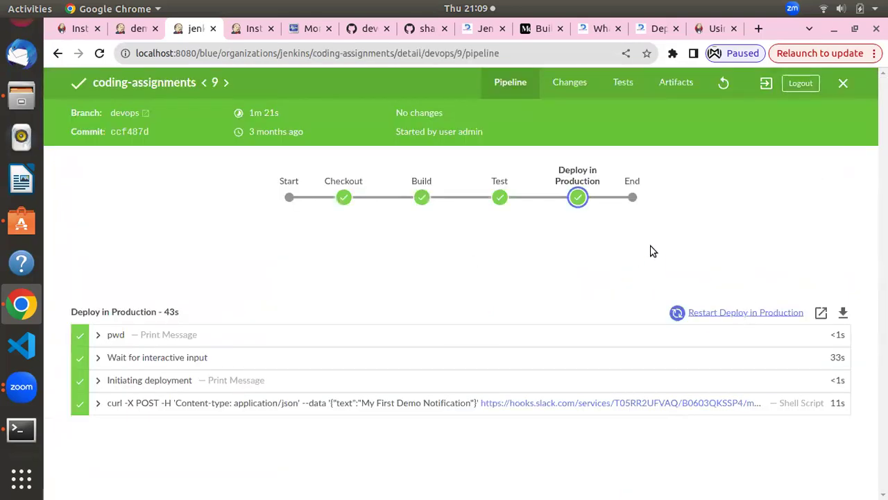
click(705, 105)
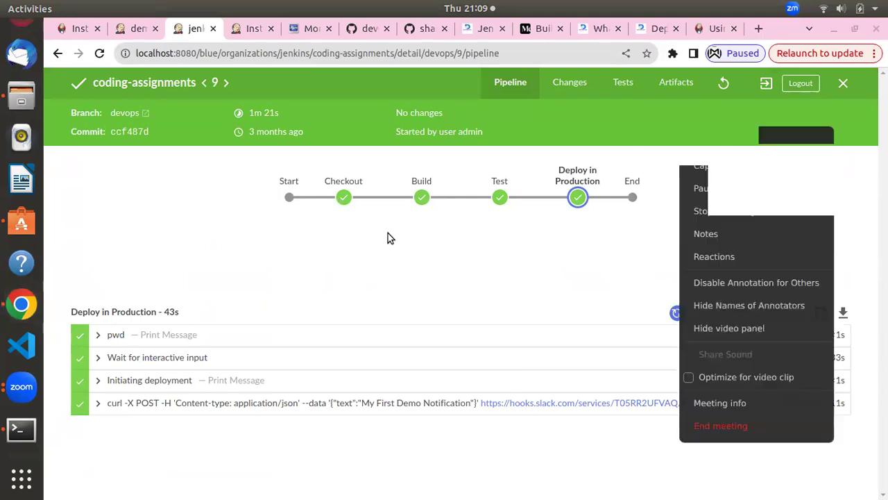
click(421, 198)
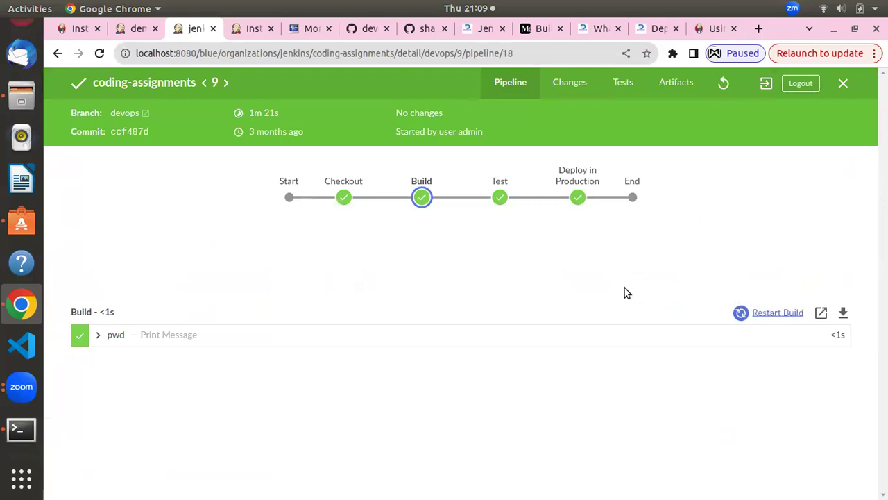
click(499, 197)
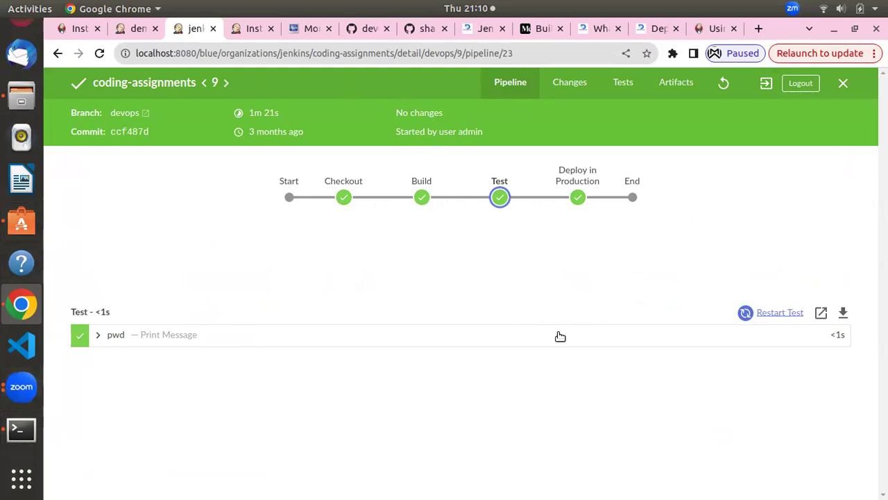
click(577, 196)
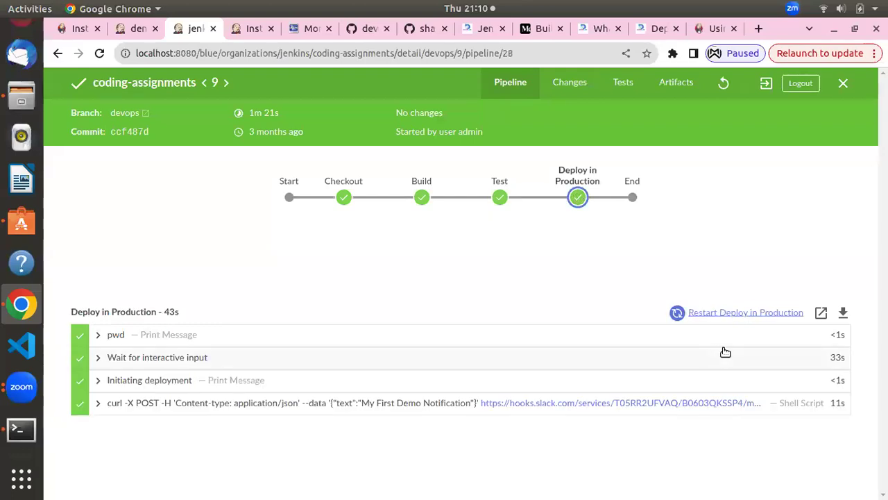
click(730, 314)
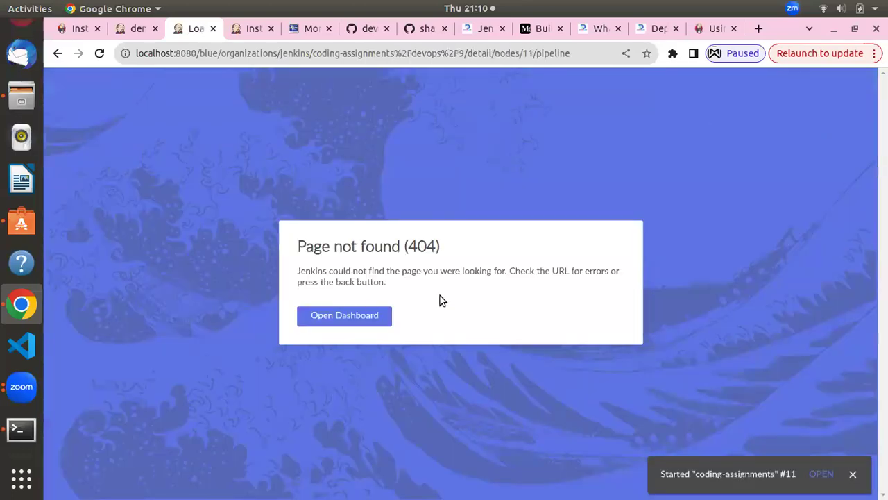
click(363, 321)
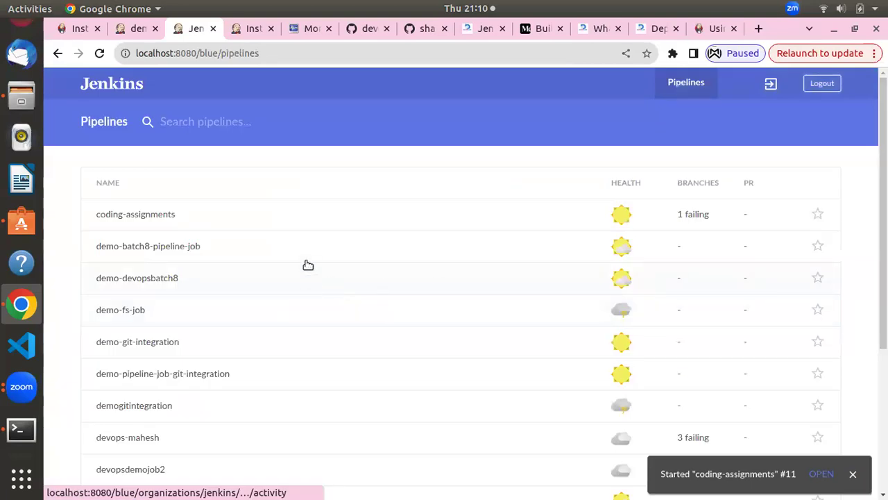
Start build #4 of demo-batch8-pipeline-job and open its console output
click(769, 83)
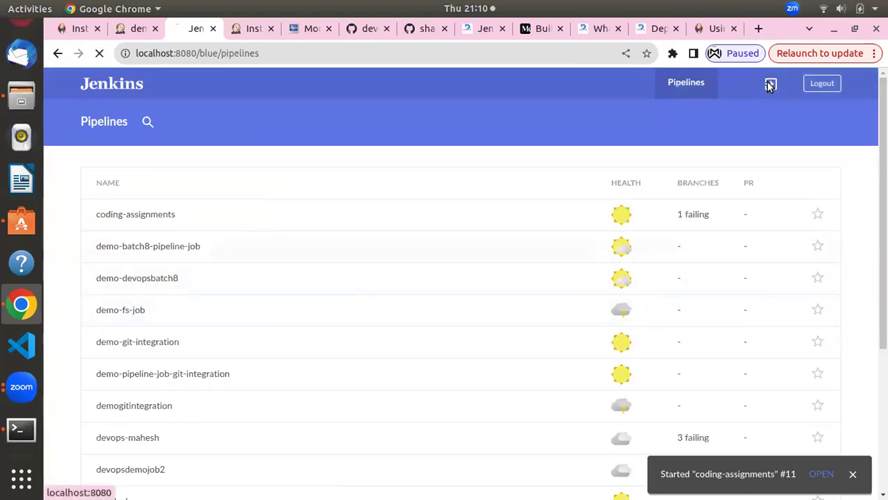
scroll(389, 351, down, 3)
scroll(389, 351, down, 4)
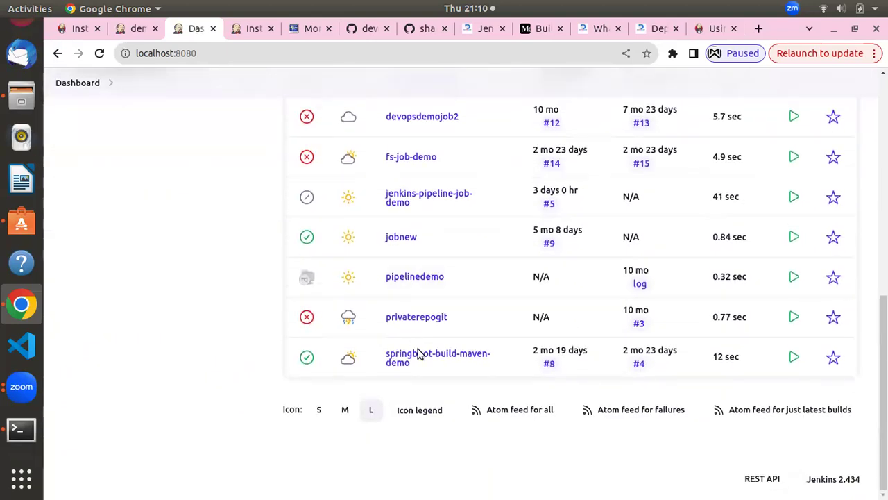
scroll(413, 348, up, 5)
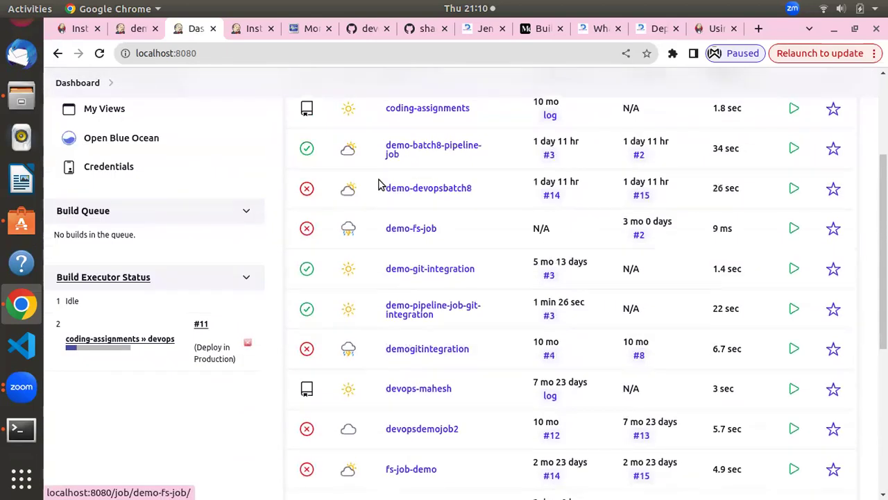
scroll(407, 224, up, 2)
click(426, 228)
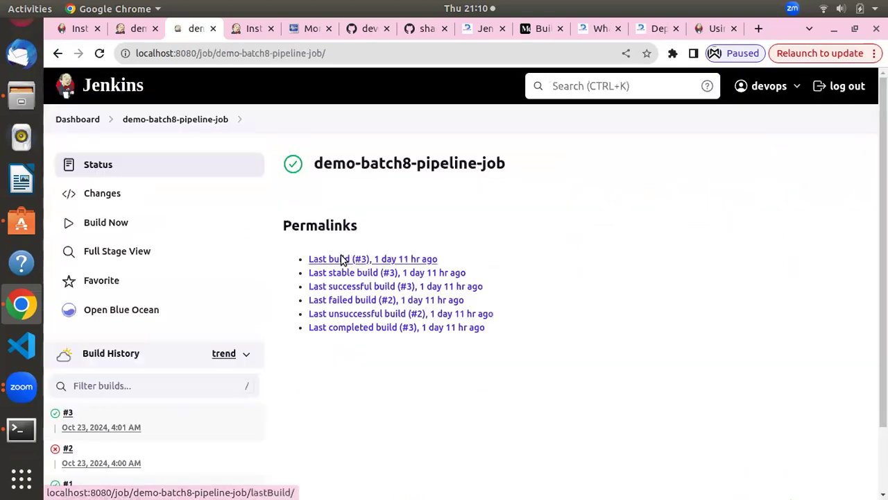
click(106, 221)
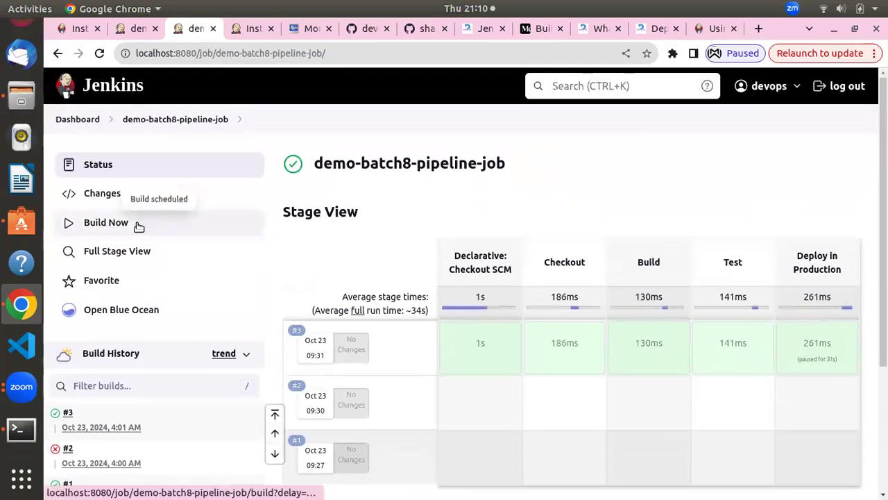
scroll(179, 273, down, 3)
scroll(141, 242, up, 3)
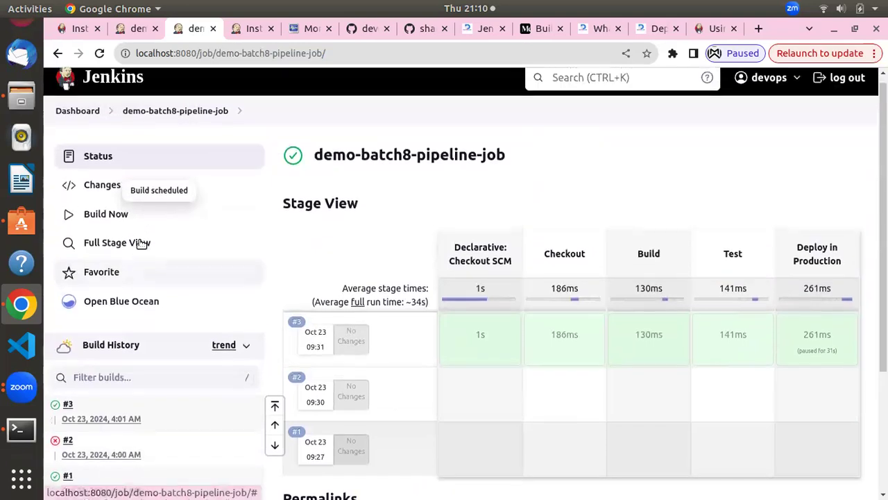
scroll(148, 254, down, 3)
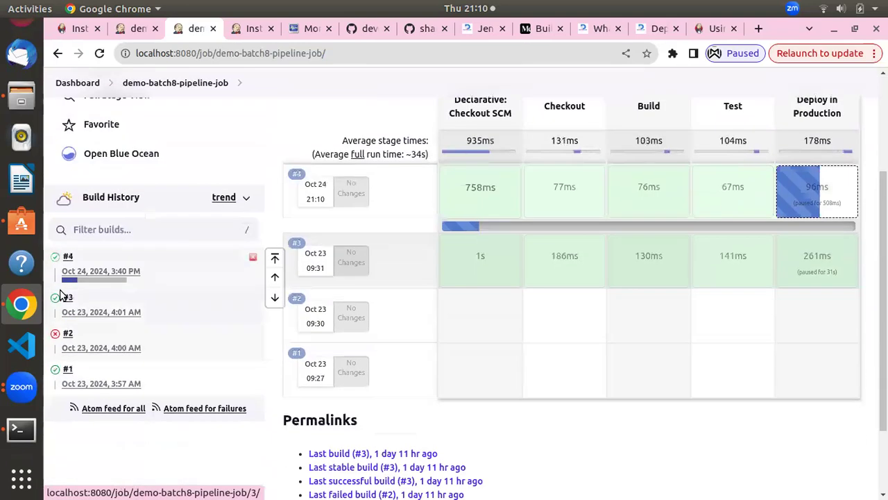
click(64, 257)
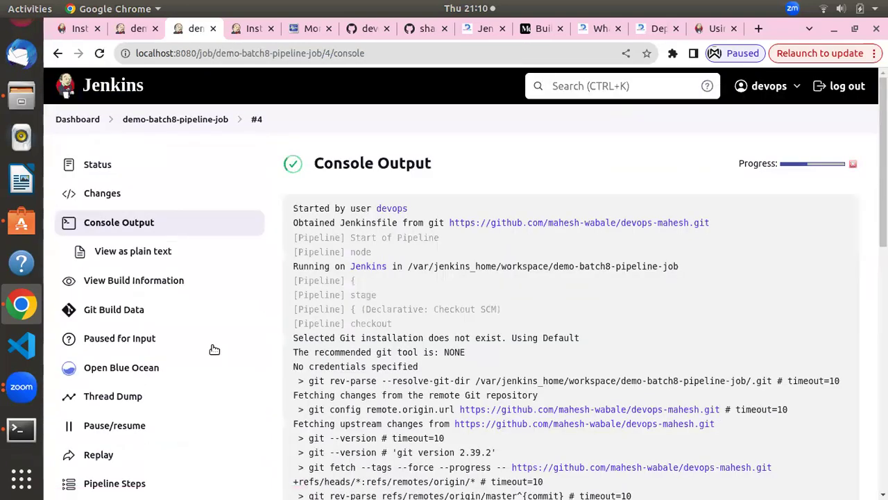
Approve build 4's production deployment in Blue Ocean and restart its Deploy in Production stage
click(158, 367)
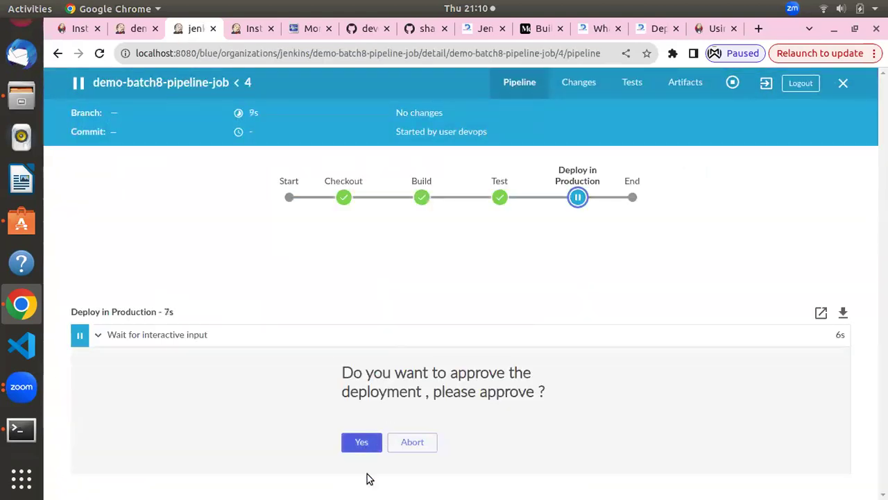
click(361, 443)
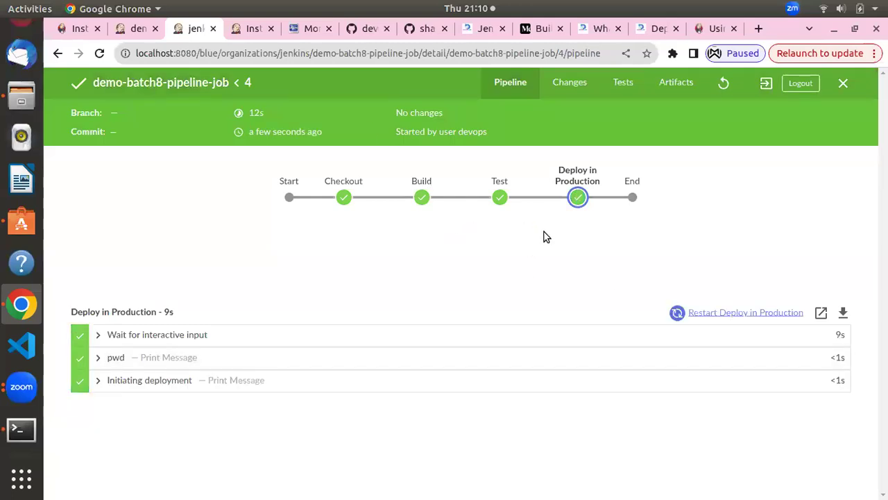
click(579, 200)
click(742, 314)
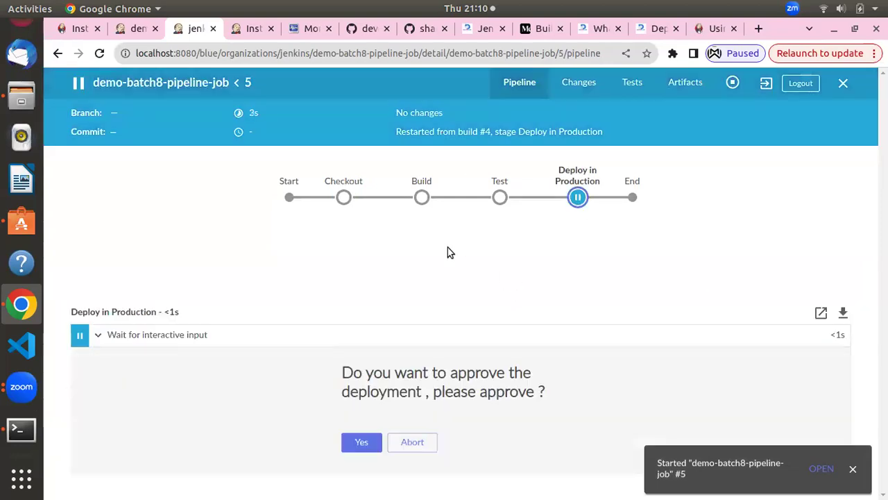
Approve run #5's deployment and view its successful result on the classic build page
click(356, 440)
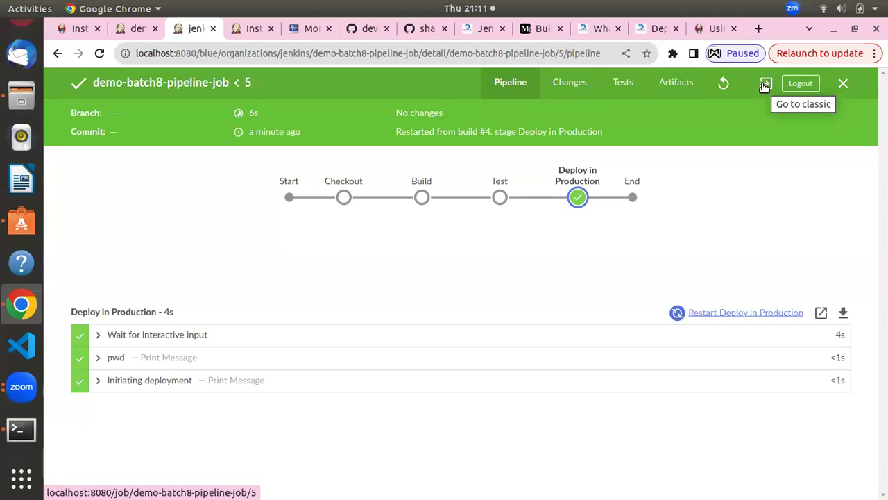
click(764, 84)
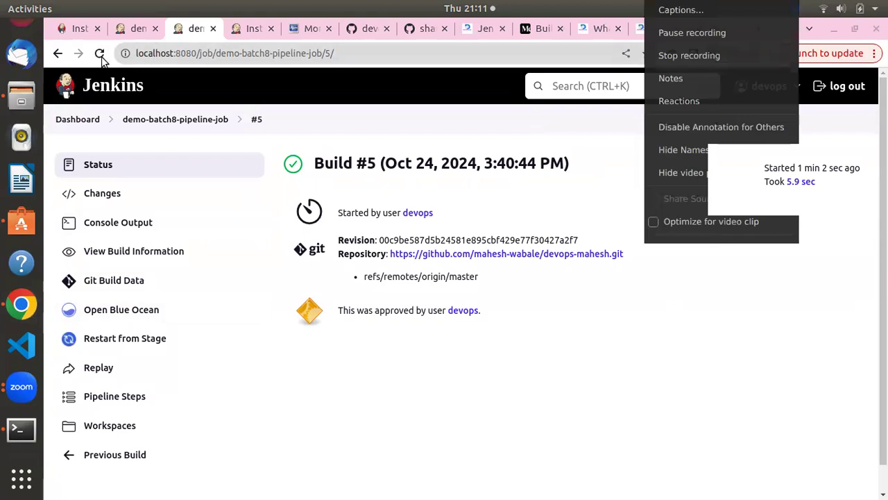
Sign out of the restricted devops account and sign back in with the autofilled credentials
click(143, 124)
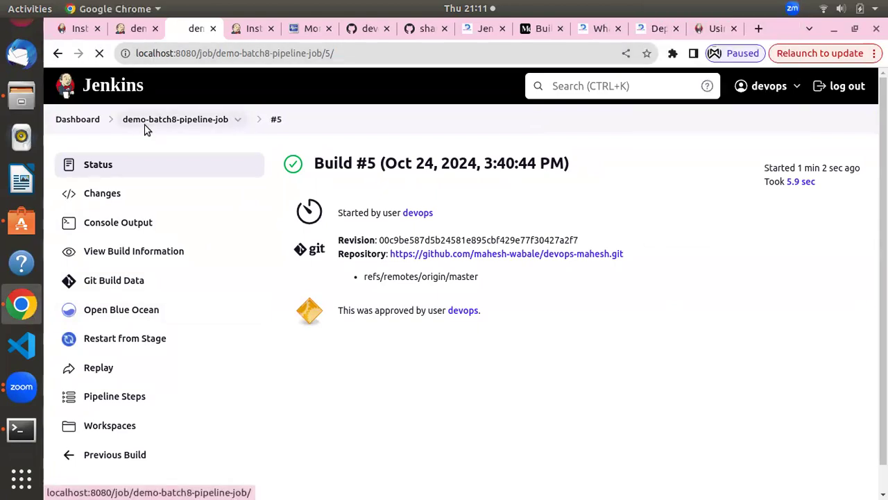
scroll(184, 167, down, 3)
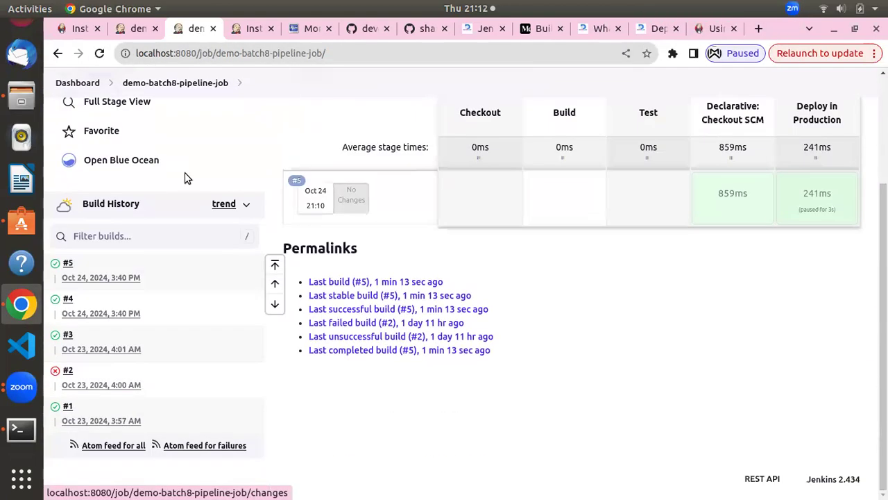
scroll(184, 178, up, 3)
click(77, 119)
scroll(279, 153, down, 5)
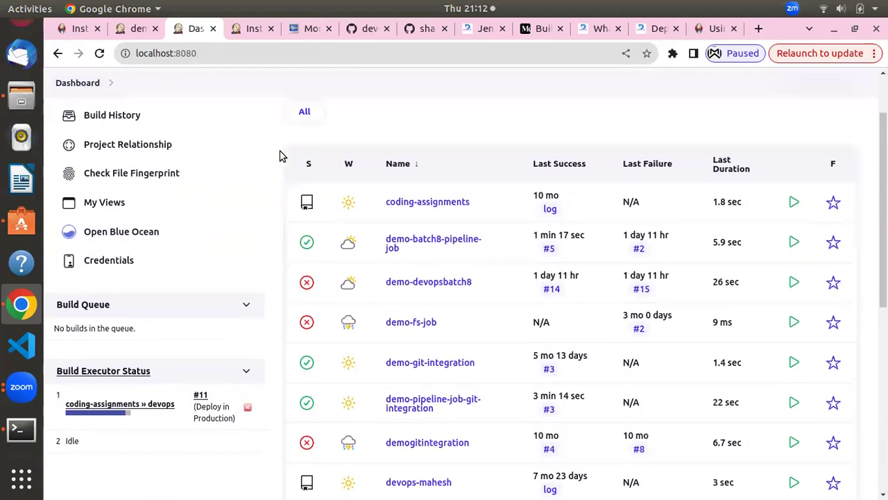
scroll(274, 163, up, 5)
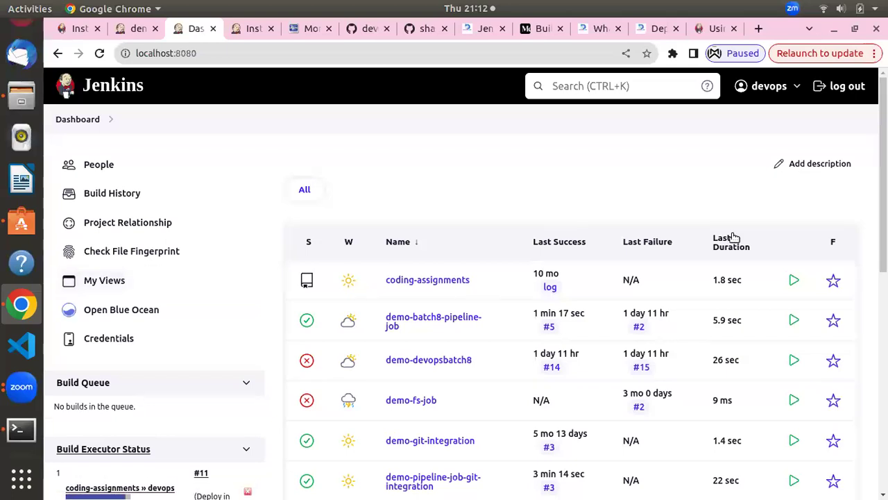
click(848, 86)
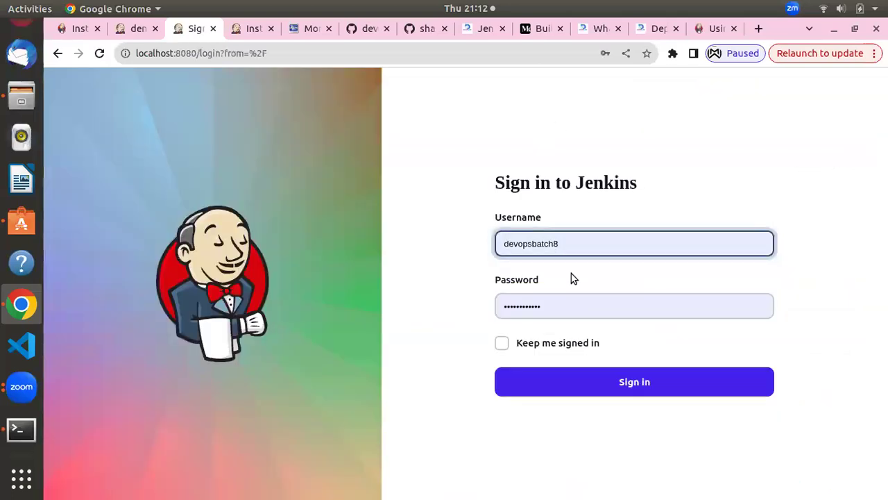
click(605, 224)
click(496, 278)
click(567, 378)
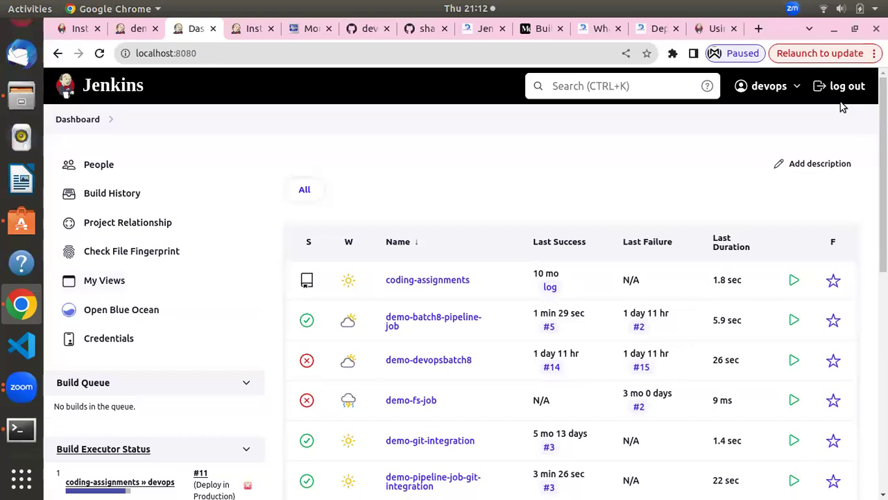
Sign out again and sign in with the administrator's saved login
click(840, 104)
click(576, 243)
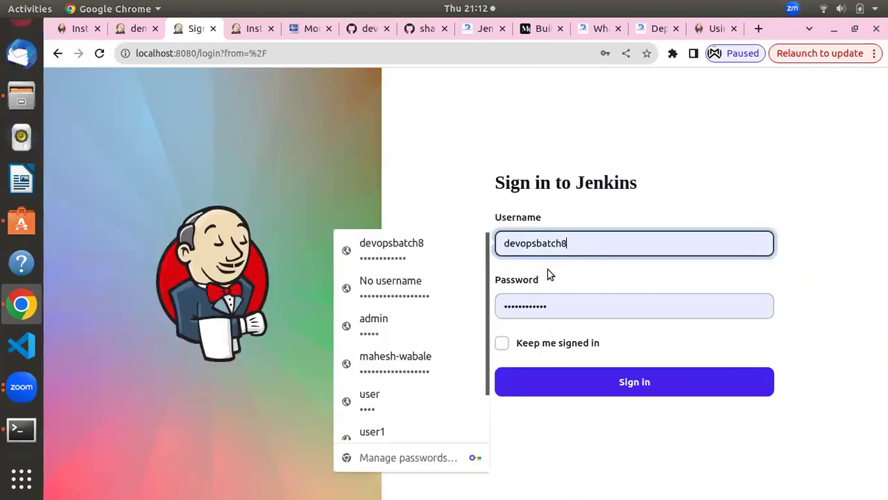
click(391, 328)
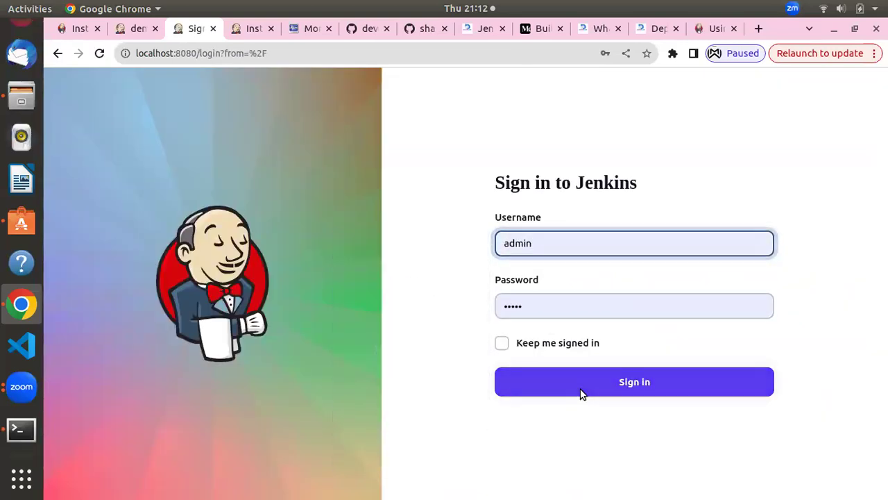
click(581, 392)
key(alt+Tab)
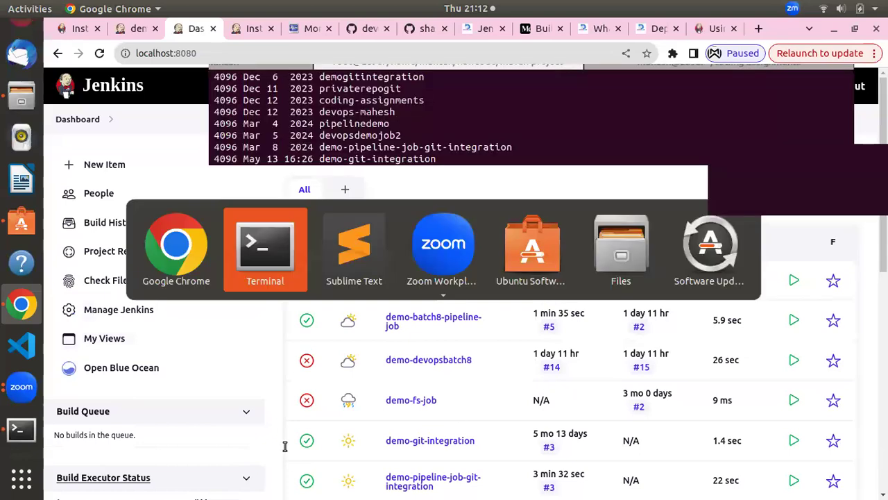
Move up to /var and run du -csh jenkins_home/, showing 1.6G total usage
drag(232, 347, 254, 429)
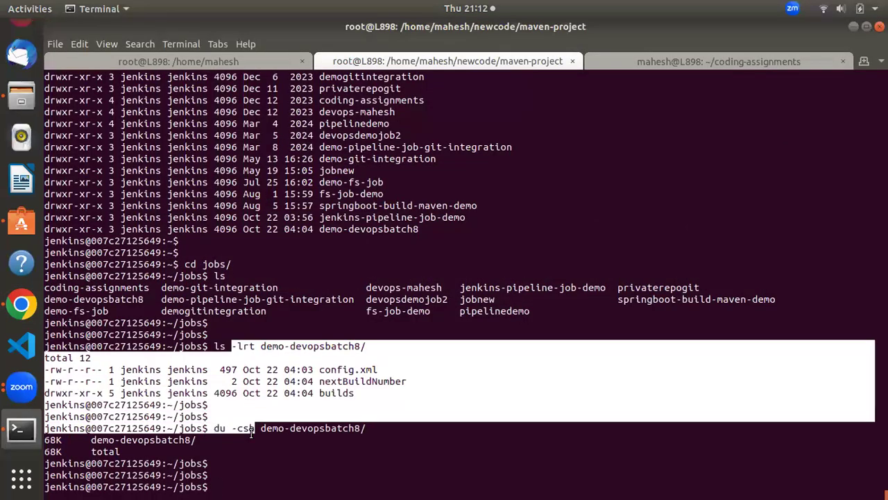
click(298, 448)
text(cd ..)
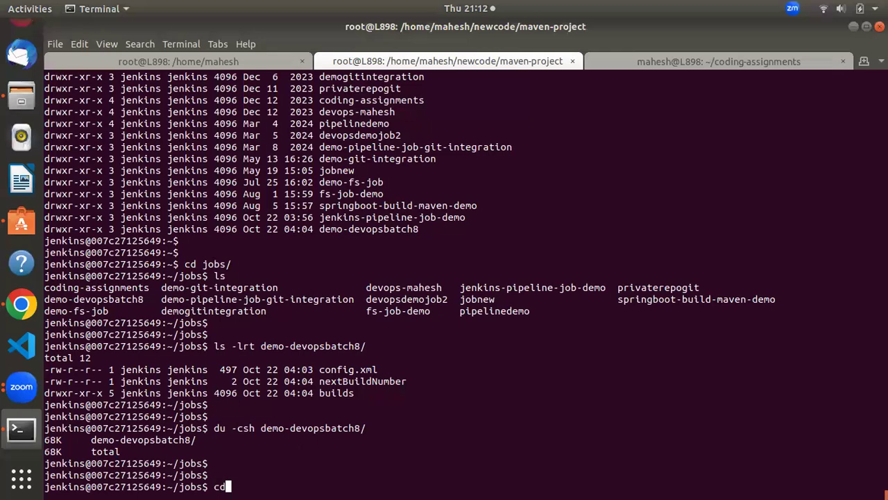
key(Return)
text(pwd)
key(Return)
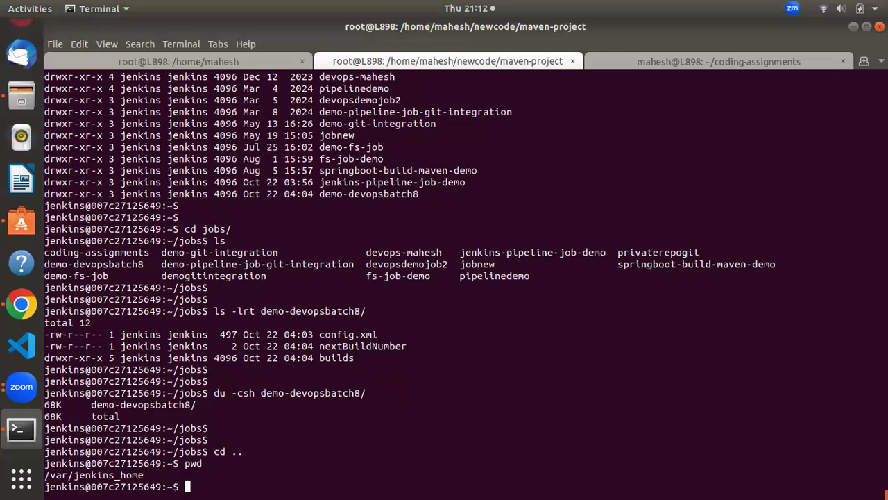
text(cd ..)
key(Return)
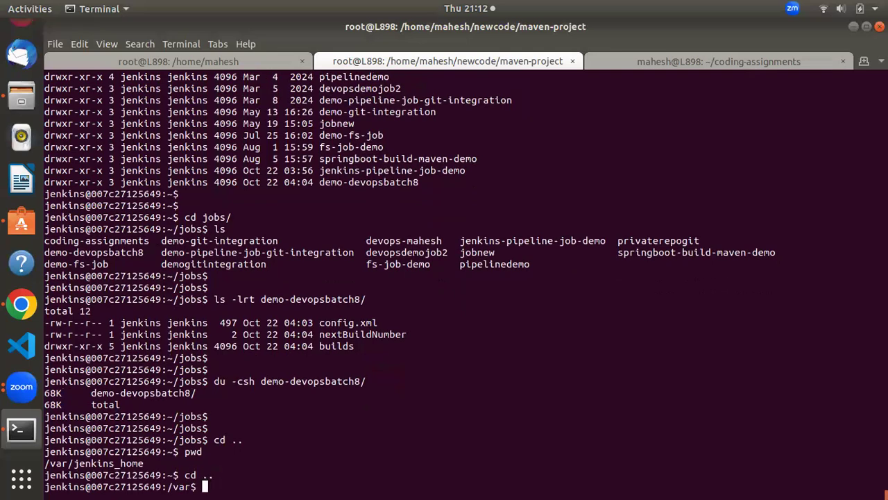
text(du -csh jenkins_home/)
key(Return)
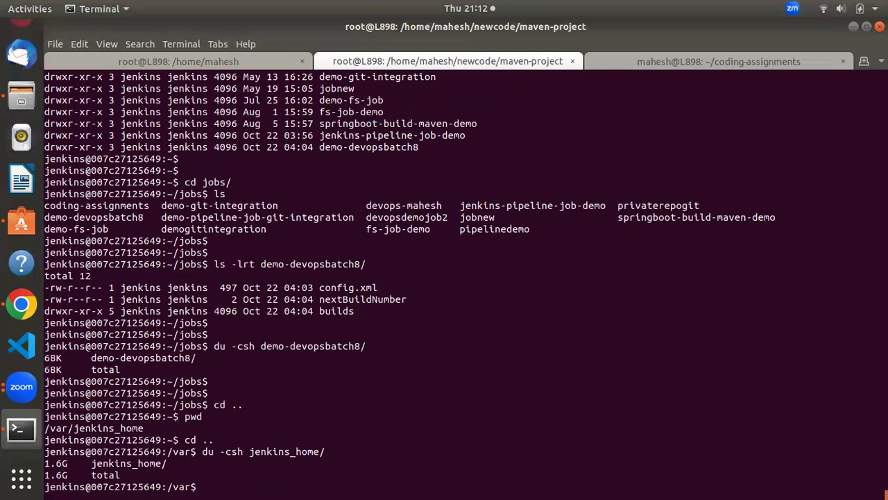
key(alt+Tab)
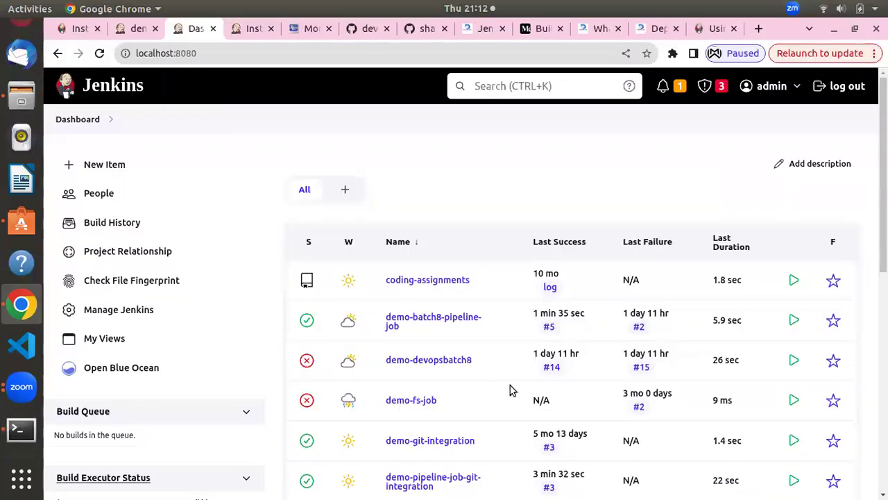
scroll(509, 390, down, 3)
scroll(510, 389, up, 3)
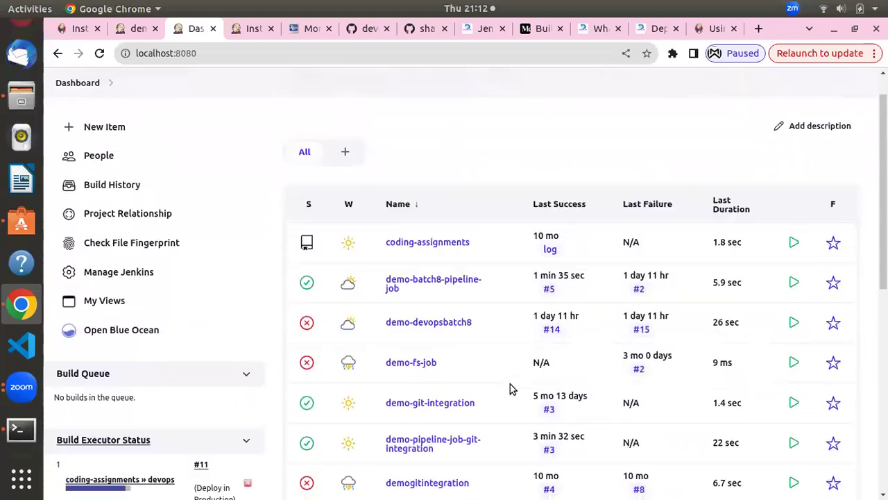
scroll(361, 314, down, 3)
scroll(361, 313, up, 3)
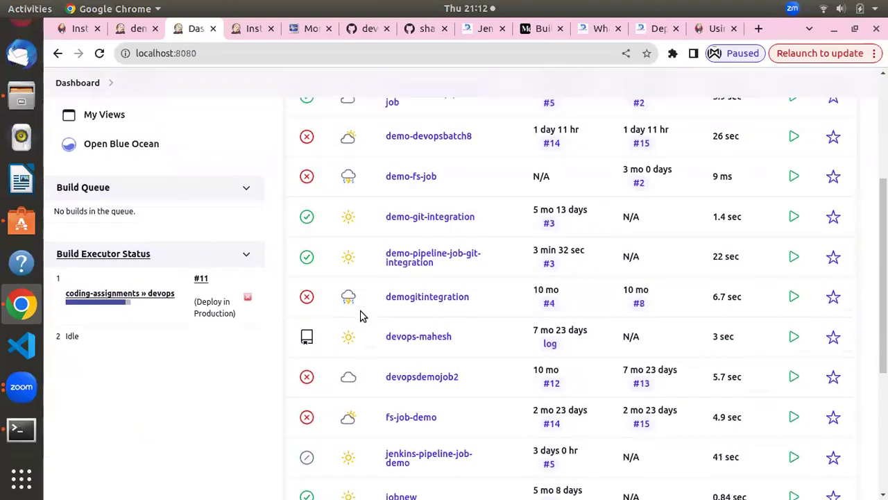
key(alt+Tab)
key(alt+Tab)
scroll(428, 346, down, 3)
scroll(426, 356, up, 3)
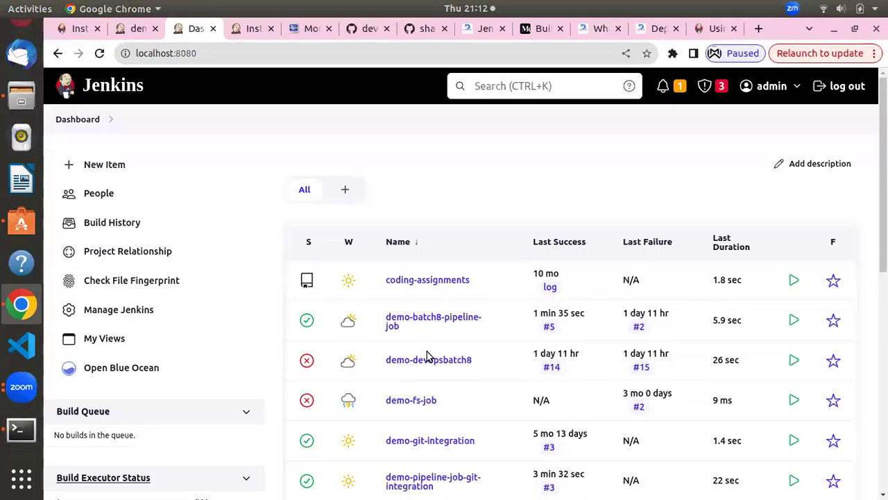
key(alt+Tab)
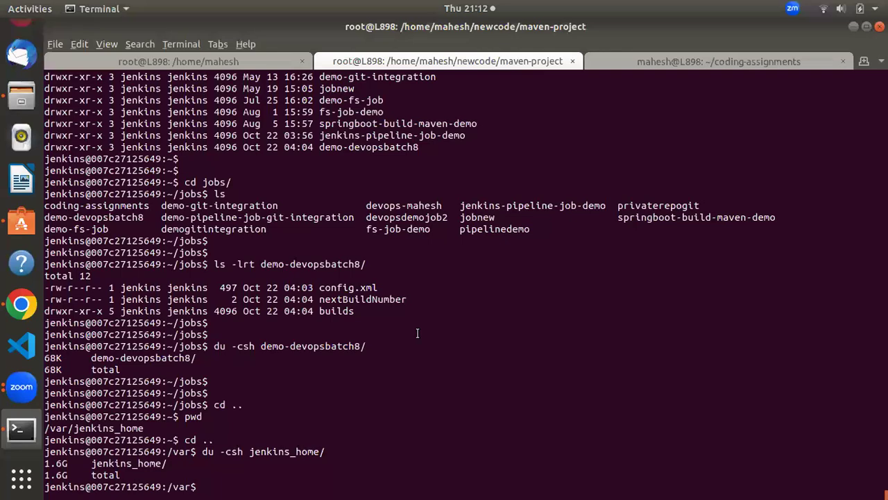
key(alt+Tab)
key(alt+Tab)
double_click(310, 450)
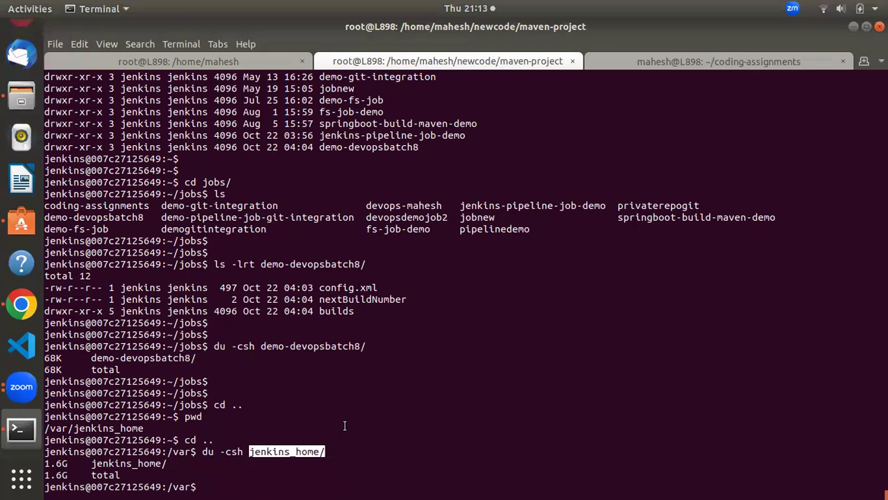
key(alt+Tab)
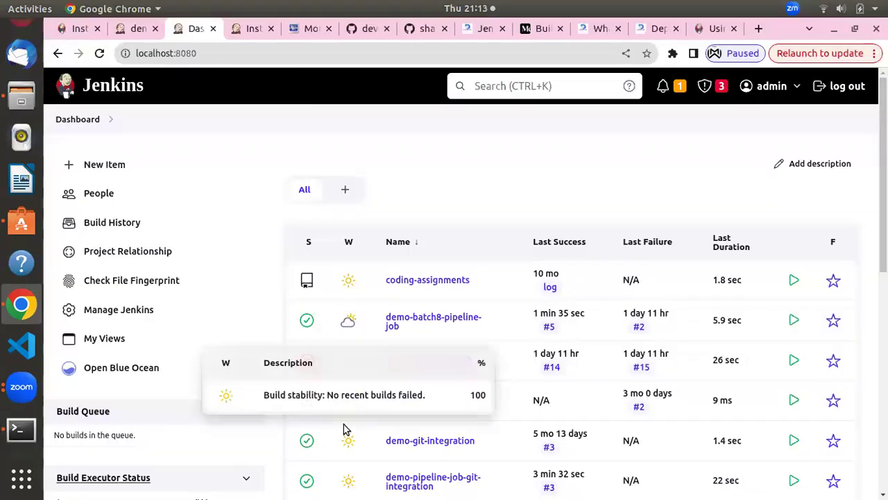
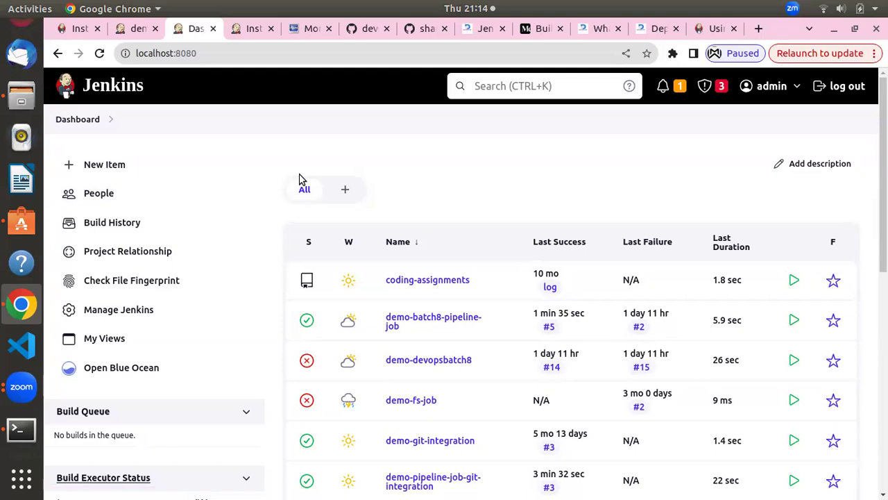
Scroll the dashboard job list, then go to Manage Jenkins from the left sidebar
scroll(299, 179, down, 2)
scroll(299, 179, up, 2)
click(130, 317)
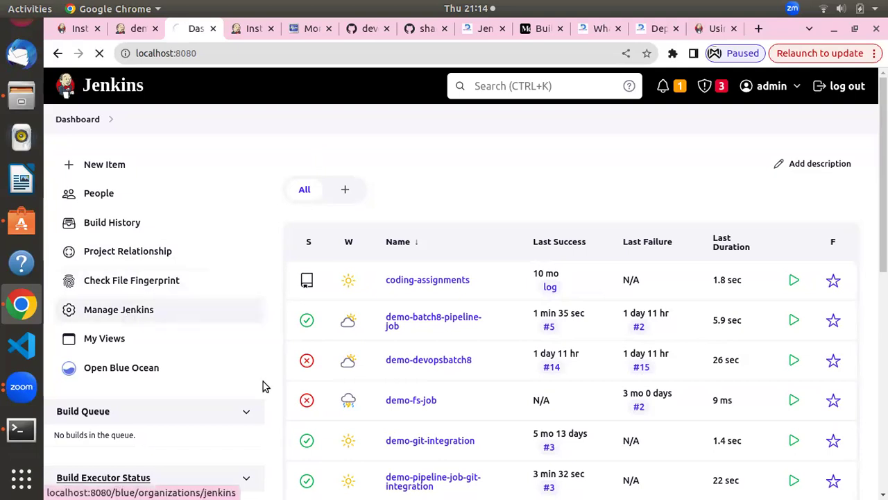
Open ThinBackup under Tools and Actions and trigger Backup now
scroll(444, 288, down, 15)
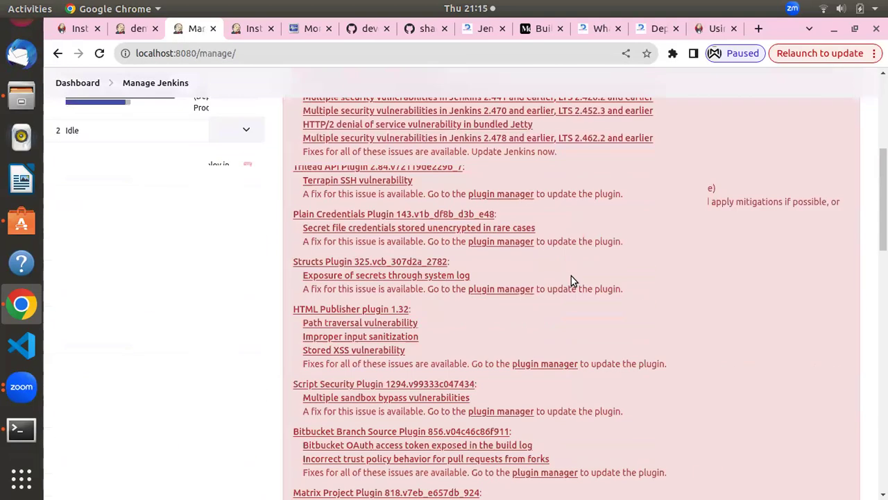
scroll(584, 291, down, 8)
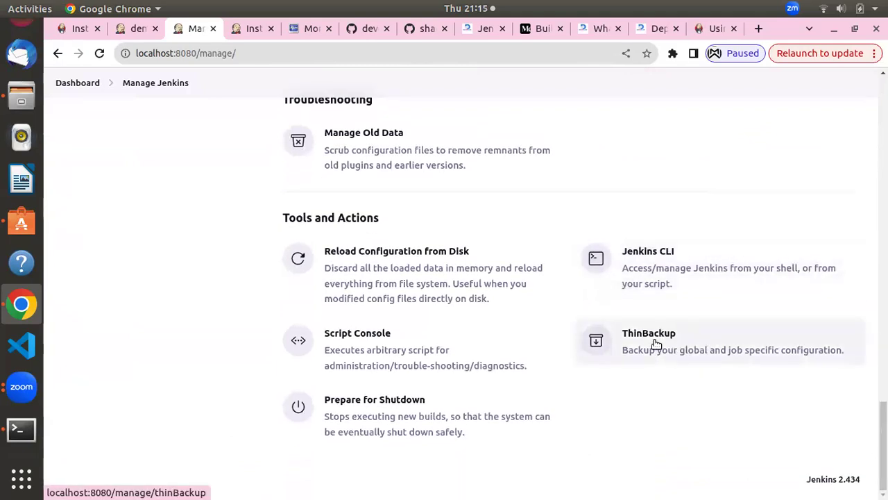
click(654, 345)
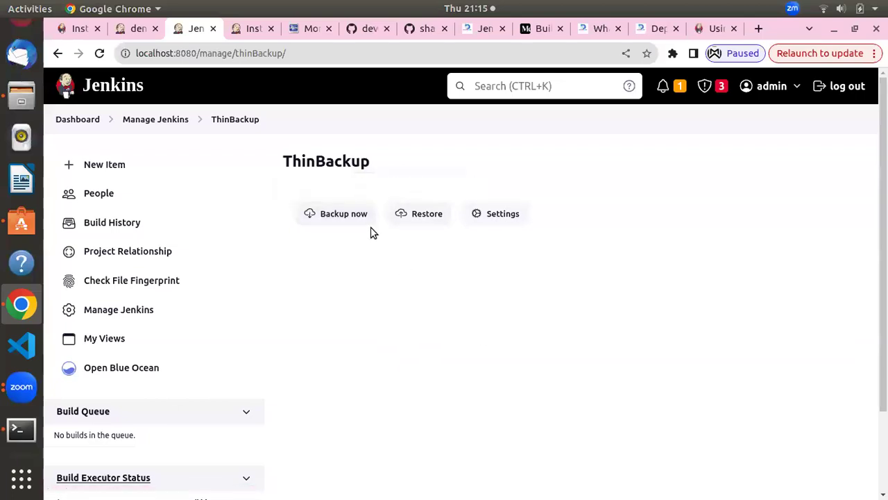
click(357, 211)
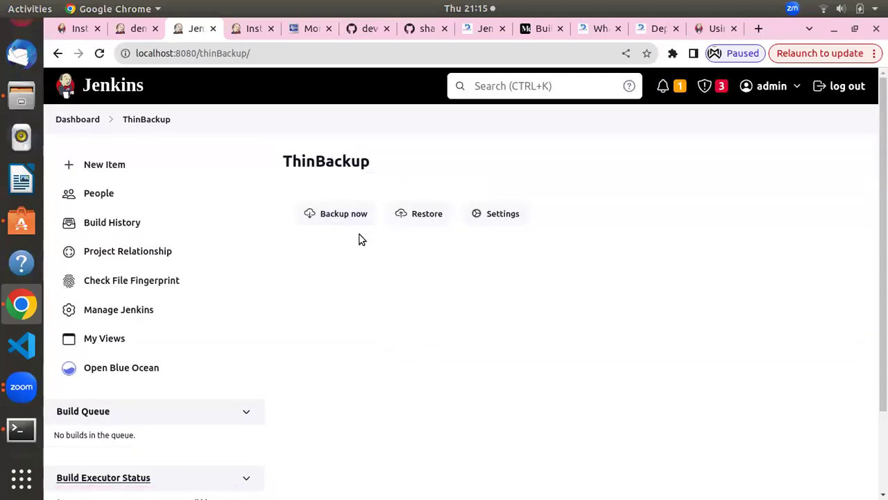
Open ThinBackup Settings and view the cron help for the full-backup schedule
scroll(351, 284, down, 3)
scroll(350, 284, up, 3)
click(481, 215)
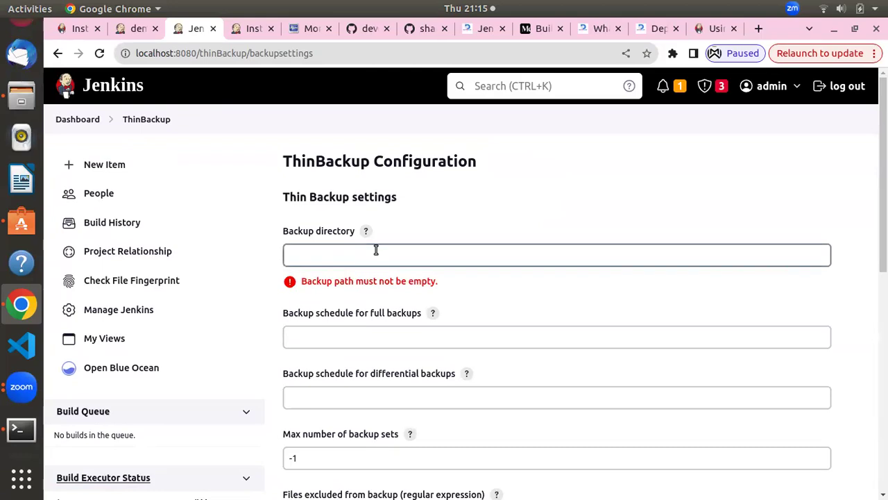
click(383, 336)
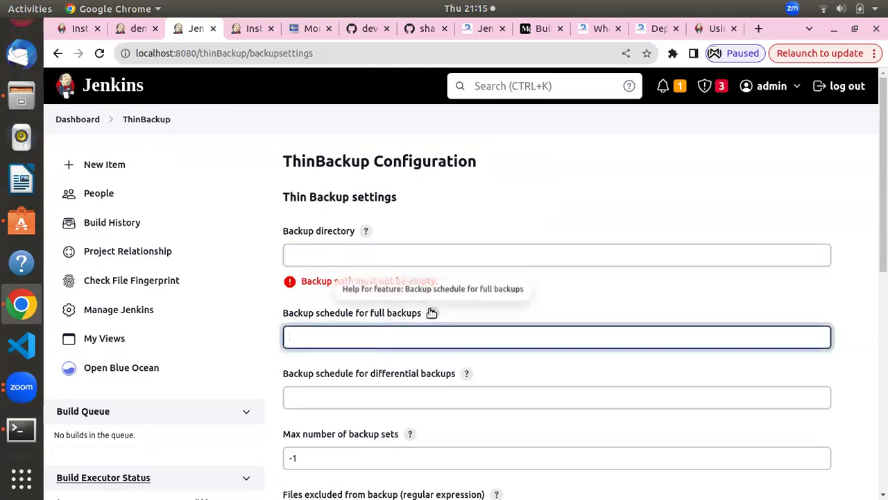
click(432, 313)
scroll(432, 314, down, 3)
scroll(416, 306, up, 1)
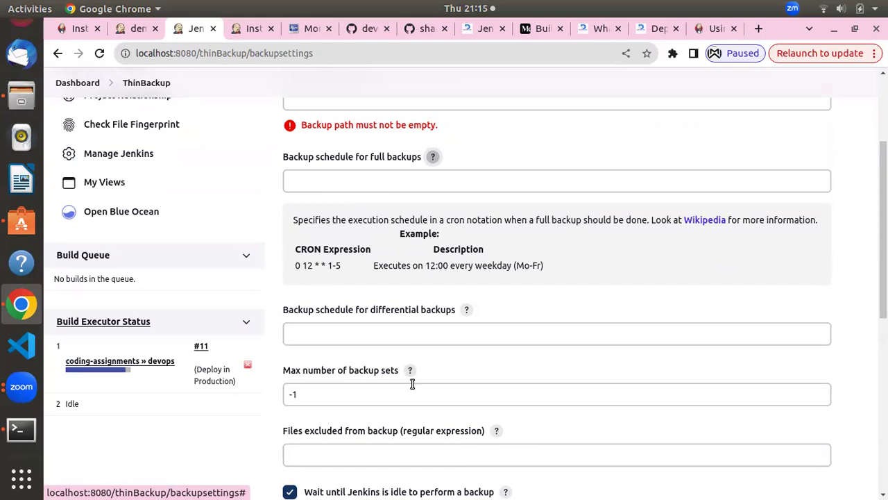
Review the max number of backup sets field, then go to ThinBackup's Restore page without saving
scroll(401, 413, down, 3)
scroll(389, 406, down, 3)
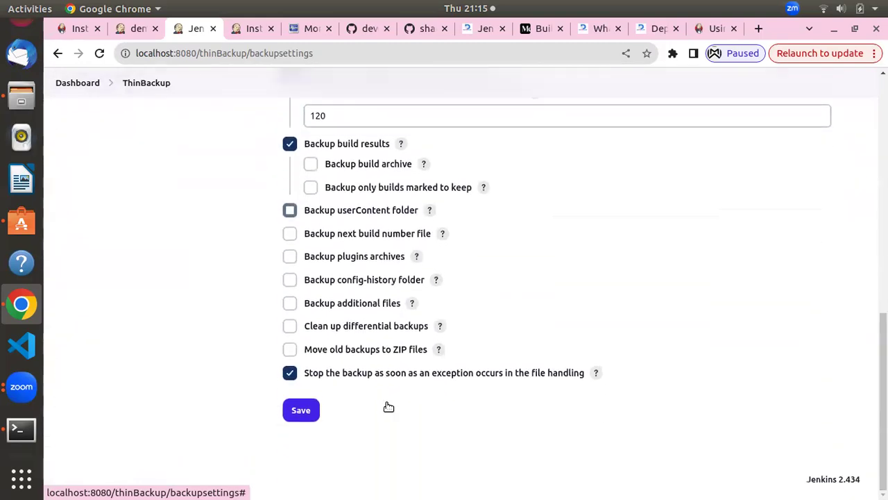
scroll(388, 406, up, 7)
scroll(388, 406, down, 4)
click(368, 239)
scroll(368, 247, up, 4)
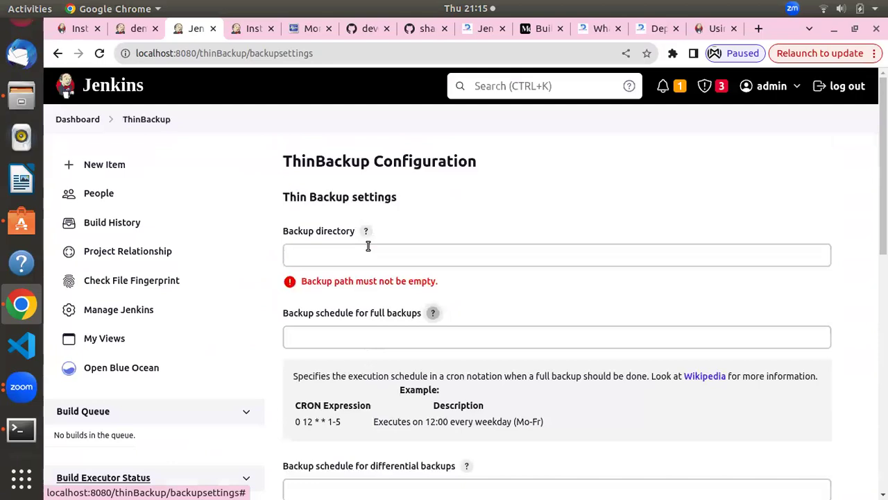
click(140, 123)
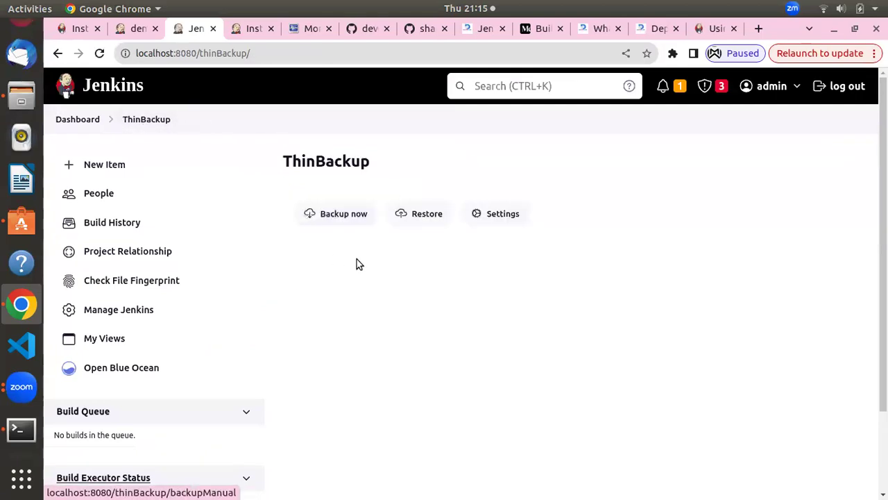
click(412, 215)
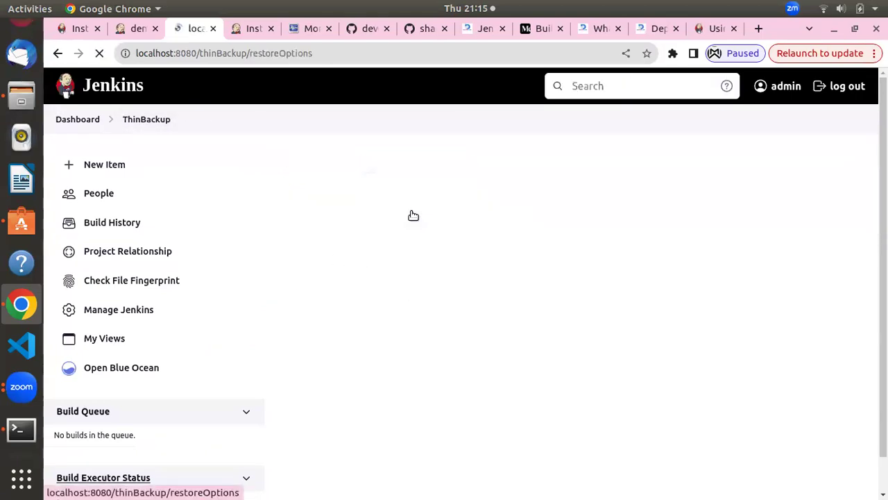
Check the 'restore backup from' dropdown, find no backups, and return to the Dashboard
click(291, 249)
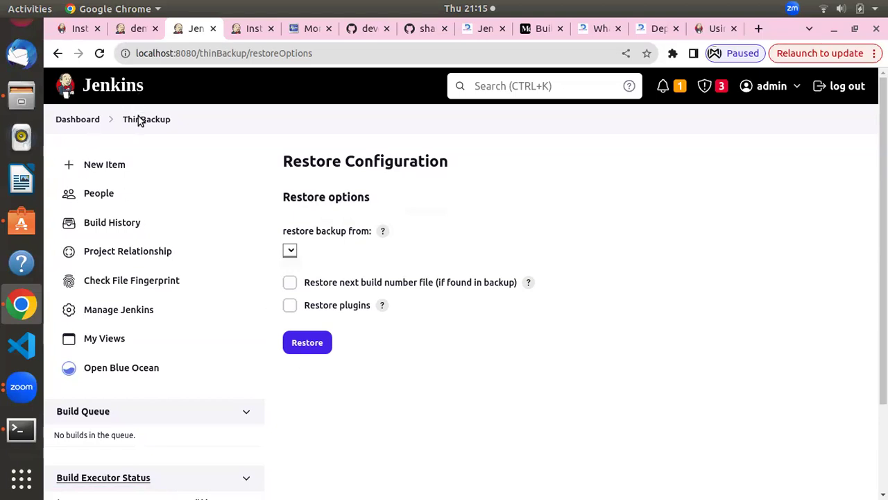
click(78, 124)
scroll(494, 369, down, 6)
scroll(495, 369, up, 8)
Go to Manage Jenkins, open Plugins under System Configuration, and show Installed plugins
click(118, 310)
scroll(438, 208, down, 5)
scroll(437, 204, down, 3)
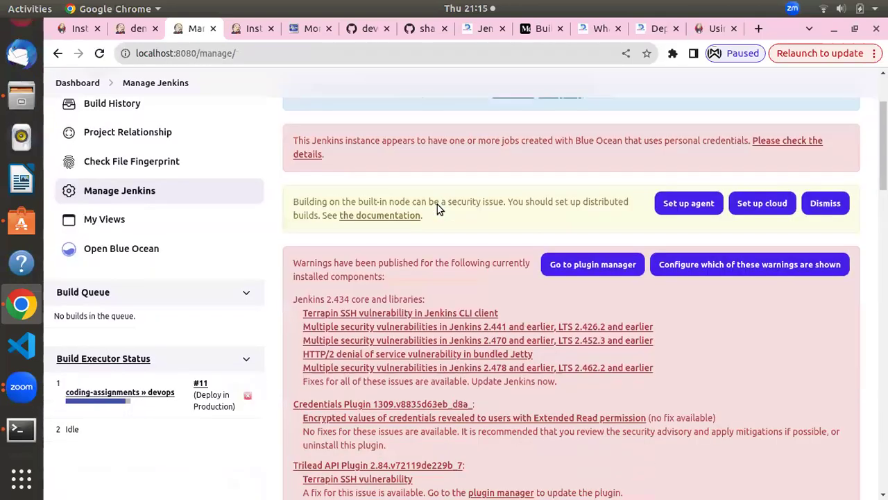
scroll(437, 204, down, 10)
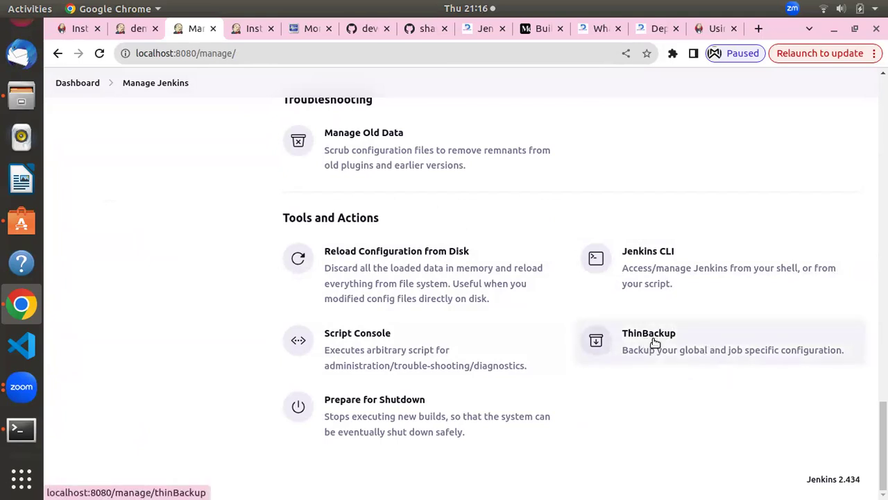
scroll(387, 258, up, 10)
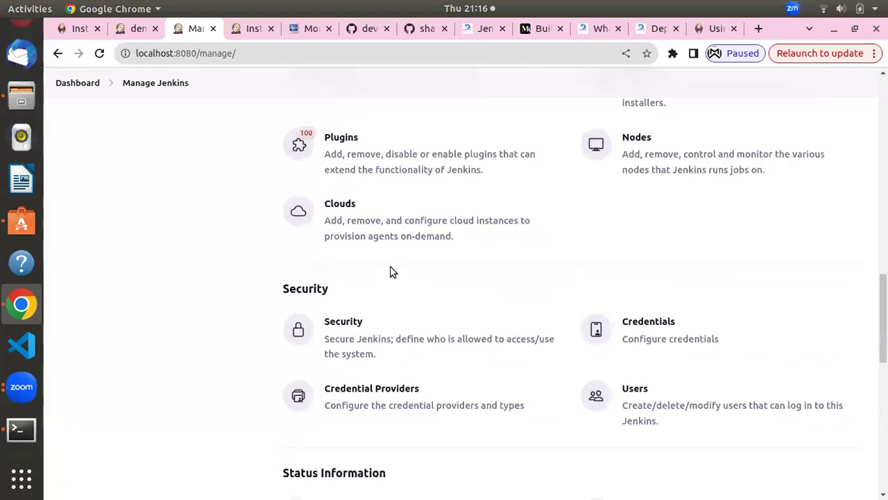
scroll(393, 268, up, 3)
scroll(367, 269, down, 2)
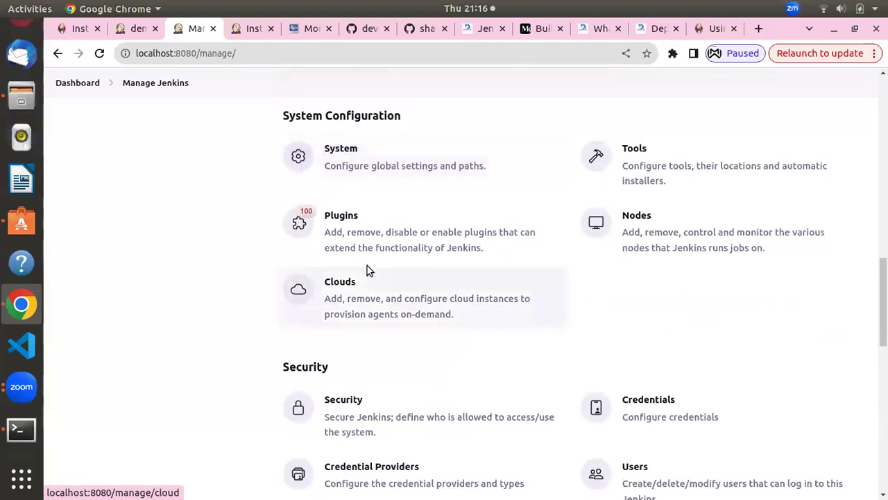
click(391, 231)
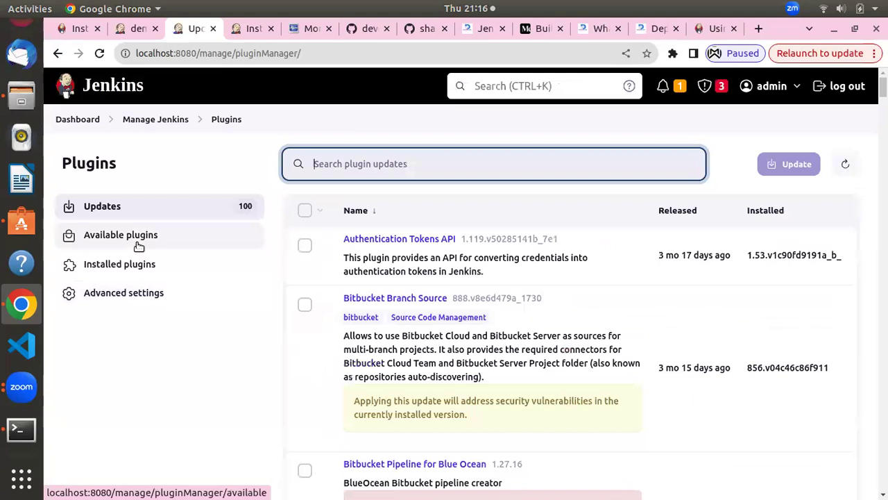
click(141, 267)
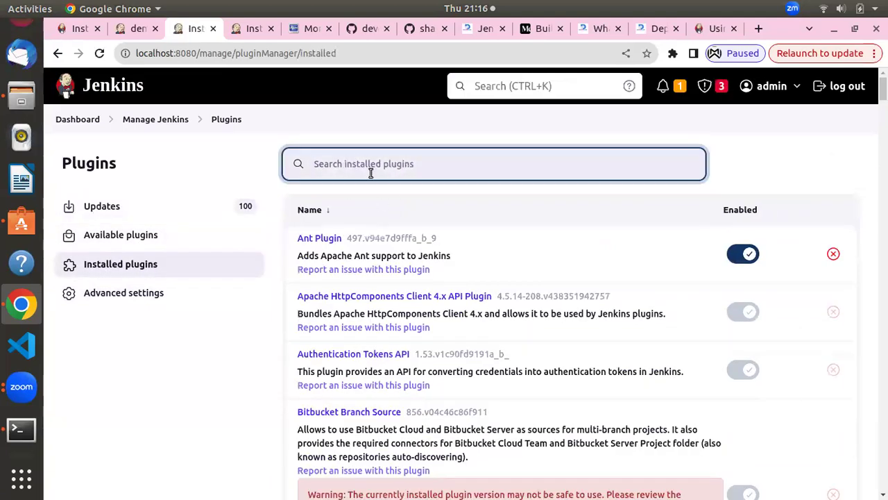
Search installed plugins for 'thinb' to find ThinBackup 1.18, enabled
text(thin)
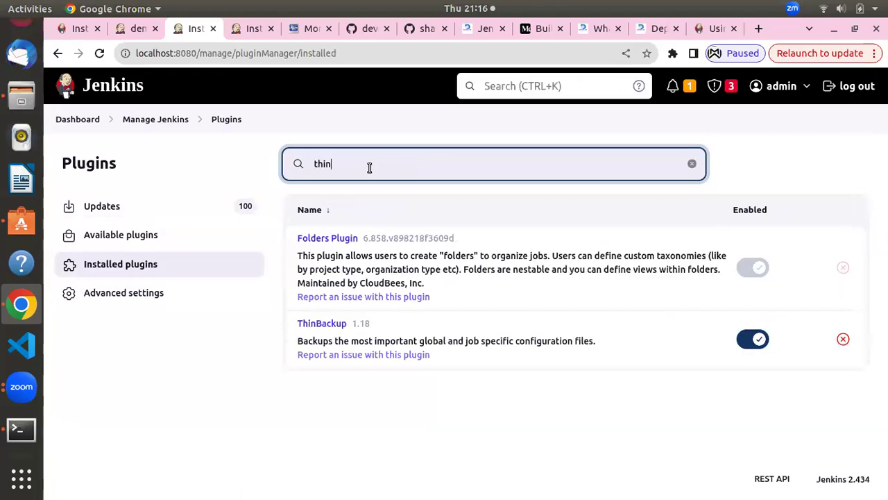
text(b)
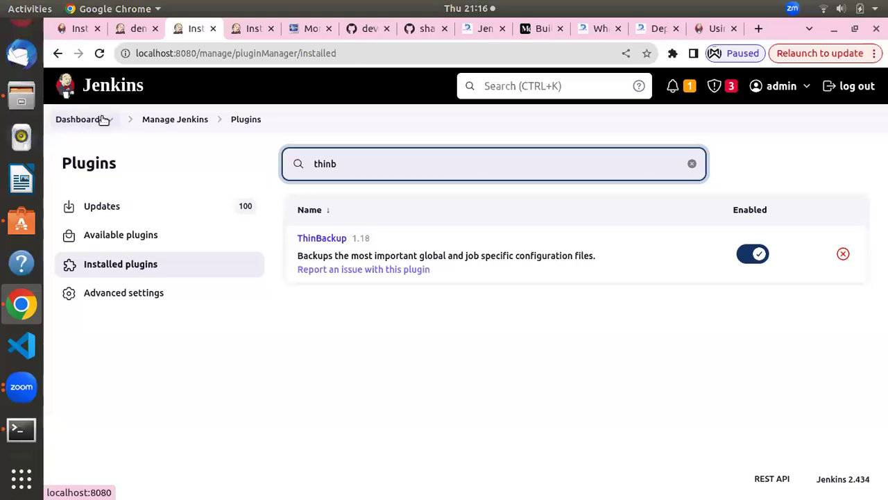
Return to the Dashboard, browse jobs like demo-batch8-pipeline-job, and focus the address bar
click(72, 121)
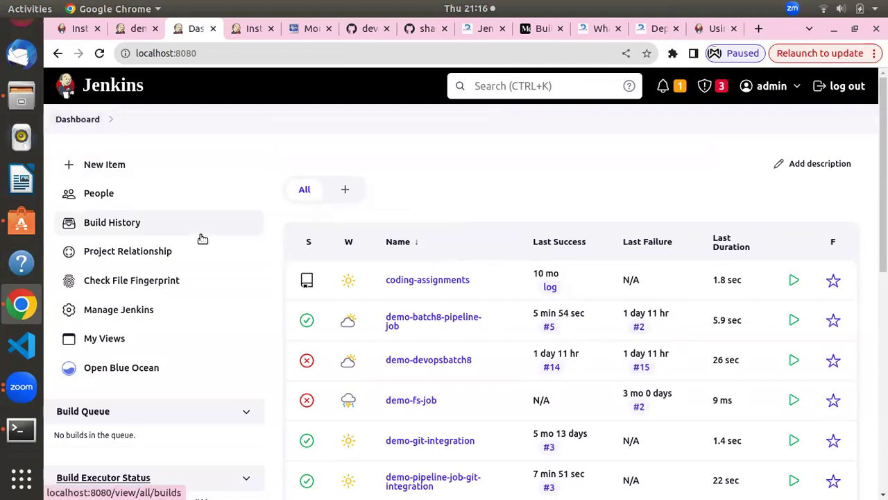
scroll(200, 236, down, 6)
scroll(200, 235, up, 6)
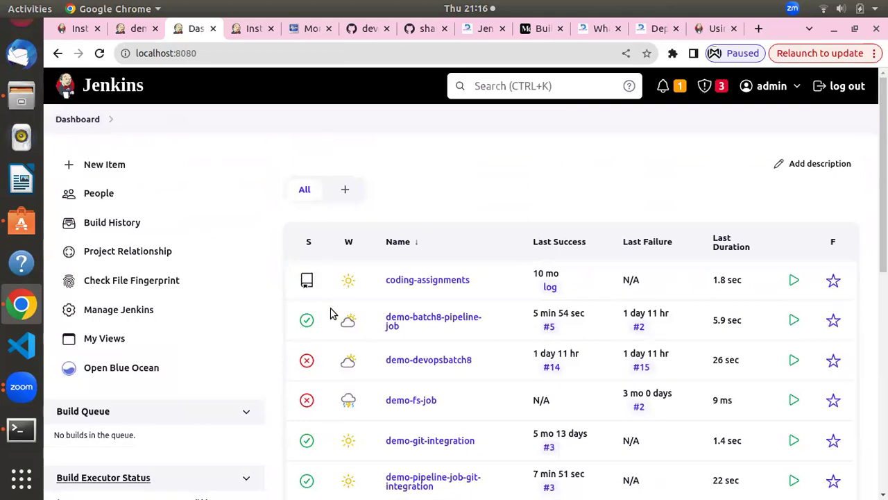
scroll(164, 276, down, 3)
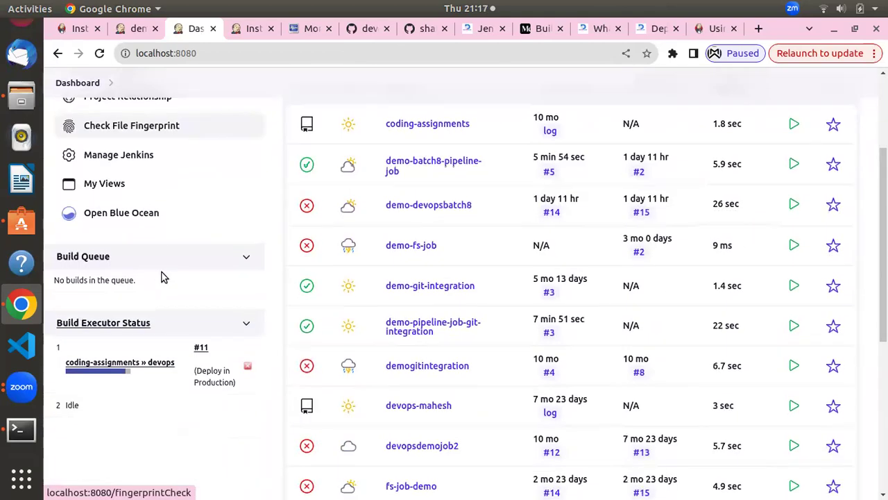
scroll(164, 276, up, 3)
click(219, 53)
click(219, 54)
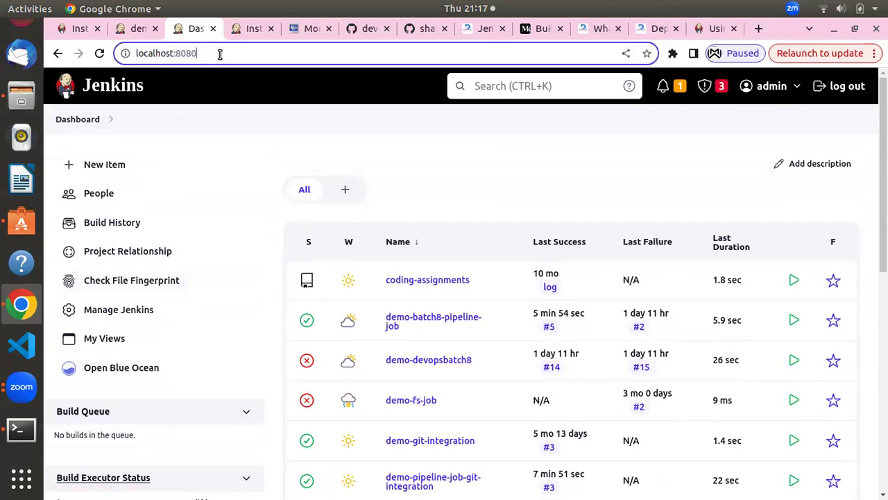
Load the Script Console at localhost:8080/script, correcting the Not Found /scripts address
text(/)
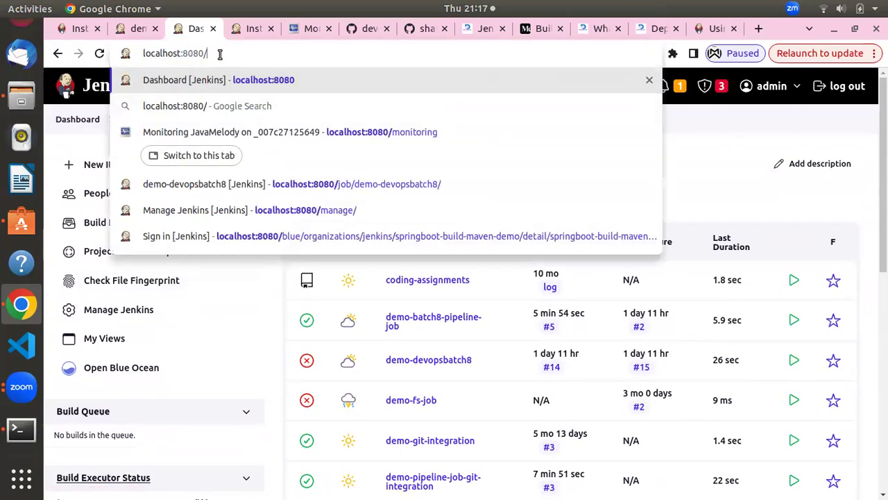
text(scripts)
key(Return)
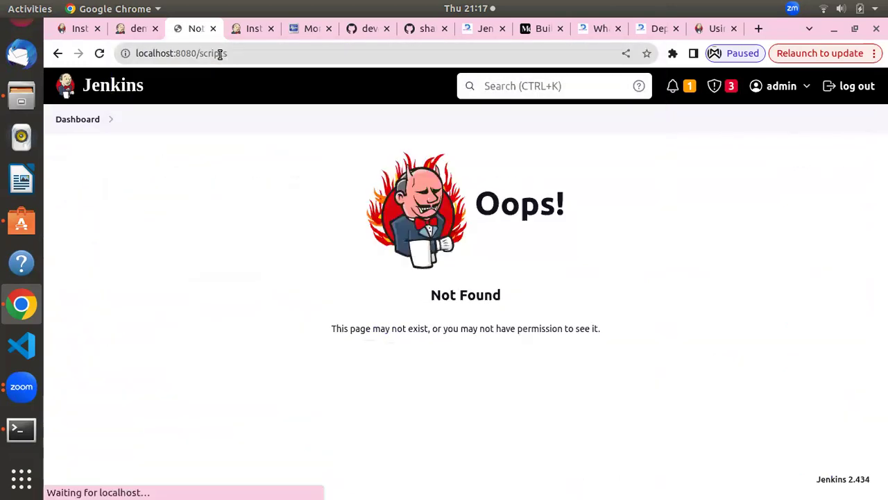
click(219, 54)
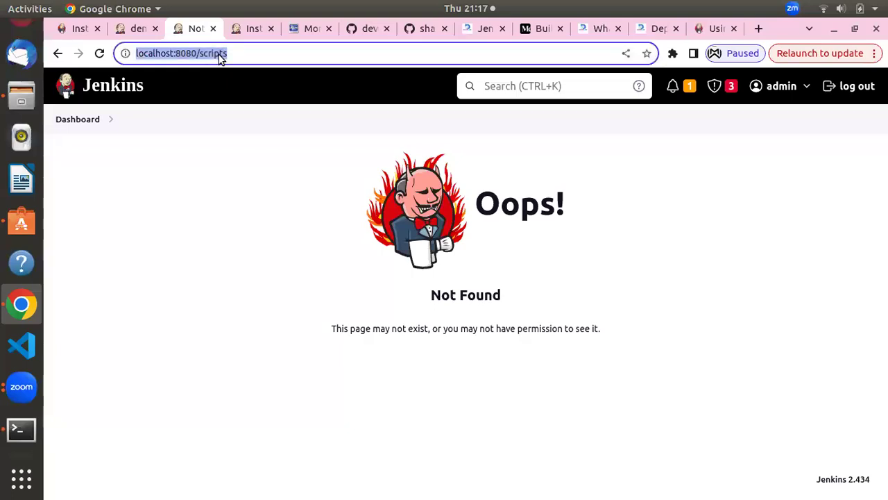
click(219, 56)
key(BackSpace)
key(Return)
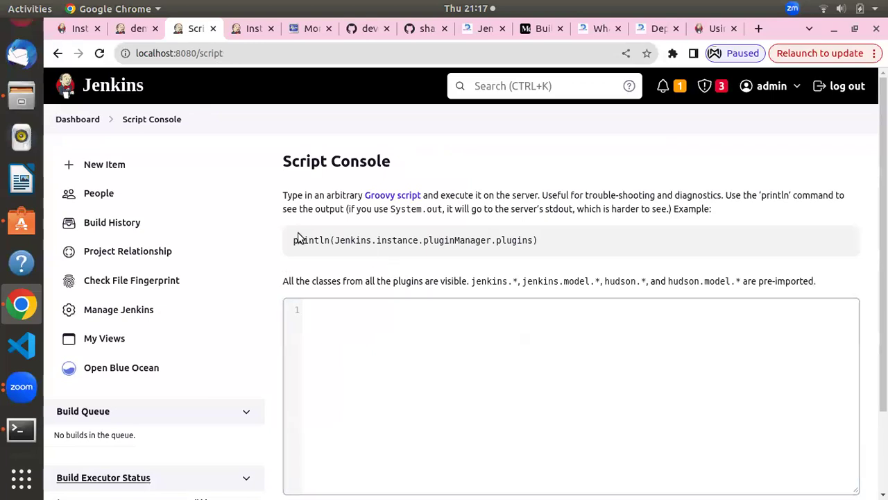
Copy the example println(Jenkins.instance.pluginManager.plugins) line into the Script Console editor
drag(293, 240, 312, 261)
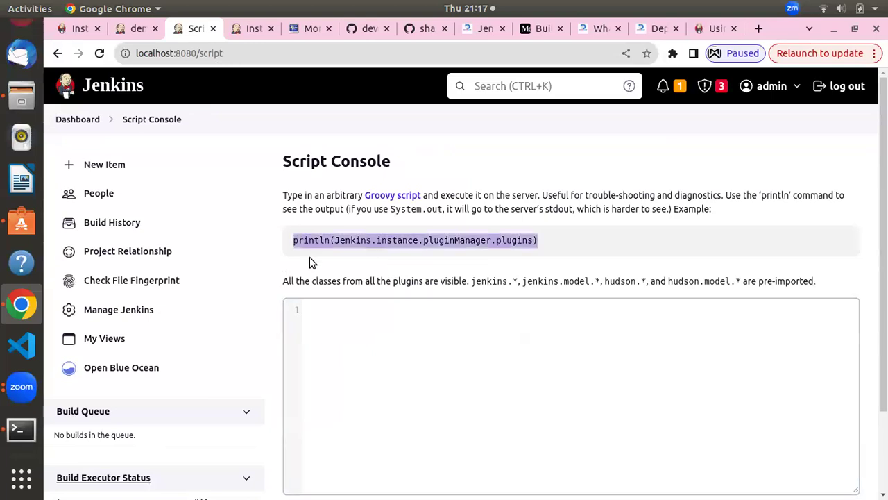
right_click(337, 240)
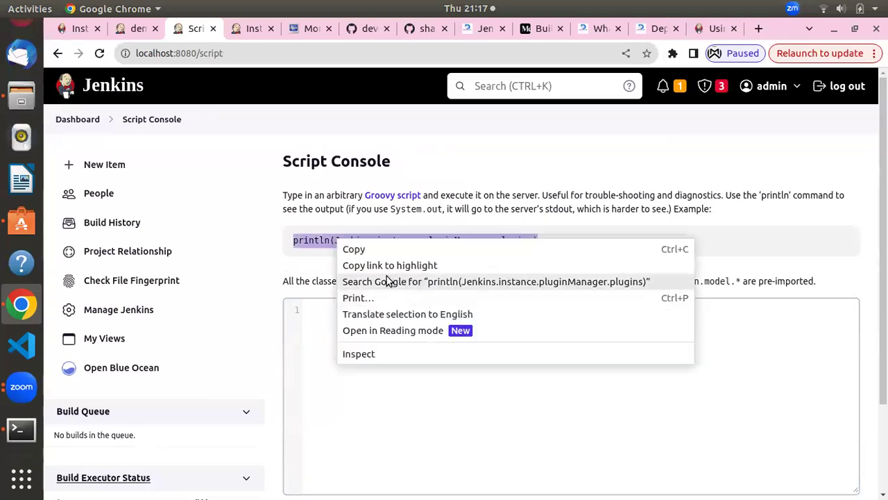
click(386, 250)
click(367, 317)
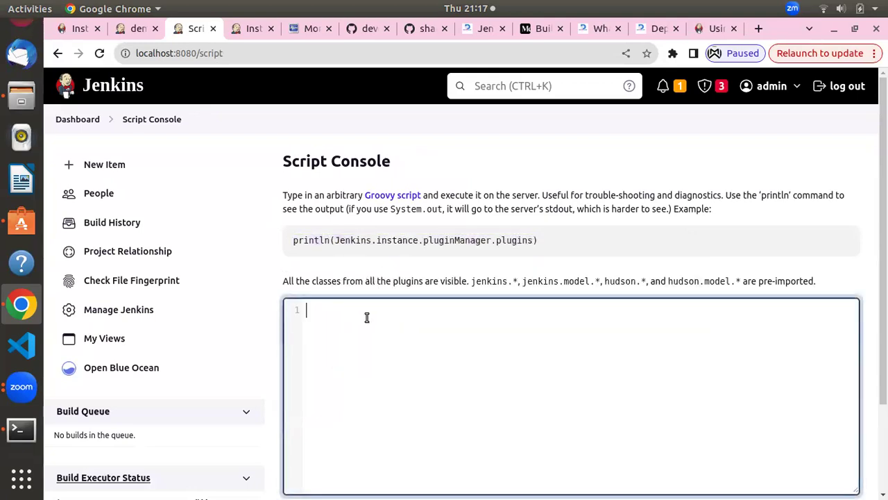
key(ctrl+v)
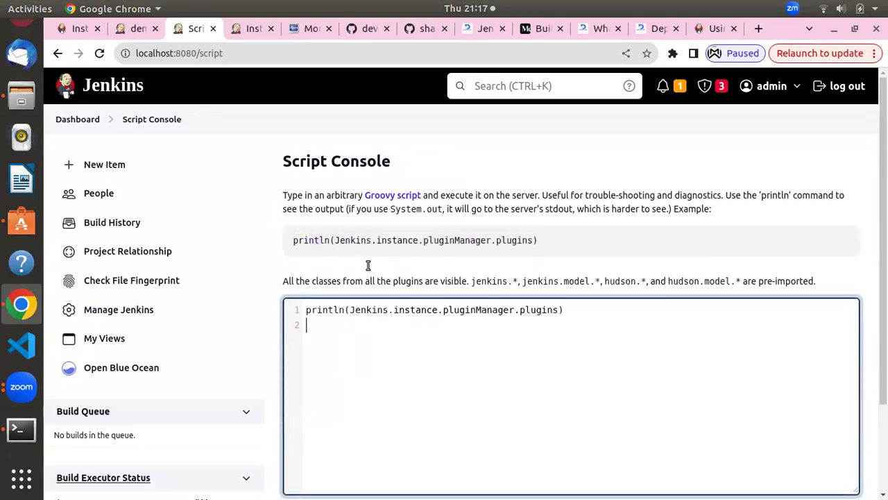
Run the script and review the Result listing plugins like Plugin:ant and Plugin:blueocean
scroll(368, 266, down, 3)
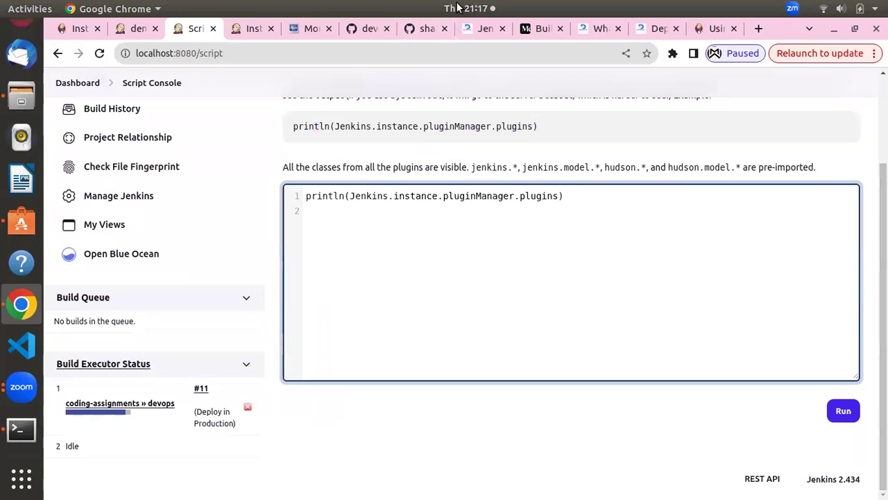
click(843, 410)
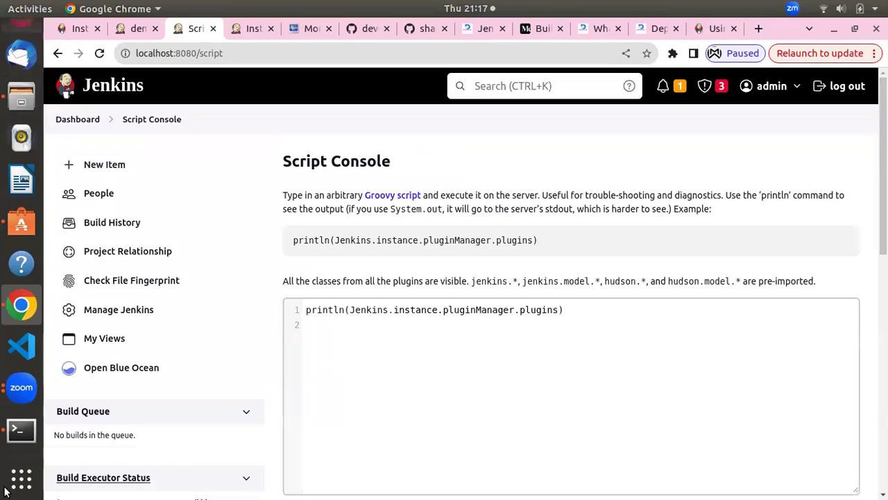
scroll(452, 277, down, 10)
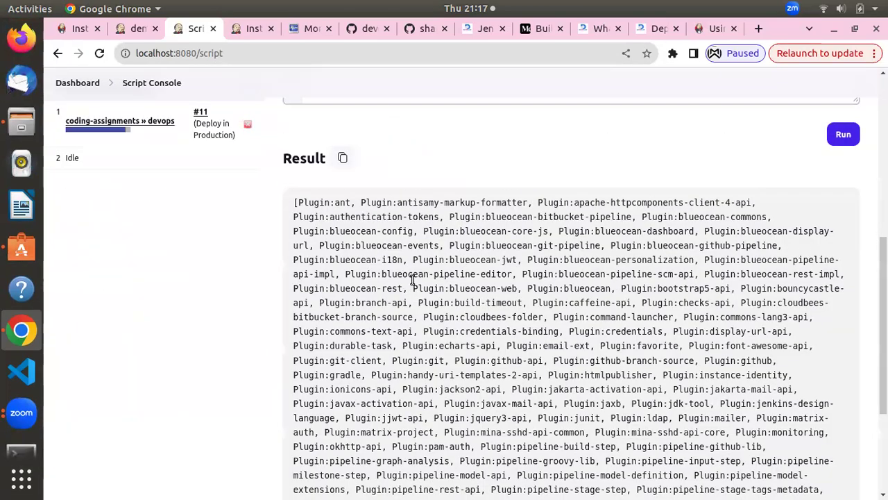
scroll(430, 313, down, 2)
scroll(452, 347, up, 12)
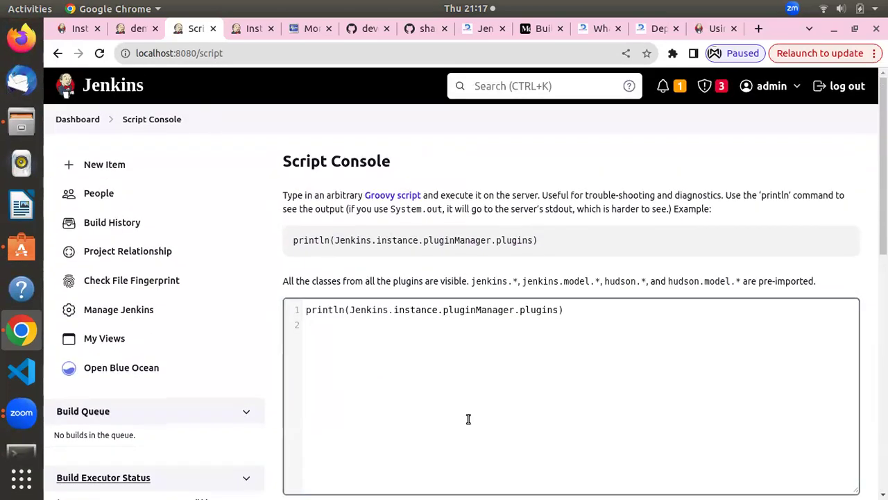
scroll(440, 375, down, 10)
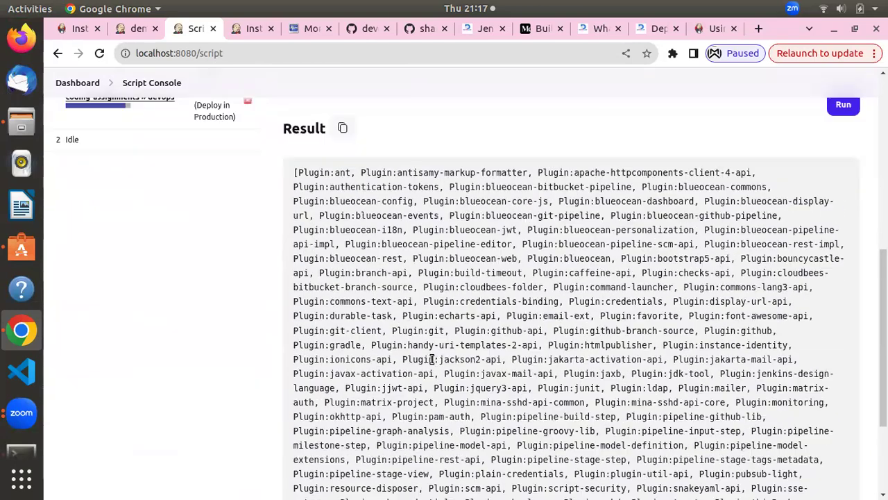
scroll(432, 359, up, 10)
scroll(559, 378, down, 7)
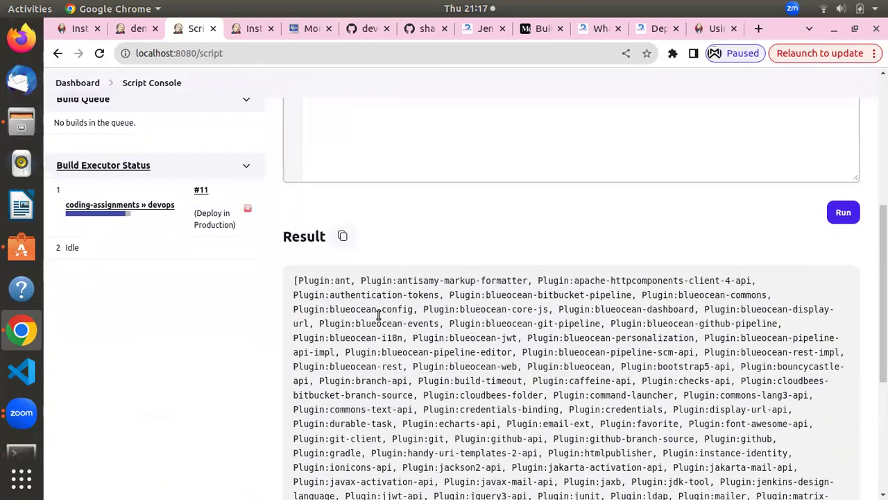
scroll(398, 373, up, 8)
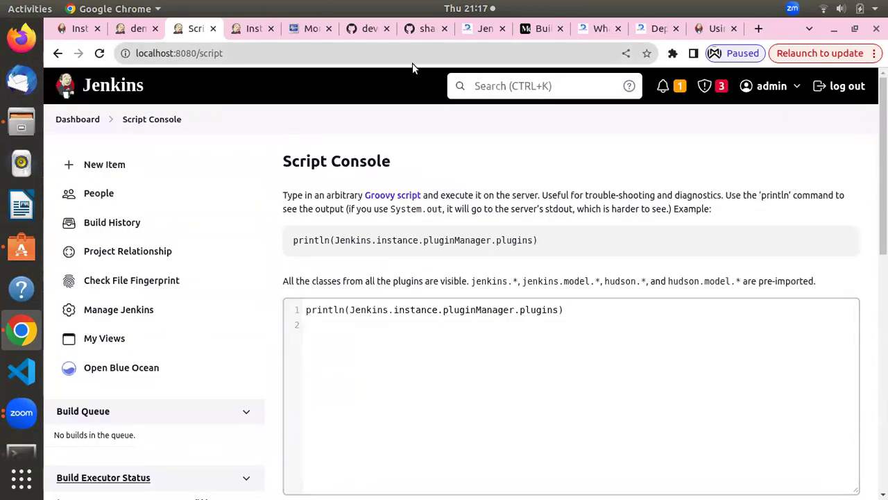
In Medium, go back to the author's article list and open the active user sessions script article
click(543, 28)
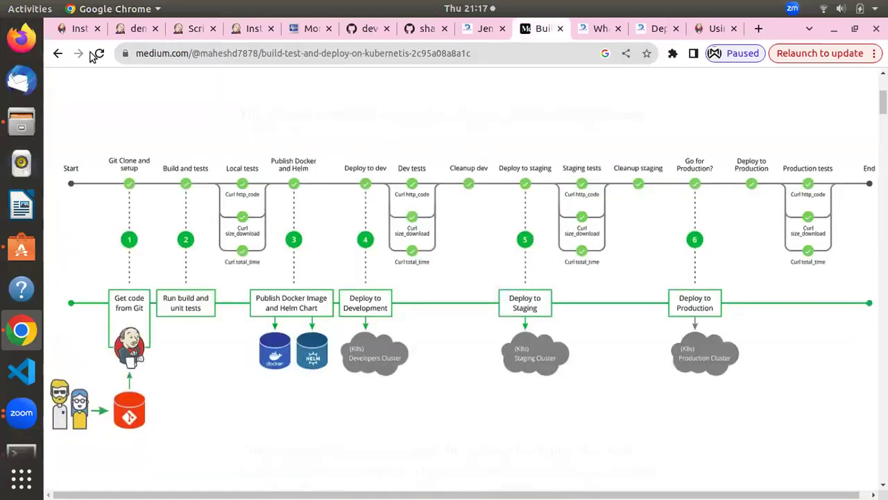
click(58, 56)
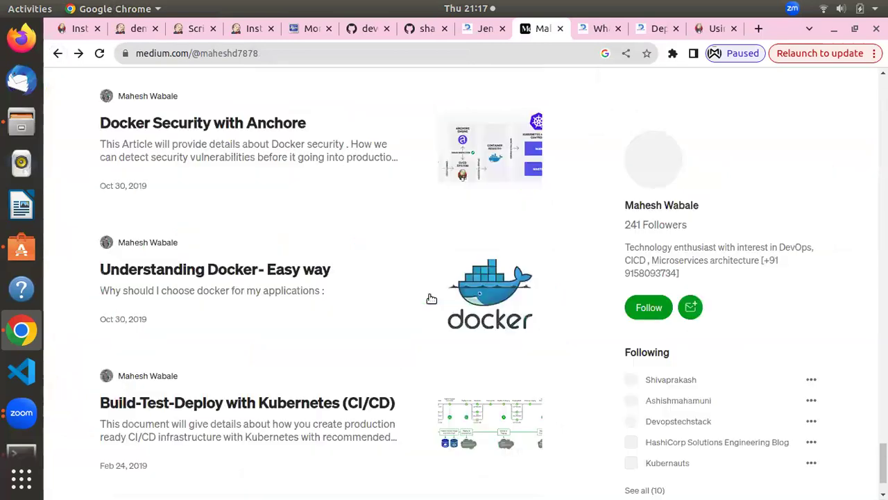
scroll(406, 343, up, 15)
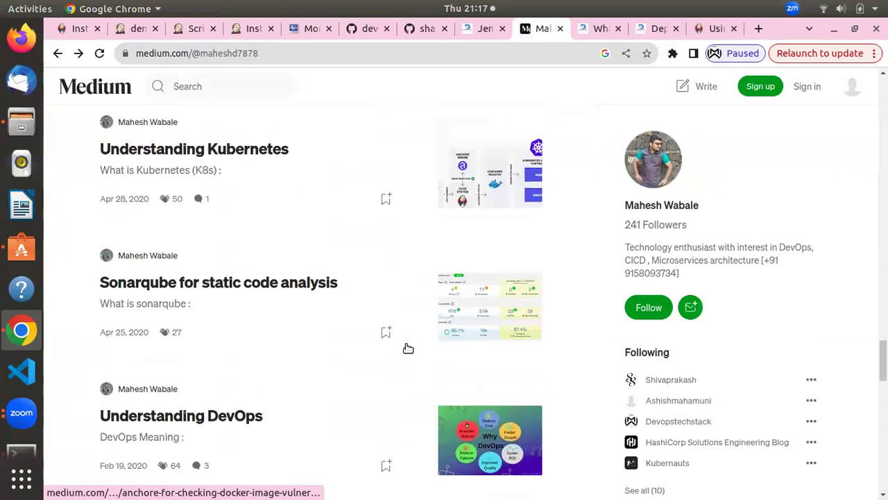
scroll(408, 347, up, 10)
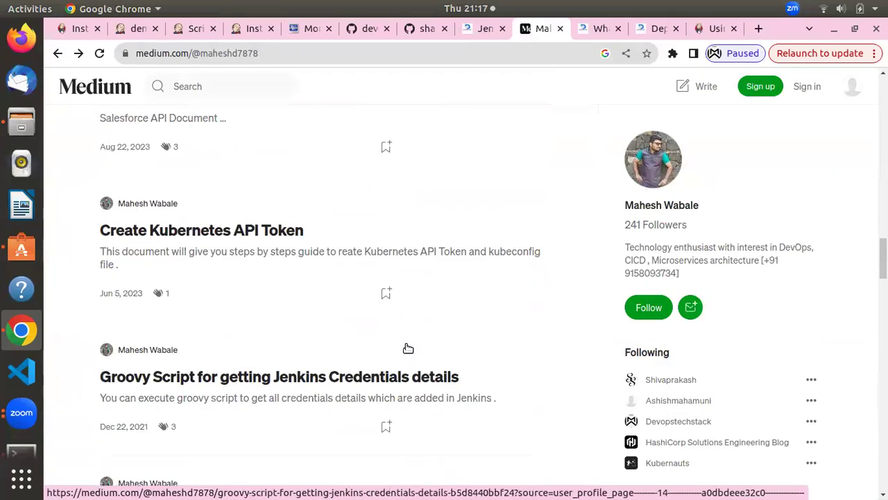
scroll(407, 346, up, 8)
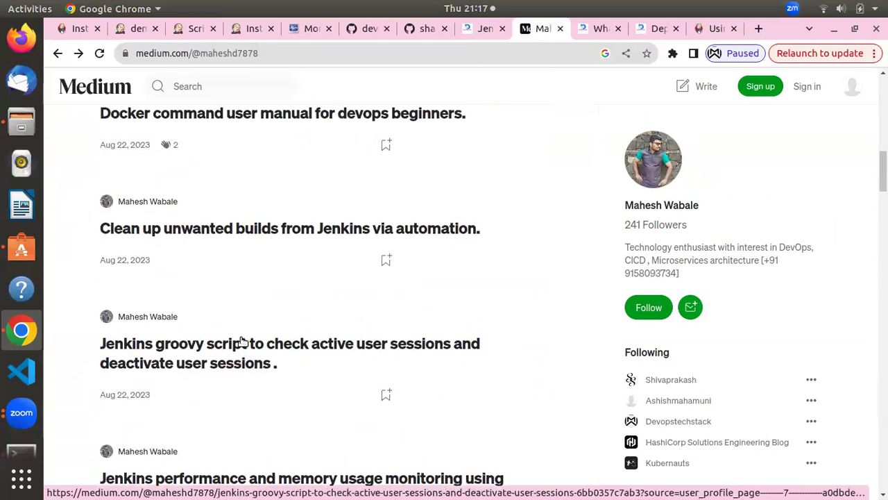
scroll(229, 345, down, 2)
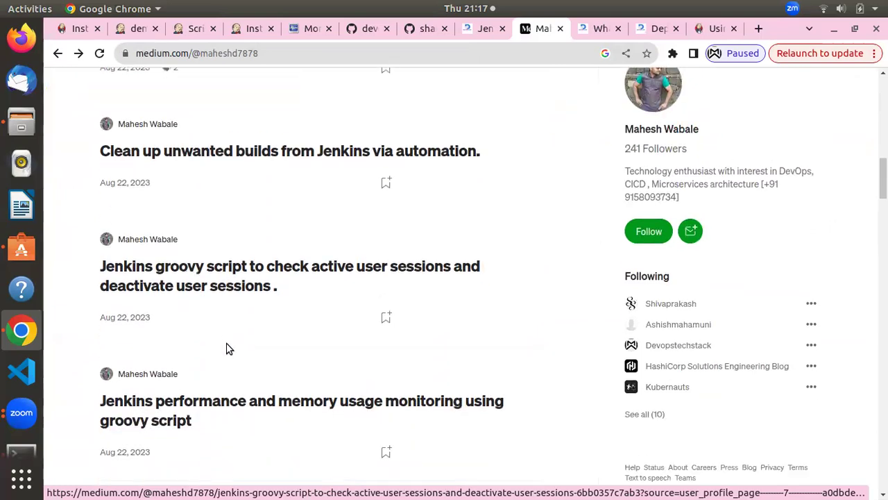
click(245, 281)
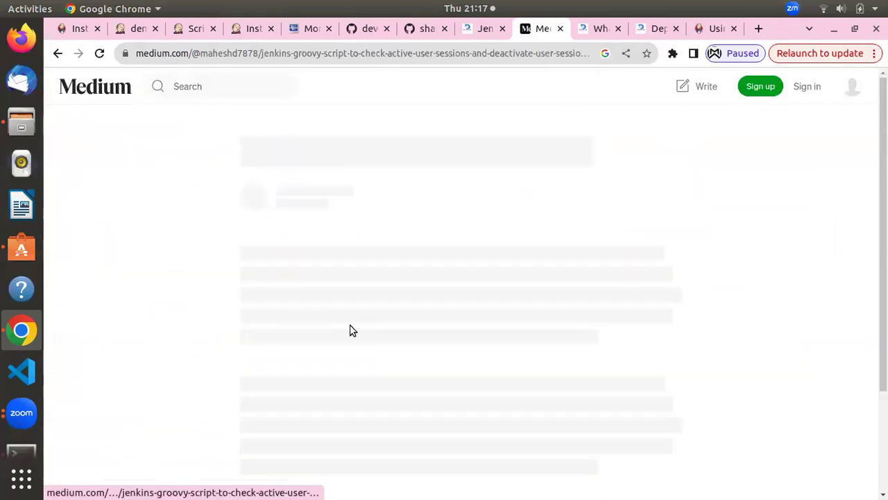
scroll(336, 251, down, 5)
scroll(336, 252, up, 5)
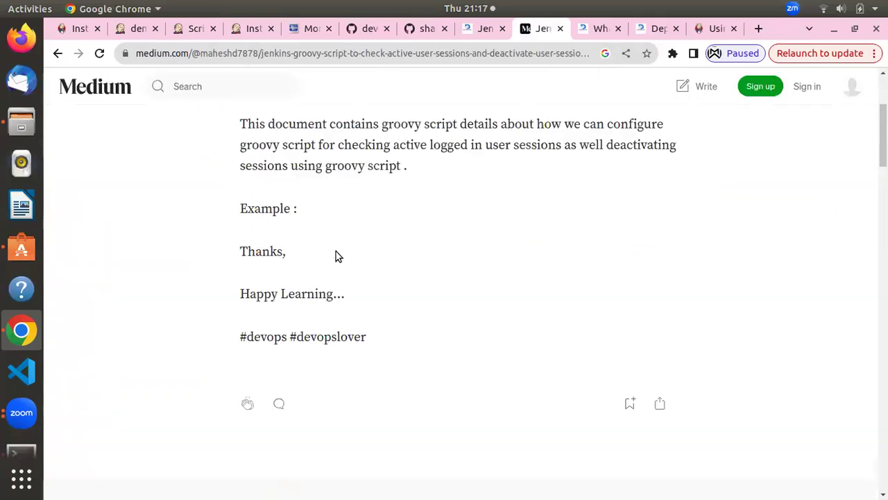
Return to the author's list and open 'Abort all running jenkins build'
click(55, 53)
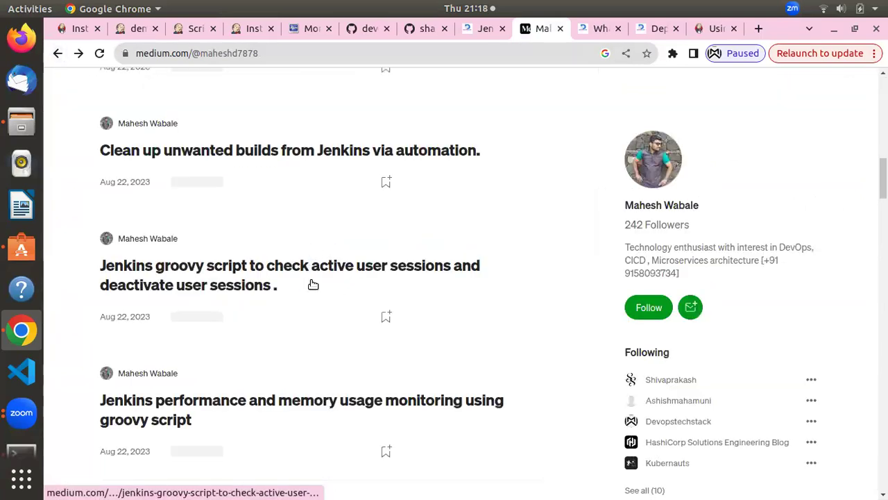
scroll(313, 284, up, 10)
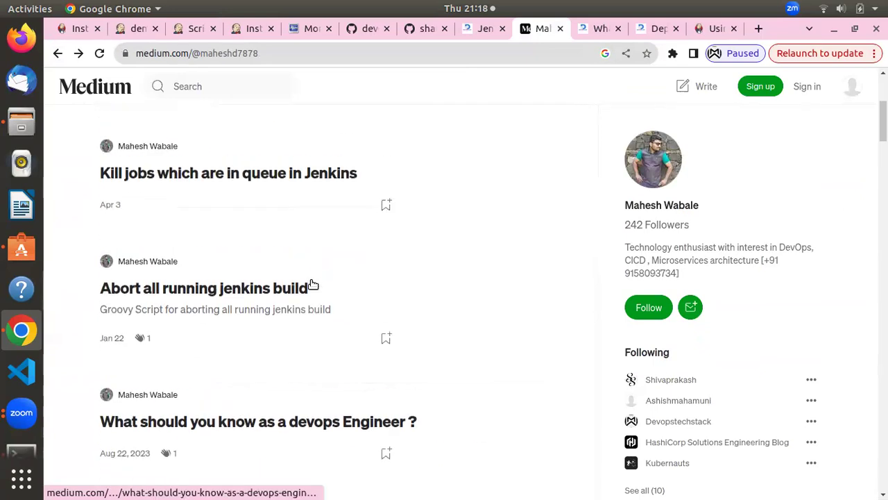
click(216, 297)
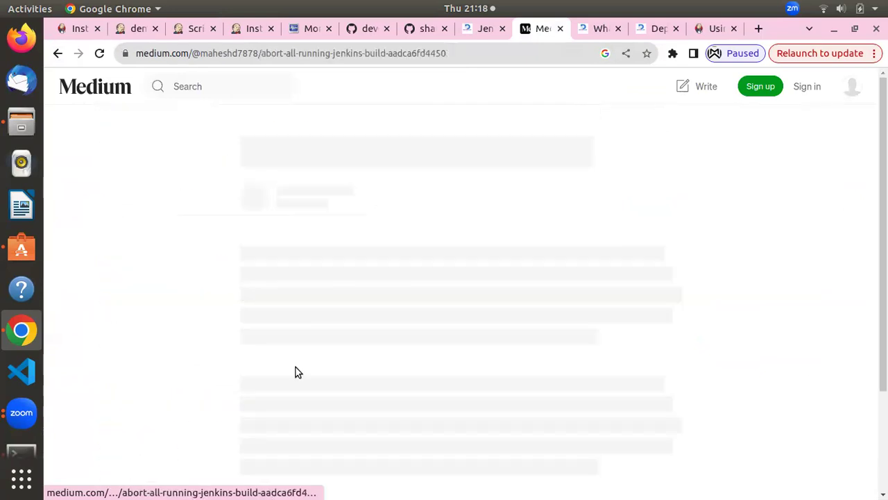
Select the Medium article's Groovy abort-all-running-builds script and copy it
scroll(378, 347, down, 4)
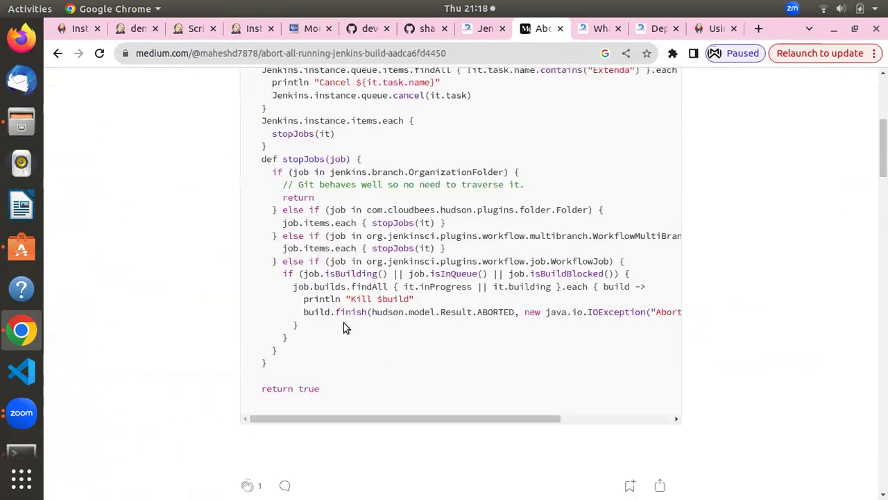
scroll(325, 462, up, 1)
scroll(258, 331, up, 1)
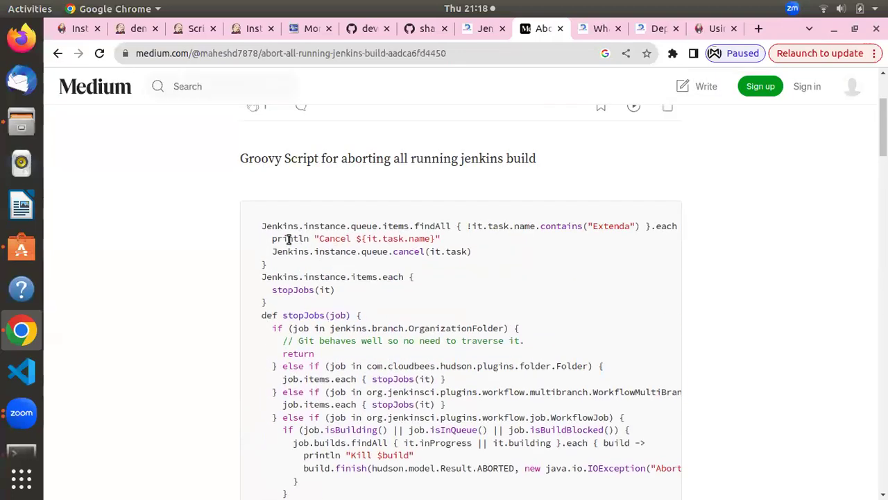
scroll(264, 228, up, 1)
drag(264, 230, 289, 277)
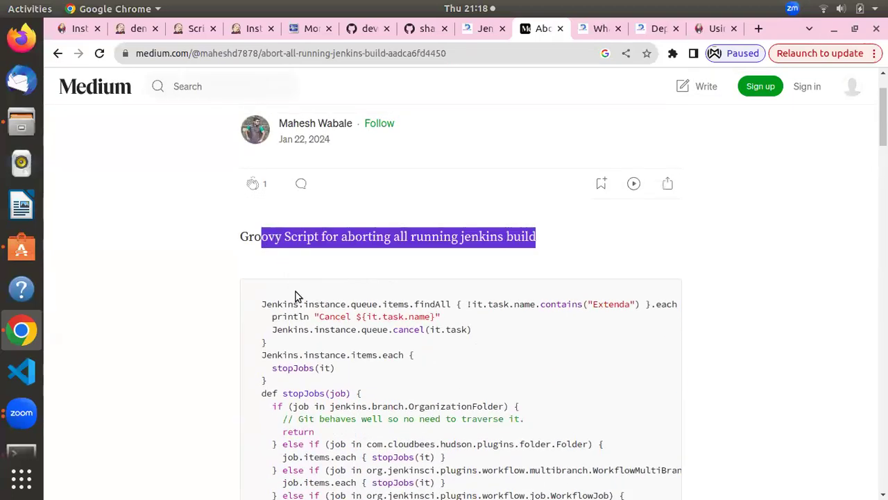
click(273, 302)
drag(264, 304, 297, 395)
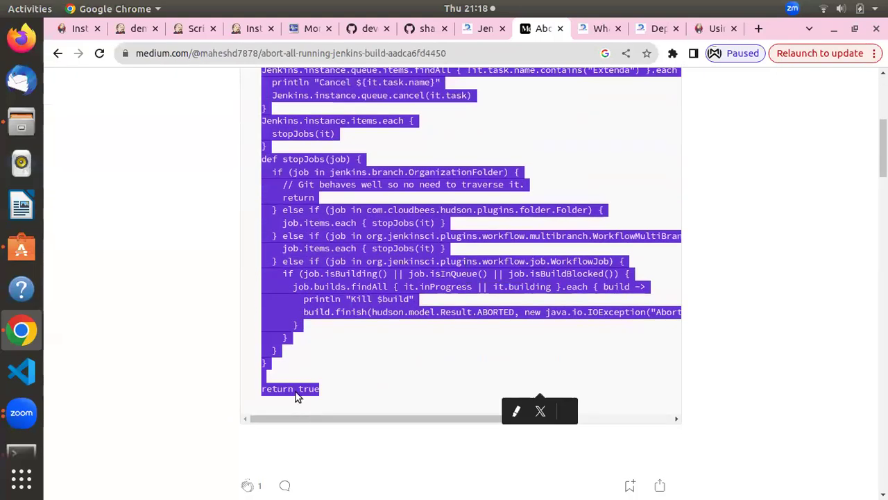
right_click(285, 308)
click(319, 321)
Return to the Jenkins Script Console and review the plugin list result and executor running devops build #11
click(178, 23)
click(315, 363)
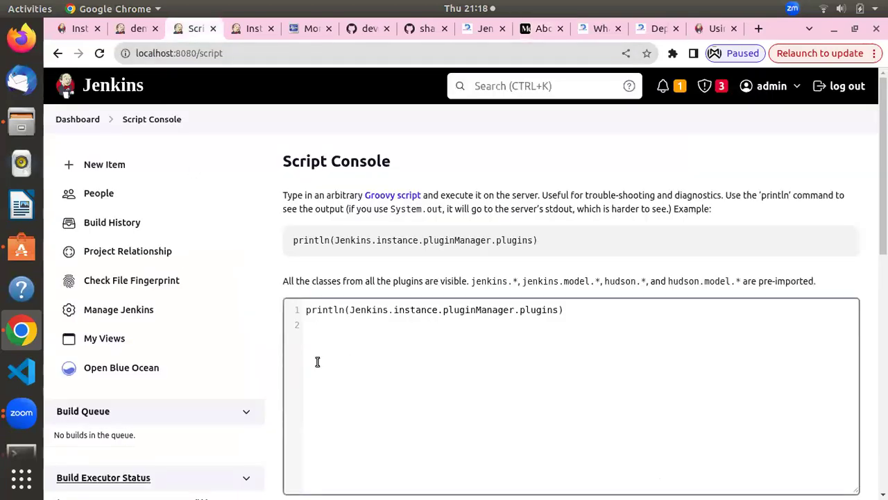
scroll(278, 361, down, 5)
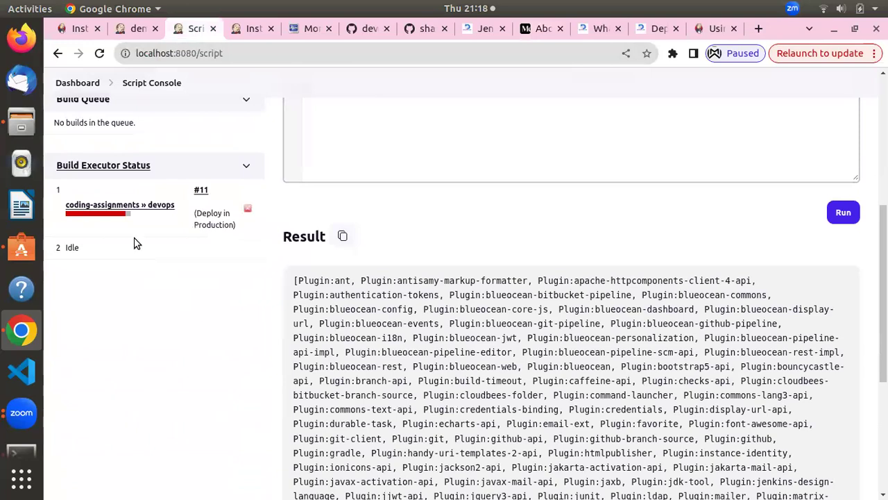
scroll(136, 243, up, 2)
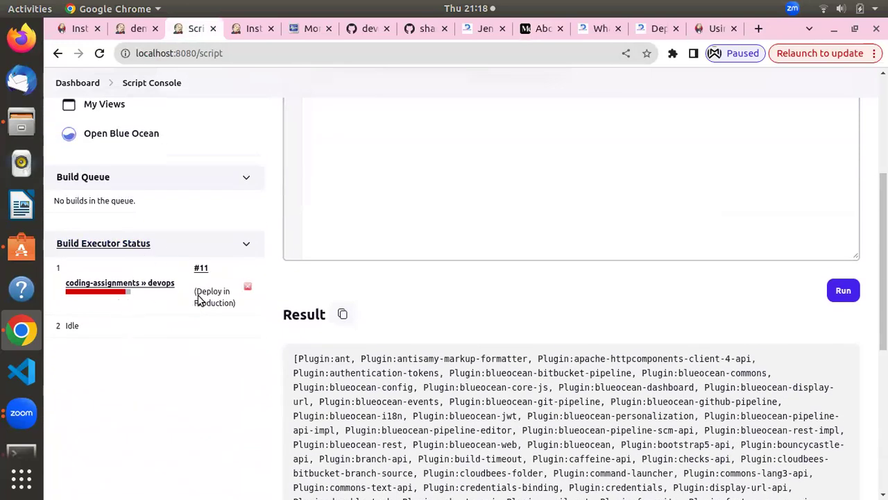
scroll(208, 295, up, 3)
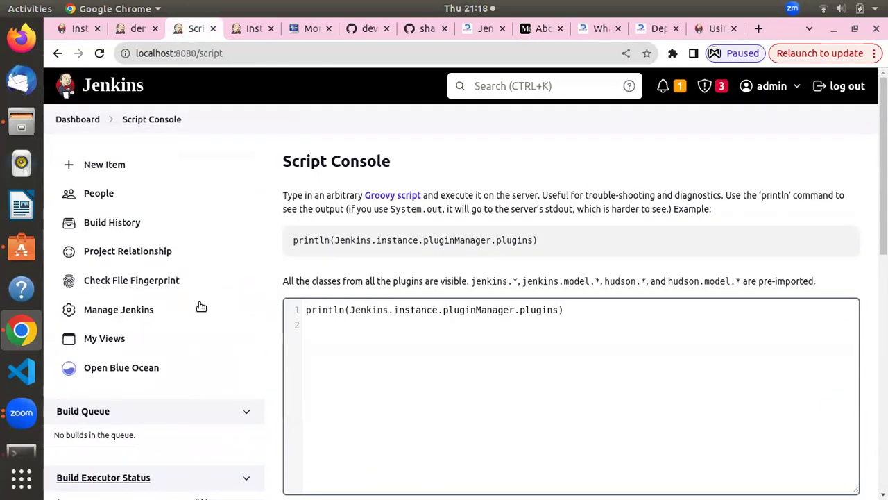
scroll(146, 295, down, 3)
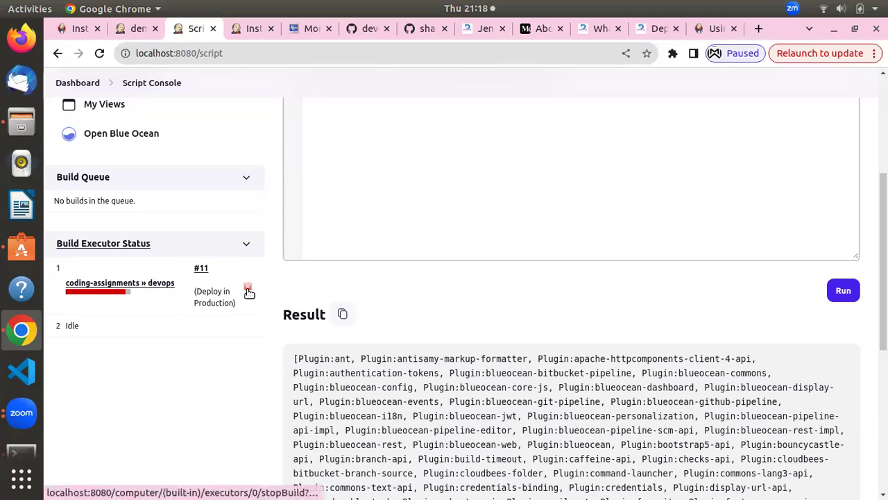
scroll(588, 209, up, 3)
Replace the sample println line in the Script Console with the pasted abort-all-builds script
click(594, 233)
key(ctrl+a)
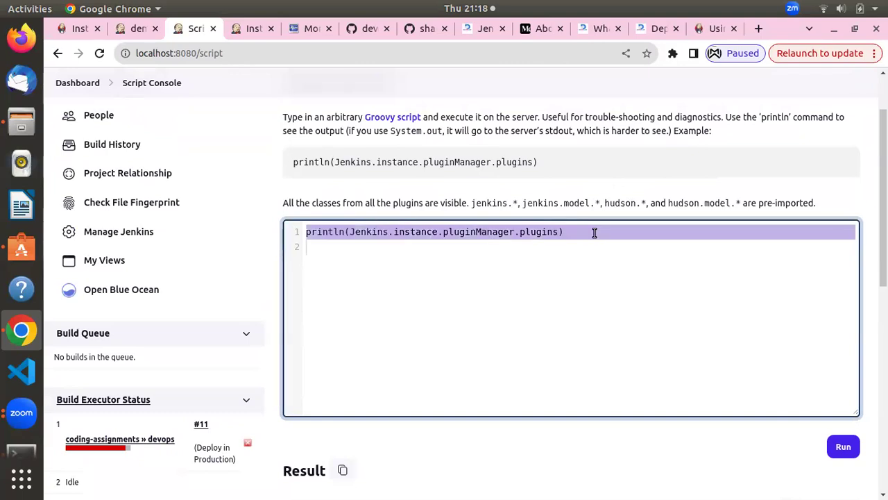
key(BackSpace)
key(ctrl+v)
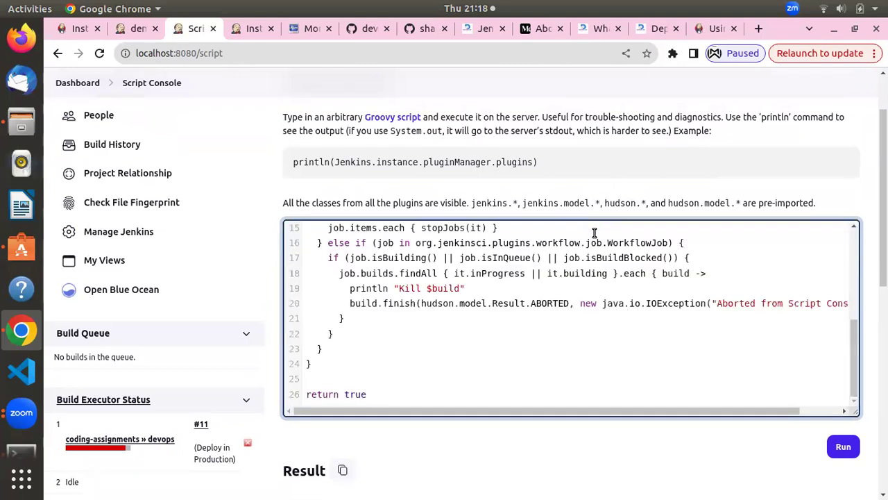
Run the script, which returns 'Kill coding-assignments/devops #11' and Result: true
click(844, 448)
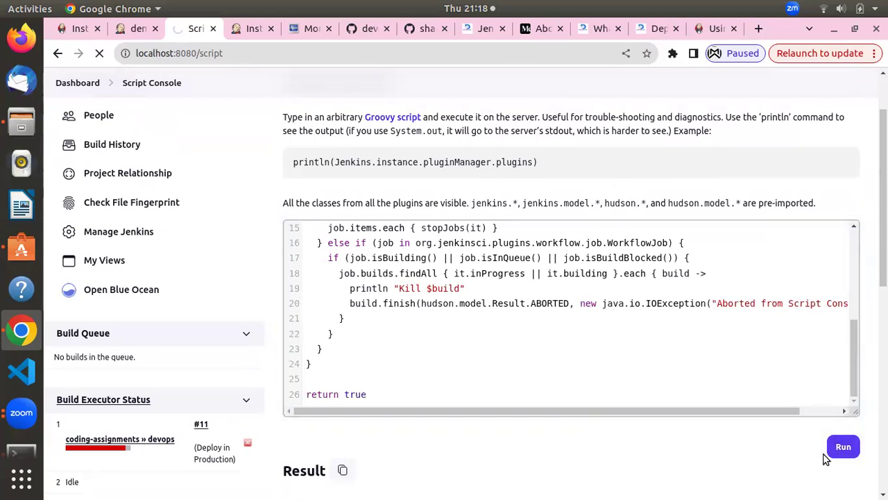
scroll(638, 376, down, 5)
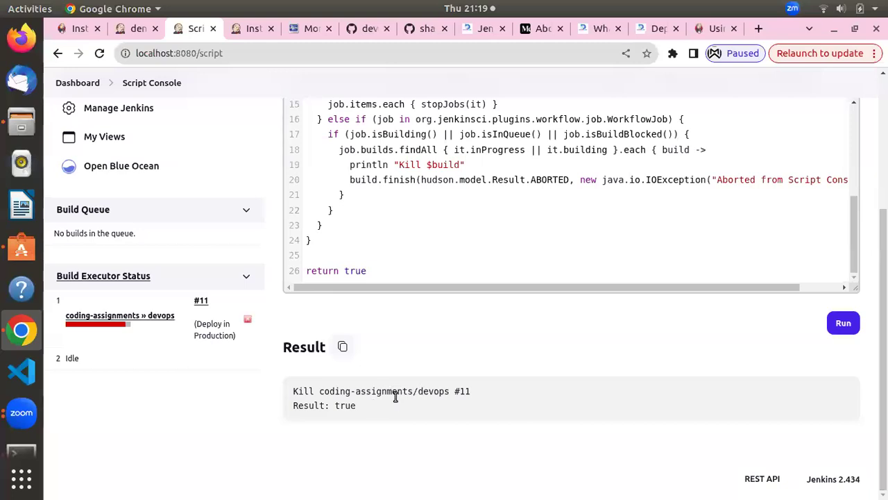
drag(403, 391, 407, 401)
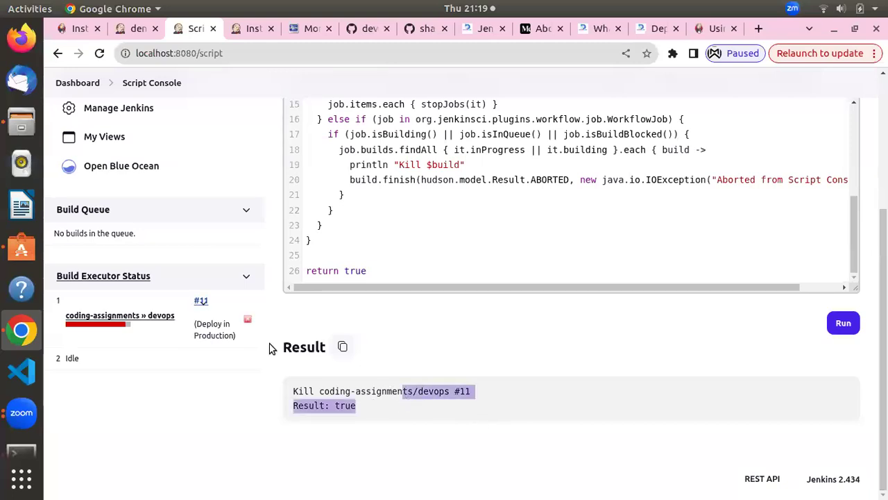
click(343, 405)
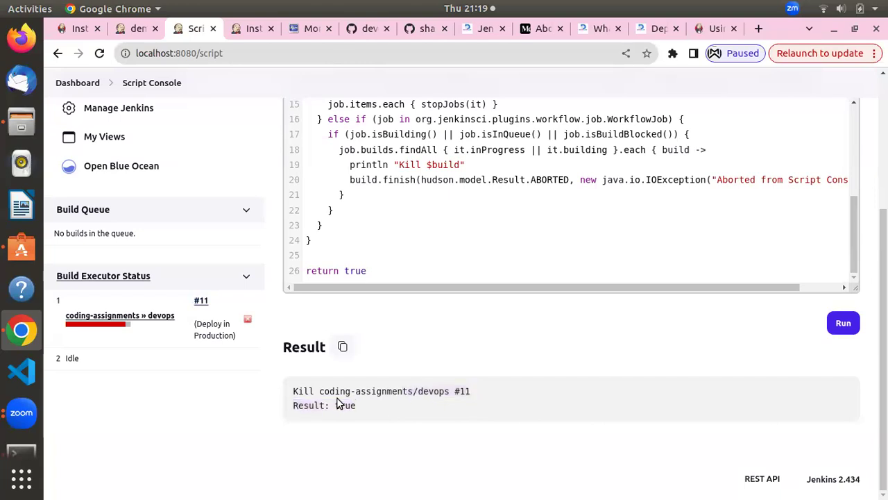
Resubmit the Script Console form to rerun the abort script, then review its code
click(99, 53)
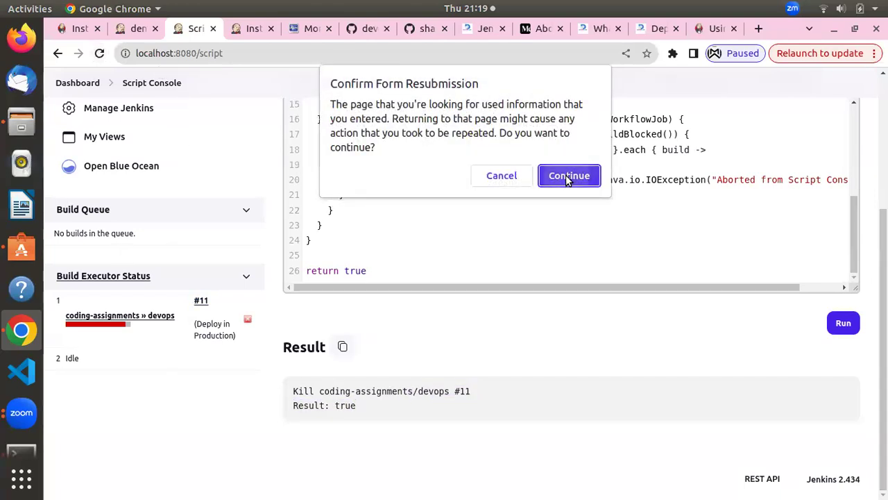
click(569, 175)
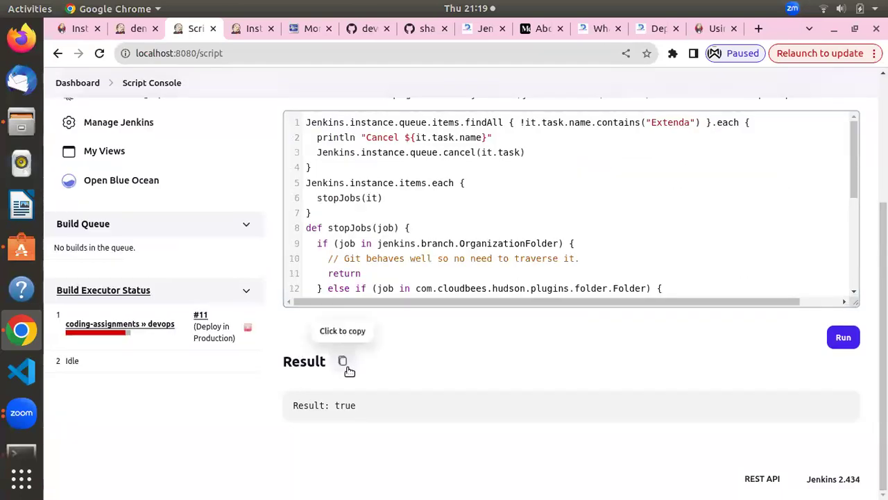
click(428, 282)
scroll(431, 280, down, 5)
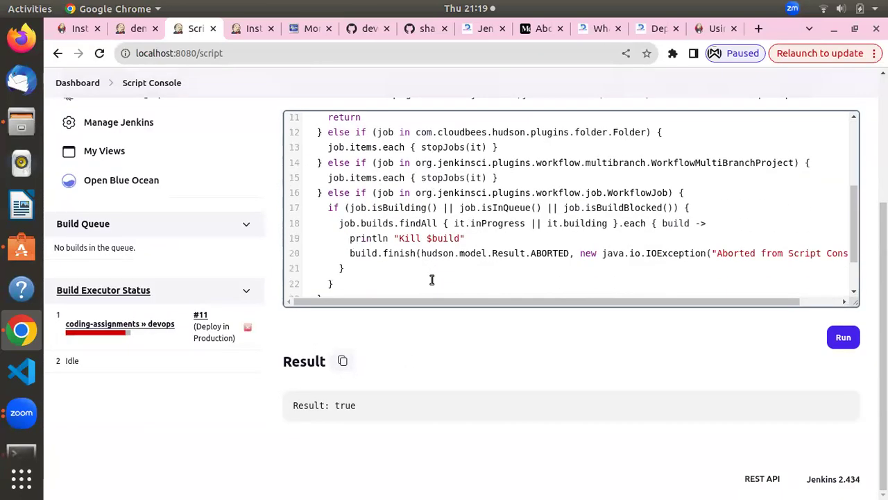
scroll(431, 272, down, 2)
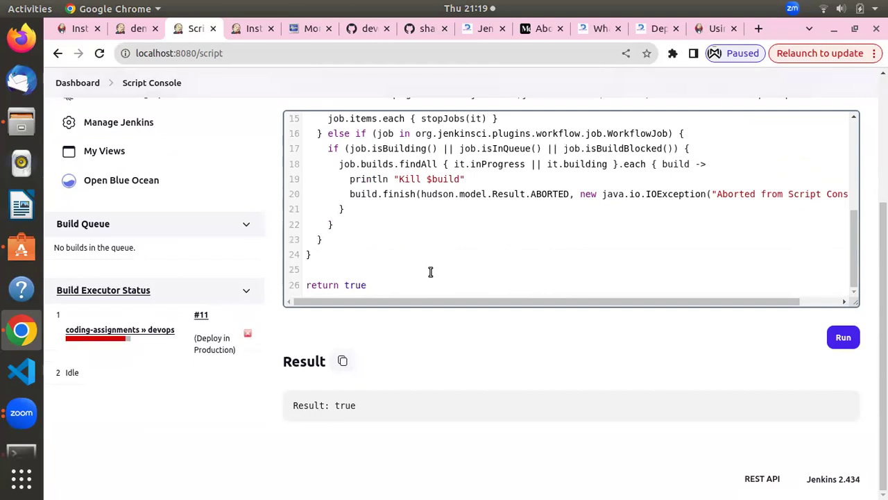
scroll(430, 272, up, 9)
scroll(431, 272, up, 1)
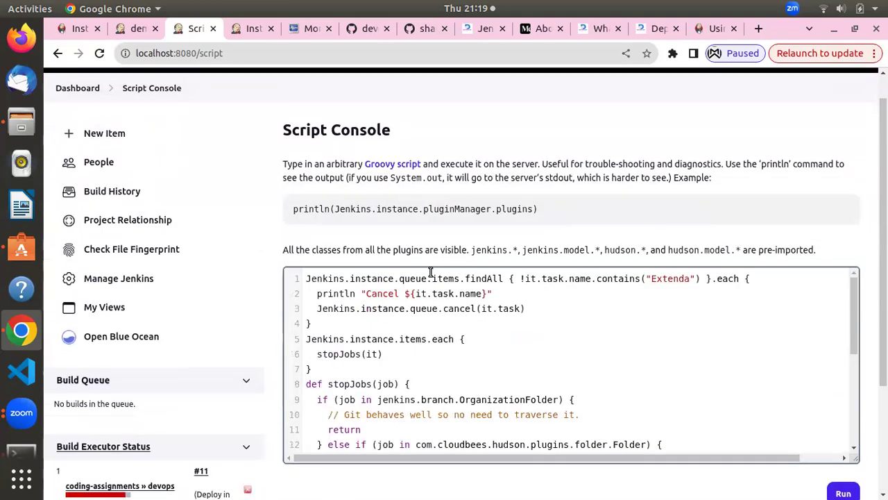
Open the coding-assignments/devops job page, where build #11's Deploy in Production stage shows aborted
scroll(431, 272, down, 4)
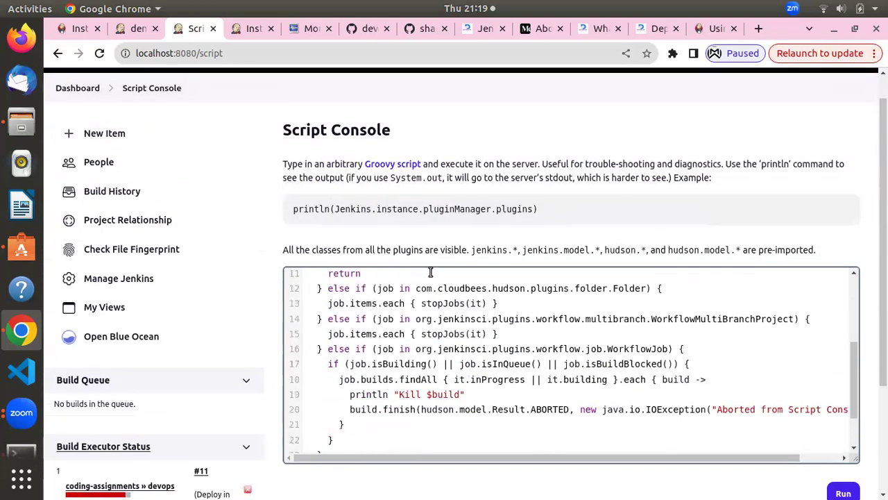
scroll(582, 362, down, 2)
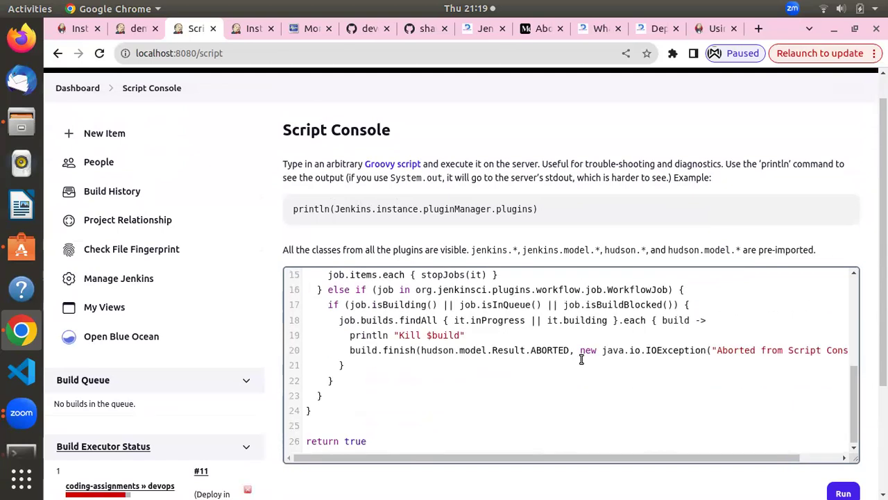
scroll(192, 431, down, 5)
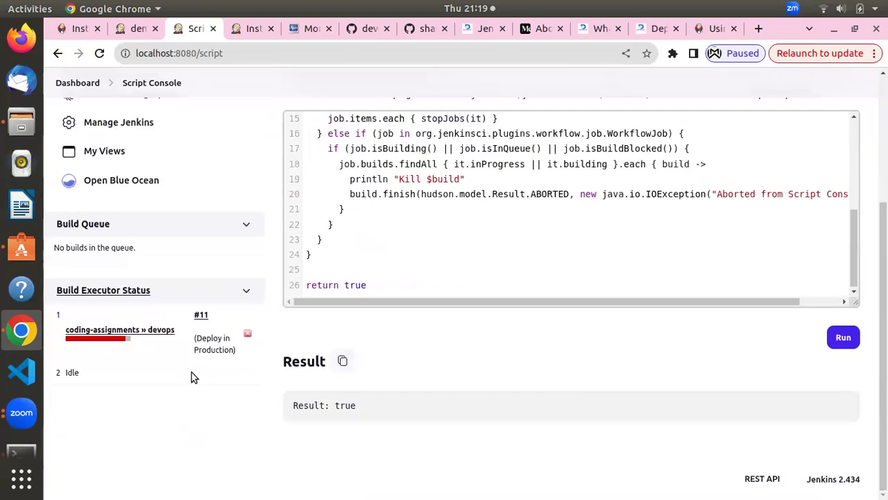
click(88, 331)
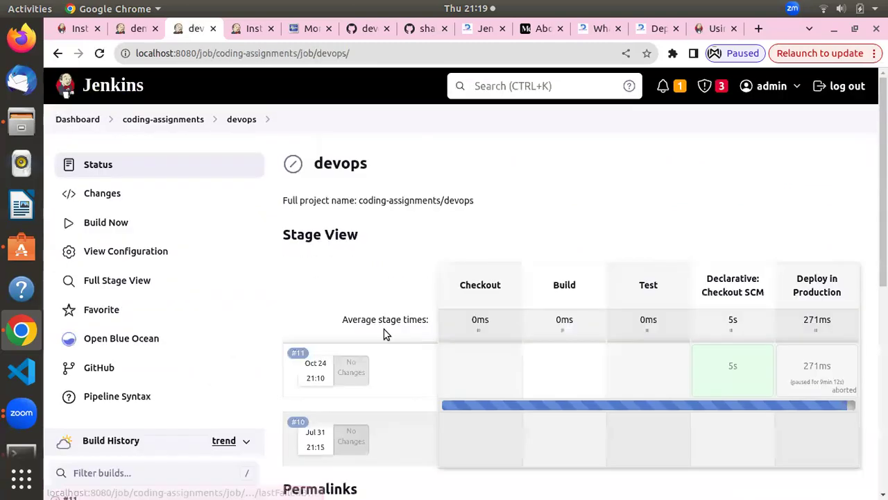
Check build #11's console output ends with Finished: ABORTED
scroll(246, 281, down, 12)
scroll(219, 278, up, 5)
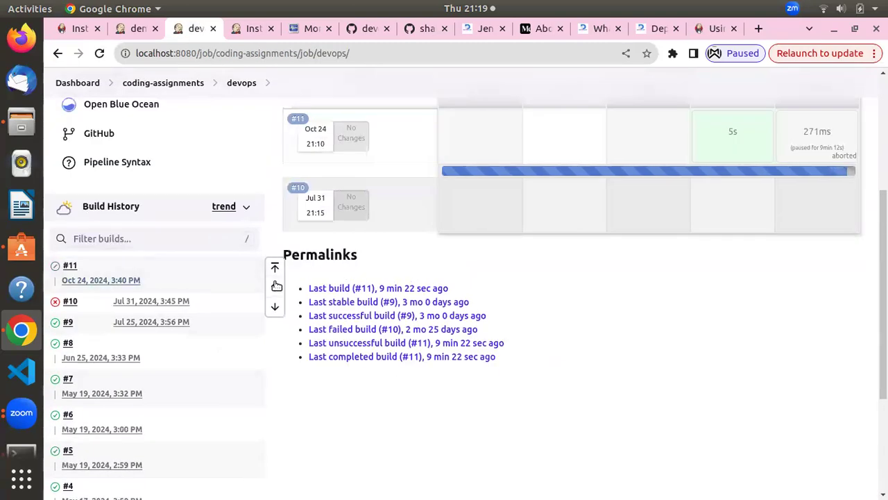
scroll(276, 286, up, 2)
click(55, 346)
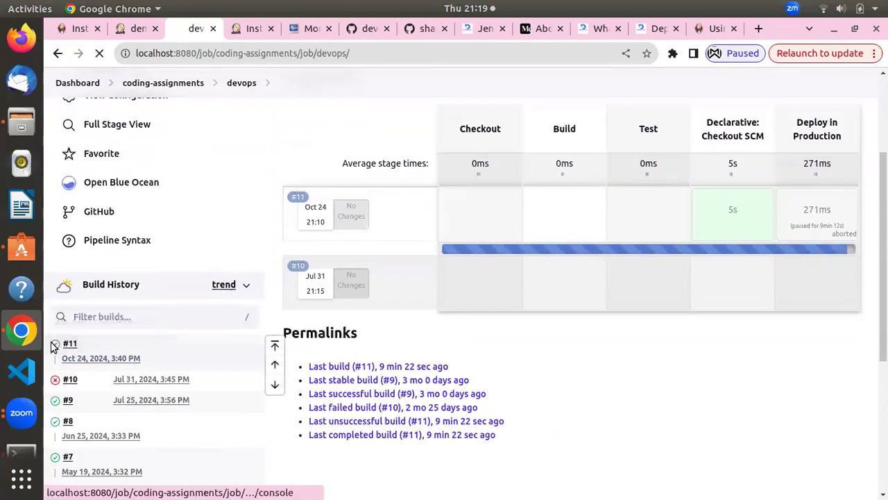
scroll(418, 279, down, 10)
scroll(417, 278, down, 10)
scroll(417, 277, down, 10)
scroll(366, 393, down, 10)
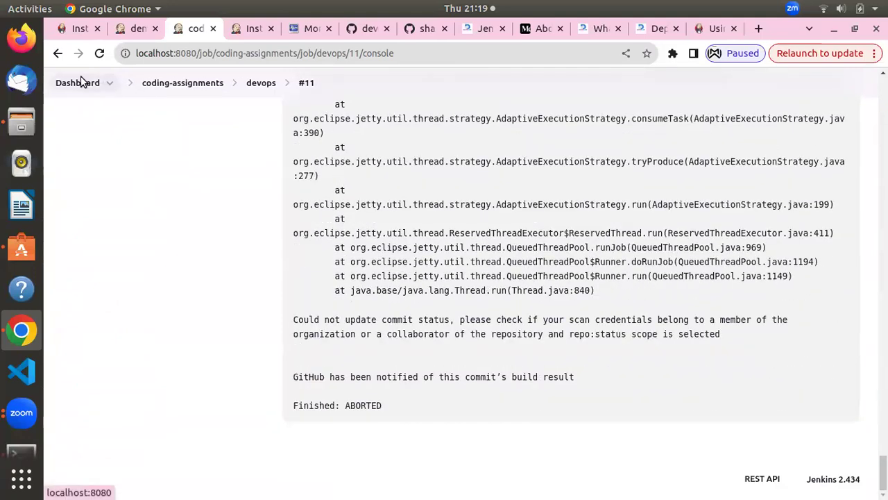
Go back to the Jenkins dashboard, then return to the Medium abort-builds article
click(86, 82)
scroll(251, 237, down, 3)
scroll(251, 237, up, 4)
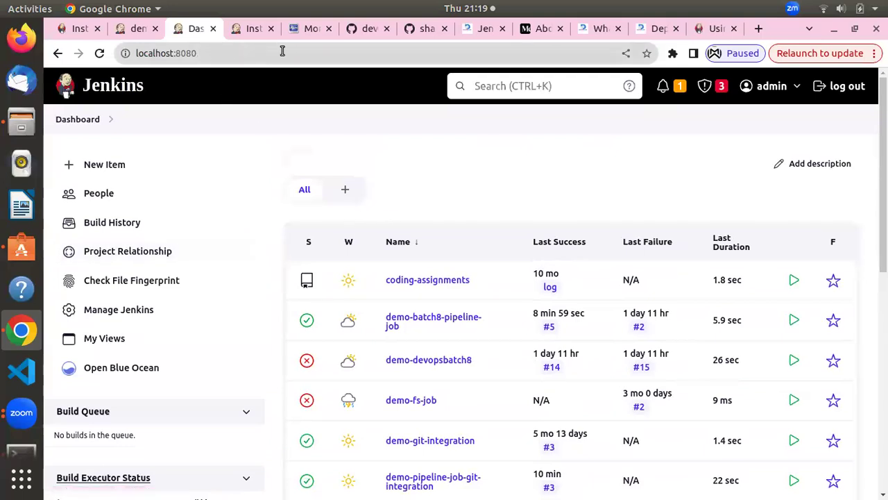
click(536, 30)
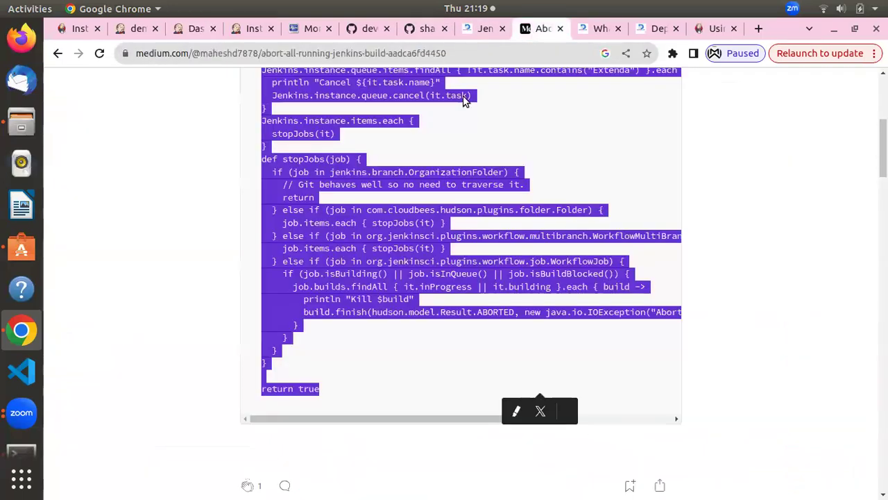
Open the author's 'Kill jobs which are in queue in Jenkins' article from their Medium profile
click(58, 54)
click(57, 54)
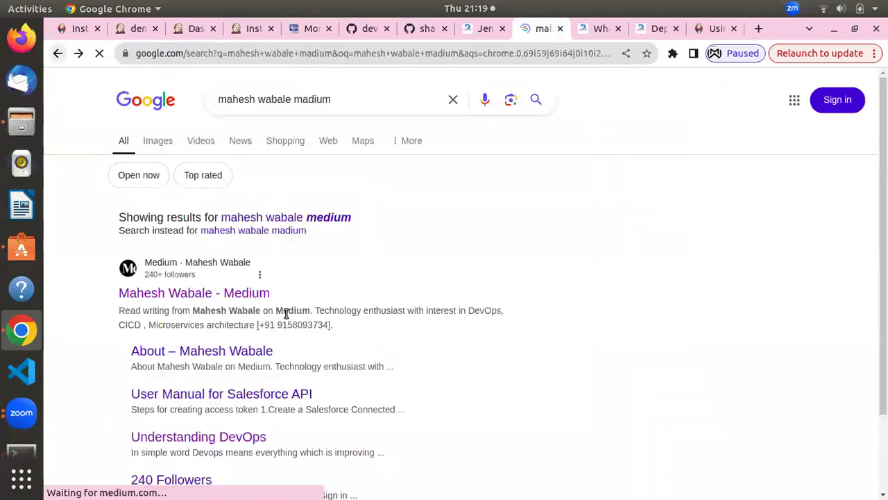
click(247, 293)
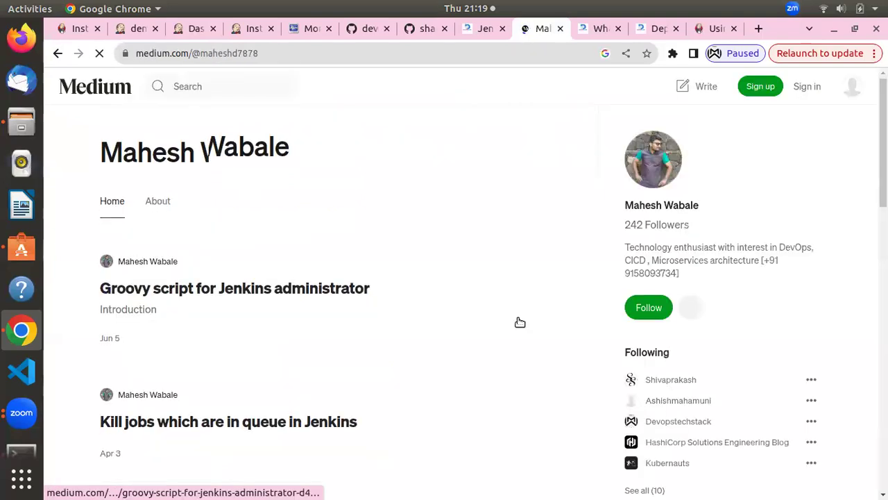
scroll(308, 294, down, 4)
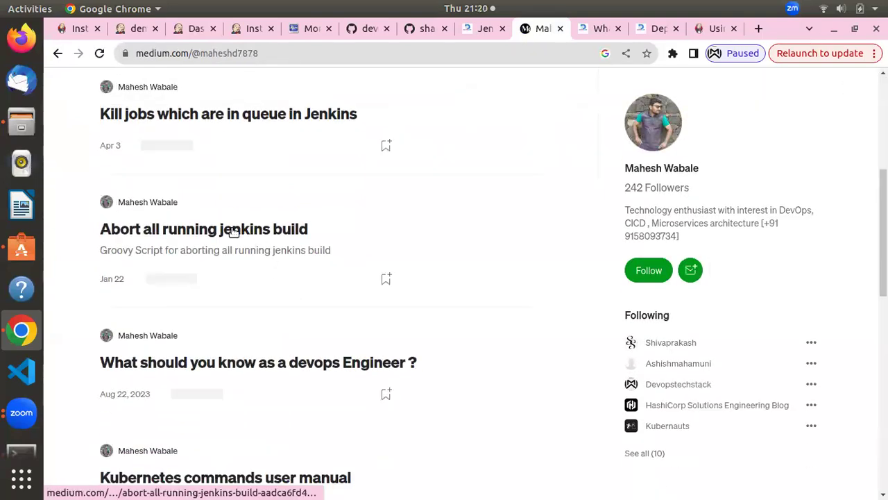
click(161, 114)
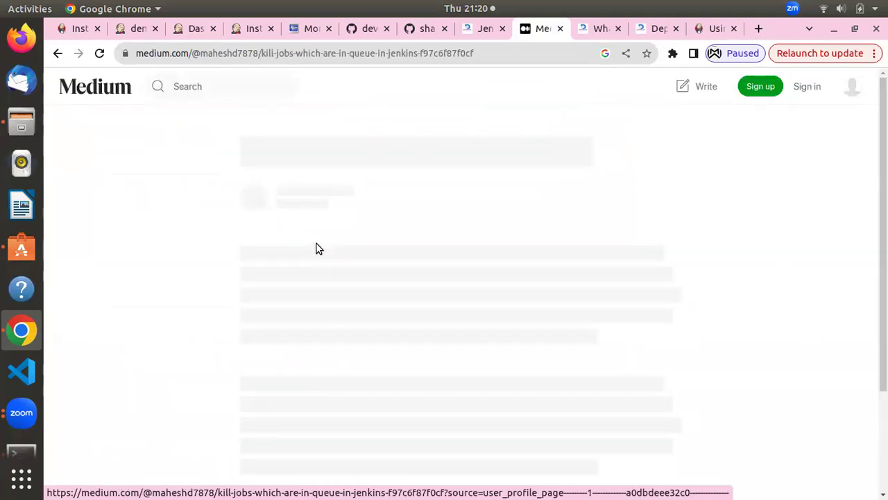
scroll(318, 264, down, 3)
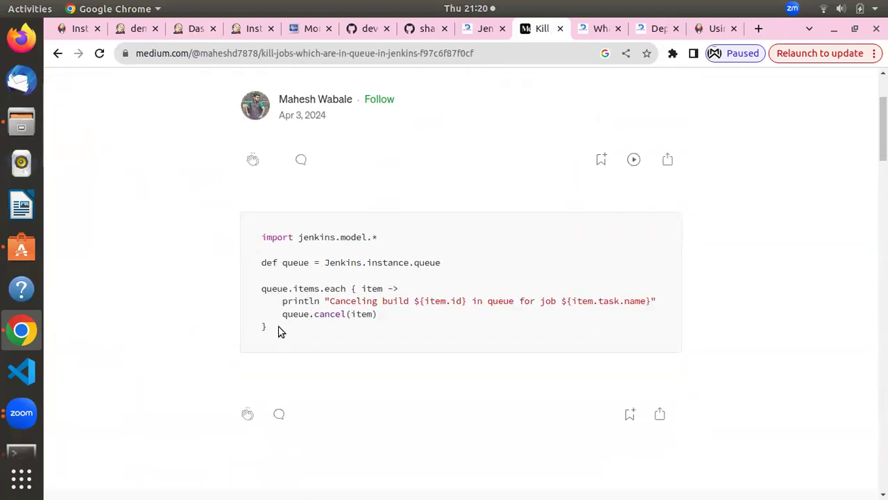
scroll(286, 323, up, 1)
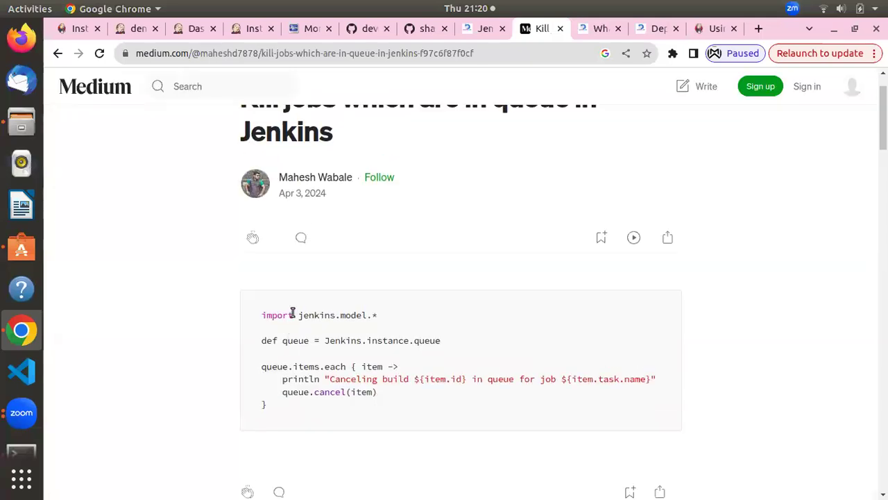
scroll(262, 315, up, 1)
Select the article's queue.cancel(item) Groovy script, then switch to the Jenkins console tab
drag(295, 361, 293, 460)
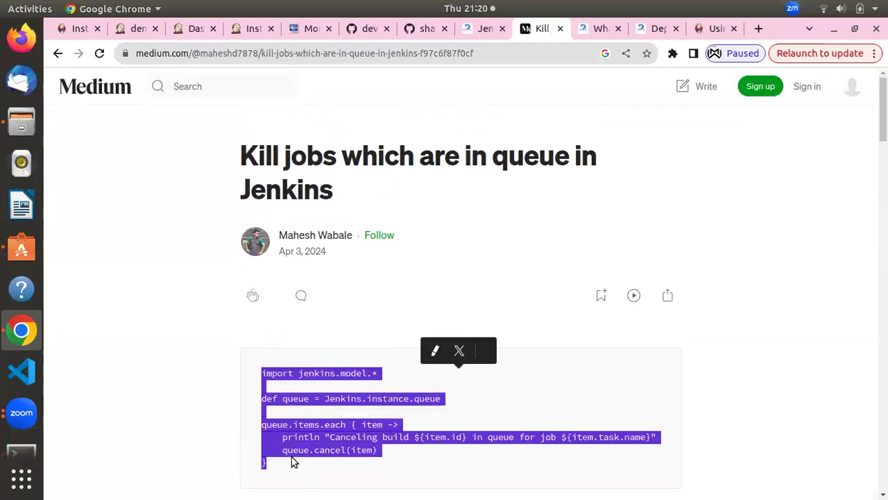
right_click(323, 420)
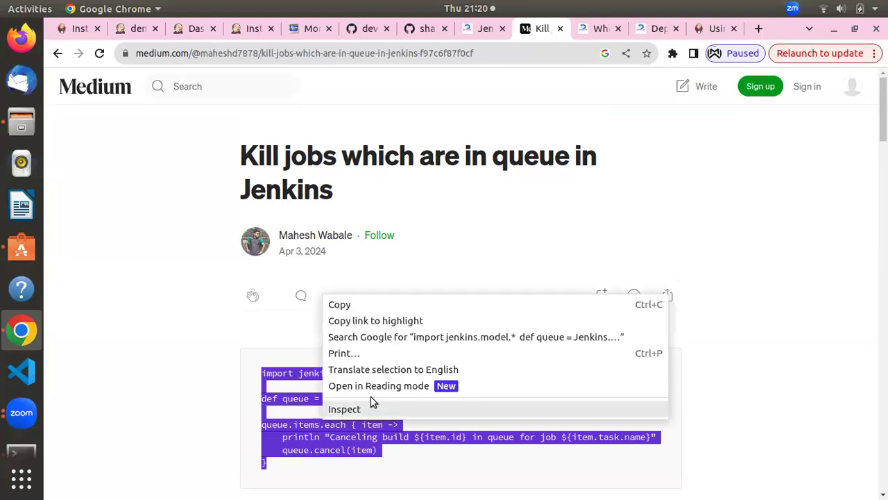
click(186, 27)
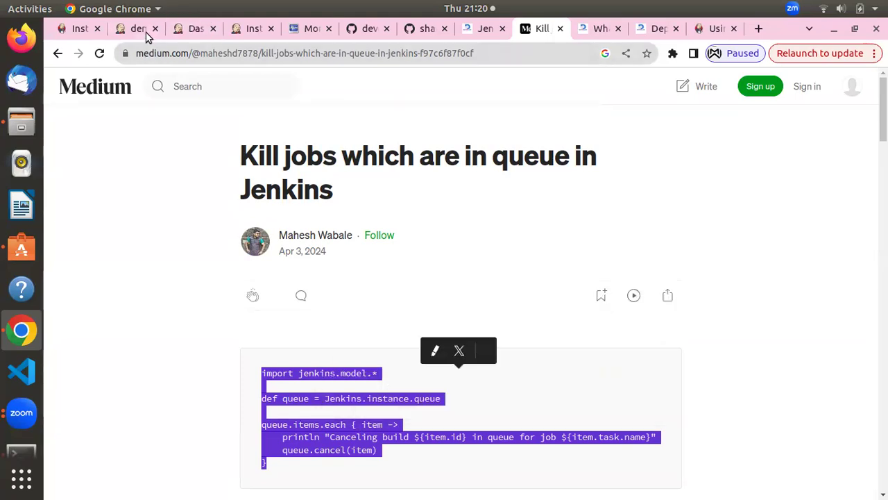
click(146, 32)
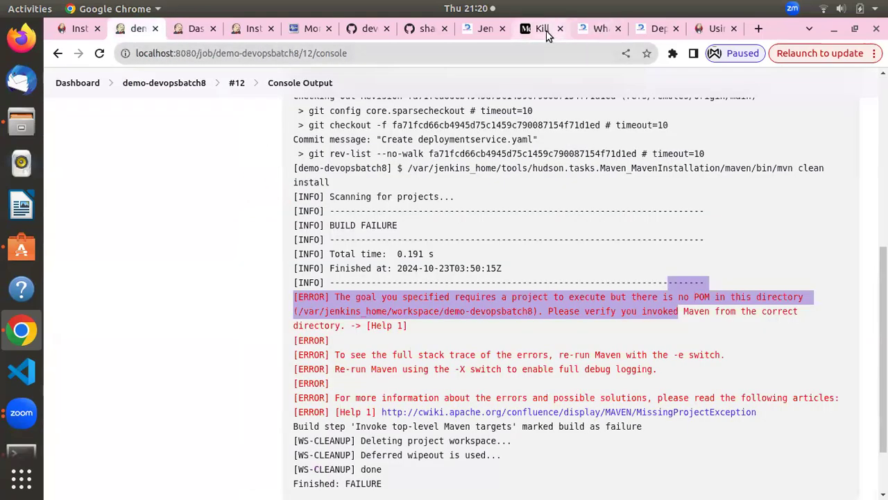
Go from the Kill jobs article back to the author's profile and scroll through their posts
click(547, 33)
scroll(307, 198, down, 5)
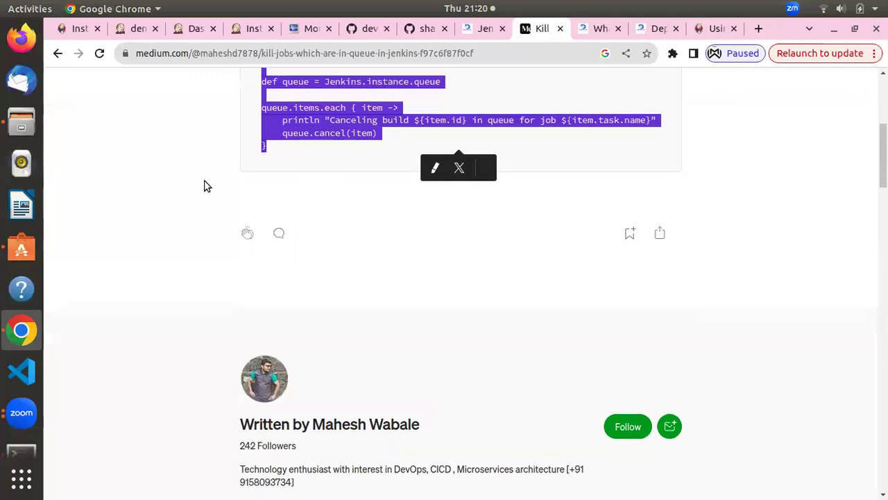
scroll(204, 186, down, 3)
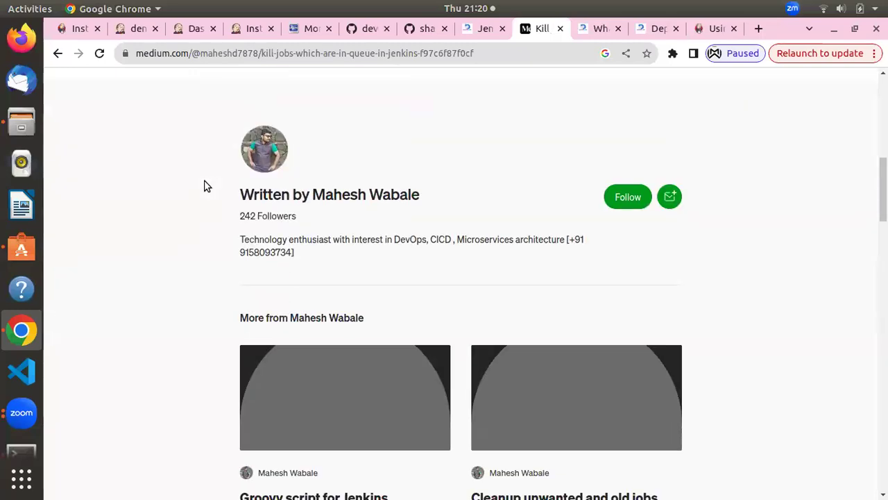
click(57, 53)
scroll(295, 236, down, 2)
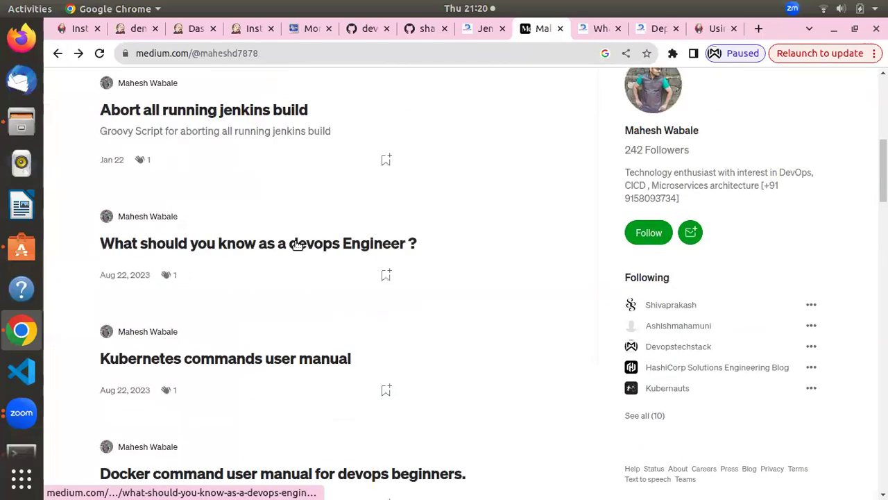
scroll(297, 244, down, 7)
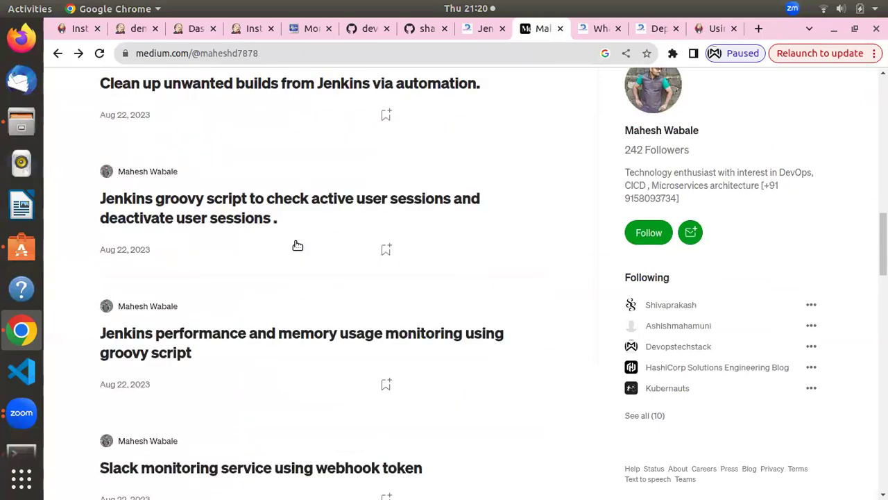
scroll(297, 245, down, 3)
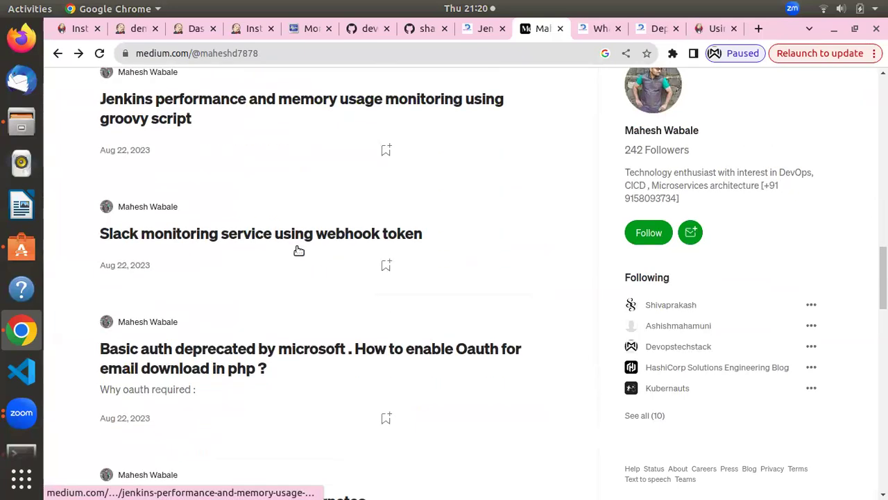
scroll(298, 250, down, 4)
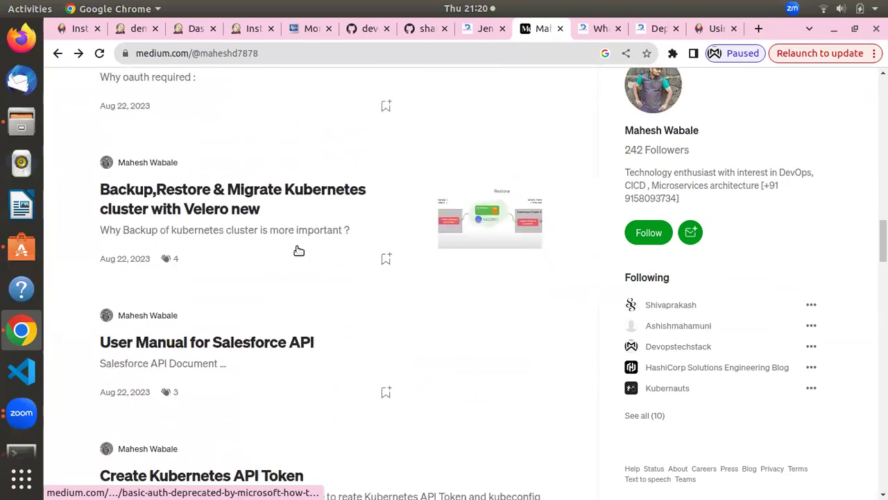
scroll(299, 250, up, 5)
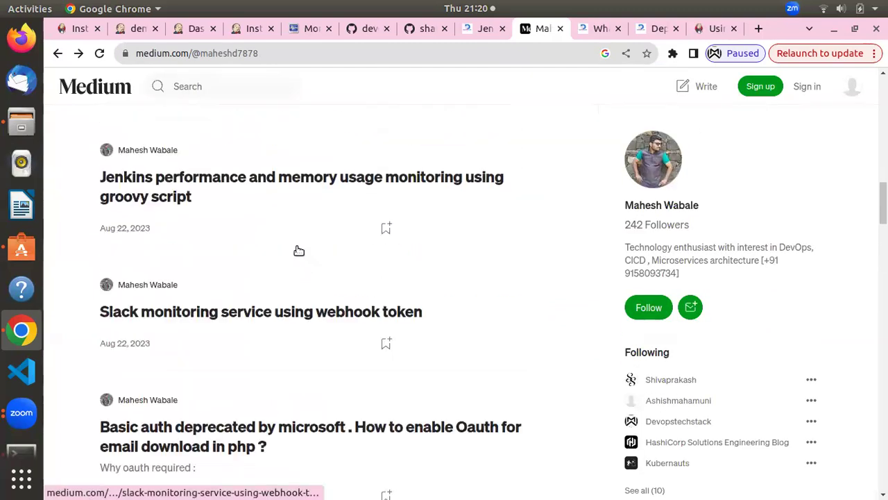
Open the Jenkins performance monitoring article, then return to the author's post list
click(286, 183)
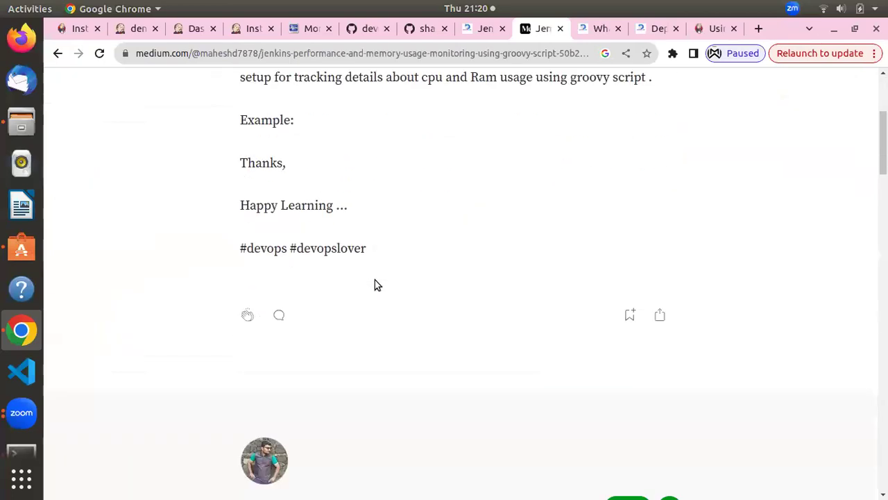
click(59, 55)
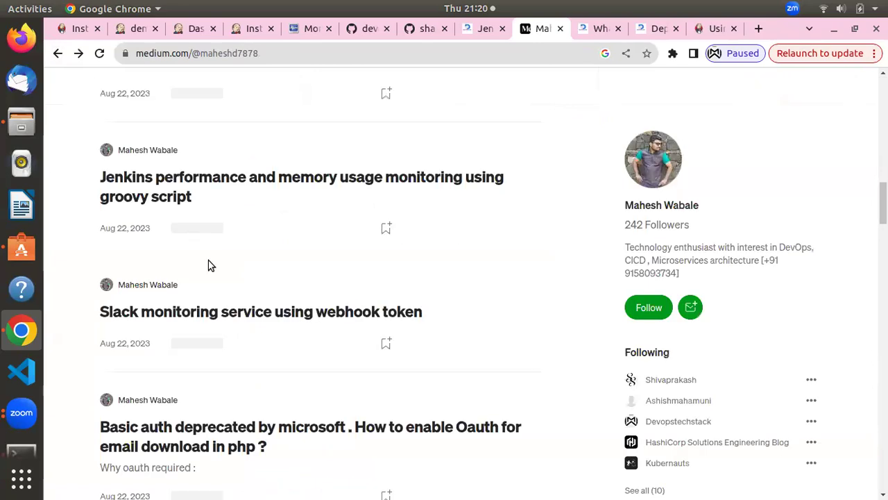
scroll(210, 266, down, 2)
scroll(210, 266, up, 10)
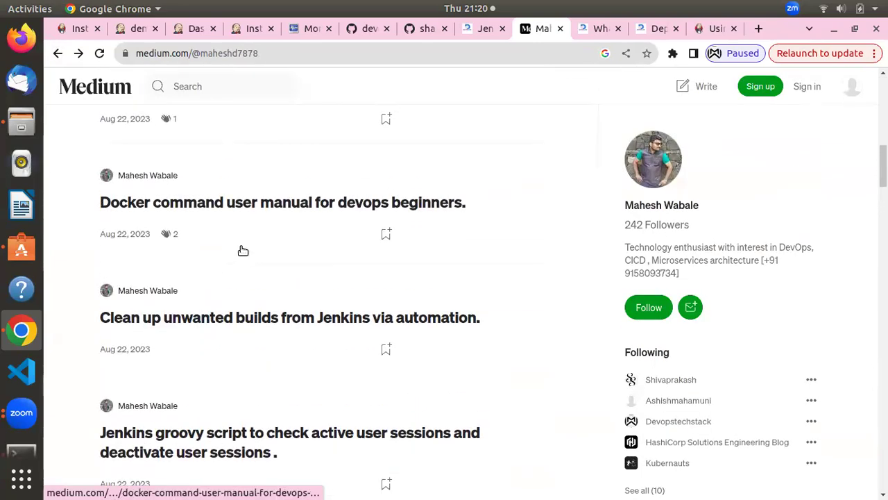
scroll(242, 250, up, 5)
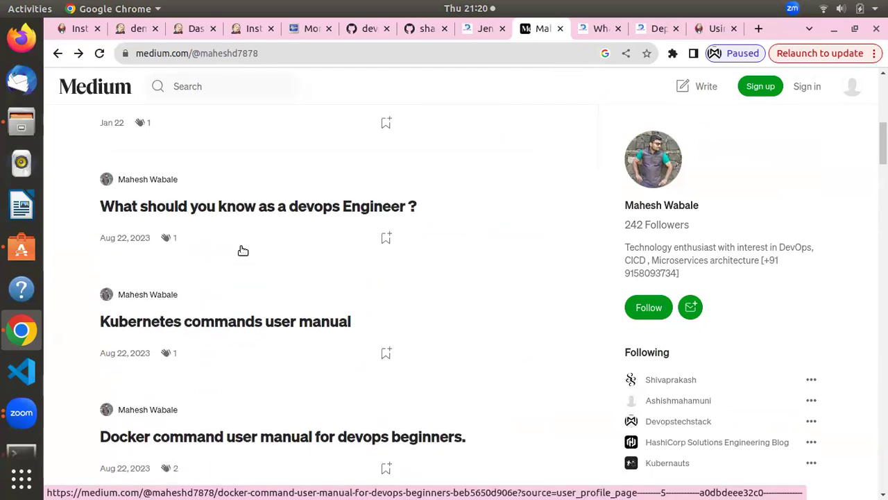
scroll(240, 251, up, 3)
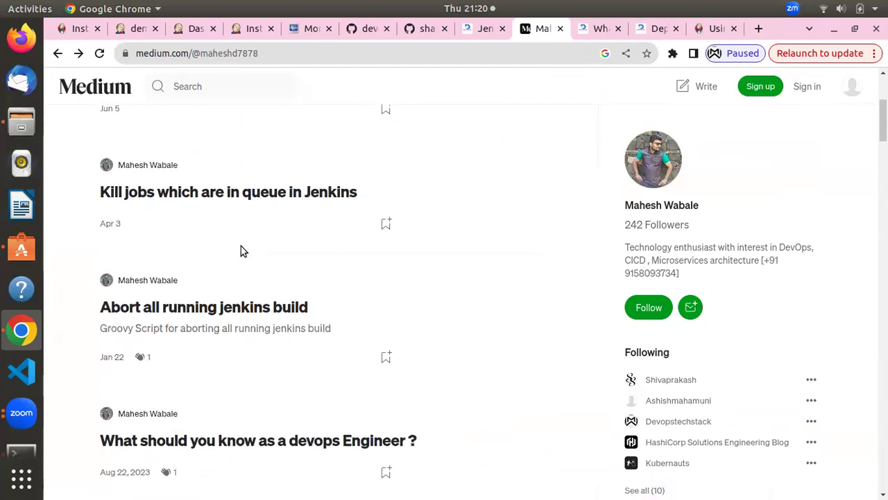
Reopen the Kill jobs in queue article, then return to the profile's top
click(222, 193)
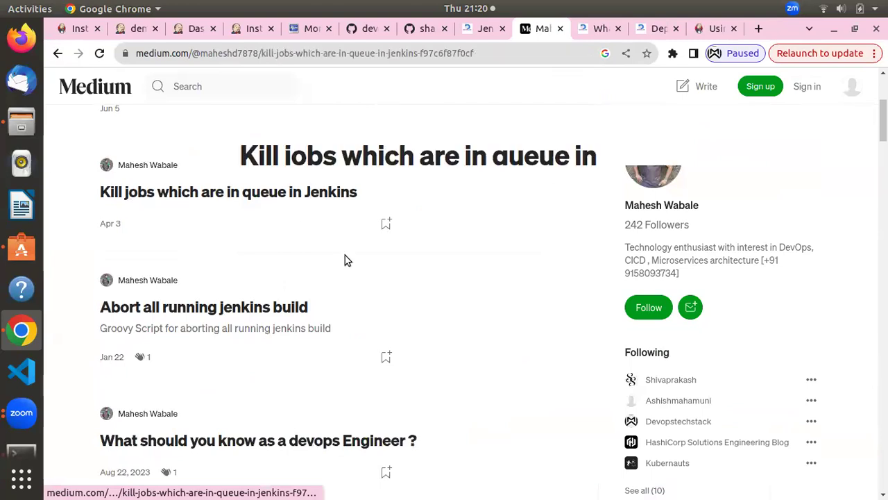
scroll(341, 252, down, 3)
scroll(340, 252, up, 1)
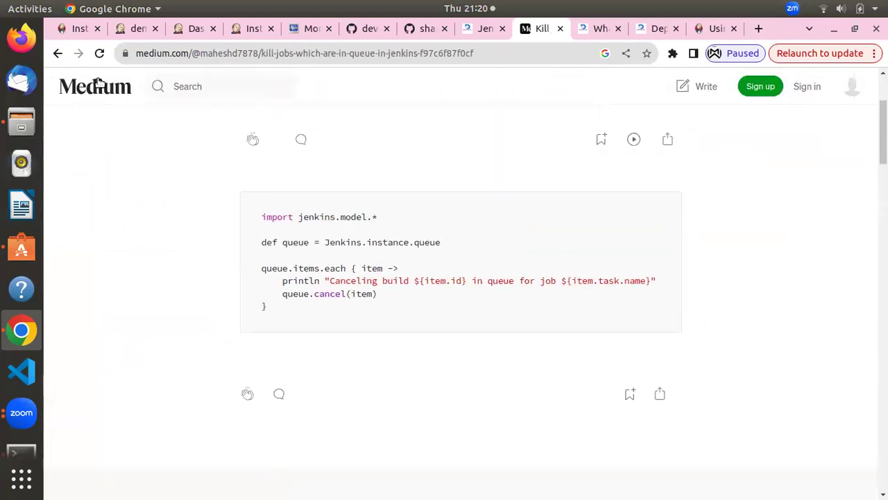
click(59, 54)
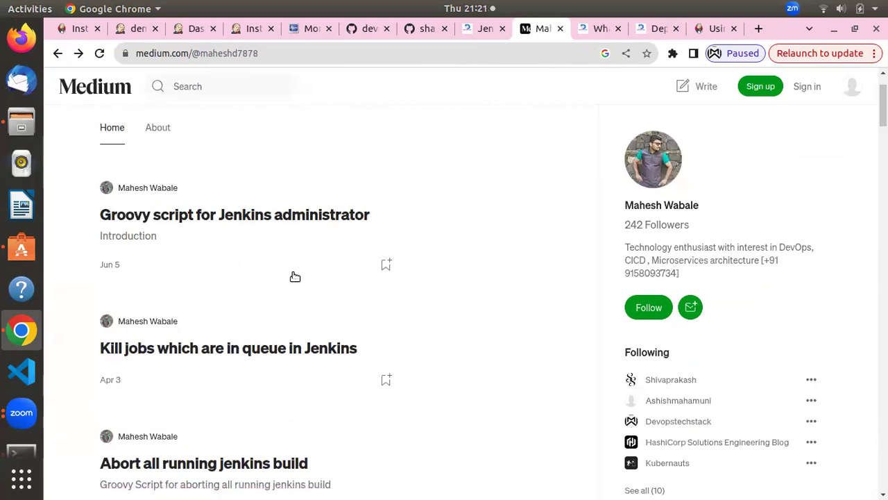
scroll(291, 271, up, 2)
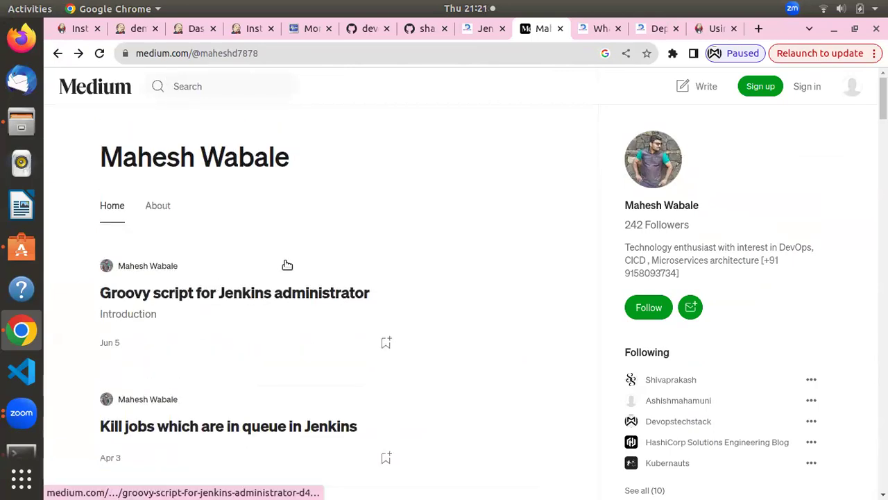
Open 'Groovy script for Jenkins administrator' and read its Key Features list and println 'Hello, Jenkins!' example
click(234, 299)
scroll(329, 293, down, 3)
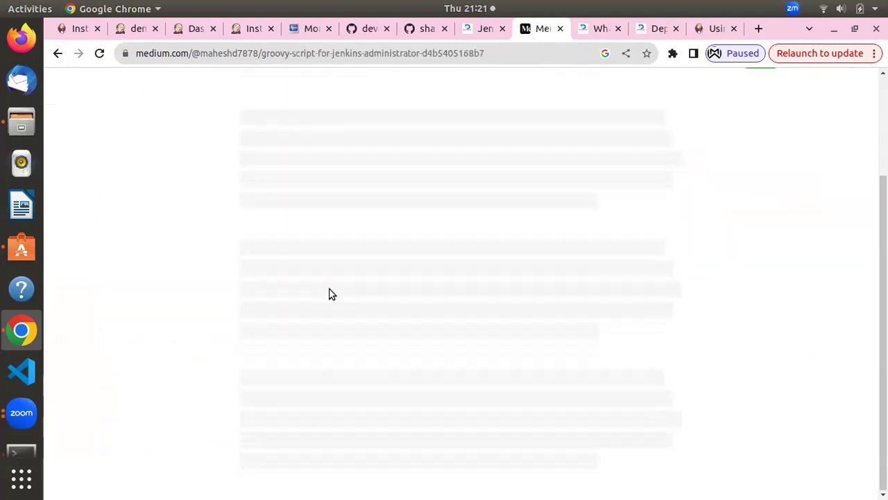
scroll(378, 283, down, 12)
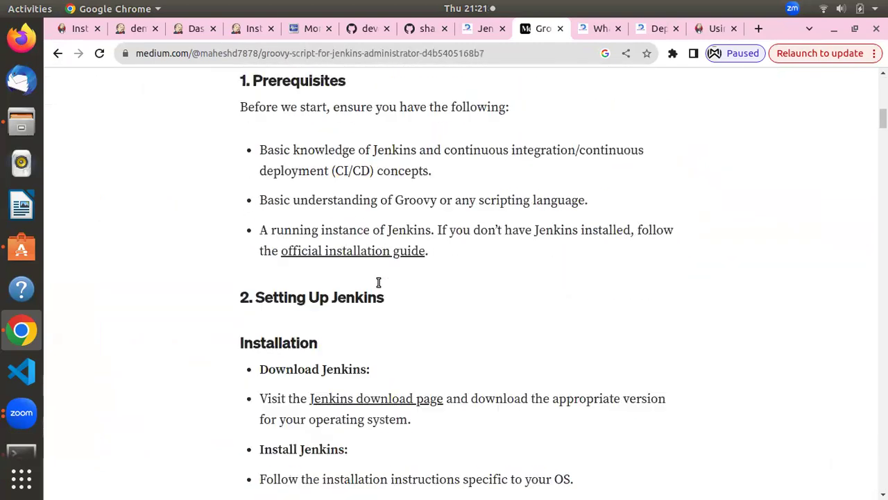
scroll(378, 286, down, 10)
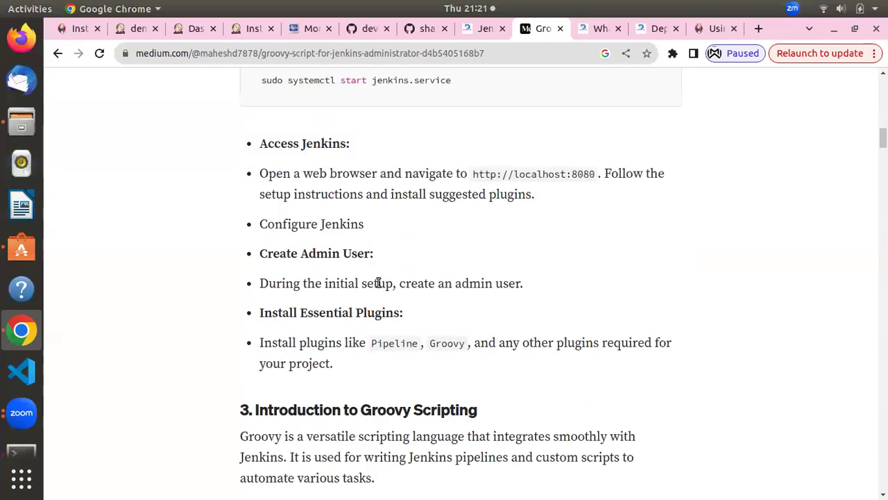
scroll(378, 282, down, 7)
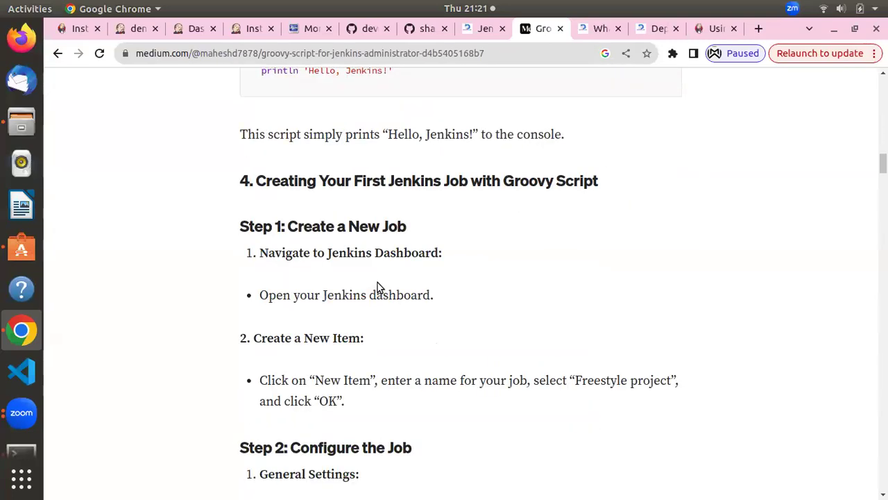
scroll(378, 283, down, 5)
scroll(378, 284, down, 10)
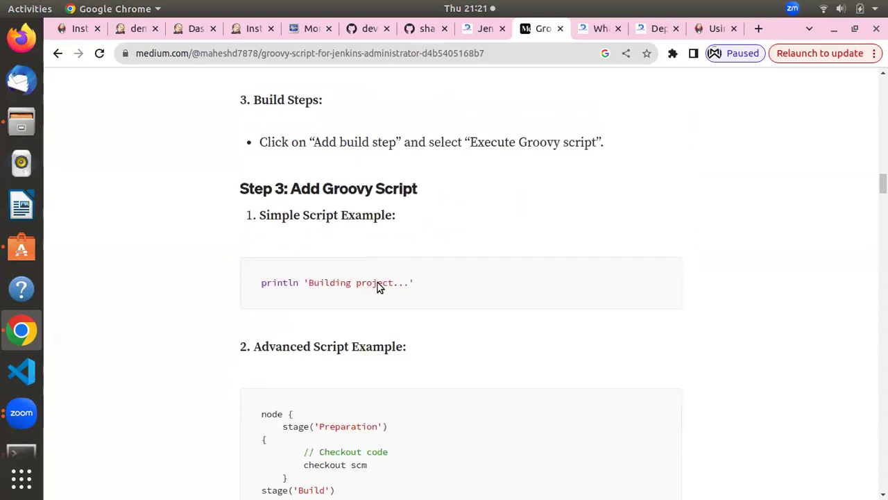
scroll(378, 282, down, 12)
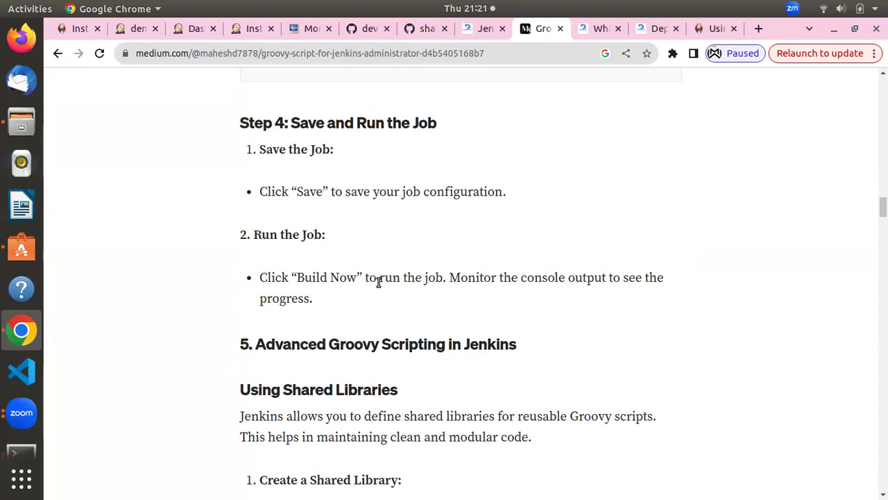
scroll(379, 283, up, 6)
scroll(379, 282, up, 15)
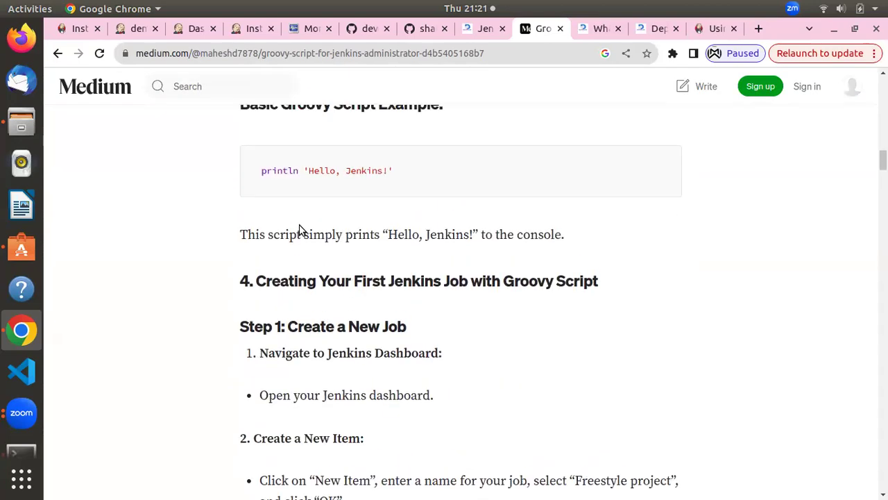
scroll(298, 225, up, 3)
scroll(326, 248, down, 5)
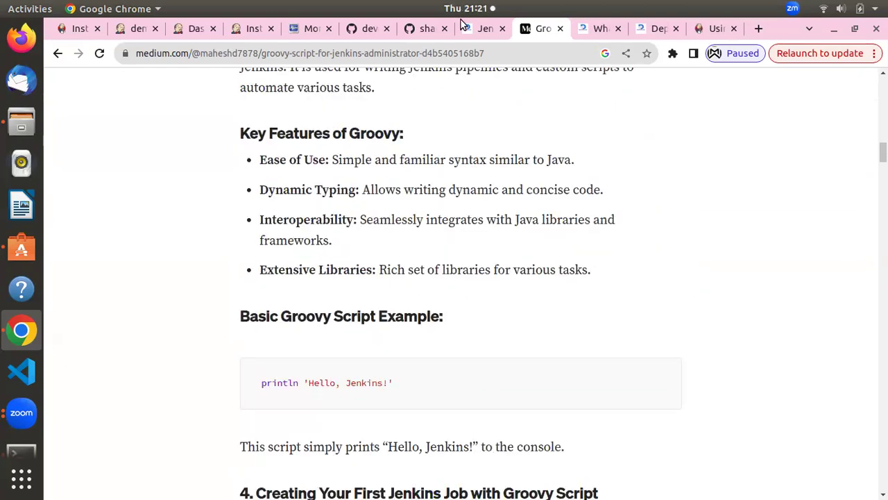
click(178, 28)
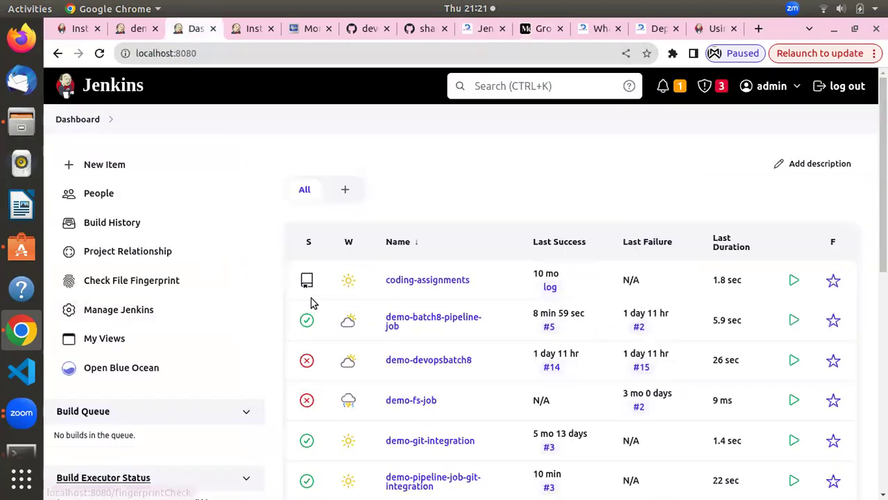
scroll(311, 303, down, 3)
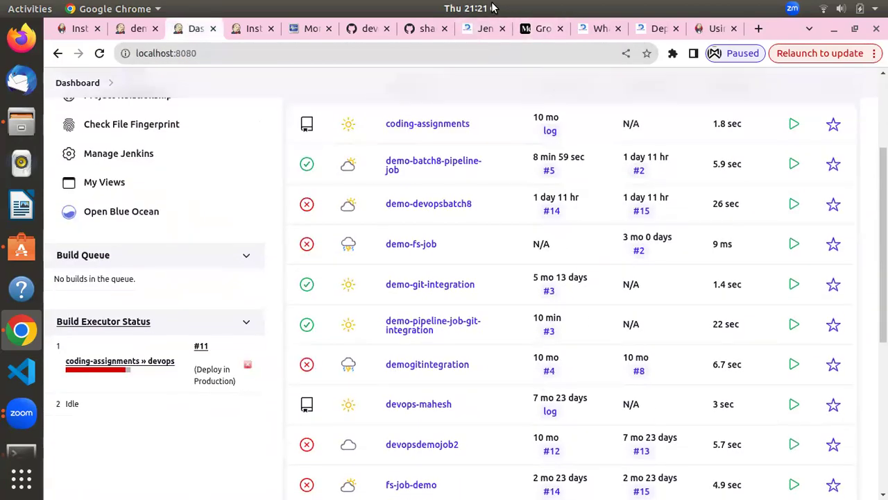
click(479, 8)
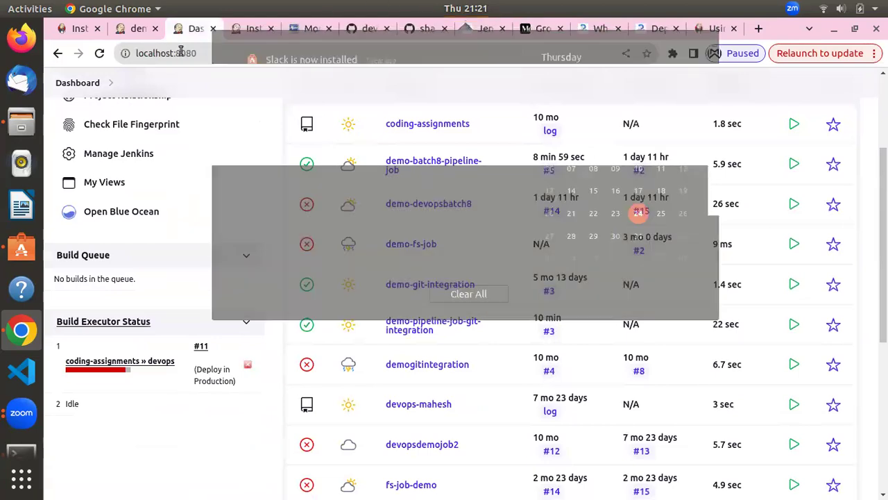
click(538, 30)
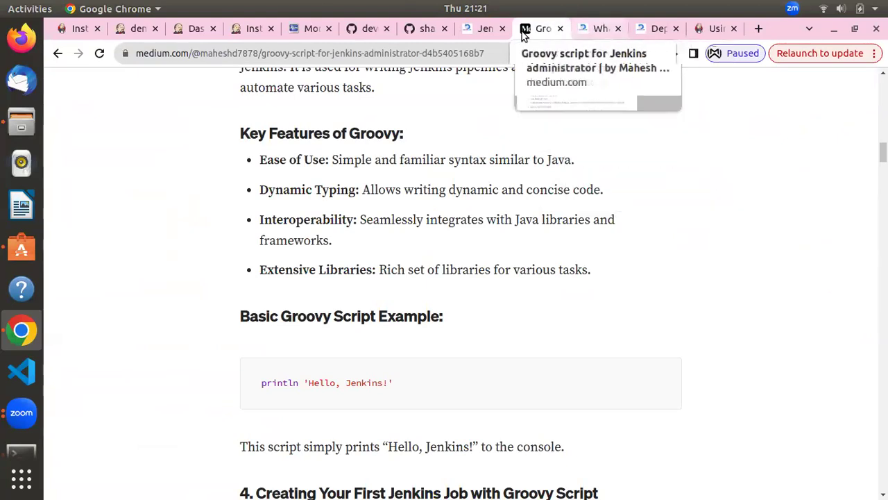
click(242, 29)
click(198, 31)
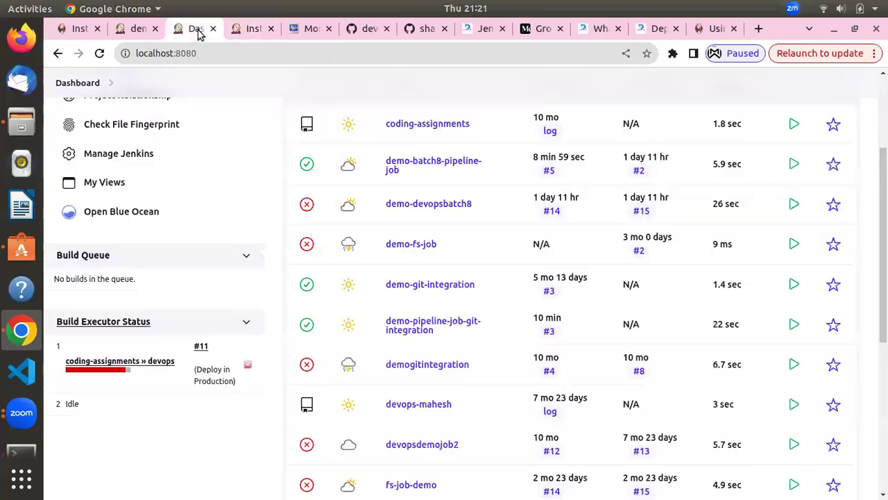
click(143, 31)
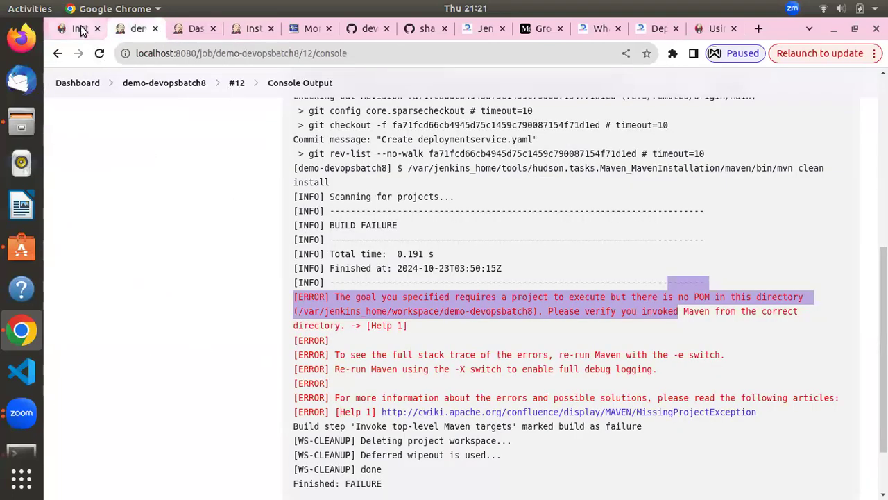
click(81, 30)
click(527, 36)
scroll(444, 340, up, 10)
scroll(444, 340, up, 10)
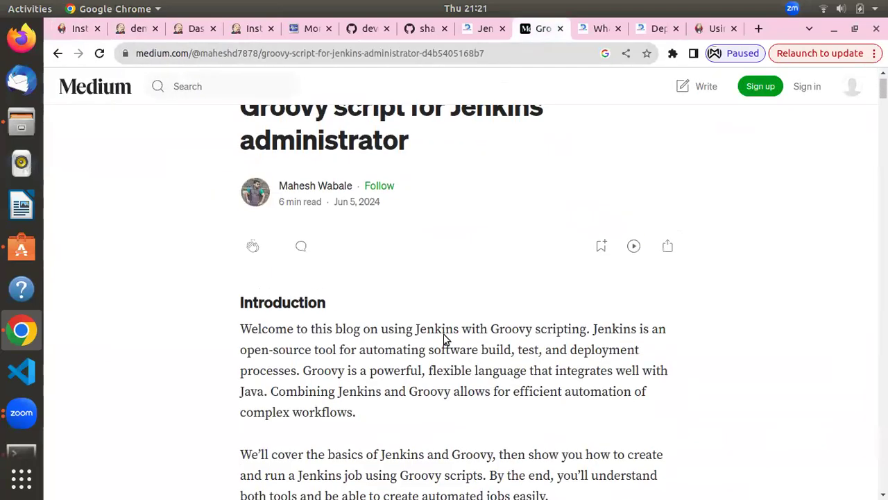
Select the 'Retrieve Jenkins Version' code block in the article, then go back to the Jenkins dashboard
scroll(374, 329, down, 5)
scroll(369, 336, down, 15)
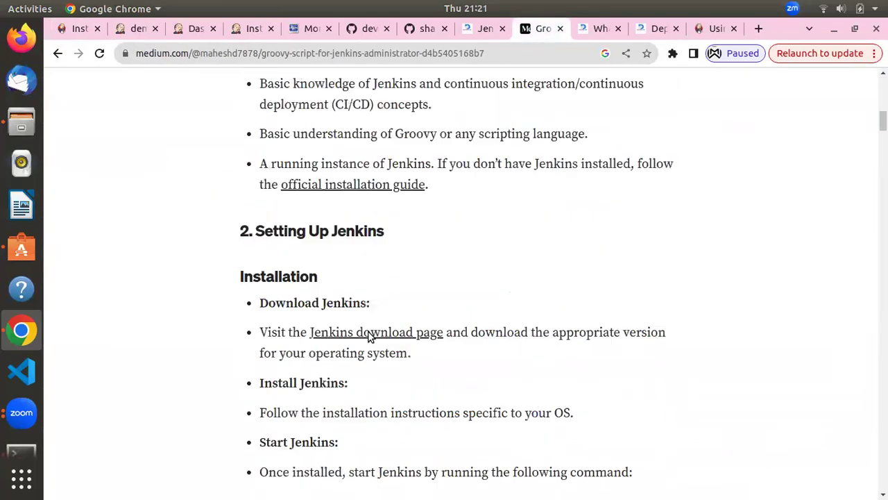
scroll(369, 333, down, 20)
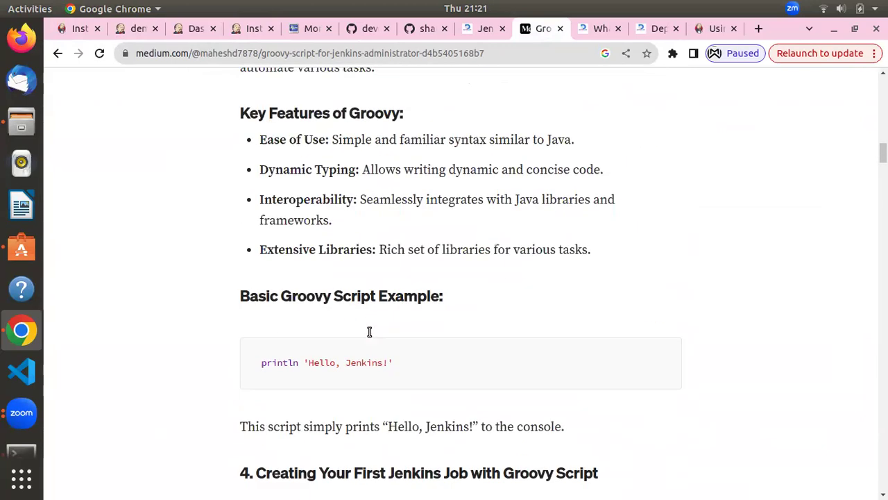
scroll(369, 335, down, 8)
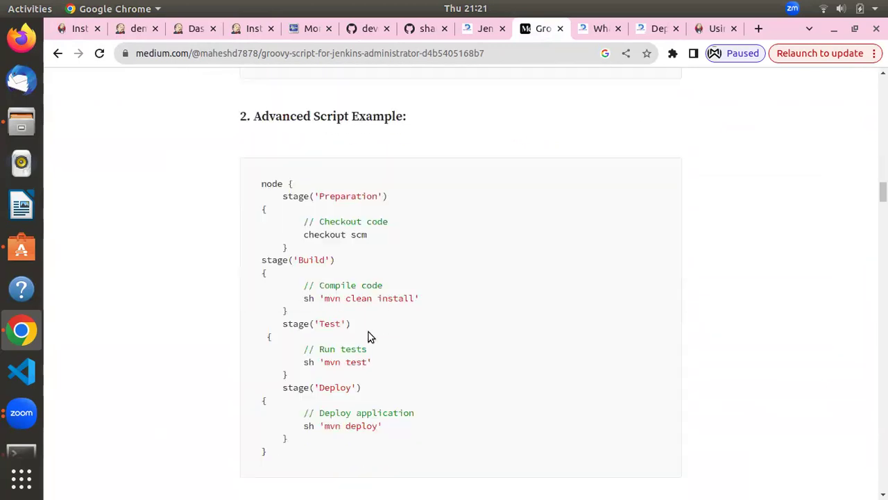
scroll(370, 333, down, 4)
scroll(368, 333, up, 5)
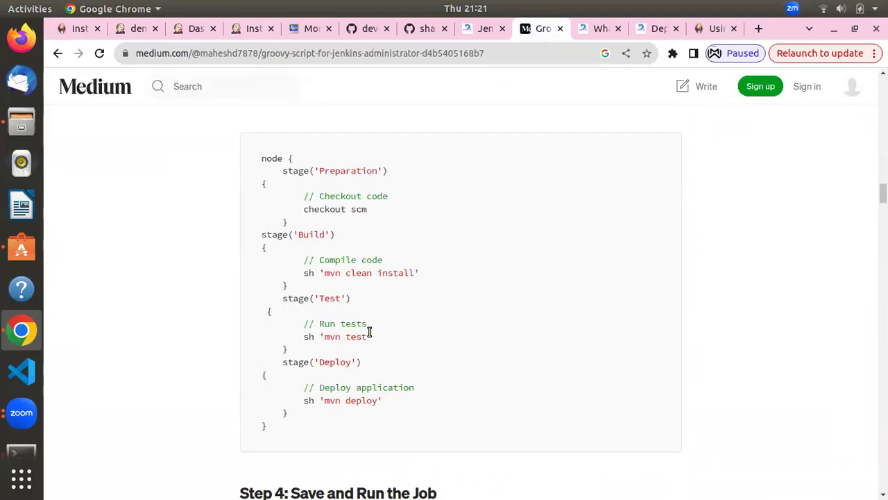
scroll(312, 263, down, 20)
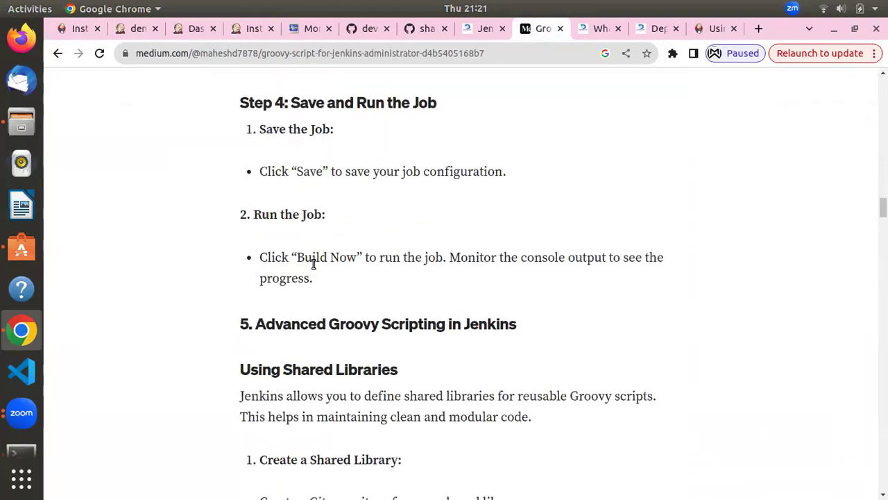
scroll(313, 264, down, 20)
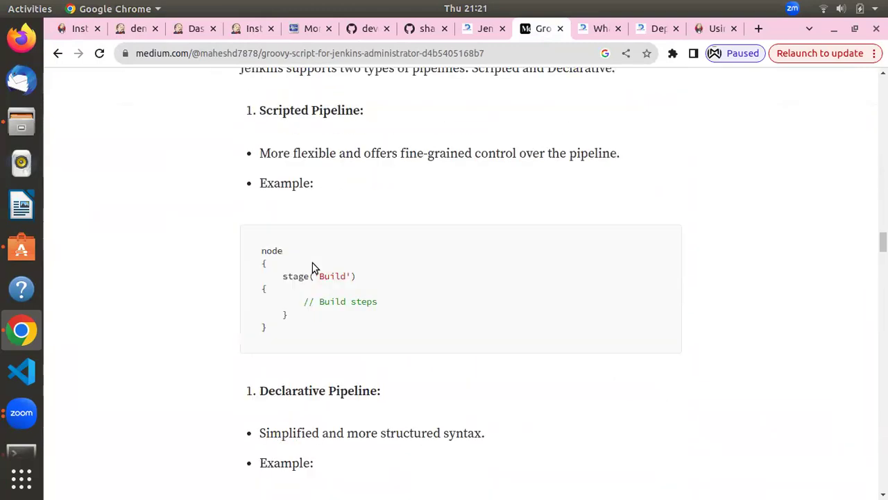
scroll(313, 264, down, 20)
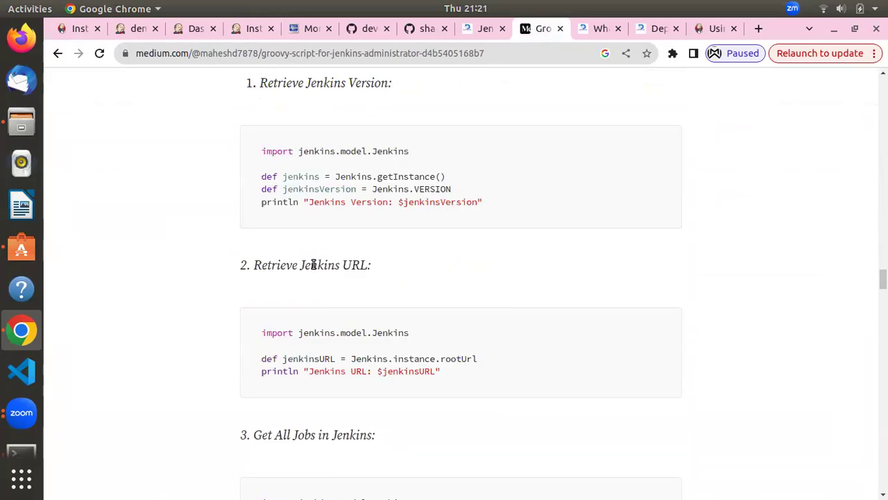
scroll(312, 263, up, 15)
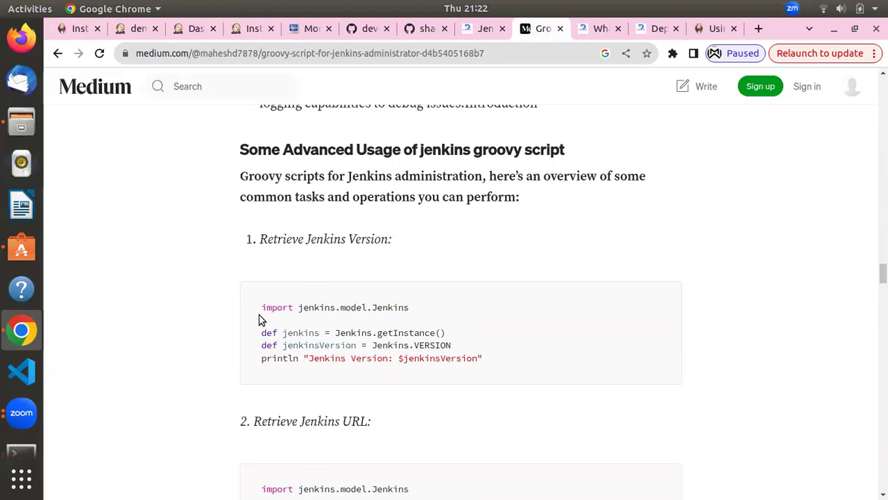
drag(264, 308, 512, 375)
key(ctrl+c)
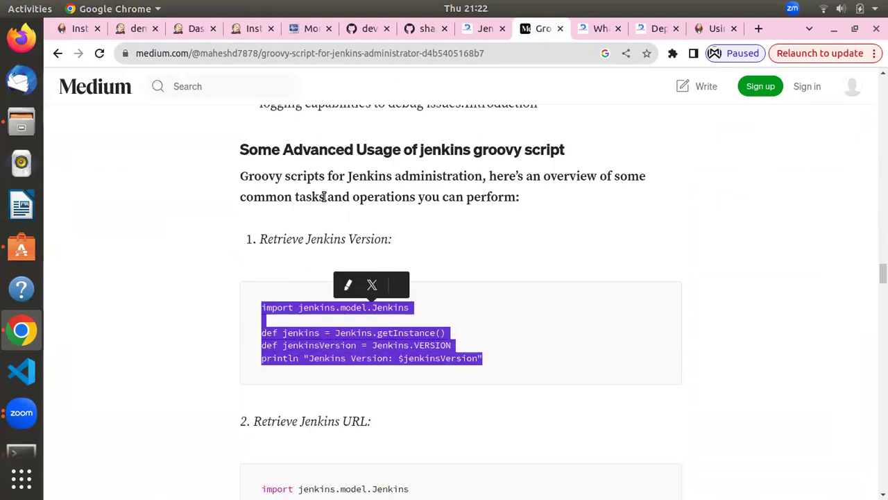
click(182, 29)
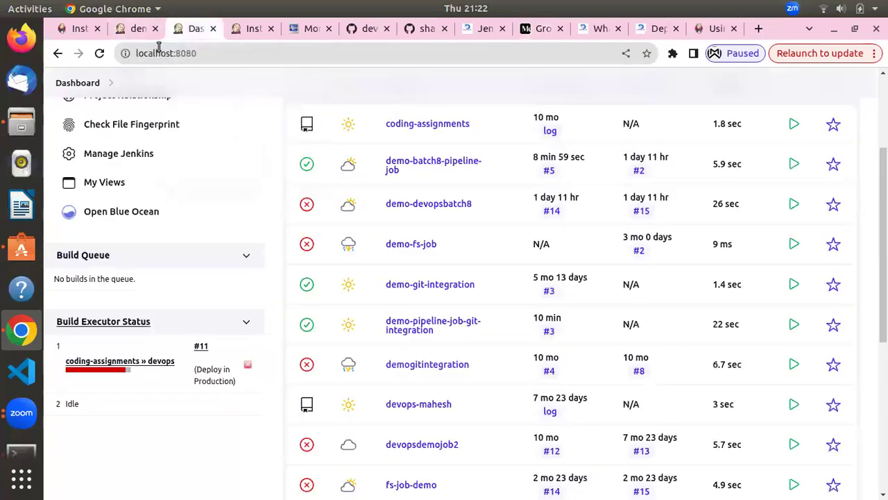
Open the Jenkins Script Console by appending /script to the localhost:8080 dashboard address
click(122, 29)
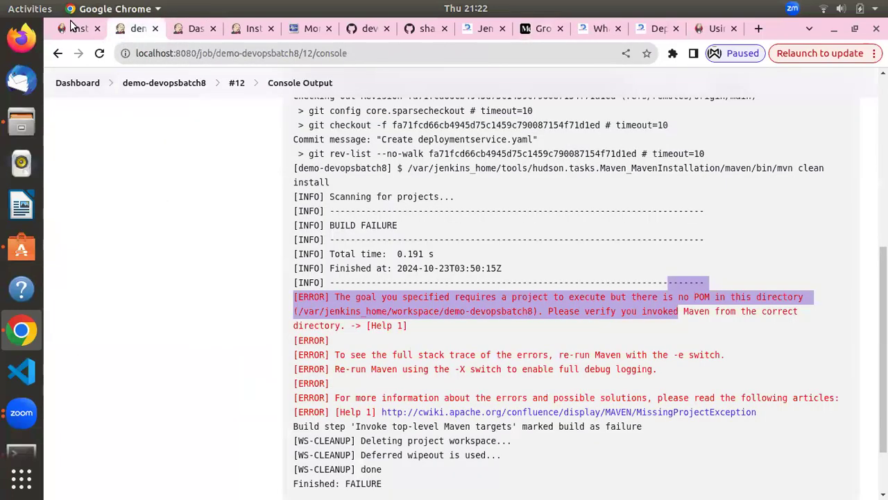
click(73, 27)
click(186, 34)
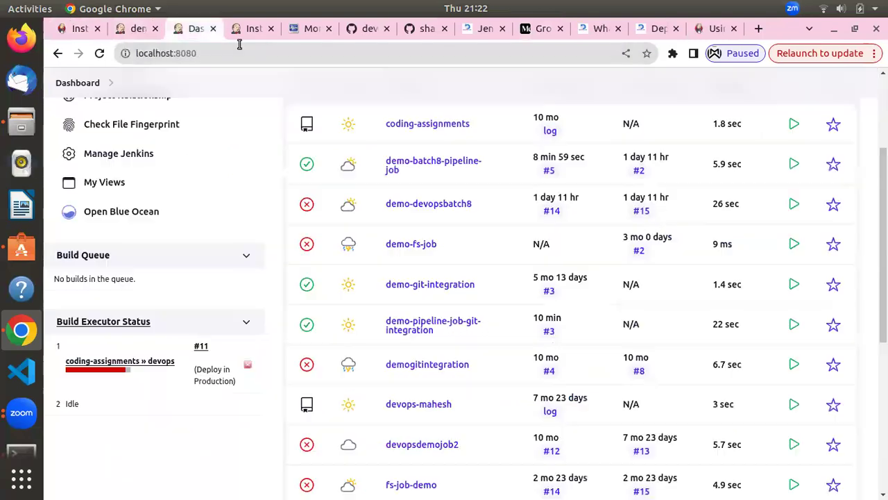
click(242, 34)
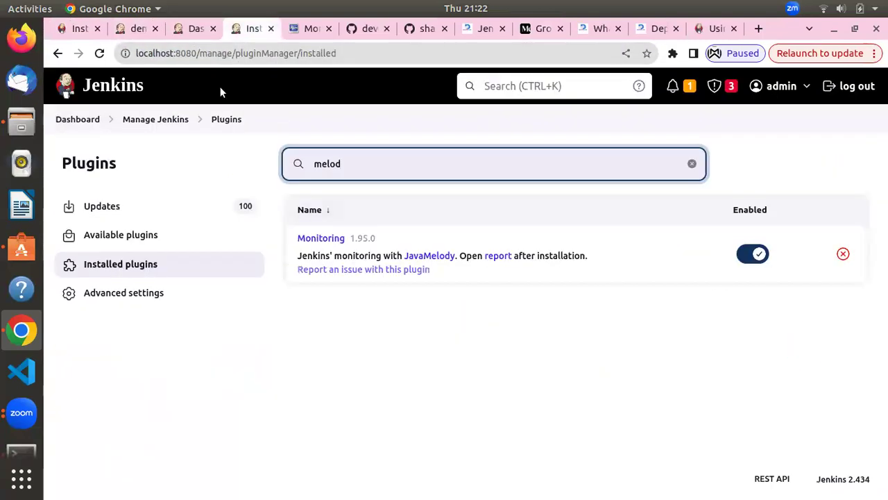
click(202, 38)
click(201, 51)
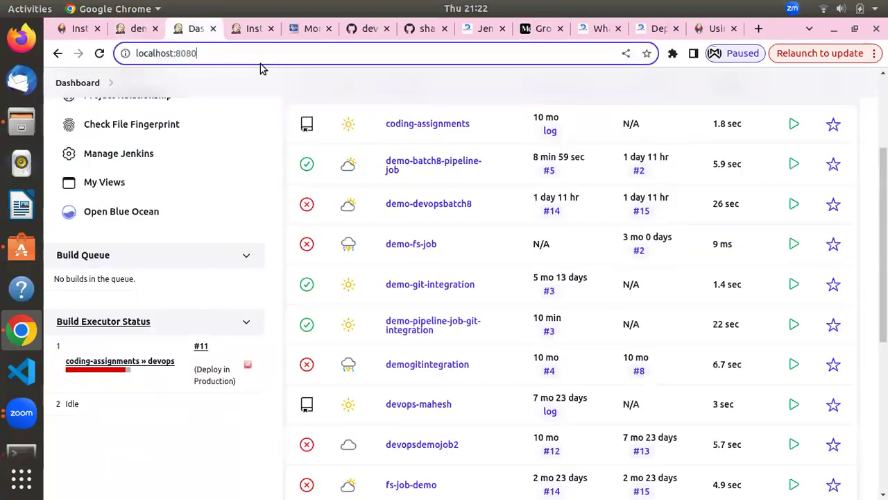
text(/script)
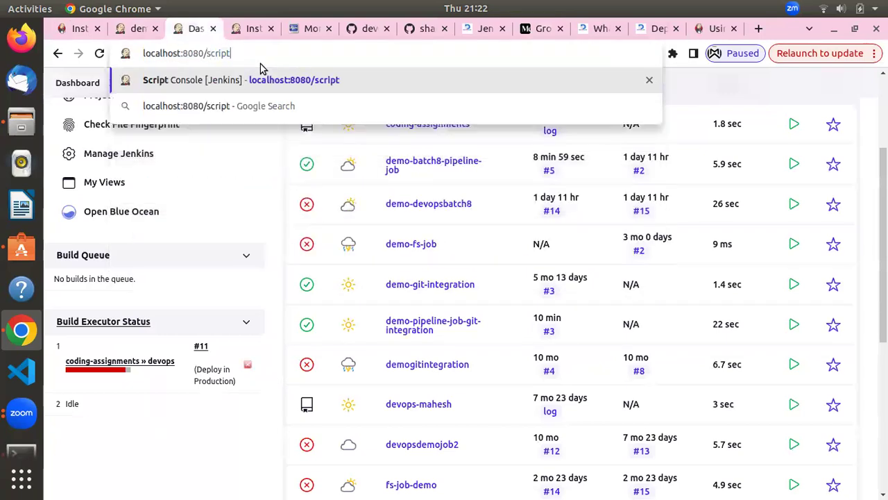
key(Return)
Paste and run the Retrieve Jenkins Version script, returning Jenkins Version: 2.434
click(363, 338)
key(ctrl+v)
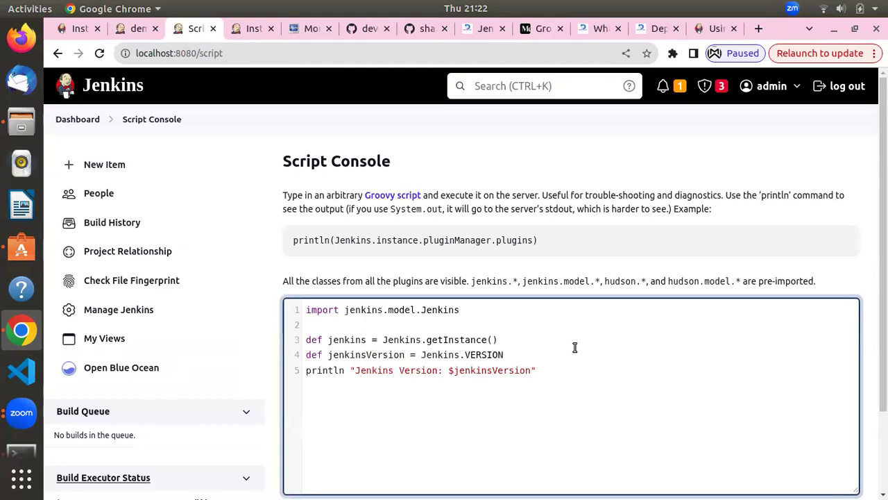
scroll(575, 347, down, 3)
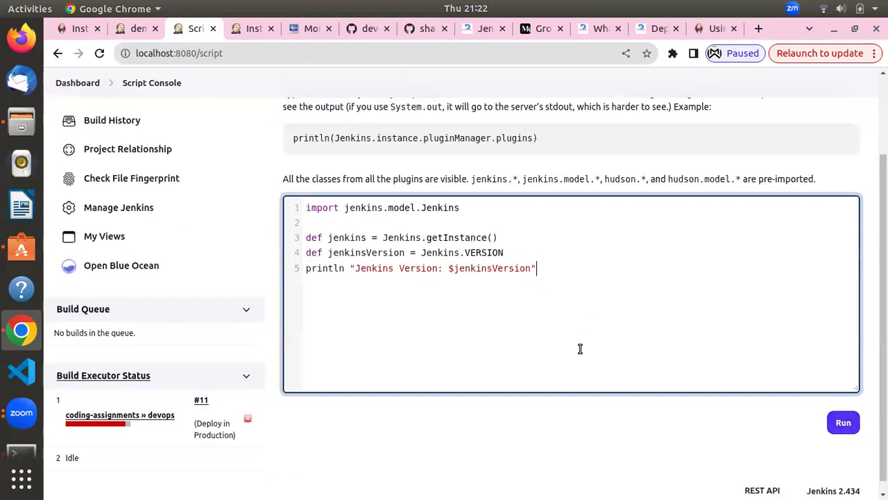
click(833, 427)
scroll(684, 418, down, 5)
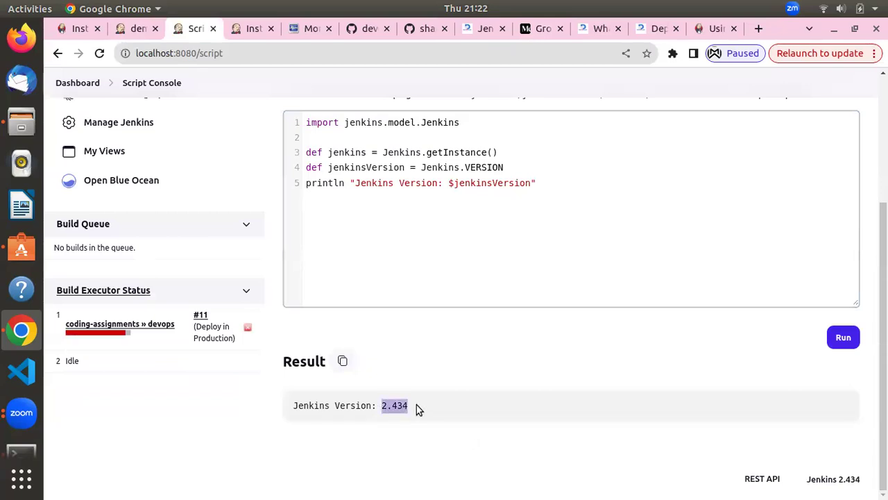
Select the Retrieve Jenkins URL example code in the Medium Groovy article
click(530, 32)
scroll(382, 293, down, 3)
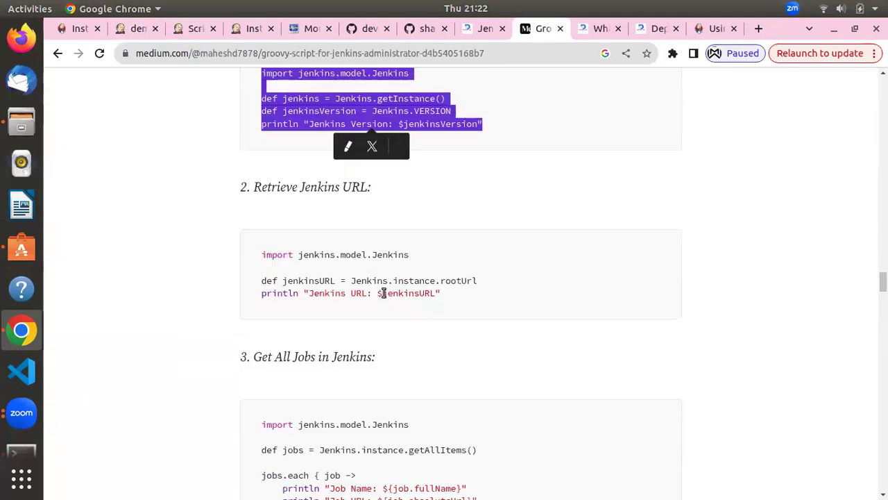
drag(445, 312, 264, 256)
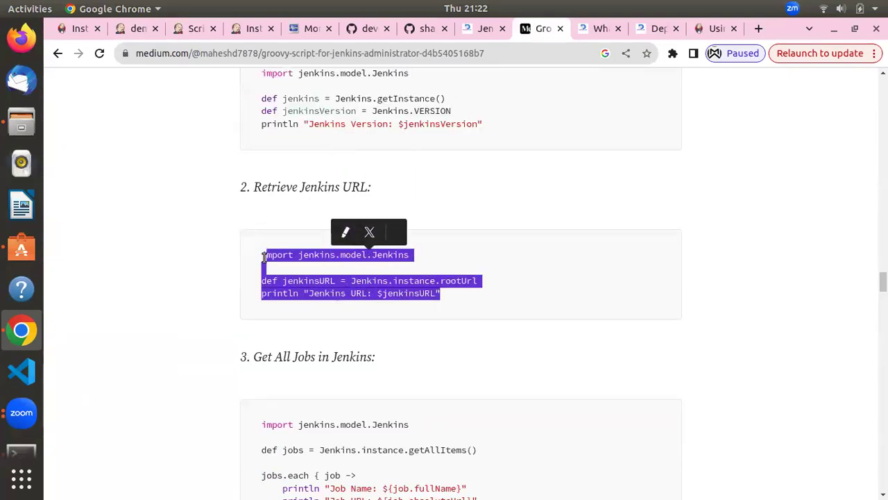
click(262, 29)
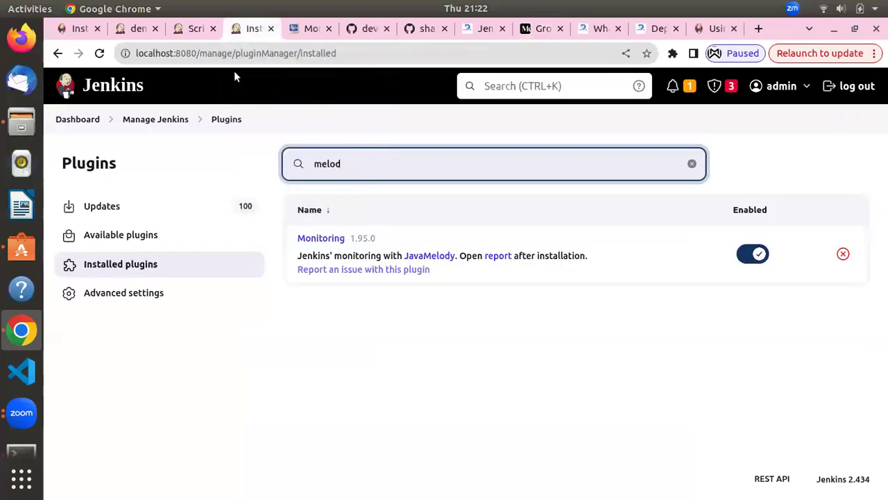
click(190, 28)
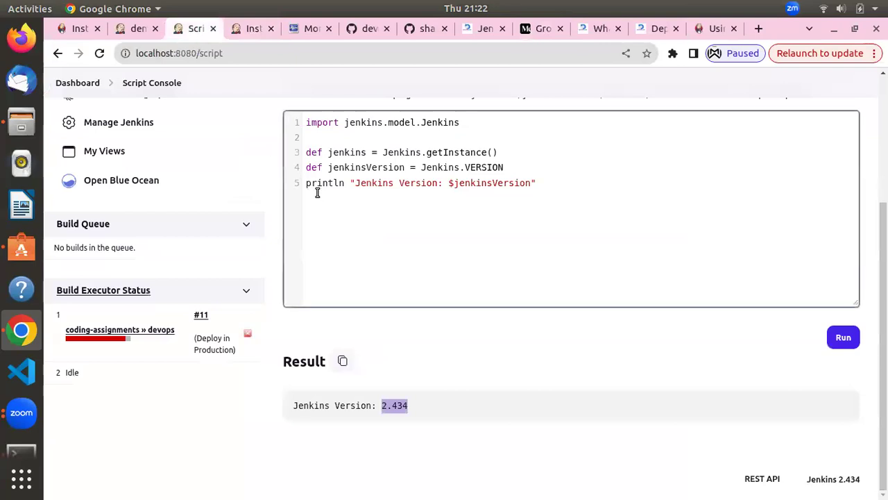
drag(337, 204, 264, 138)
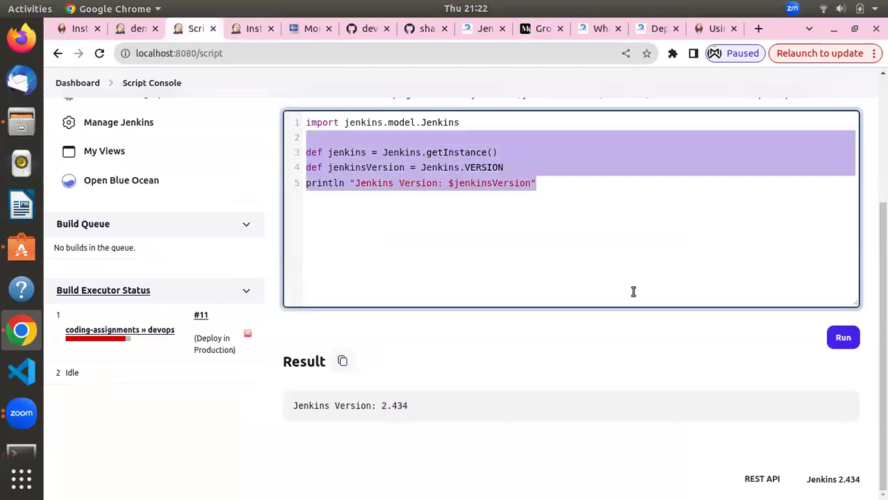
key(BackSpace)
key(ctrl+a)
key(BackSpace)
text(import jenkins.model.Jenkins  def jenkinsURL = Jenkins.instance.rootUrl println "Jenkins URL: $jenkinsURL")
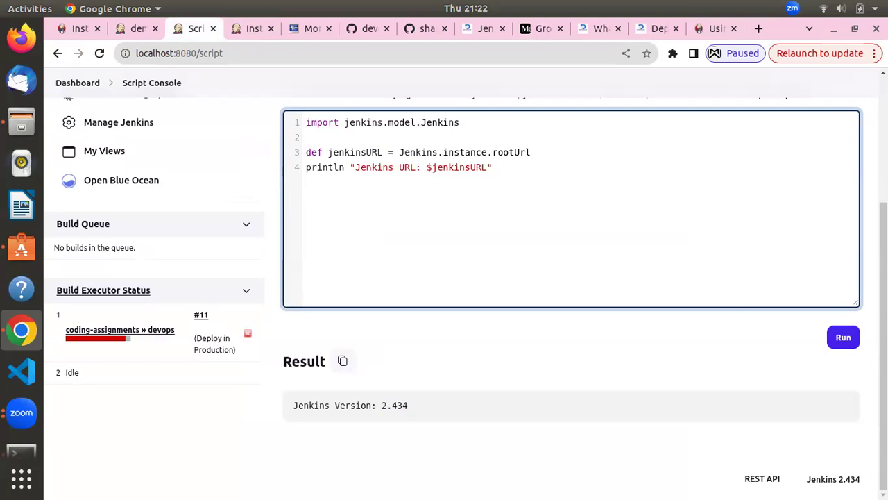
click(843, 337)
scroll(585, 351, down, 5)
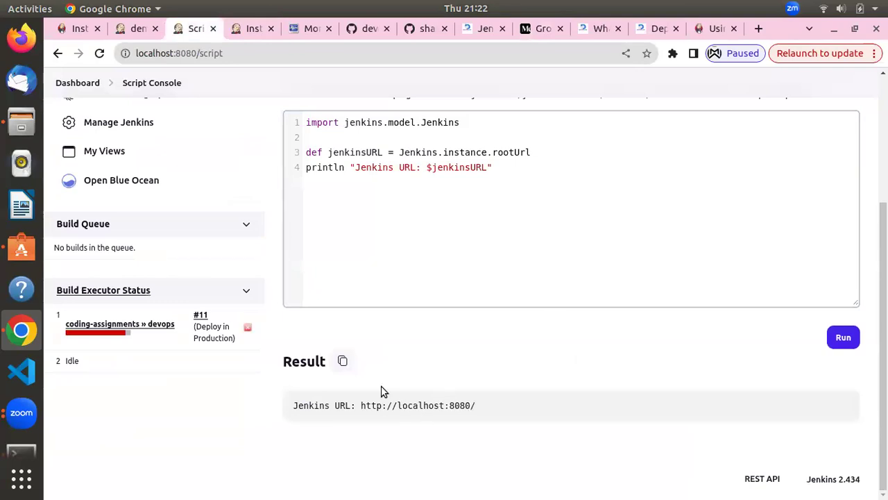
Copy the Get All Jobs example code from the Medium Groovy article
click(518, 35)
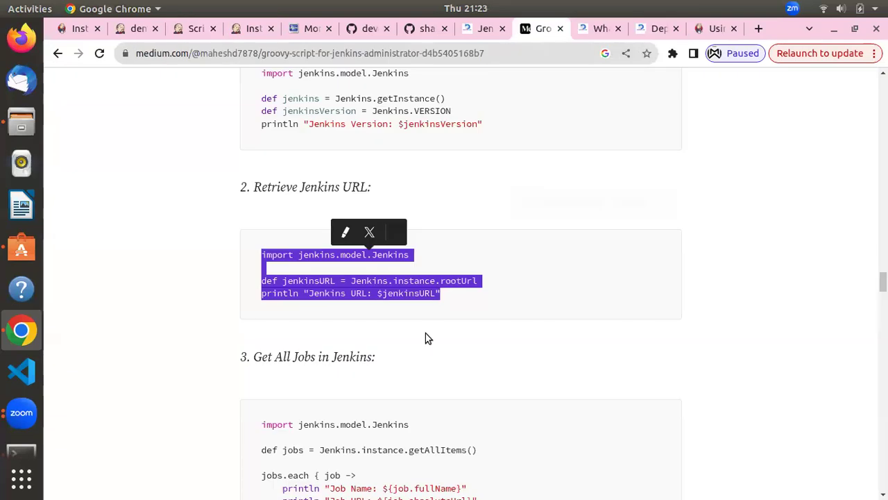
scroll(425, 333, down, 4)
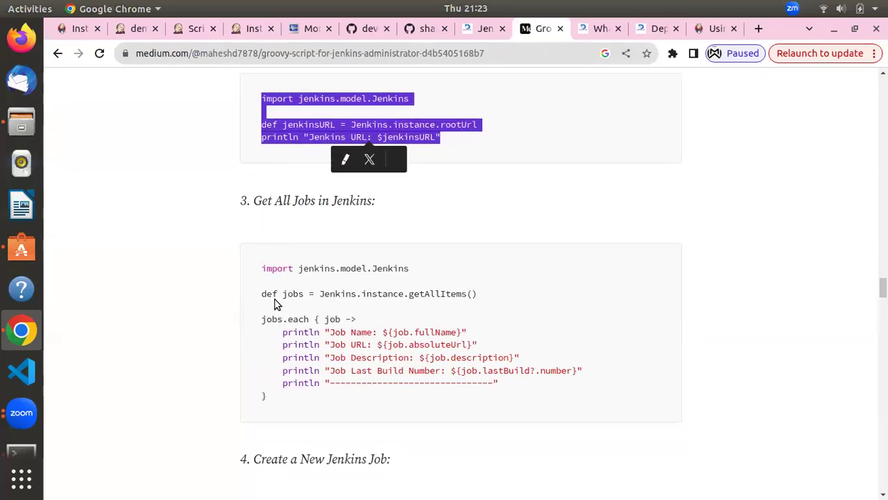
drag(264, 268, 293, 396)
right_click(304, 369)
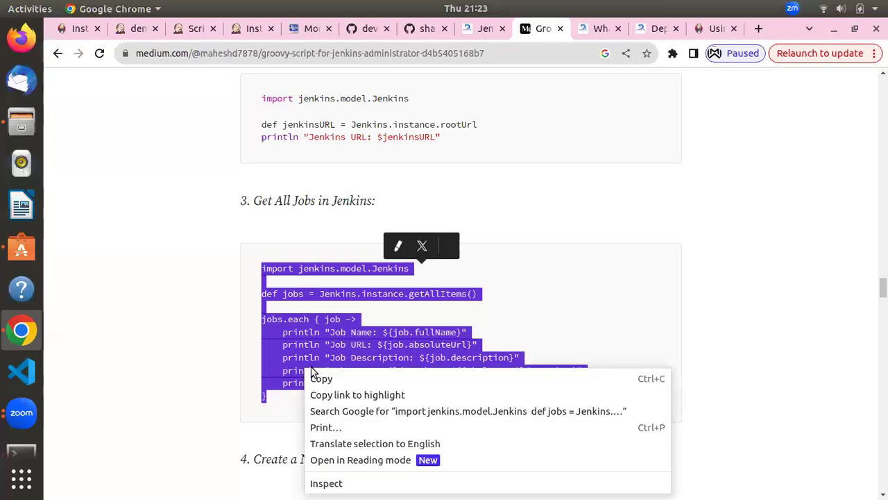
click(312, 378)
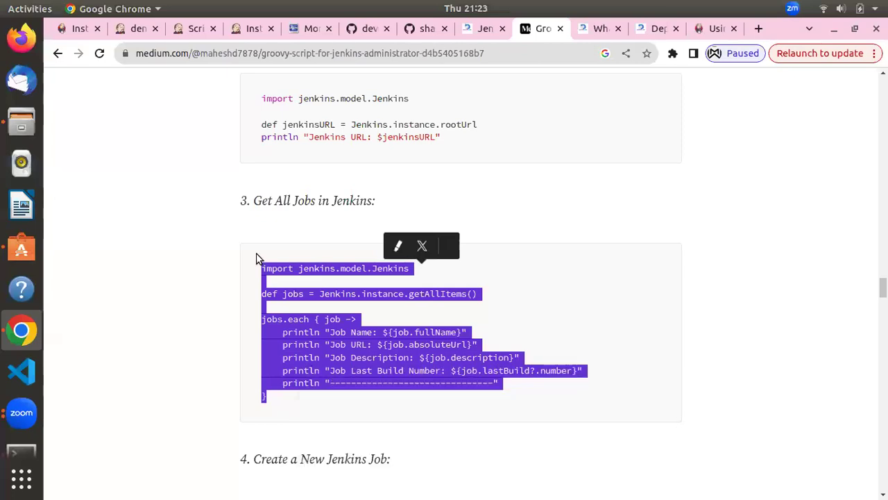
Replace the console script with the jobs-listing code and run it, hitting a lastBuild MissingPropertyException
click(184, 28)
drag(343, 226, 289, 146)
scroll(407, 264, up, 2)
drag(500, 252, 281, 164)
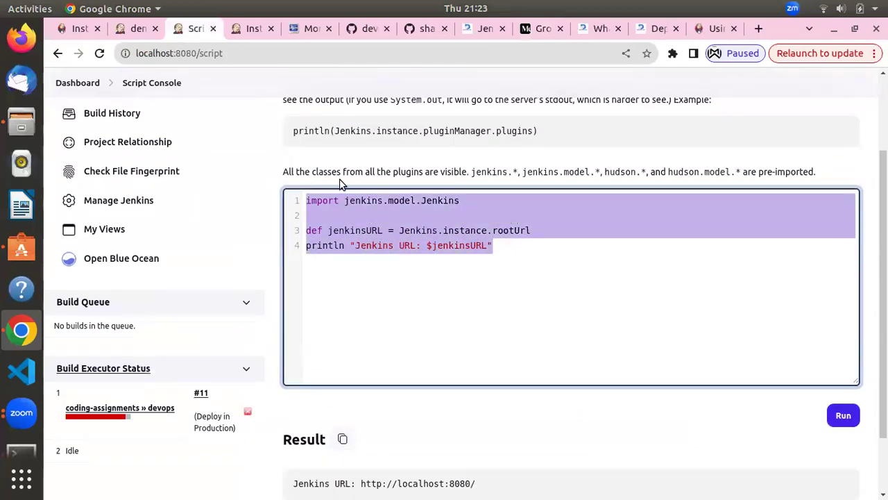
key(ctrl+v)
scroll(481, 314, down, 2)
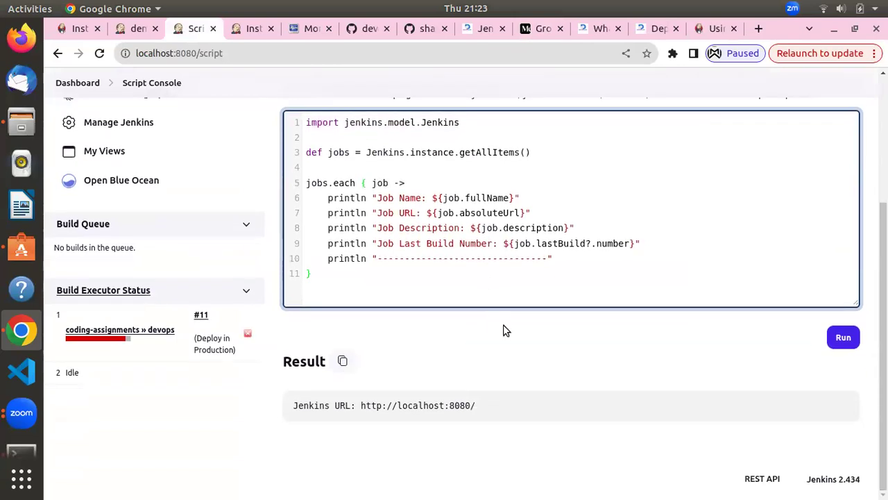
click(842, 339)
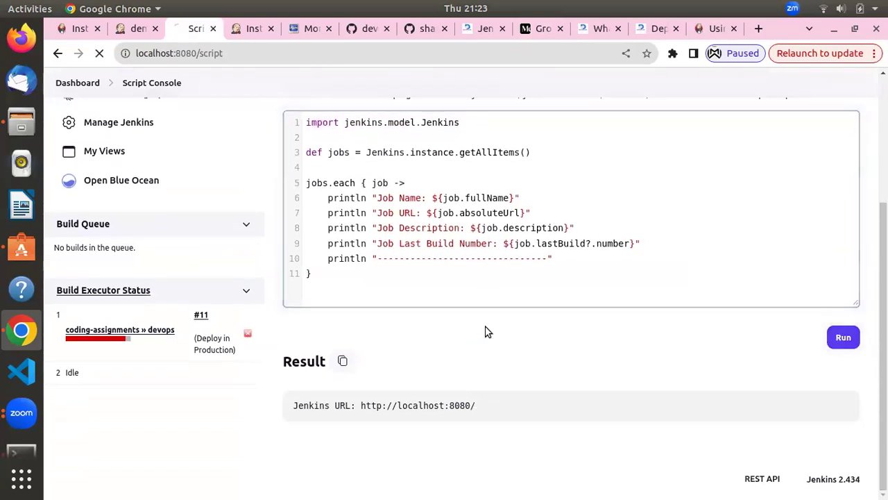
scroll(486, 331, down, 5)
scroll(485, 329, up, 5)
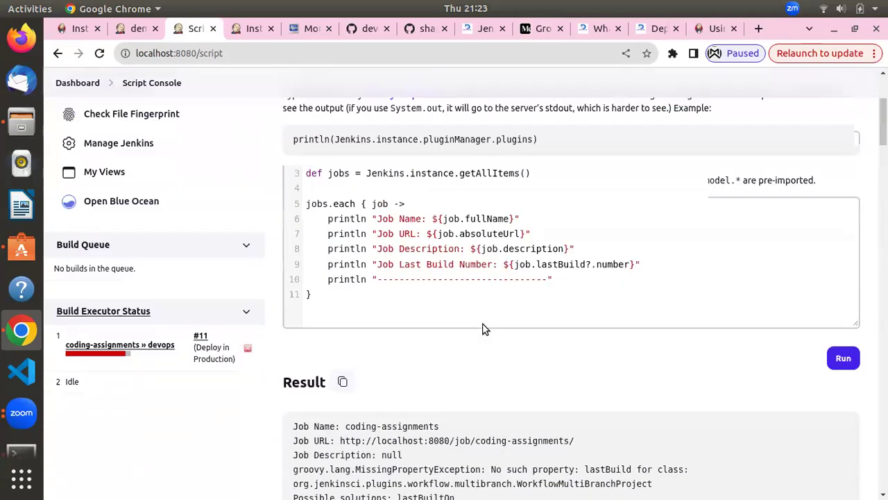
scroll(484, 329, down, 4)
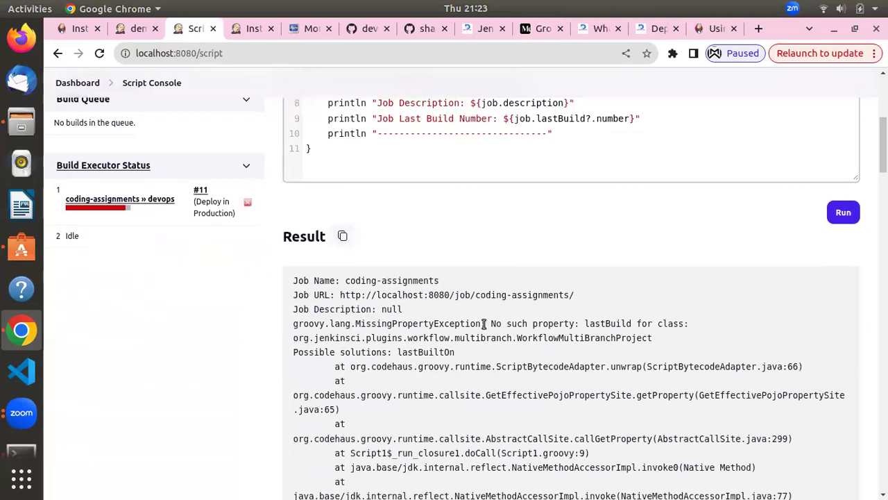
scroll(484, 324, up, 6)
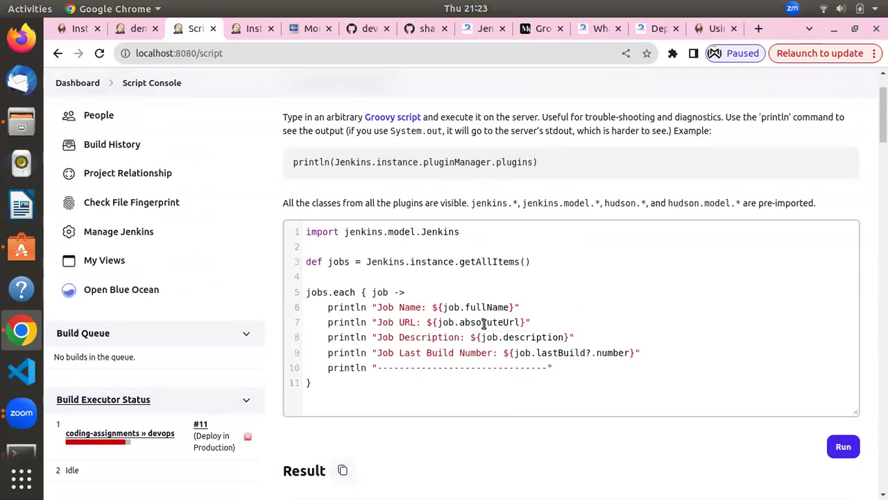
Comment out the job URL, description and last build lines with // and rerun the script
click(324, 322)
text(// )
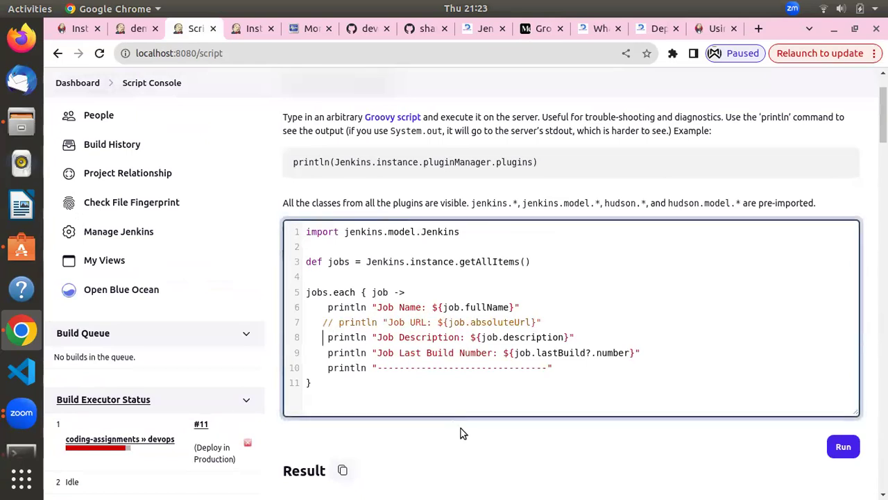
text(//)
text(//)
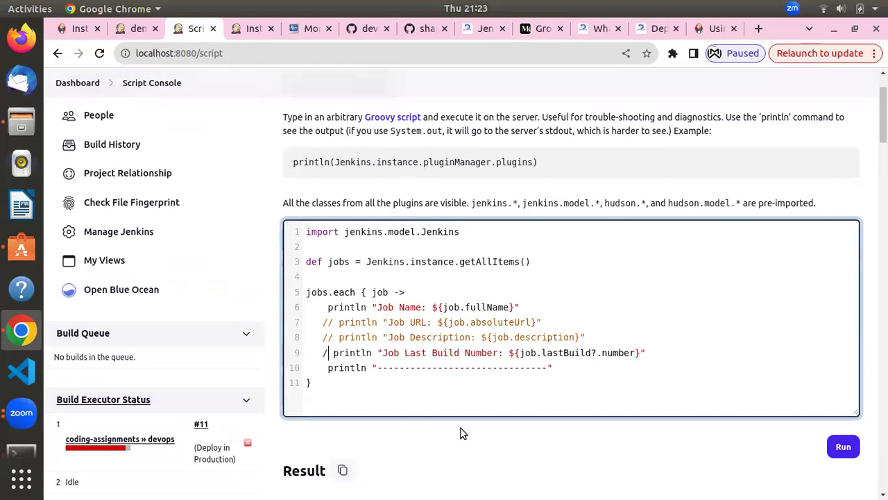
click(842, 445)
scroll(670, 406, down, 5)
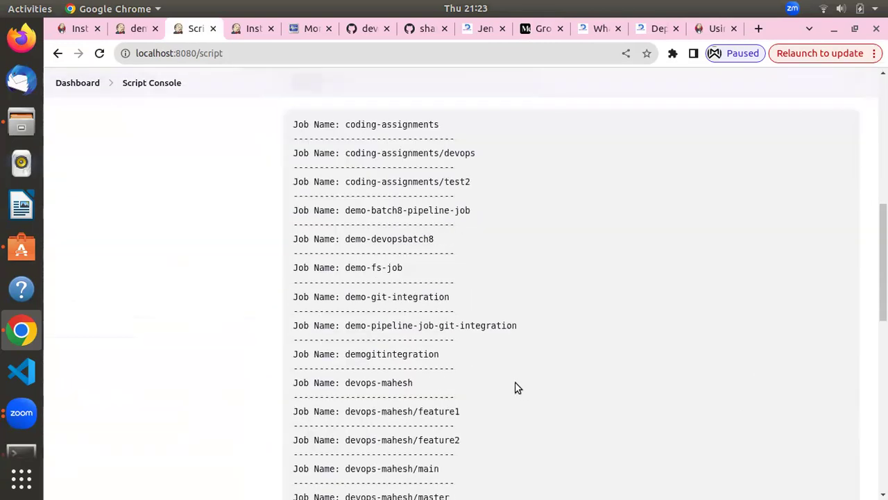
scroll(515, 382, down, 9)
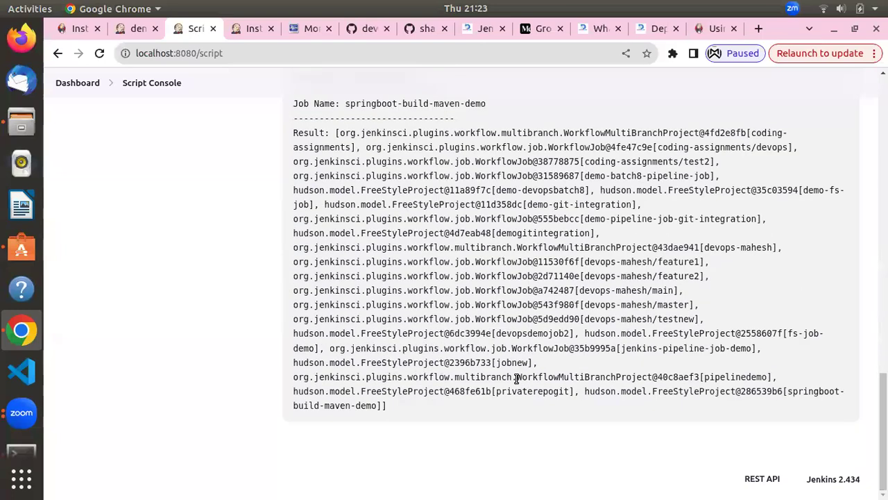
scroll(515, 378, up, 10)
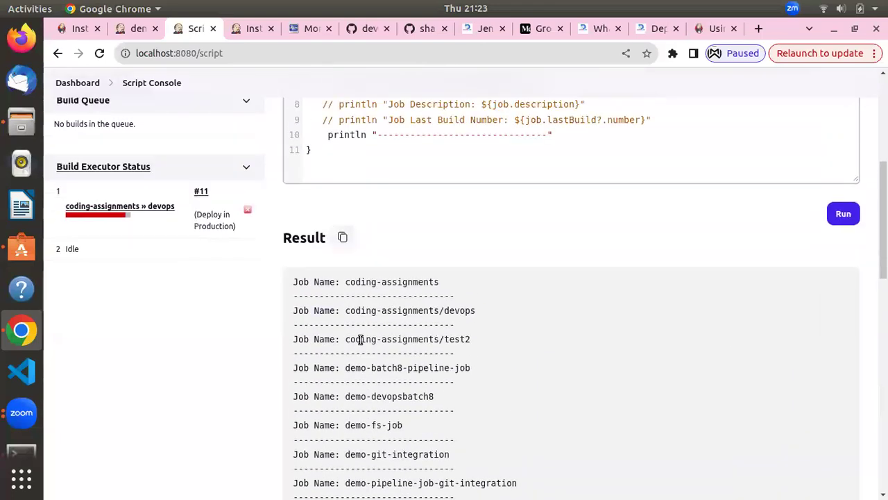
Review the list of job names in the Result output
drag(356, 283, 352, 322)
click(355, 321)
scroll(356, 321, up, 5)
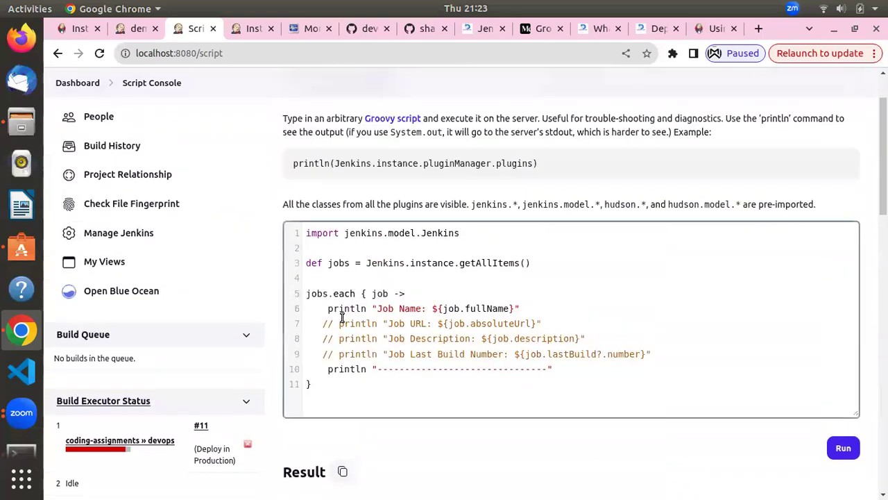
scroll(341, 323, down, 10)
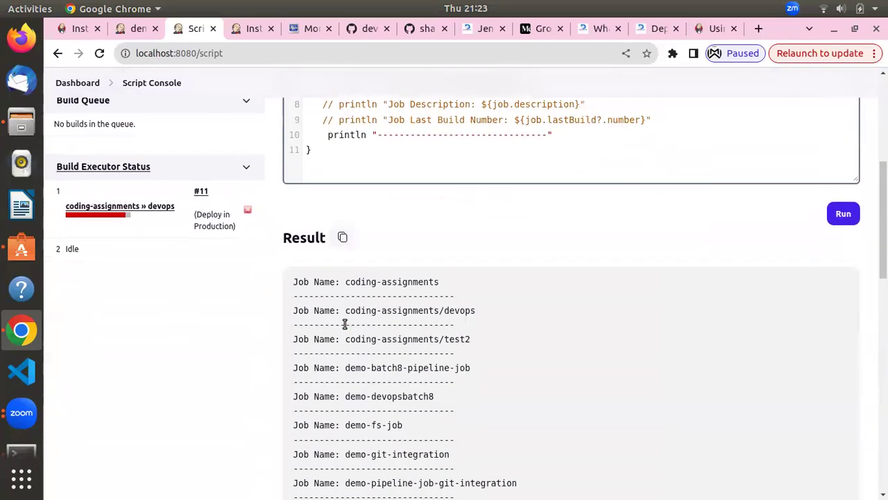
scroll(595, 86, up, 10)
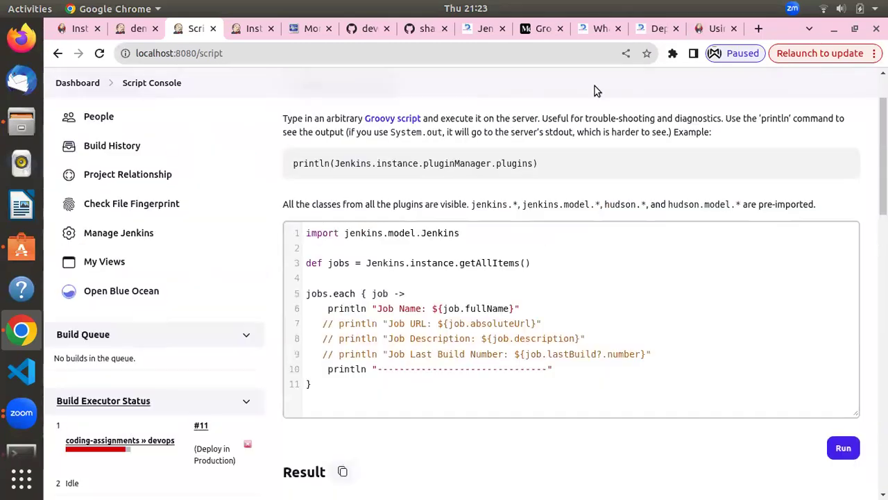
click(543, 28)
Skim the Medium Groovy examples for creating, deleting and enabling jobs, then return to Jenkins plugins
scroll(397, 283, down, 5)
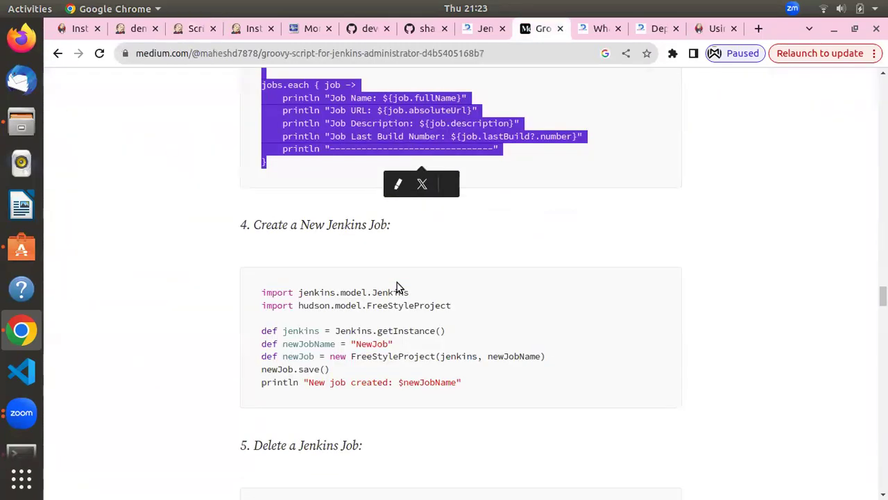
scroll(397, 283, down, 3)
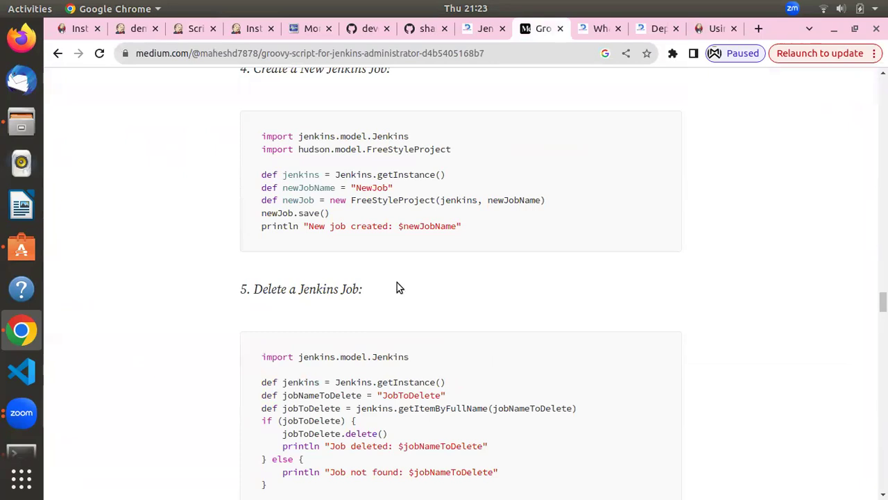
scroll(396, 283, up, 2)
scroll(398, 283, down, 6)
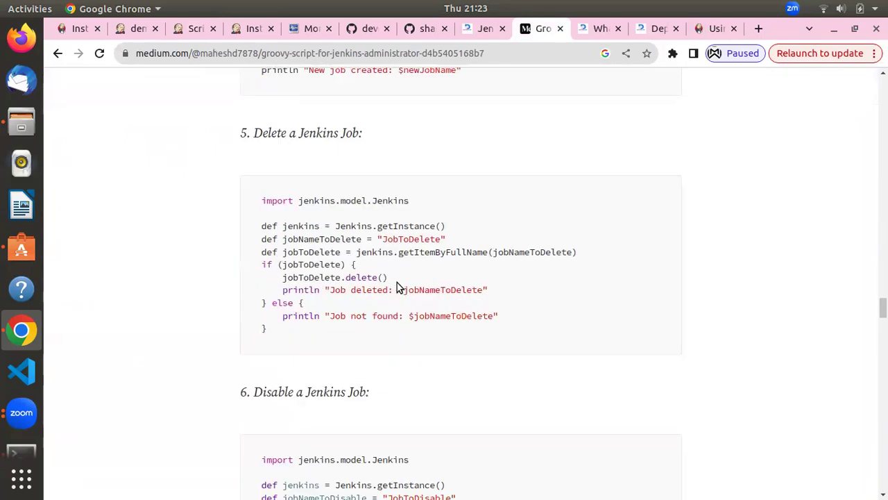
scroll(397, 284, down, 3)
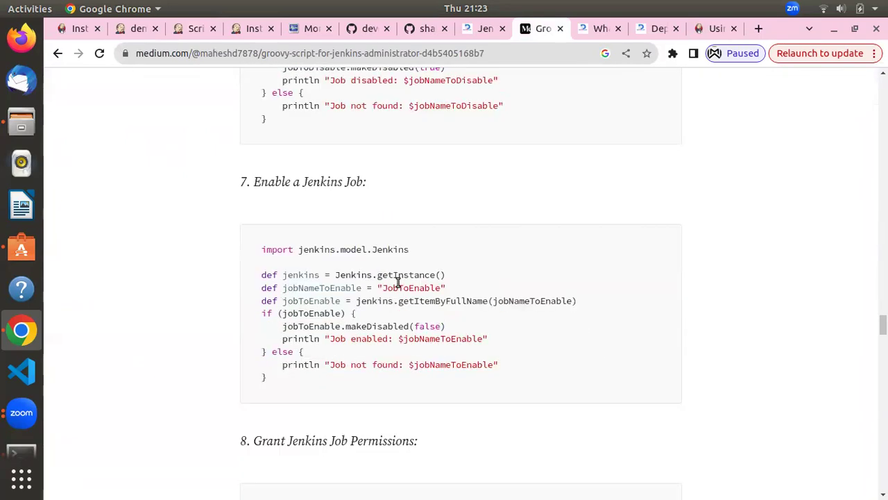
scroll(397, 282, down, 3)
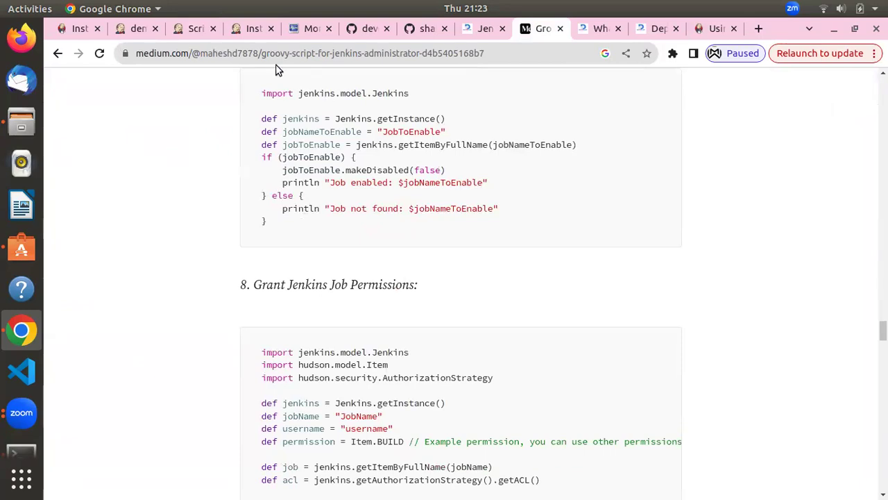
click(245, 39)
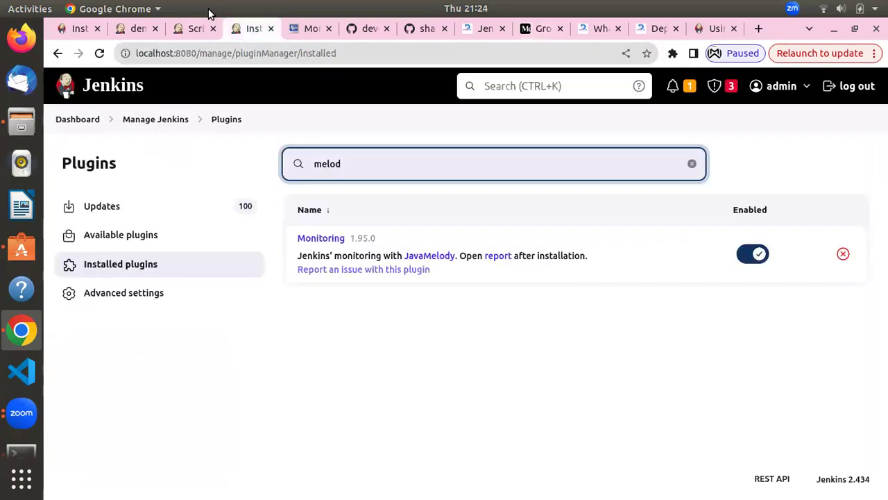
Leave the Script Console for the Jenkins Dashboard and scroll its job list
click(197, 28)
click(324, 284)
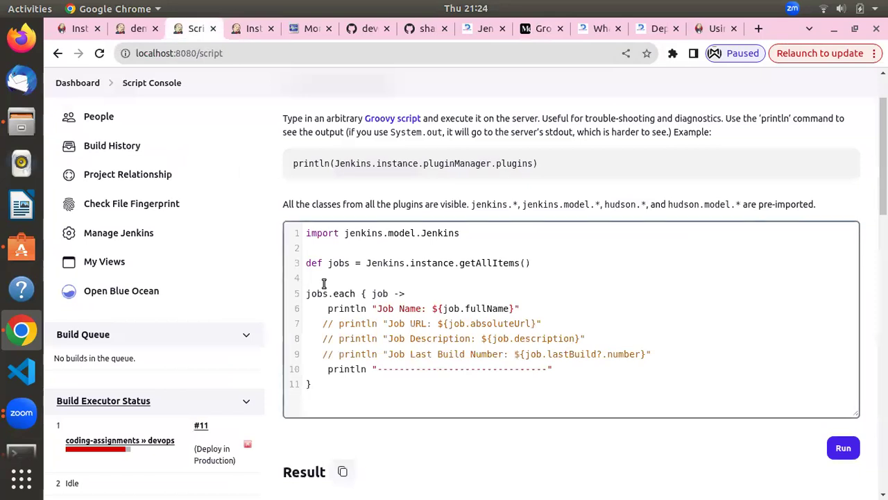
click(84, 83)
scroll(234, 327, down, 6)
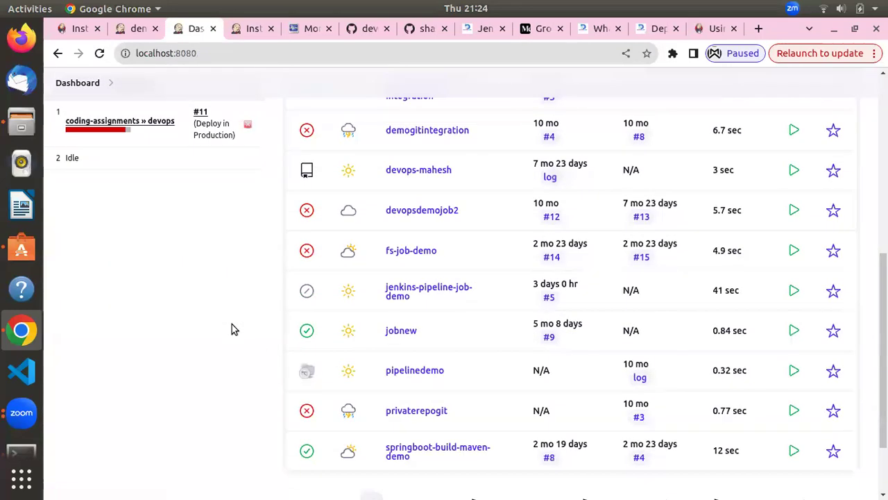
scroll(232, 327, up, 6)
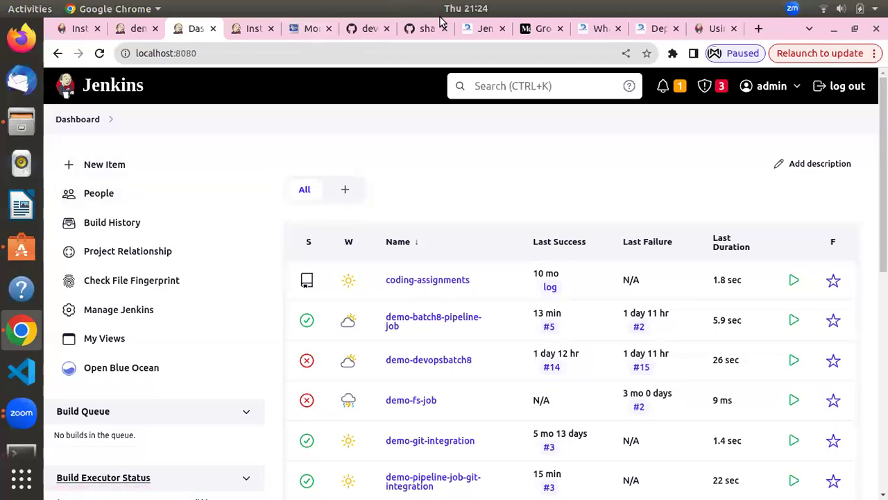
From the DevOpsLover docker volume post, start a blog search for 'jenkinsfile'
click(479, 30)
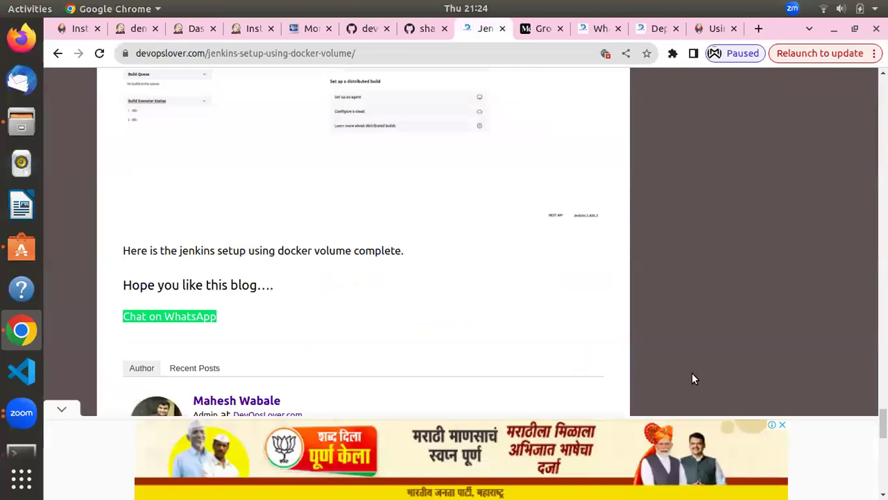
scroll(692, 374, up, 20)
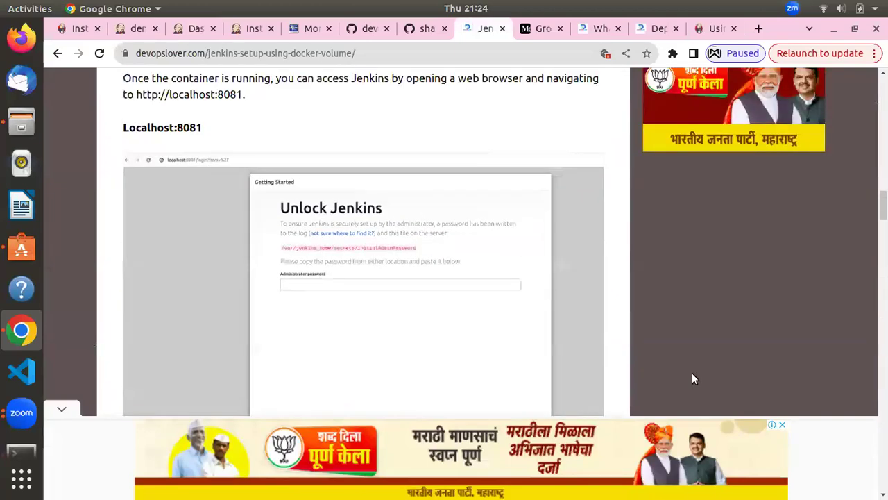
scroll(692, 372, up, 15)
scroll(490, 303, down, 2)
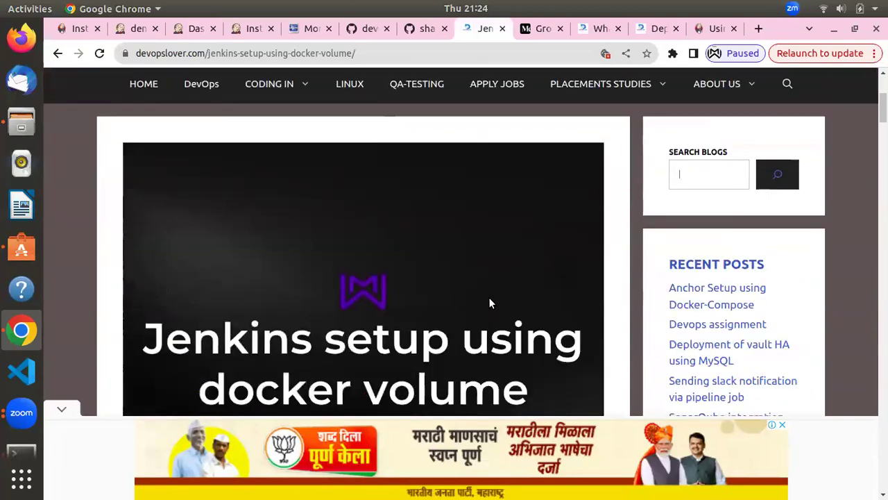
scroll(222, 238, up, 4)
scroll(626, 260, down, 2)
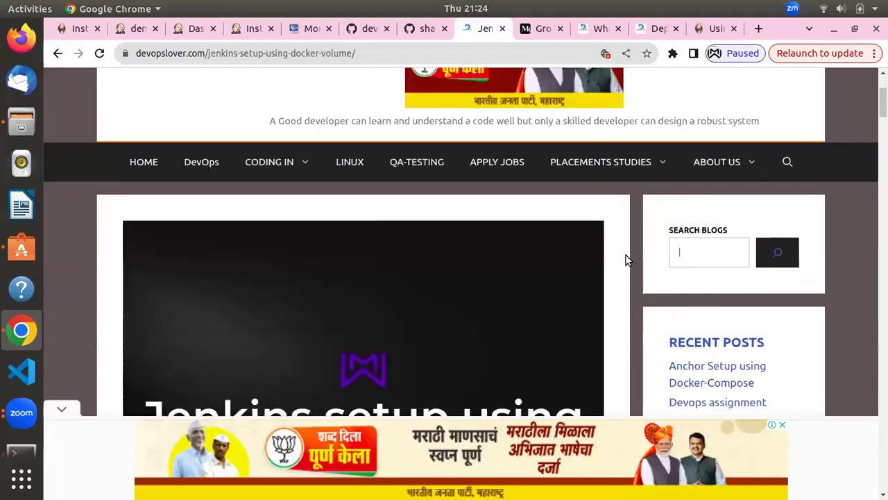
key(Return)
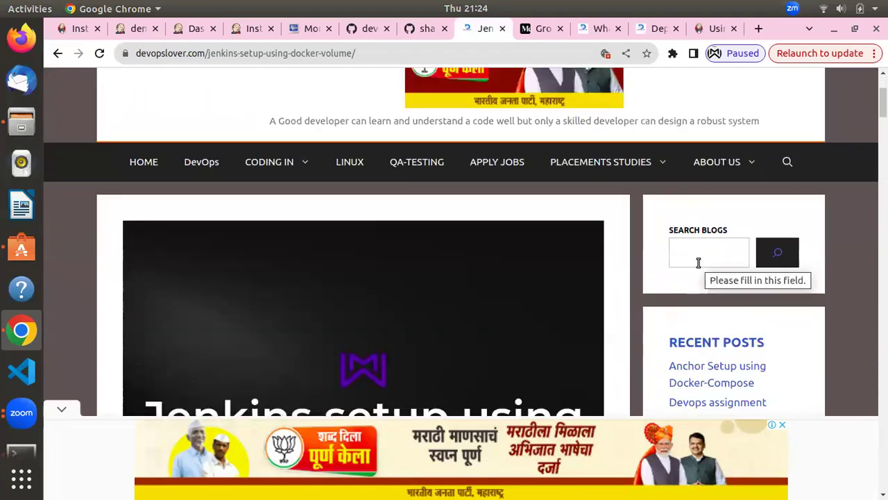
text(jen)
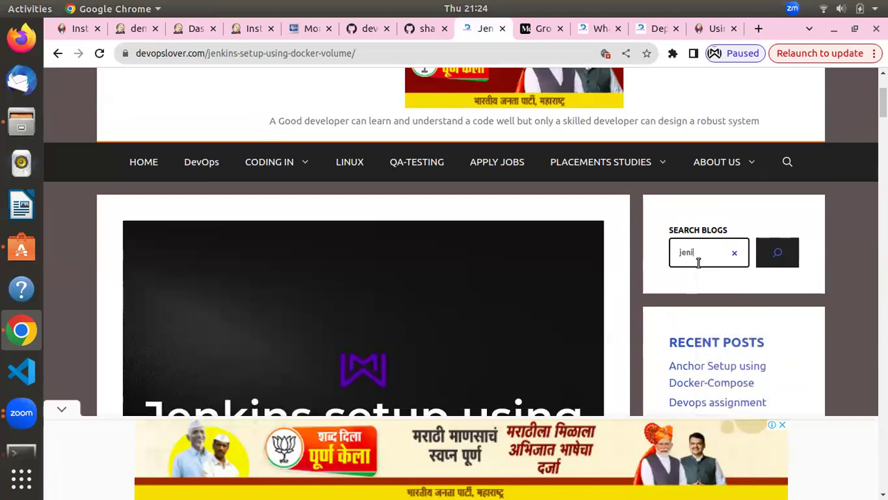
text(kins)
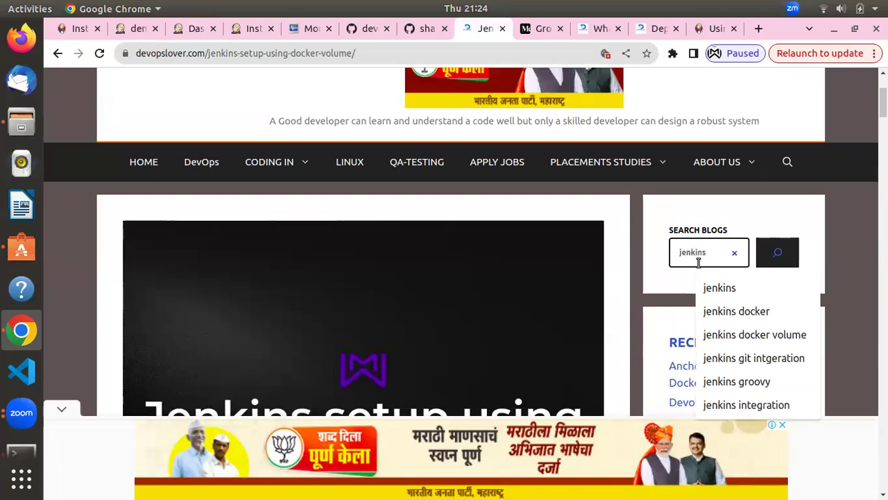
text(file)
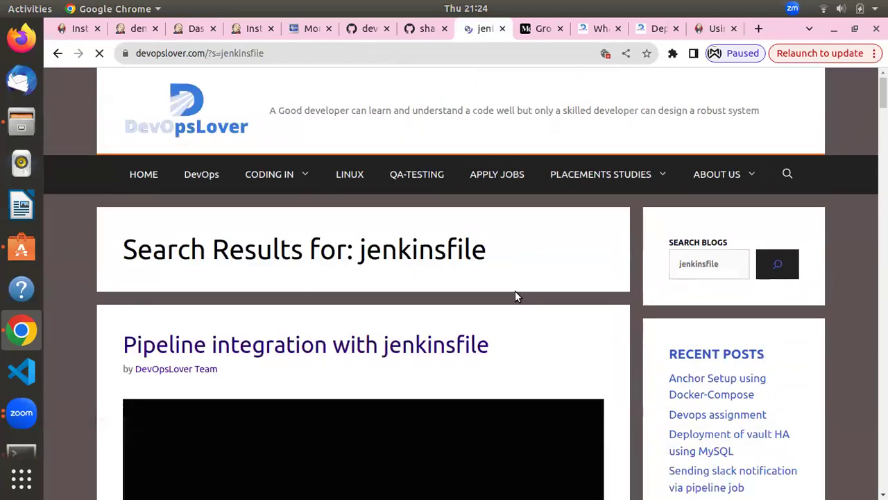
Open 'Differance between Jenkins Scripted Pipeline and Declarative Pipeline' from the results in a new tab
scroll(515, 292, down, 5)
scroll(474, 312, down, 3)
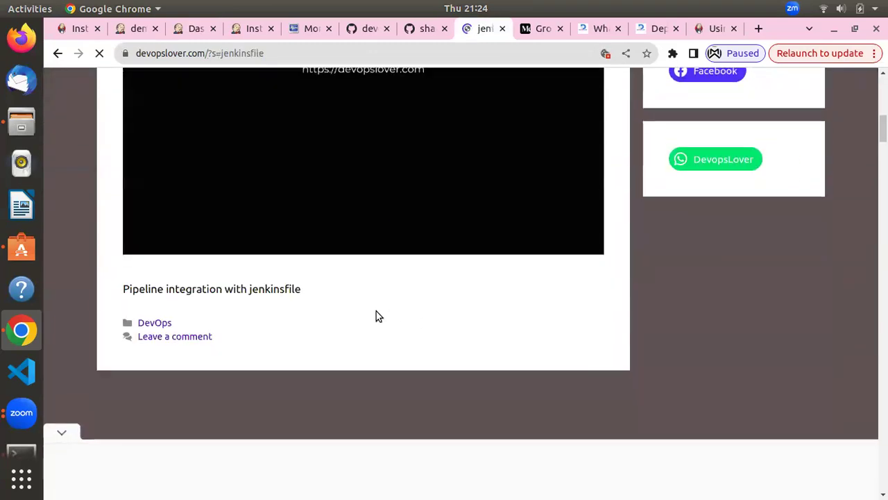
scroll(377, 313, down, 5)
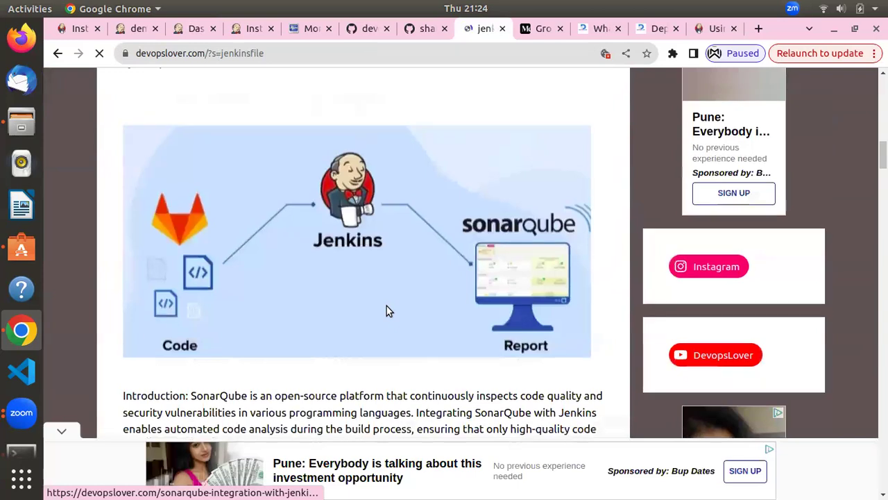
scroll(386, 311, up, 3)
scroll(386, 306, down, 15)
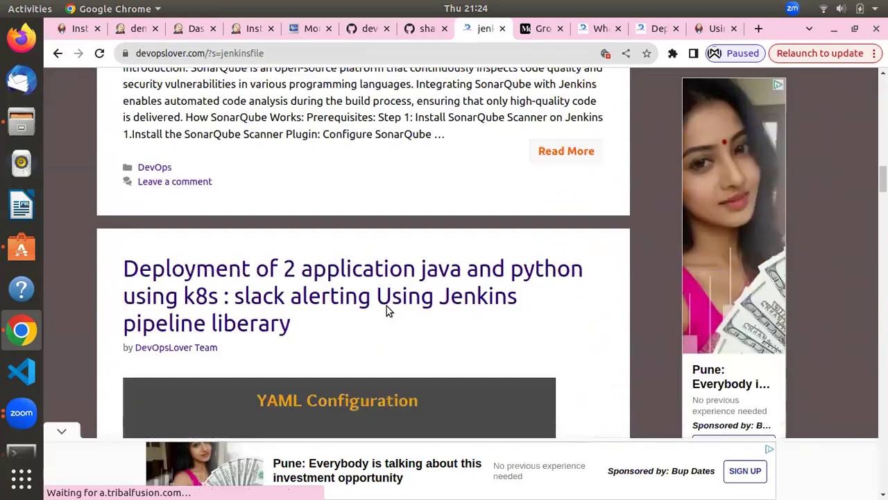
scroll(386, 311, down, 11)
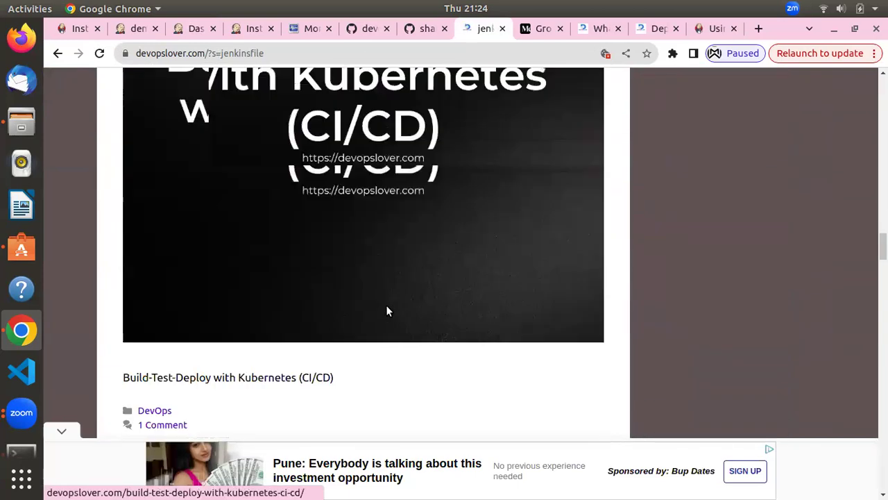
scroll(387, 311, down, 5)
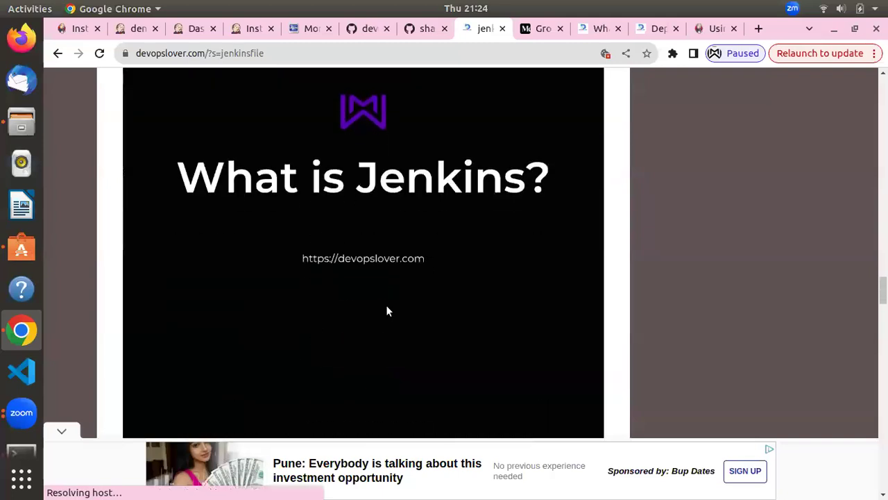
scroll(386, 309, down, 10)
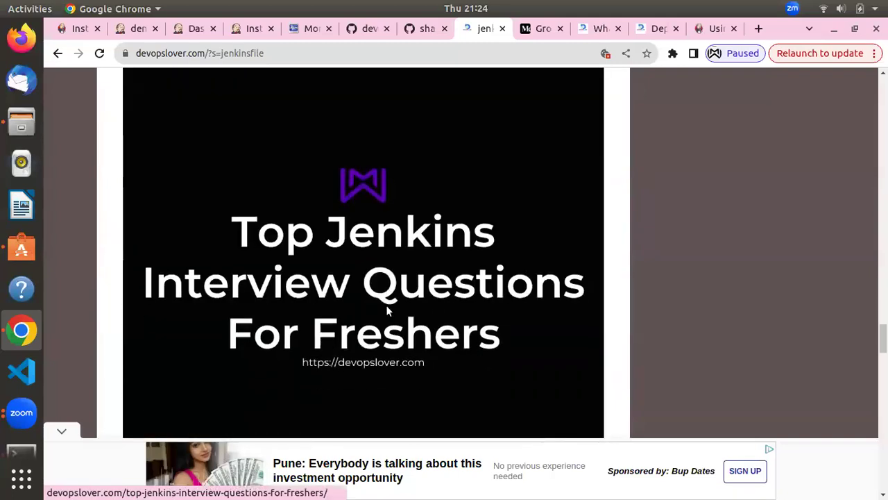
scroll(386, 311, down, 10)
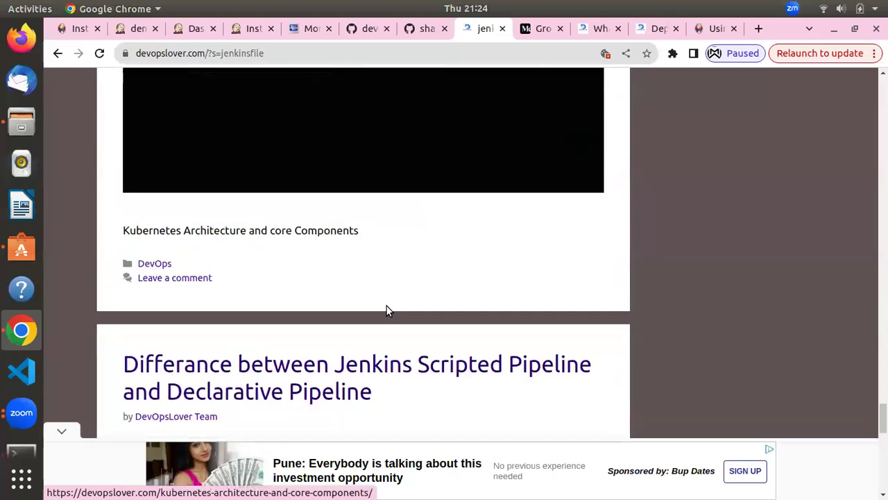
scroll(386, 309, up, 3)
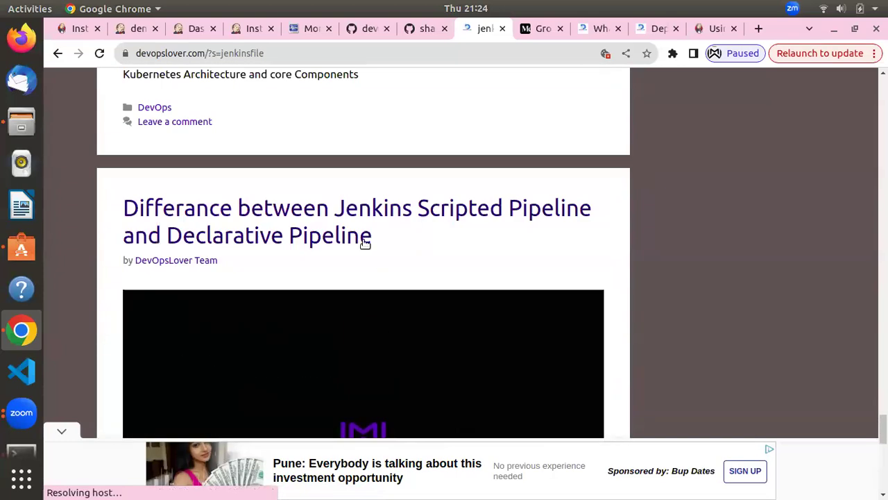
right_click(302, 209)
click(323, 219)
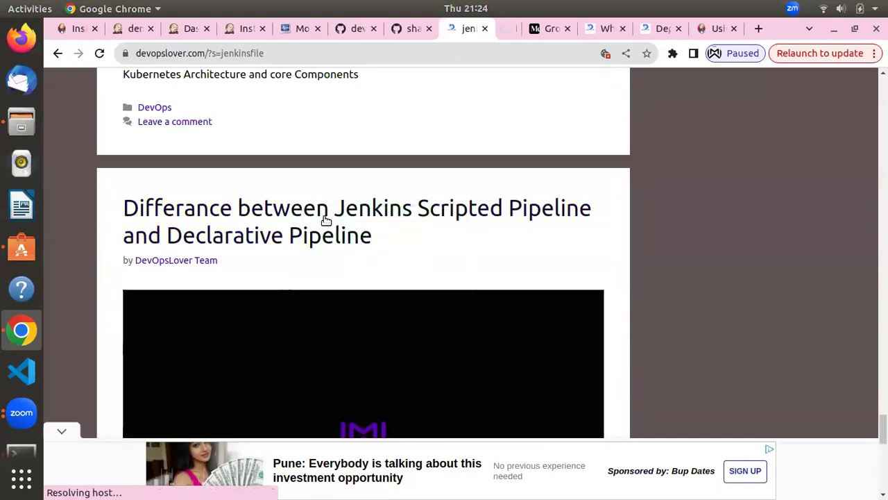
click(490, 27)
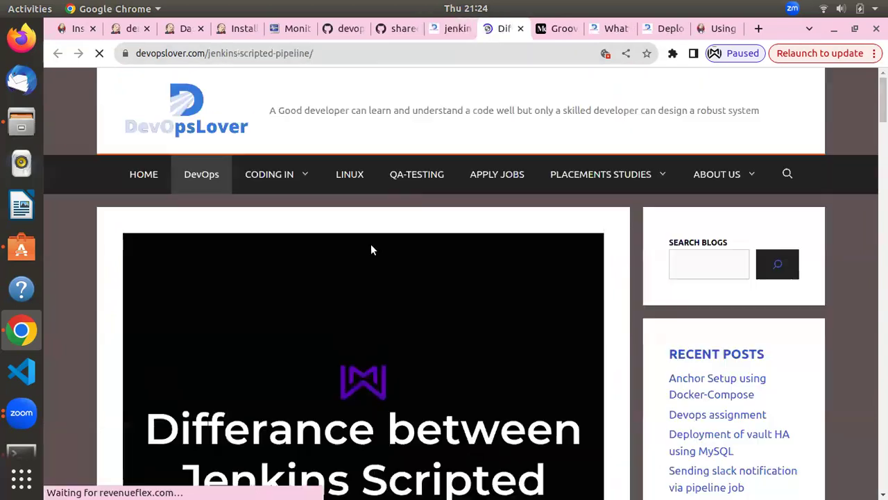
scroll(370, 244, down, 3)
scroll(371, 247, up, 2)
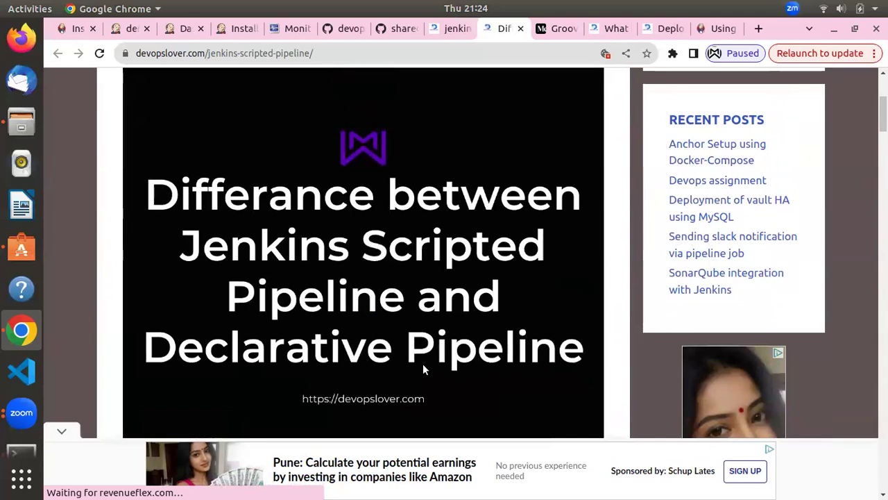
scroll(423, 364, down, 2)
scroll(428, 343, down, 2)
scroll(419, 343, up, 3)
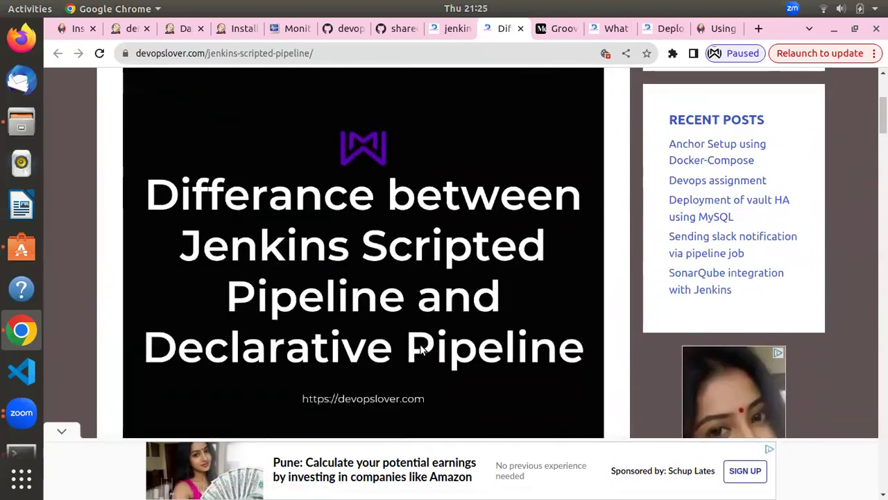
scroll(420, 349, down, 6)
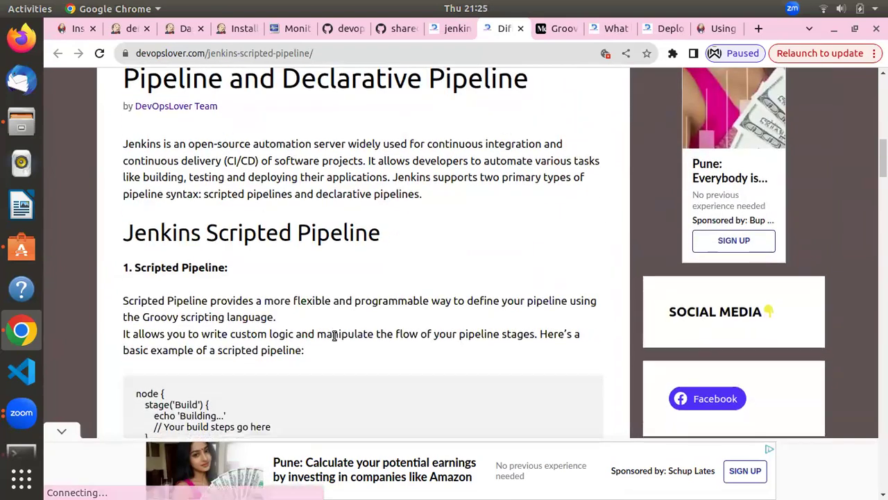
scroll(345, 337, down, 2)
scroll(327, 336, up, 4)
scroll(327, 336, up, 6)
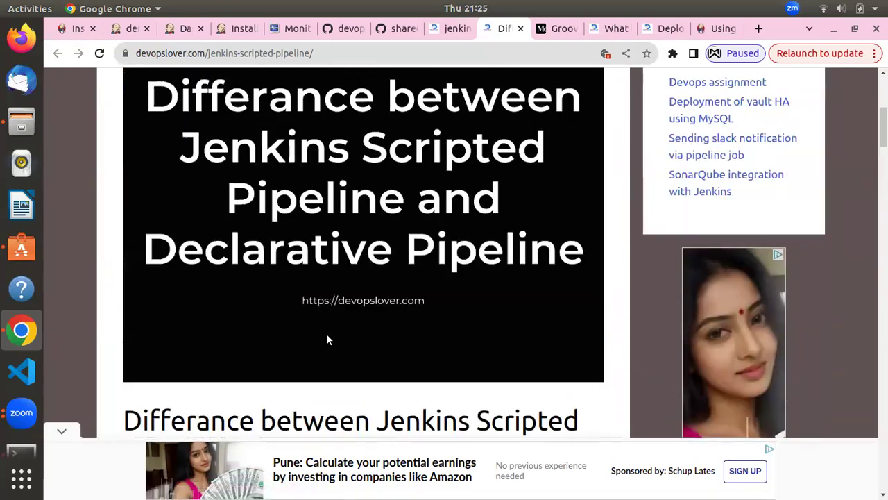
scroll(326, 333, down, 2)
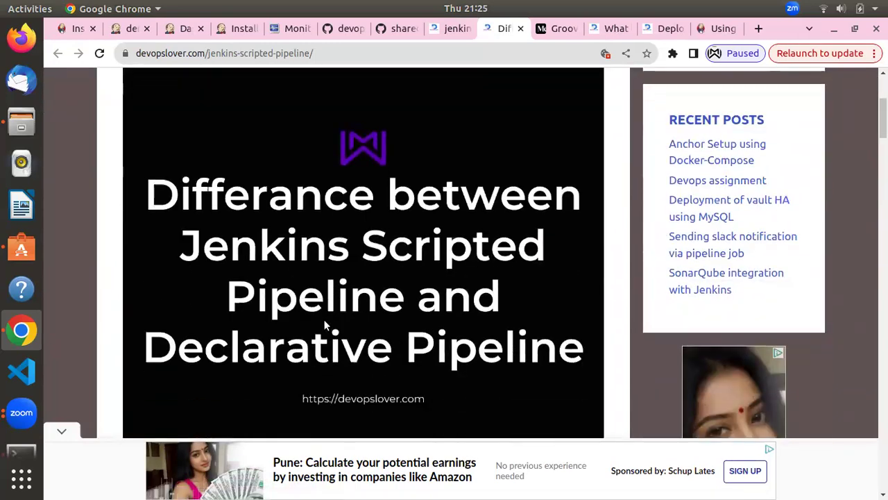
scroll(324, 320, down, 8)
scroll(324, 326, down, 1)
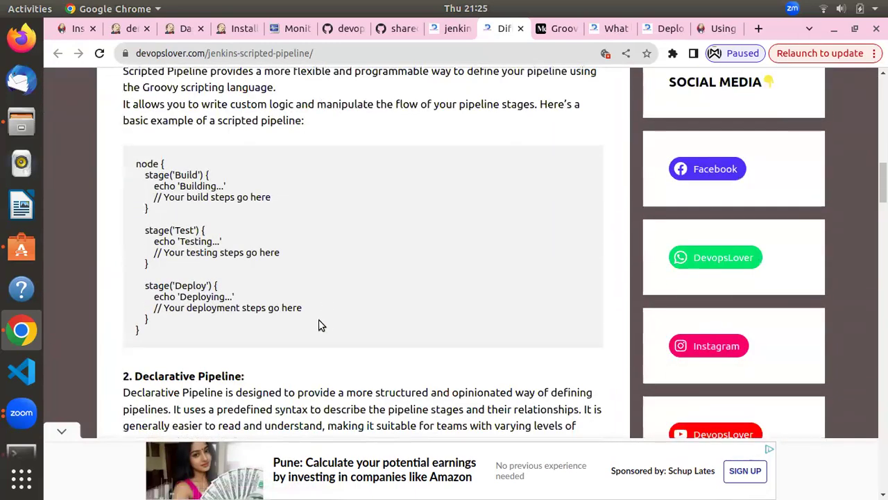
scroll(319, 323, down, 3)
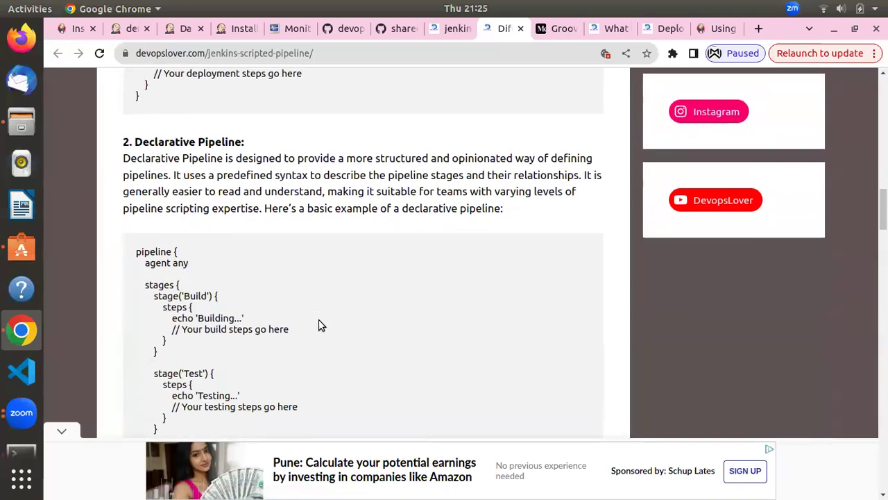
scroll(319, 324, down, 2)
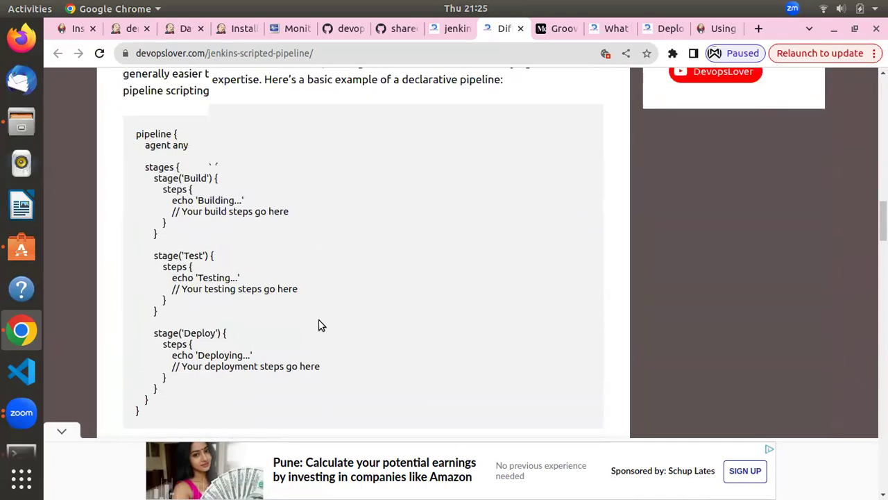
scroll(317, 323, up, 1)
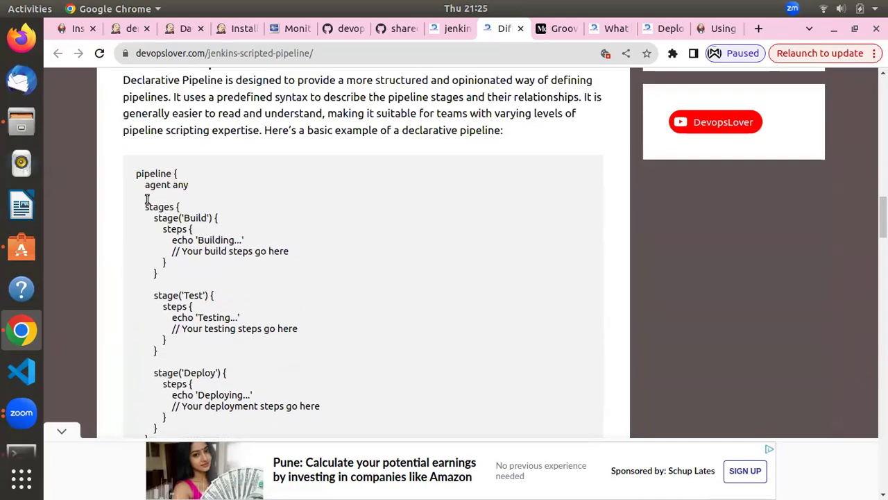
drag(130, 183, 206, 211)
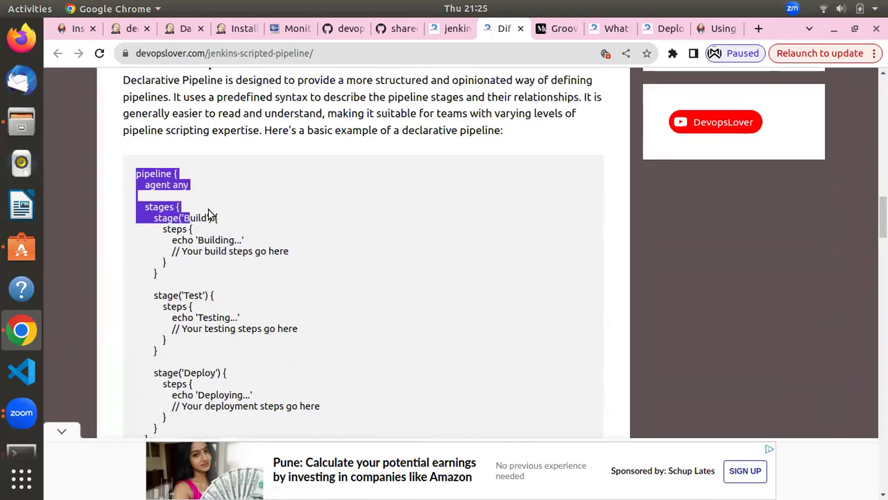
click(254, 203)
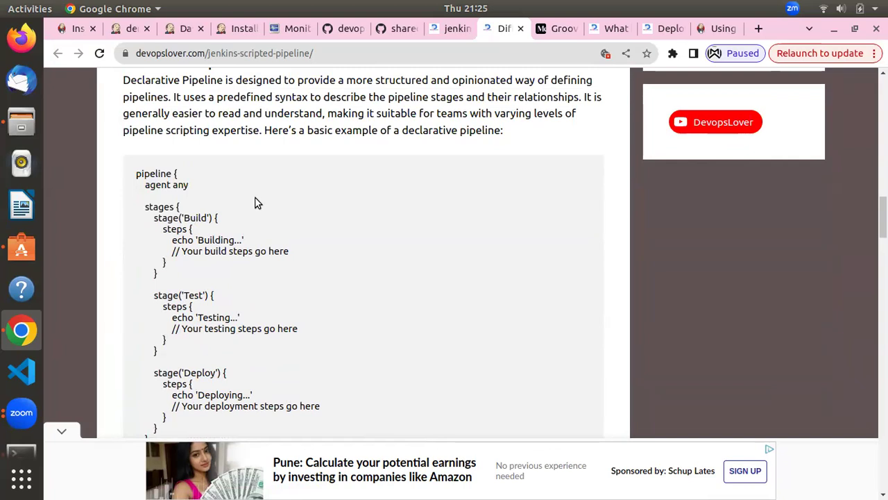
scroll(255, 203, down, 2)
scroll(255, 202, down, 3)
scroll(255, 203, up, 3)
scroll(255, 203, down, 3)
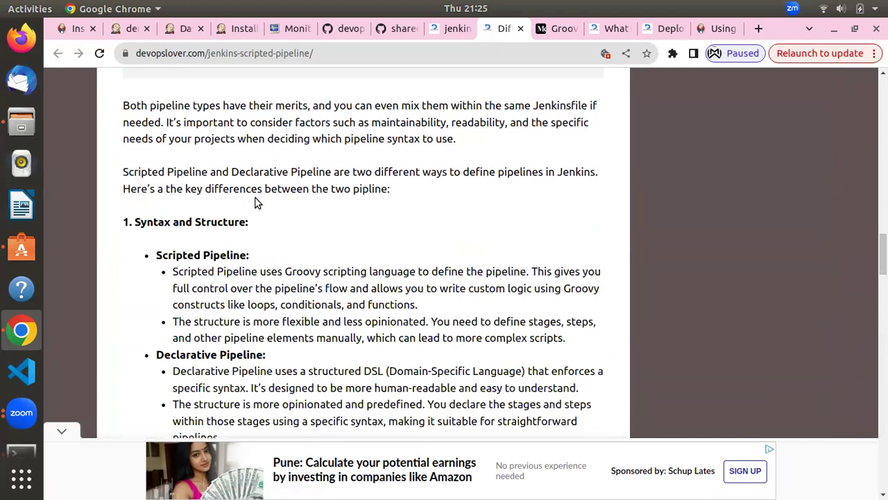
scroll(255, 203, up, 7)
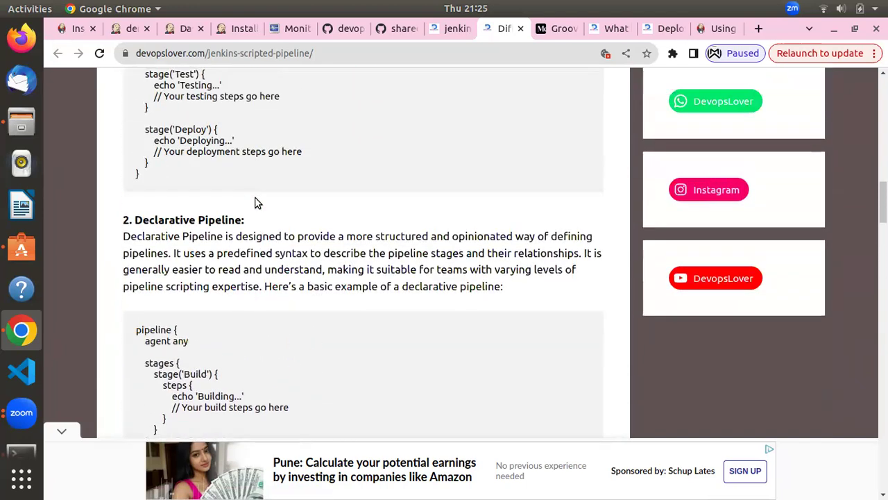
scroll(279, 249, up, 2)
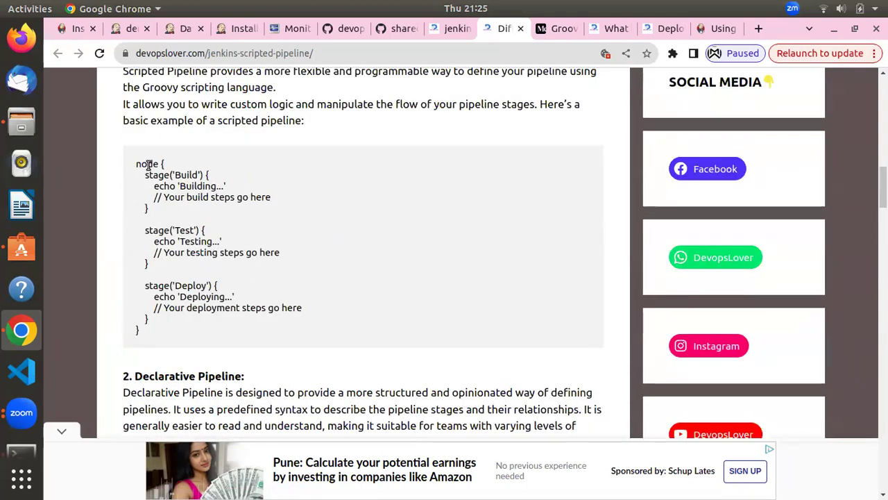
scroll(148, 164, up, 2)
scroll(132, 211, down, 2)
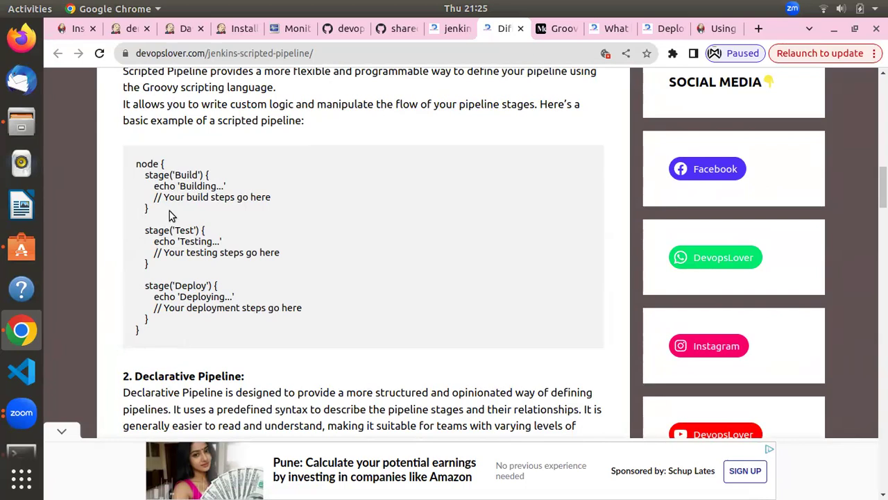
scroll(172, 216, down, 6)
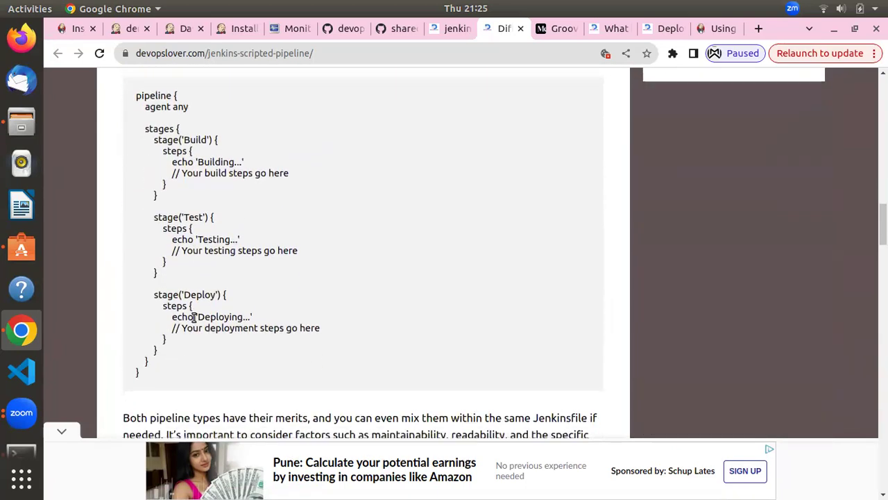
scroll(194, 317, down, 5)
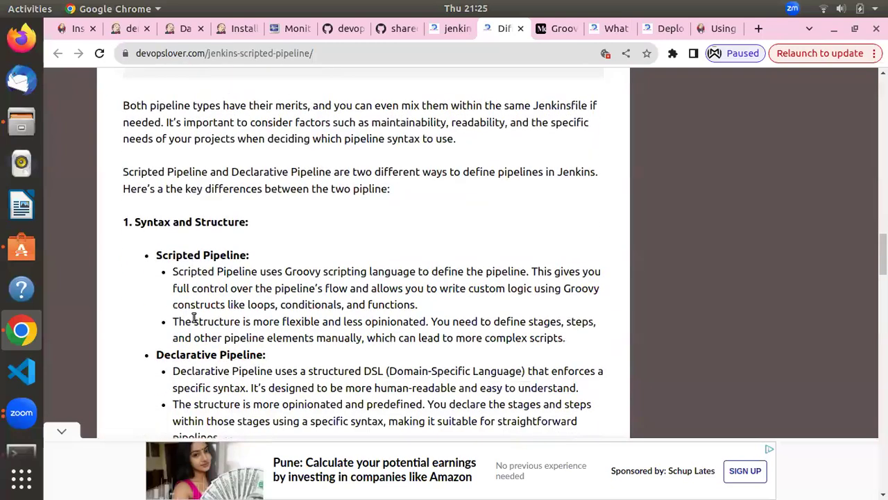
scroll(194, 317, up, 7)
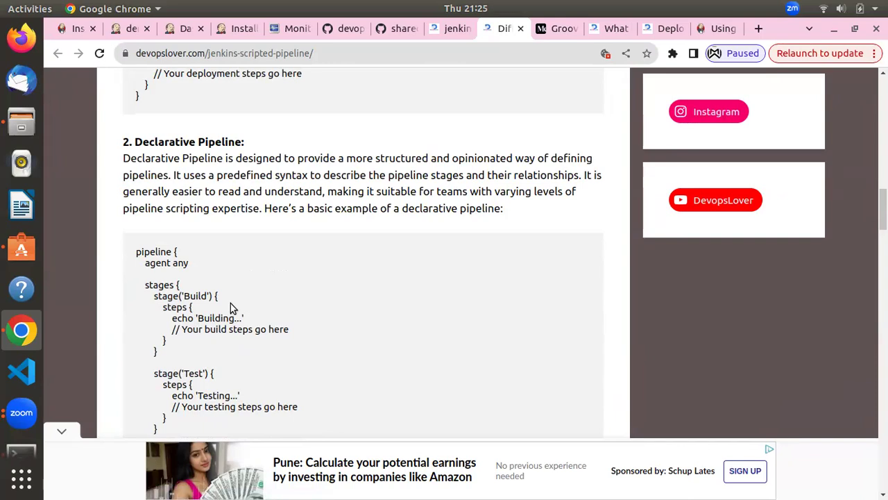
scroll(194, 276, down, 5)
scroll(193, 276, down, 4)
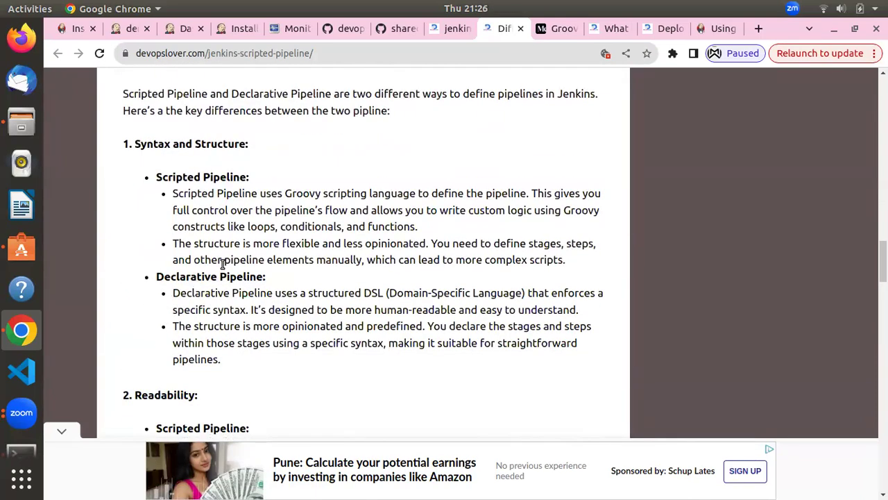
scroll(256, 229, down, 1)
scroll(256, 229, down, 2)
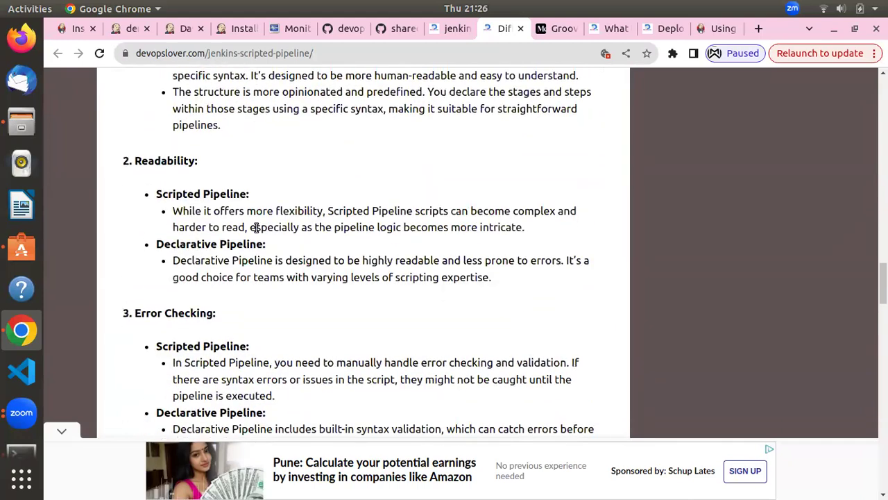
scroll(256, 229, down, 3)
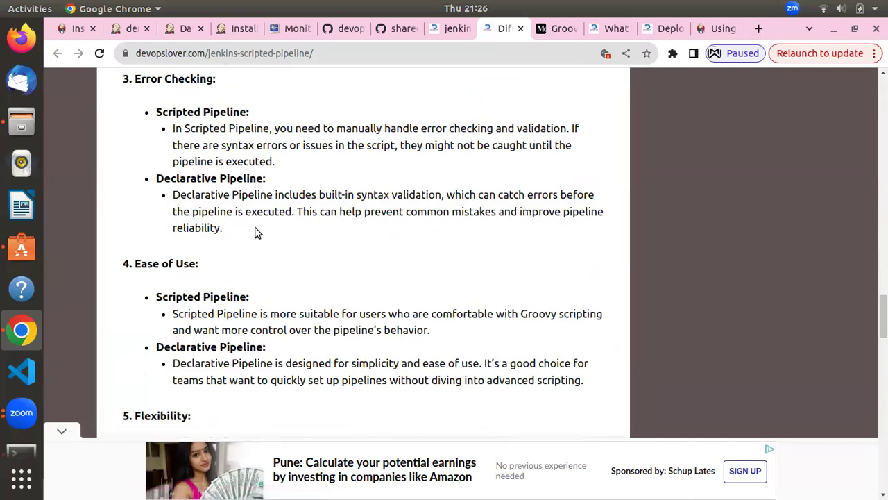
scroll(256, 232, down, 4)
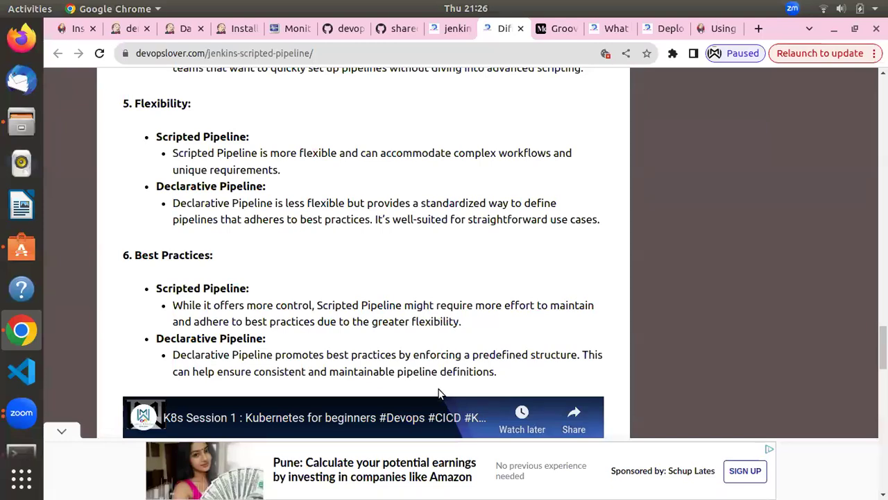
scroll(438, 394, down, 3)
scroll(440, 390, up, 7)
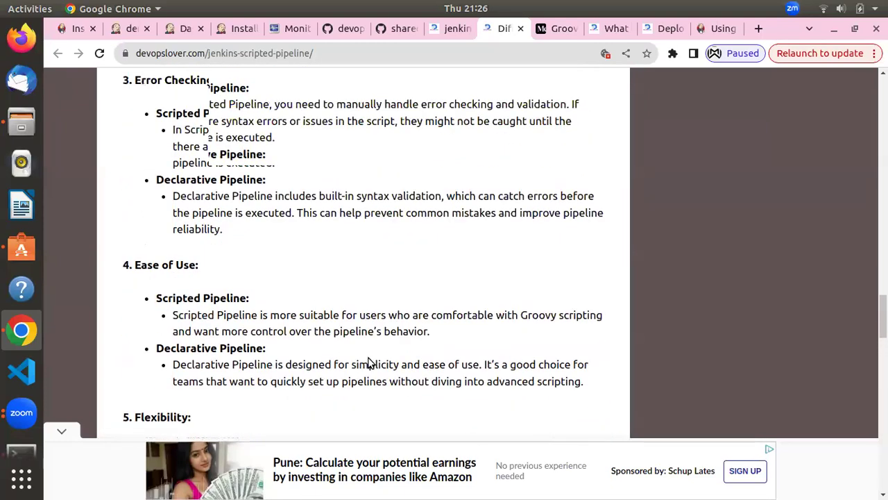
scroll(368, 362, up, 15)
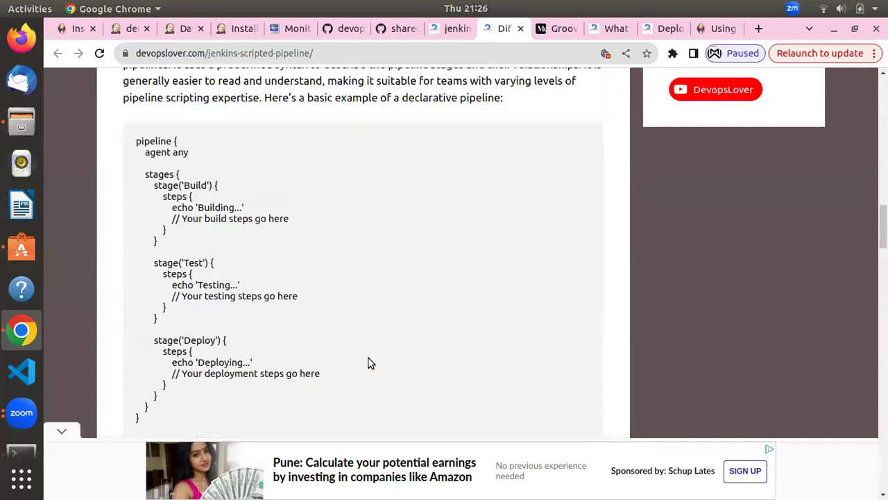
scroll(368, 362, up, 4)
scroll(369, 360, up, 4)
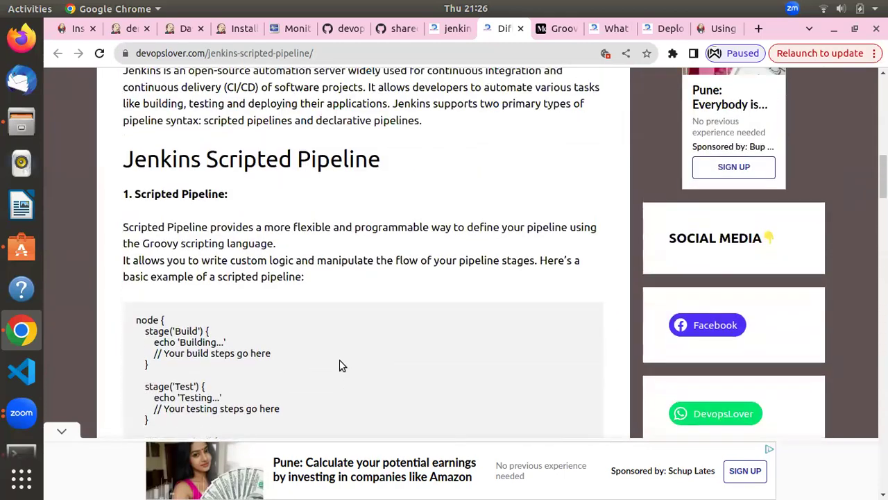
scroll(339, 365, down, 2)
scroll(180, 222, up, 2)
scroll(186, 228, down, 3)
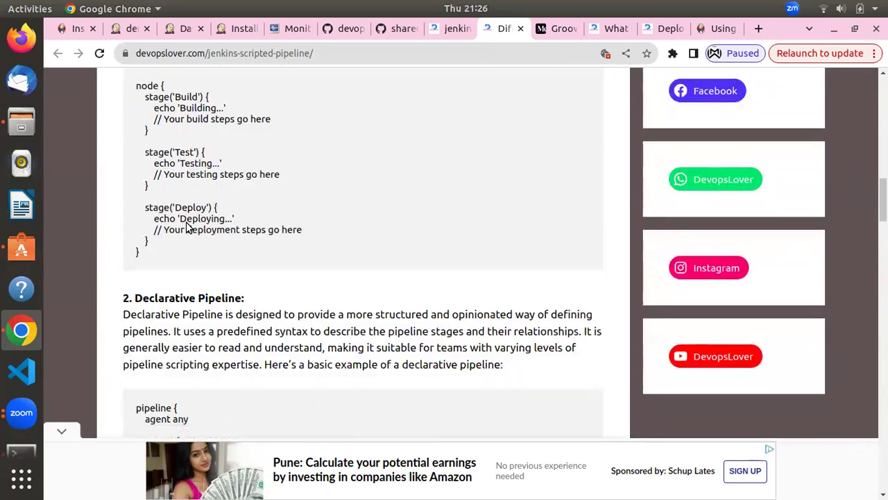
scroll(186, 227, down, 2)
scroll(200, 257, down, 3)
scroll(202, 263, down, 1)
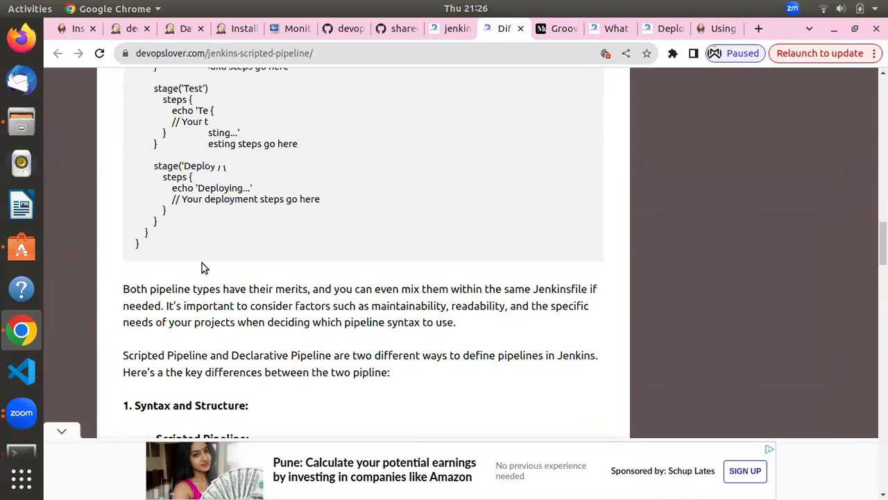
scroll(202, 265, up, 4)
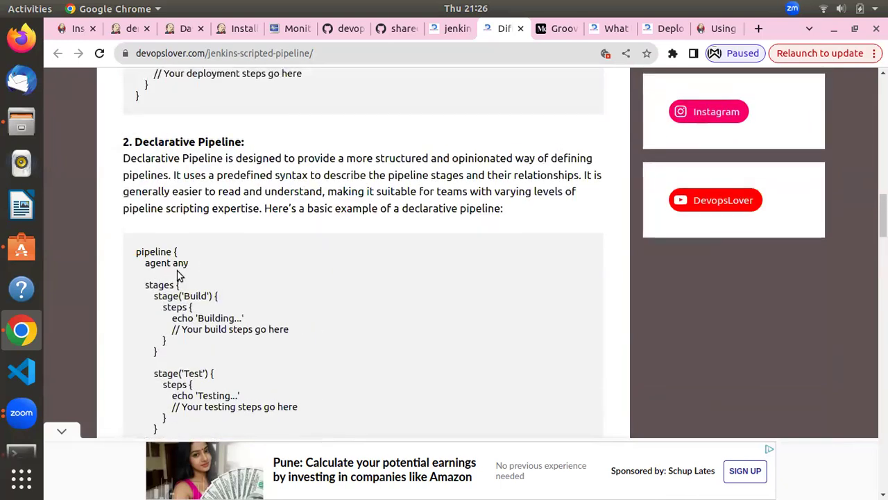
scroll(229, 267, up, 1)
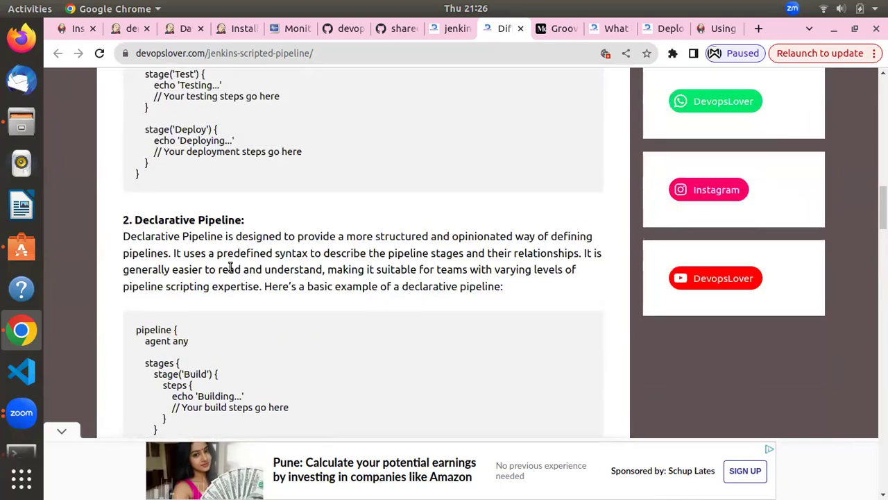
scroll(229, 267, down, 3)
scroll(230, 268, up, 13)
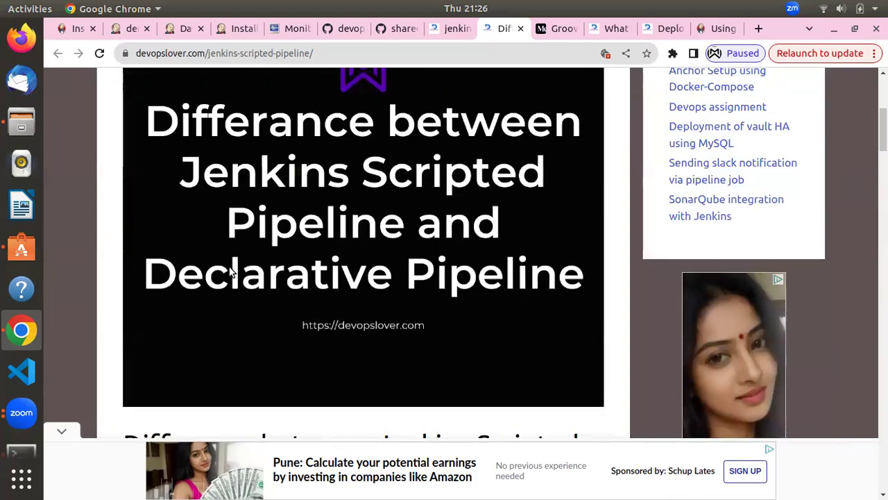
scroll(231, 272, up, 5)
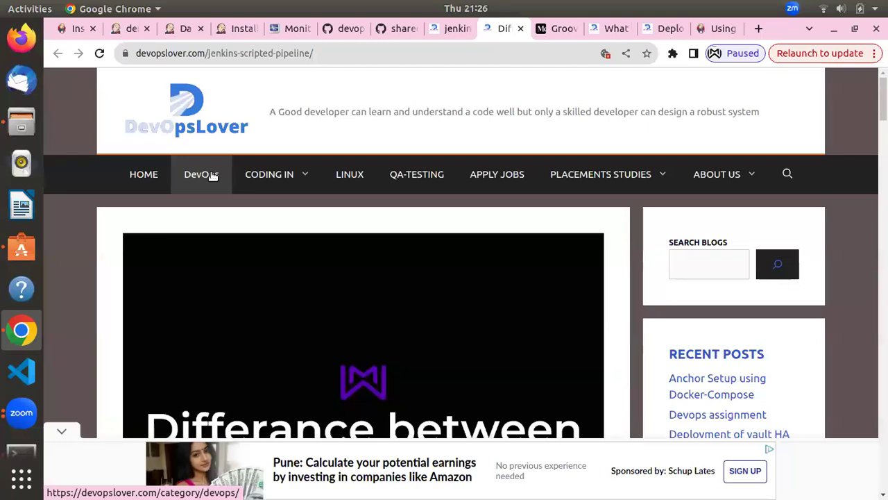
scroll(264, 237, down, 5)
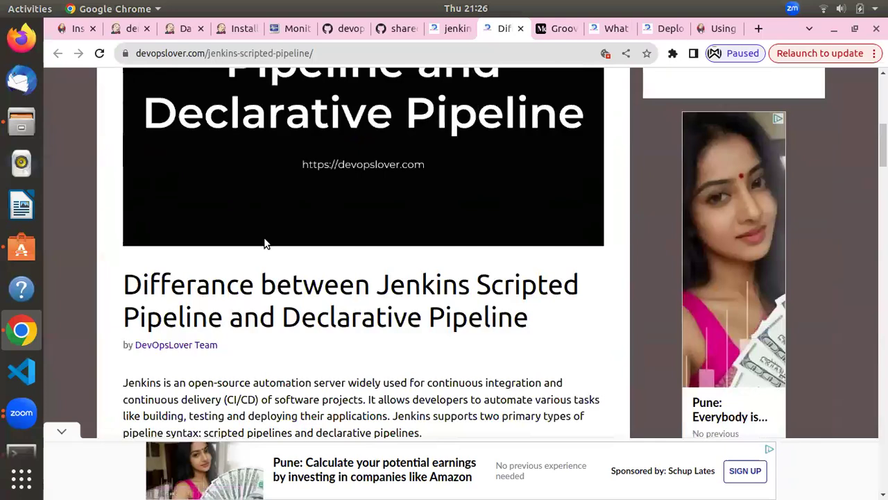
scroll(264, 238, up, 5)
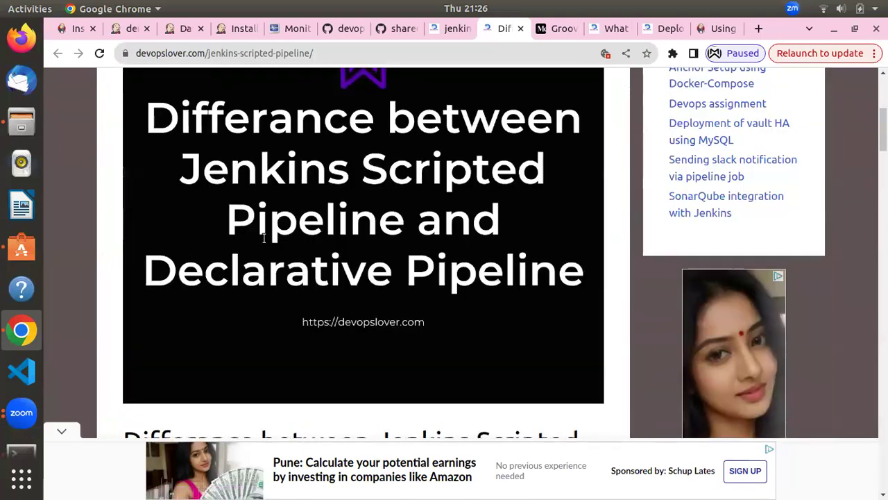
scroll(263, 240, up, 1)
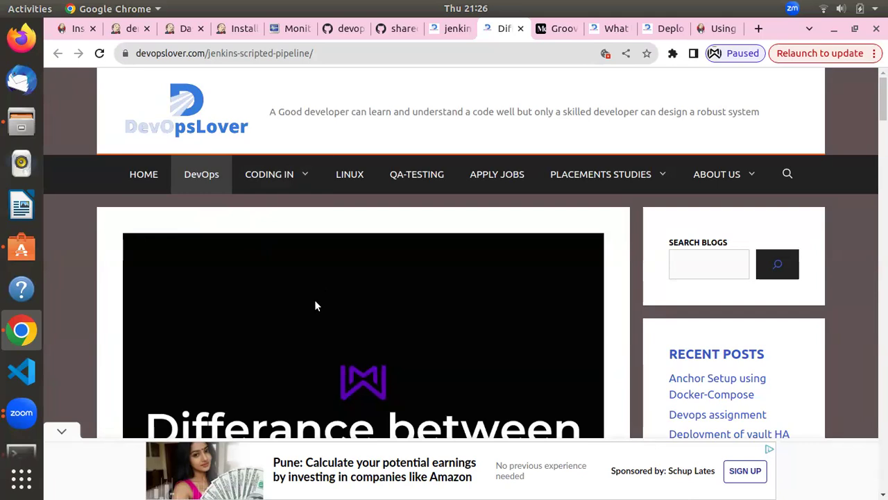
scroll(315, 301, down, 4)
scroll(315, 301, up, 4)
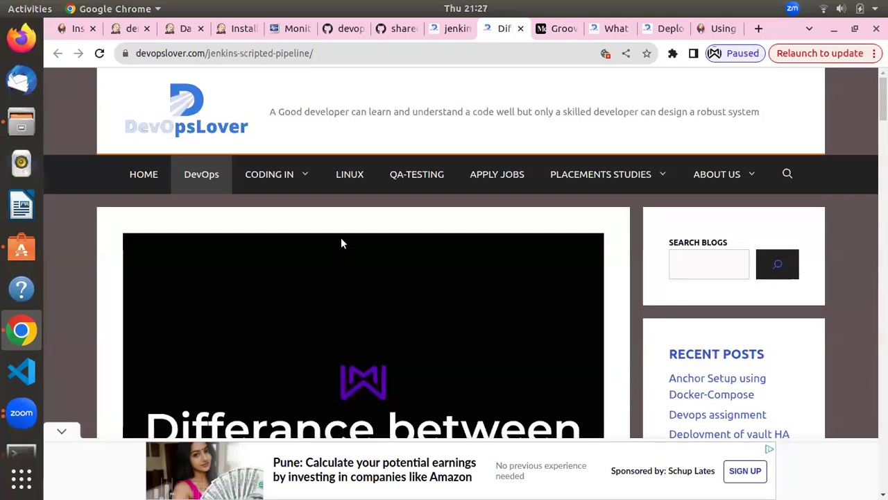
scroll(324, 248, down, 4)
scroll(325, 251, down, 7)
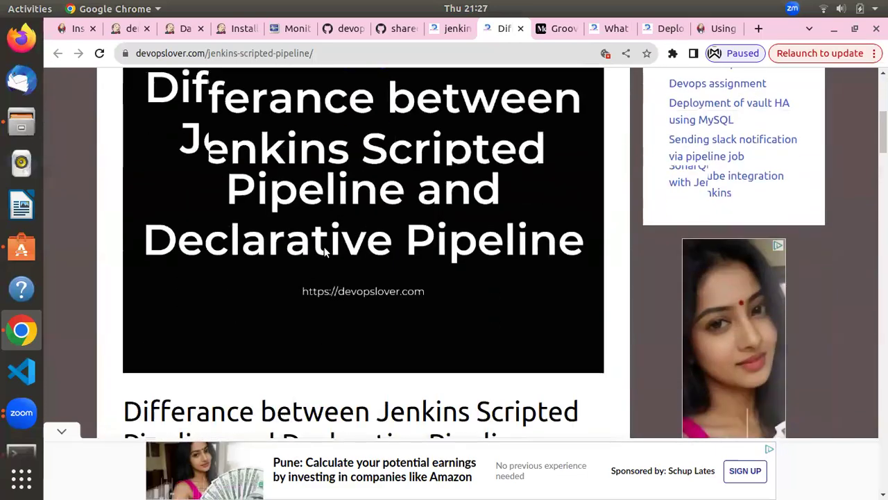
scroll(324, 247, down, 11)
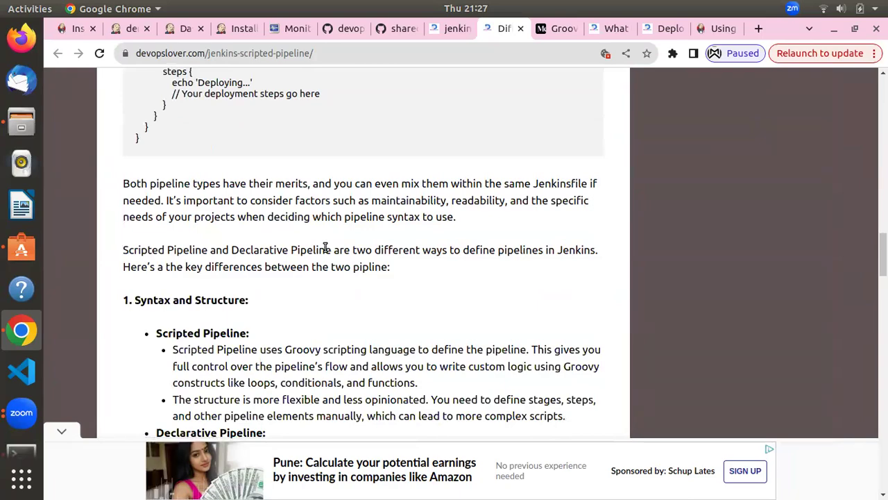
scroll(324, 247, up, 7)
scroll(325, 247, up, 15)
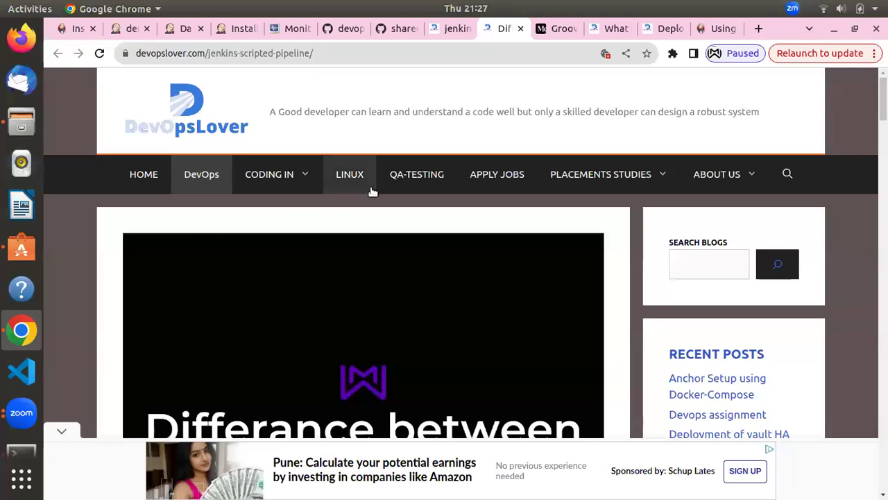
mouse_move(310, 188)
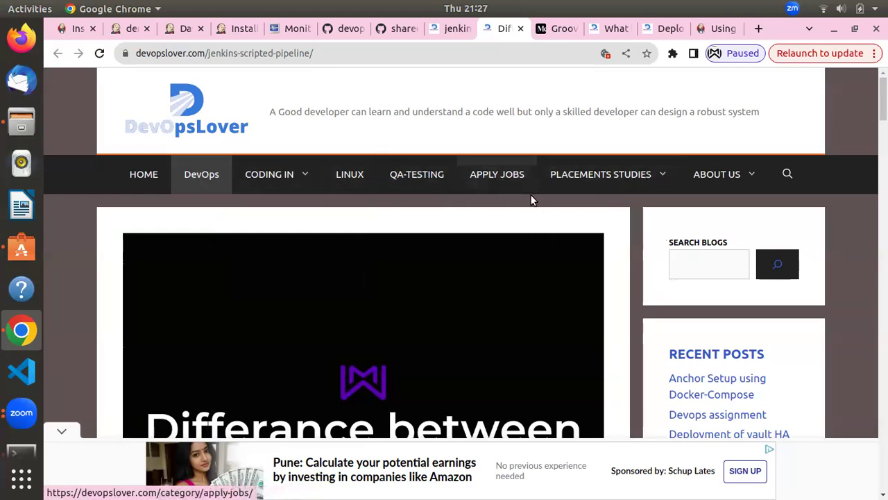
Browse the DevOpsLover homepage post list, then go back to the Jenkins dashboard at localhost:8080
click(154, 177)
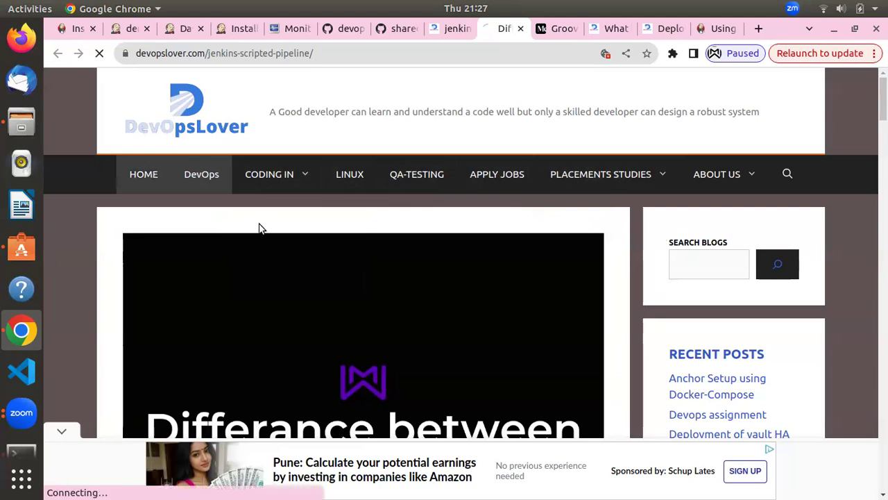
scroll(259, 223, down, 3)
scroll(259, 222, down, 10)
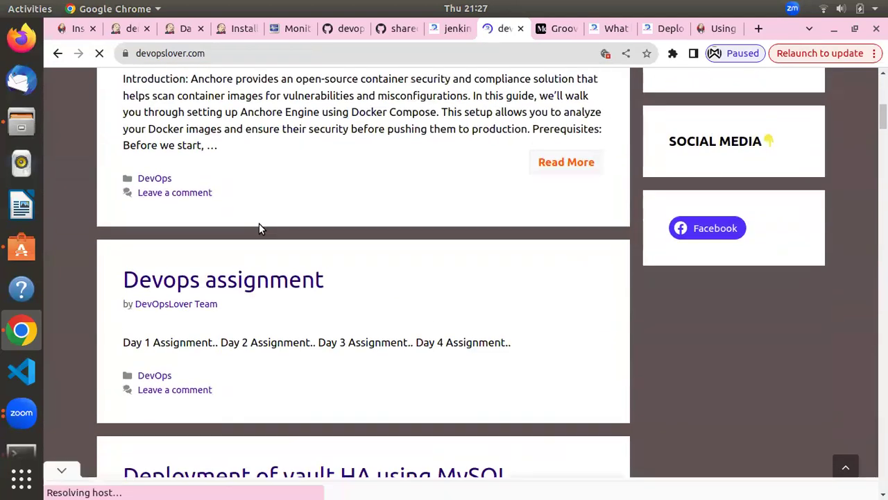
scroll(259, 227, up, 12)
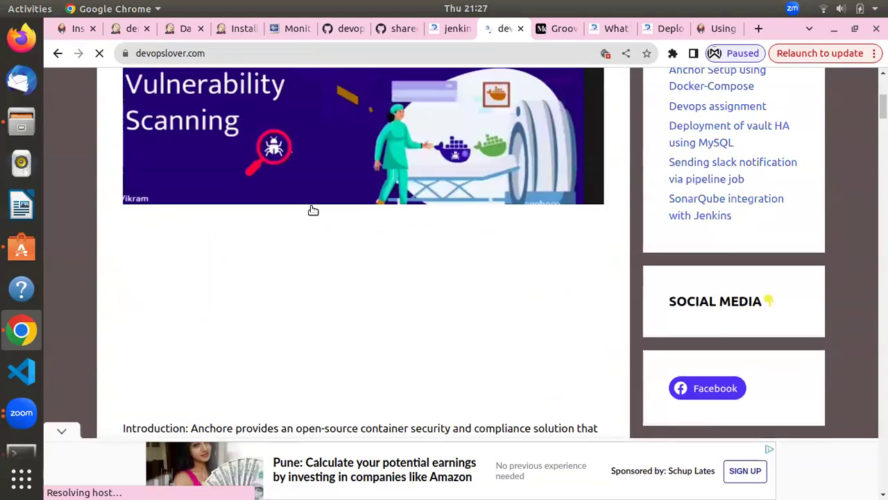
click(174, 29)
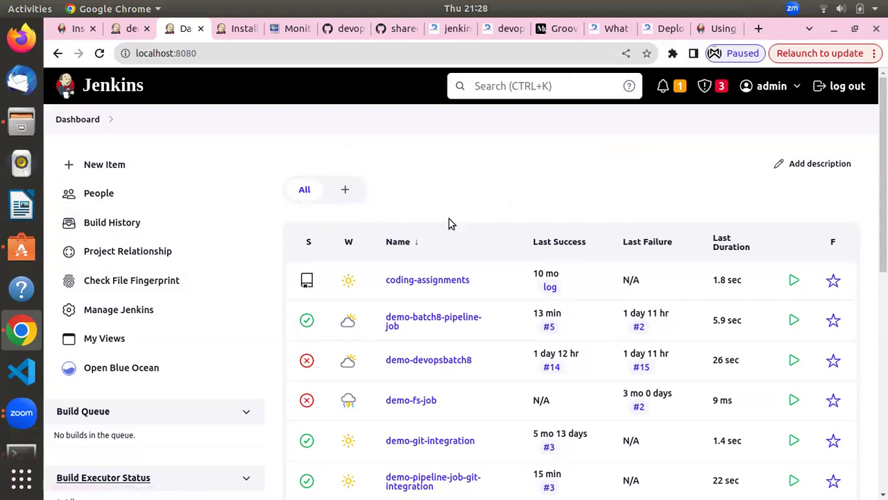
Load chatgpt.com in a new Chrome tab
click(756, 29)
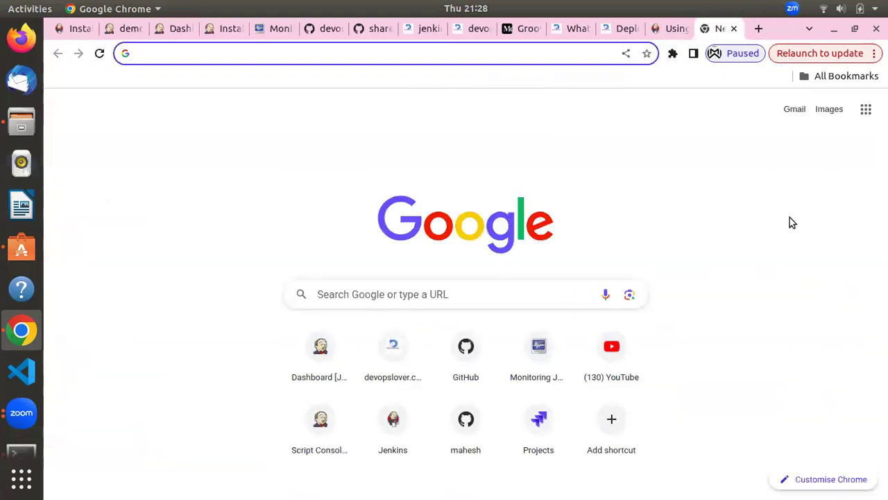
text(g)
key(BackSpace)
key(BackSpace)
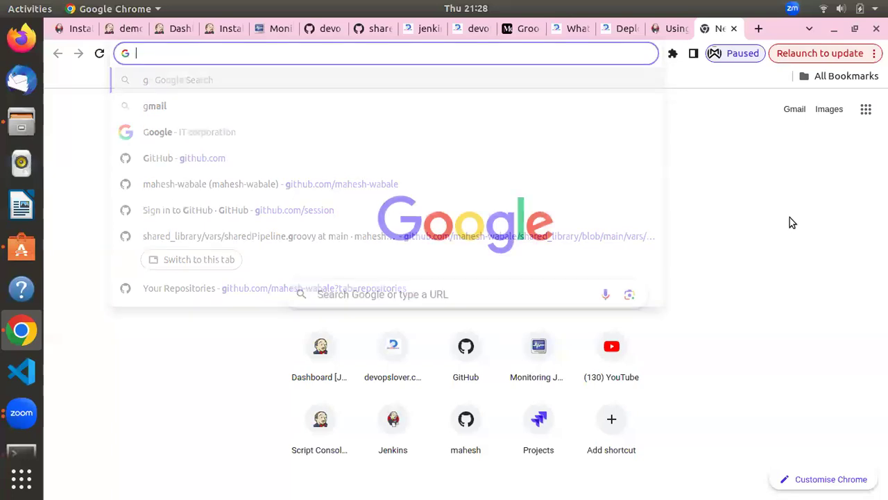
text(chat)
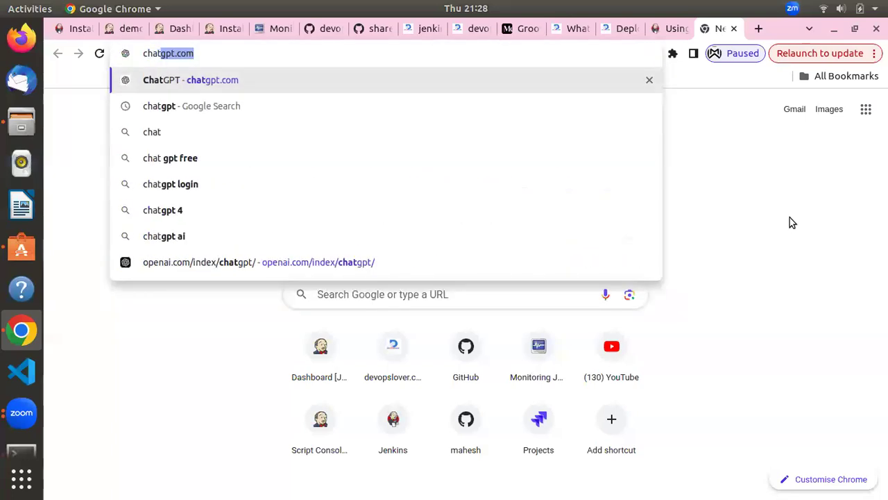
text(gpt.com)
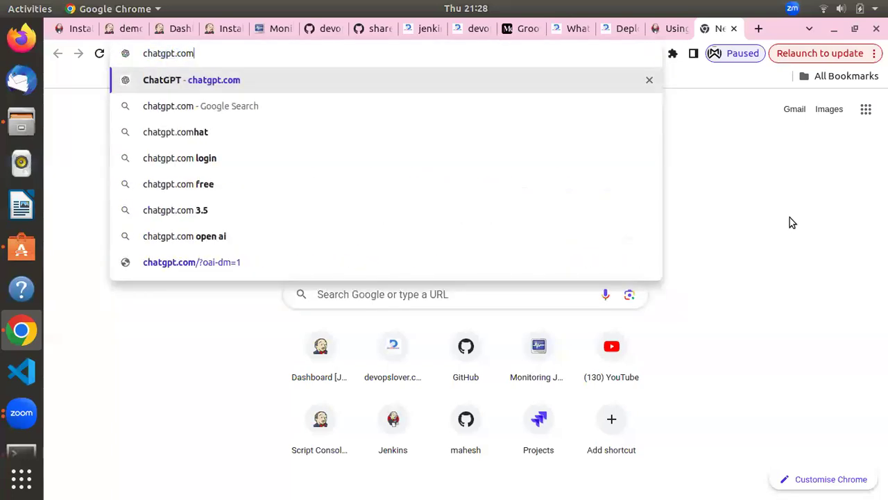
key(Return)
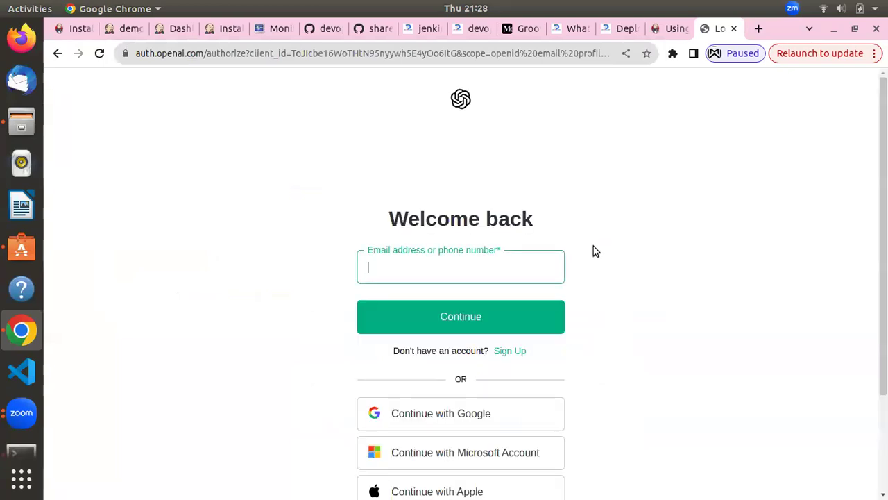
scroll(601, 279, down, 3)
scroll(601, 278, up, 3)
click(800, 122)
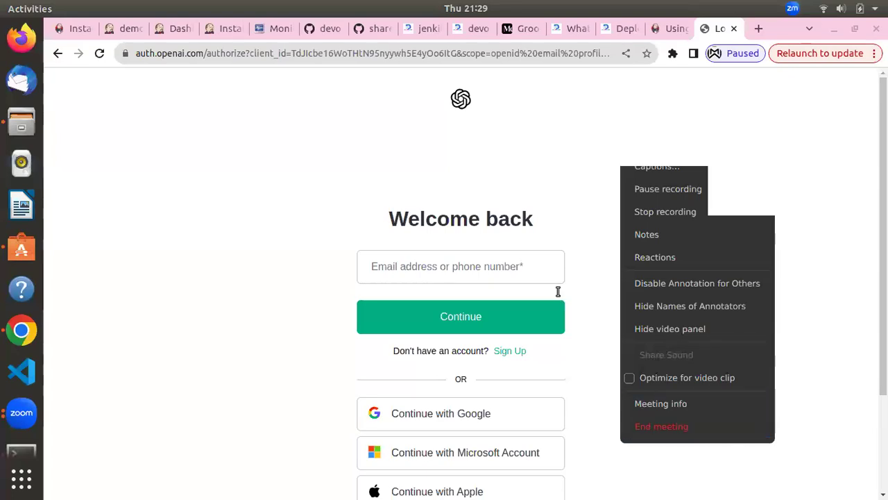
click(529, 268)
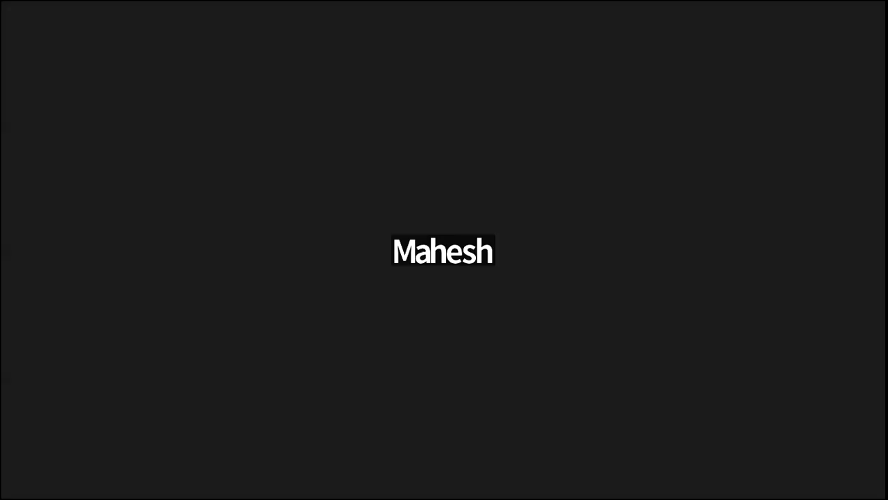